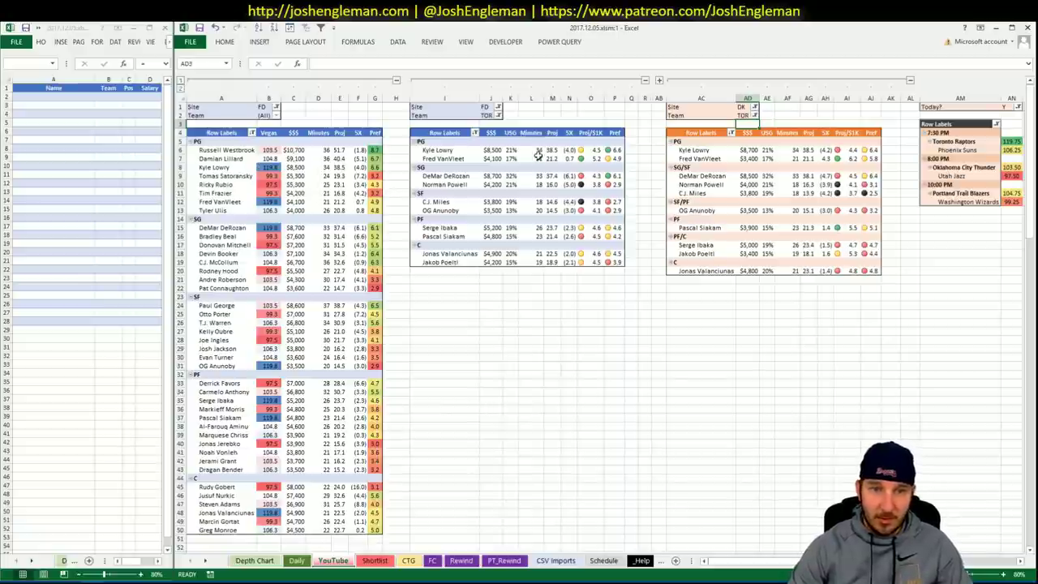
click(454, 290)
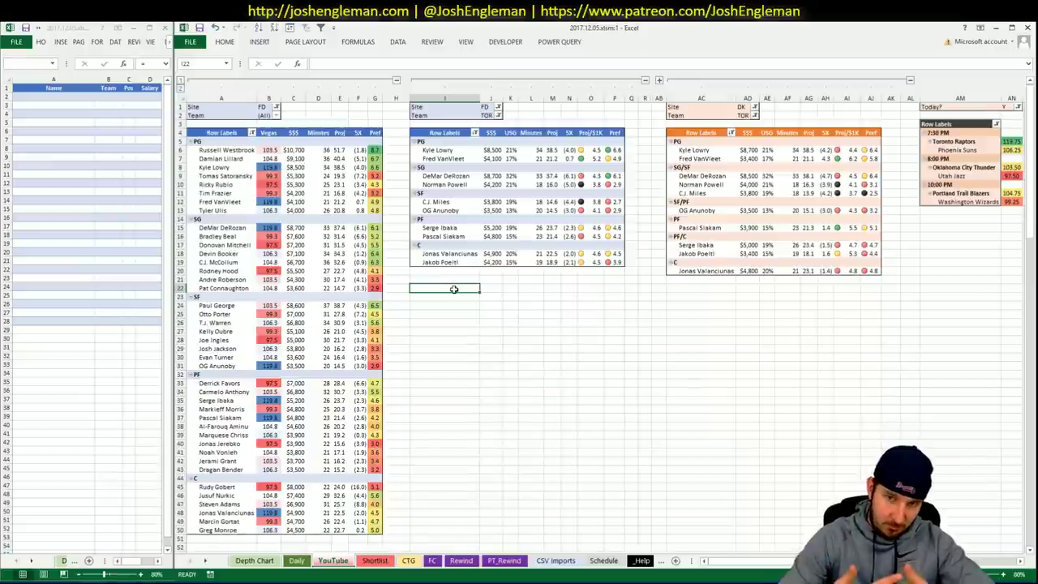
click(490, 322)
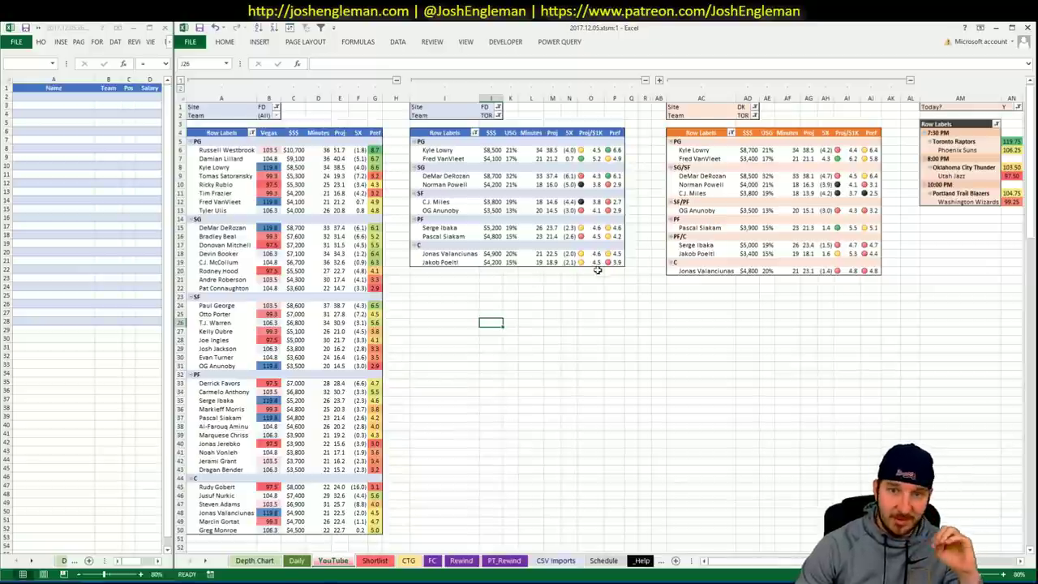
click(590, 324)
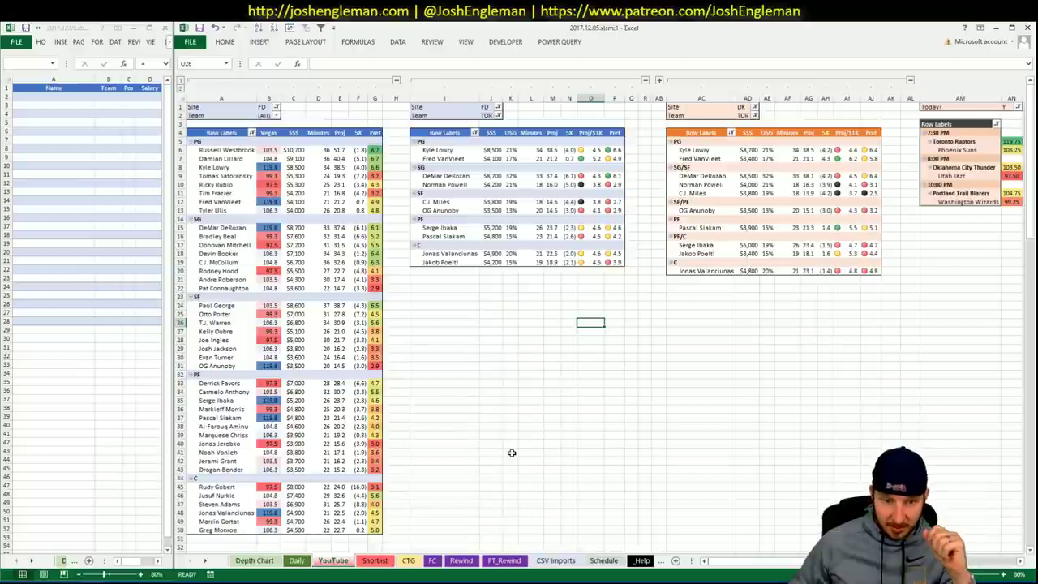
- Switch to the browser, open Rotoworld's NBA depth charts in a new tab and examine the Toronto Raptors' depth chart
key(alt+Tab)
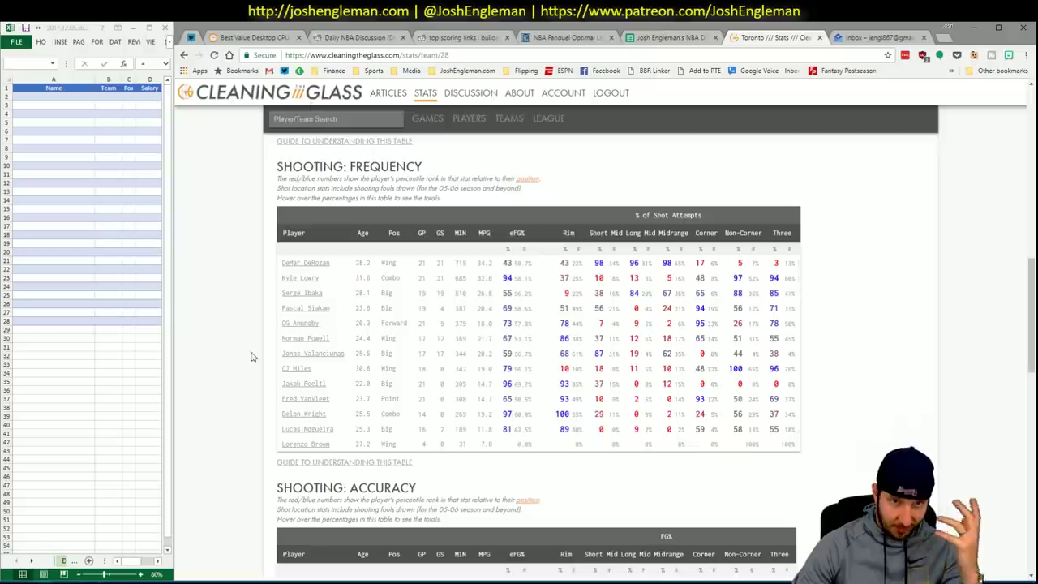
click(849, 40)
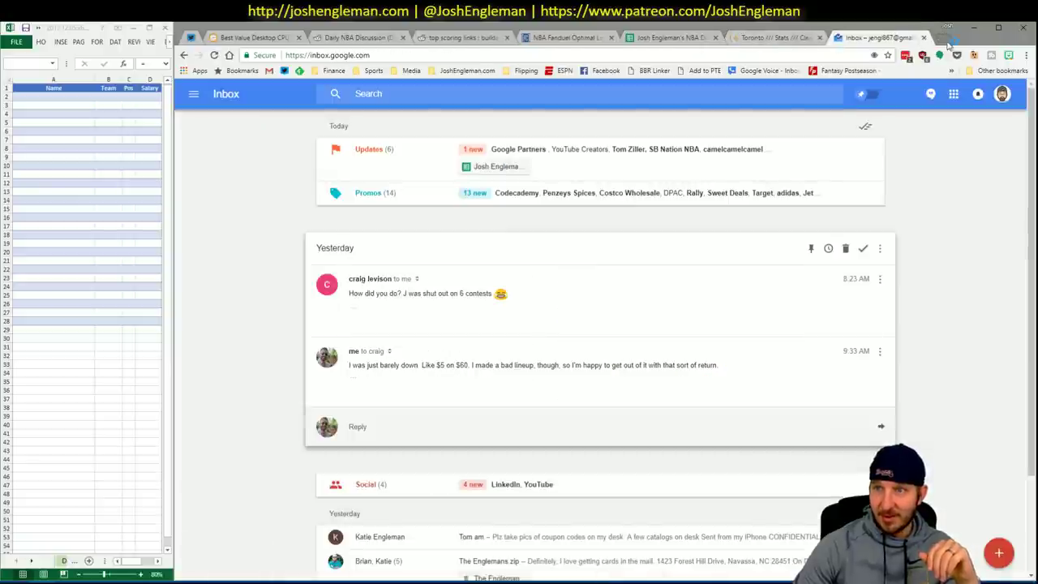
click(944, 38)
text(roto)
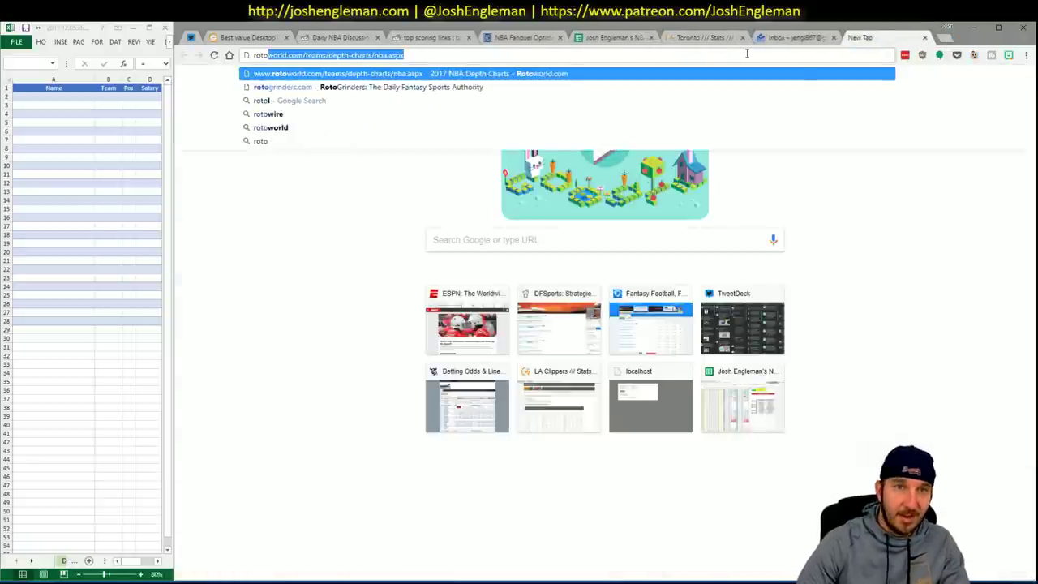
key(Return)
scroll(364, 262, down, 10)
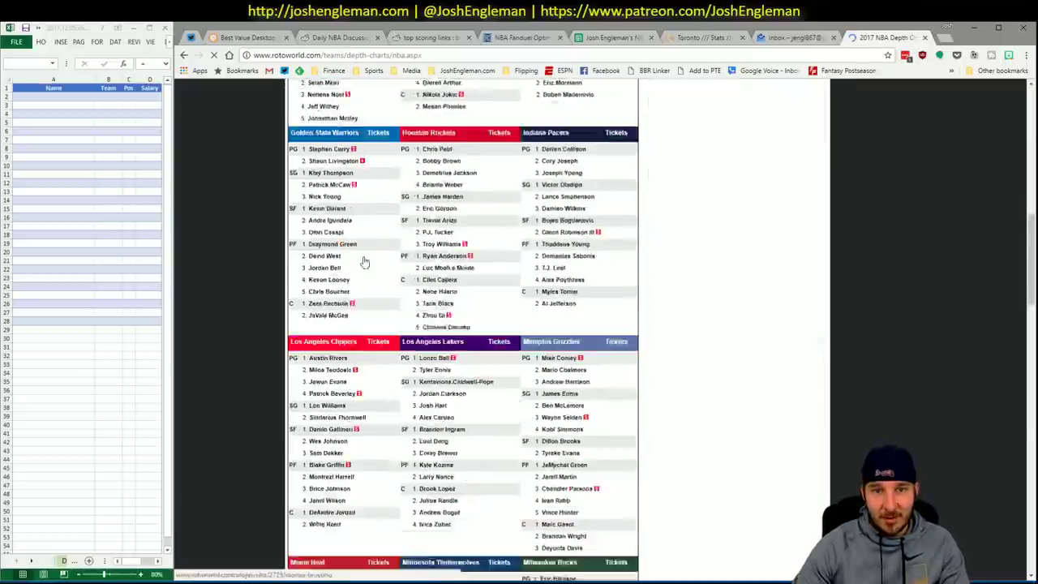
scroll(365, 262, down, 20)
scroll(519, 244, up, 7)
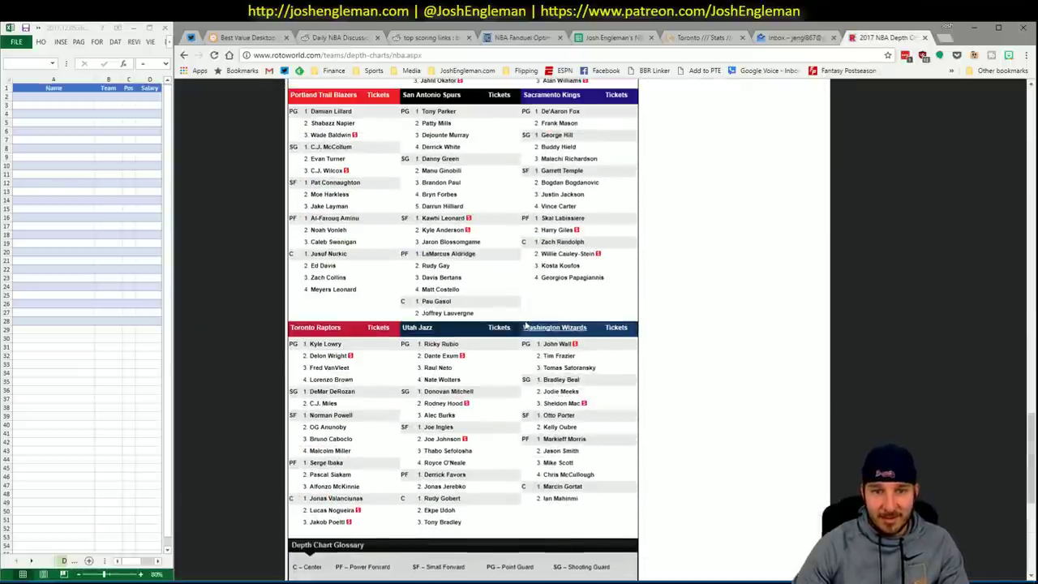
scroll(414, 360, down, 3)
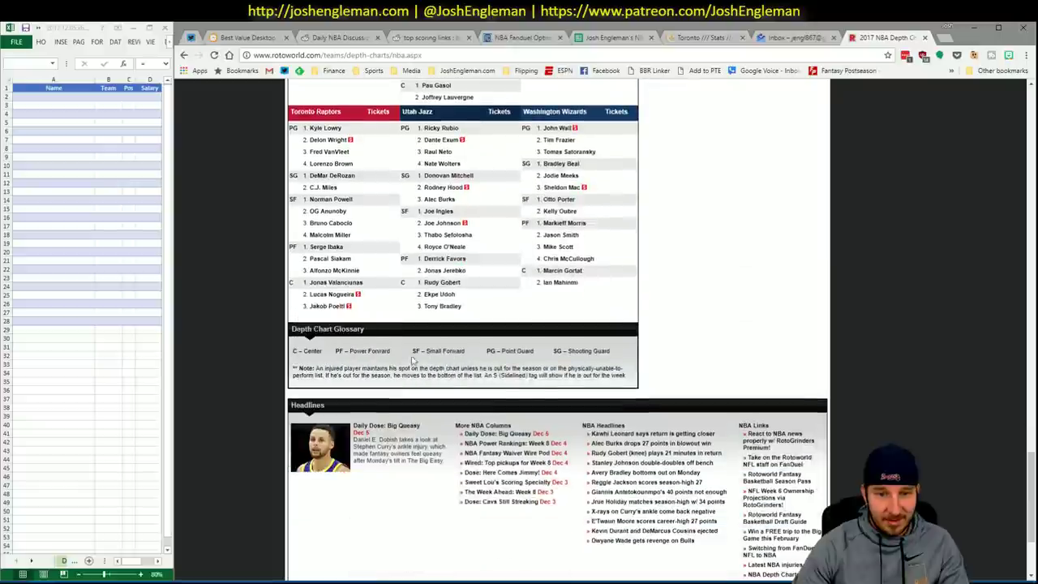
mouse_move(353, 309)
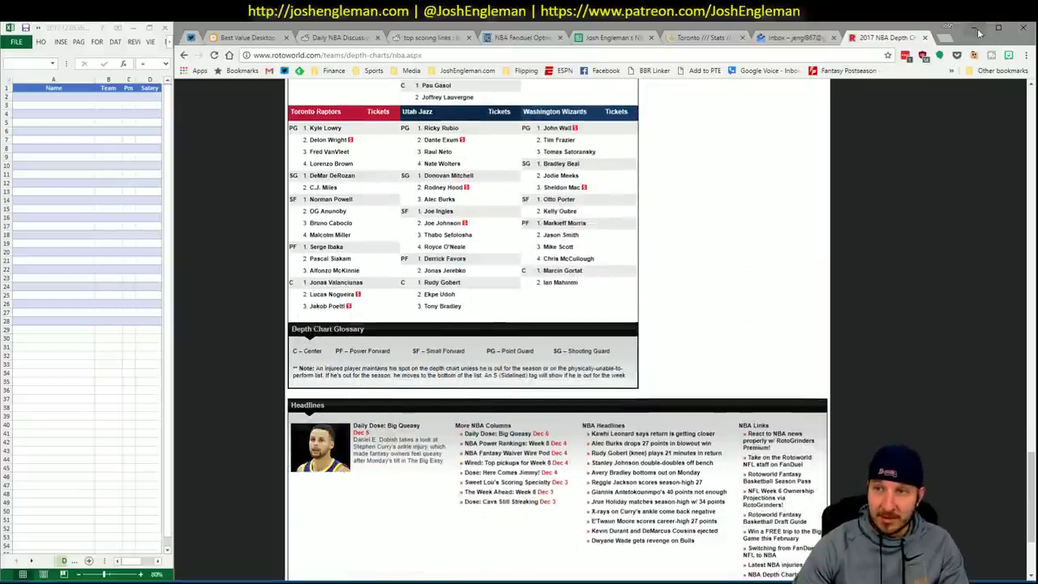
- Switch back to the main Excel workbook and show its CTG sheet
click(64, 580)
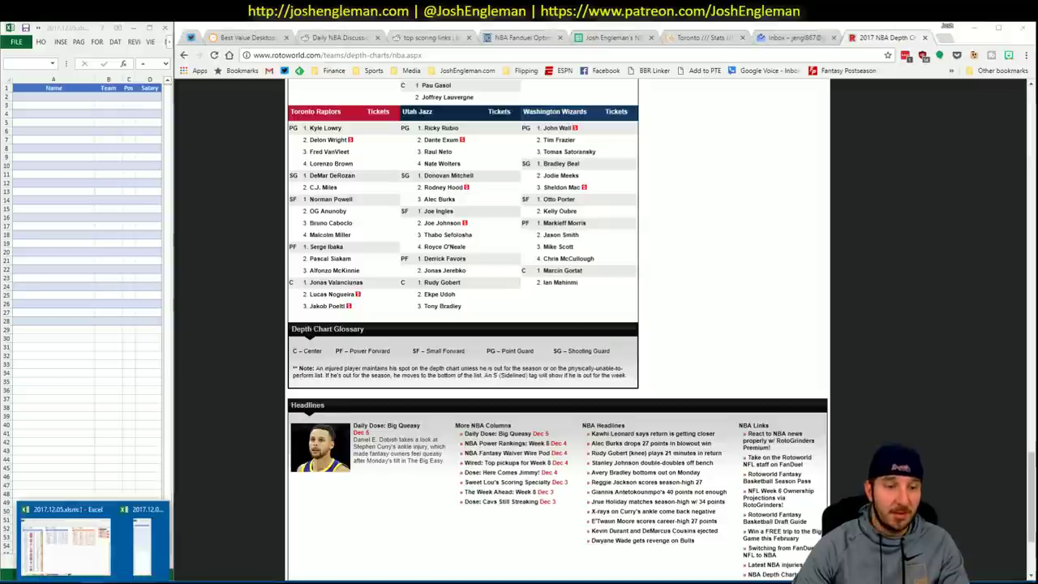
click(101, 542)
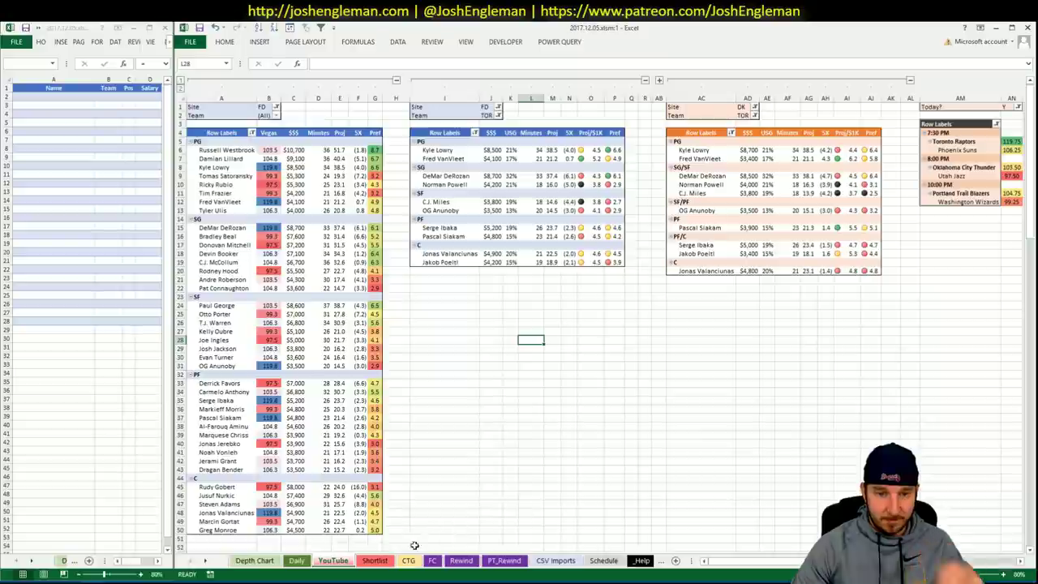
click(409, 560)
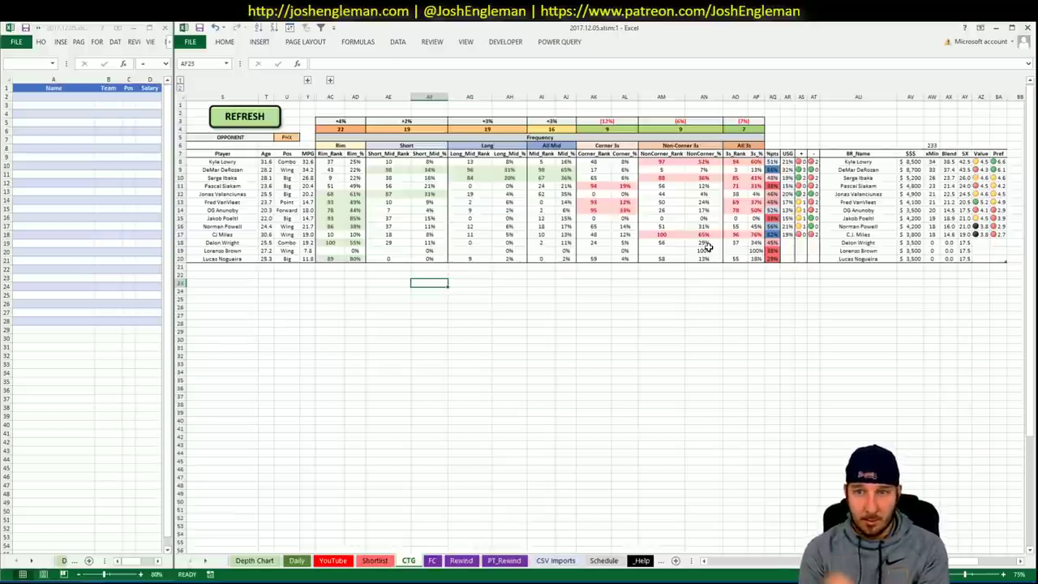
- Enter DeMar DeRozan as the first name in the player list workbook
click(53, 95)
text(deMar DeR)
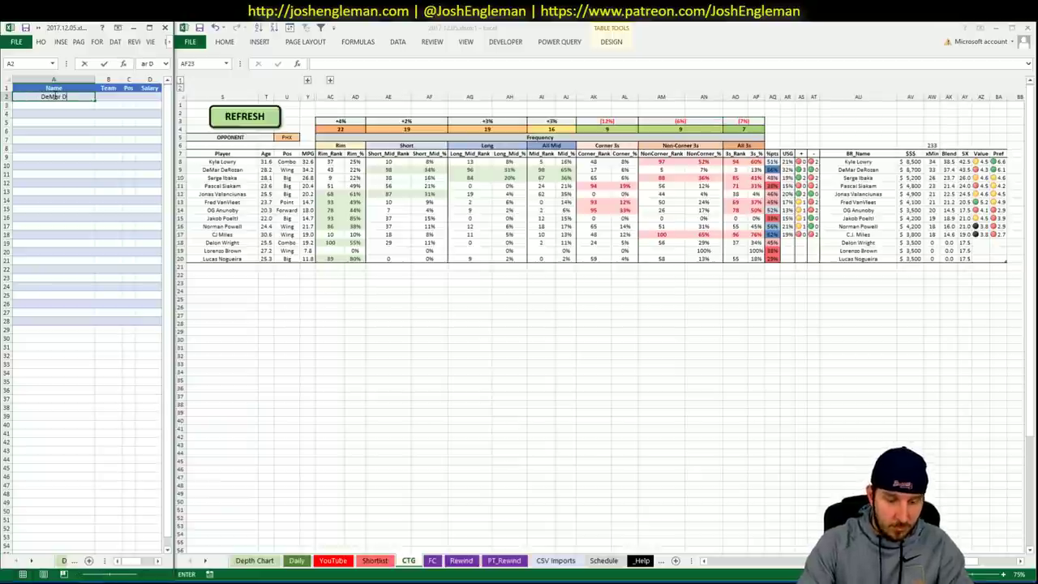
text(ozan)
key(Return)
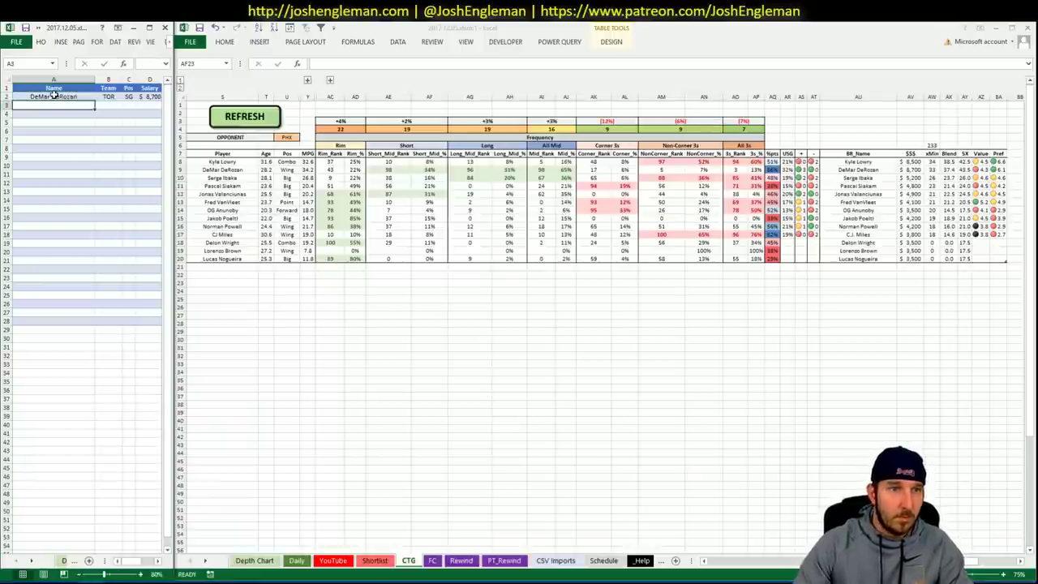
- Examine DeMar DeRozan's projection row on the Daily sheet, then return to the CTG sheet
click(296, 561)
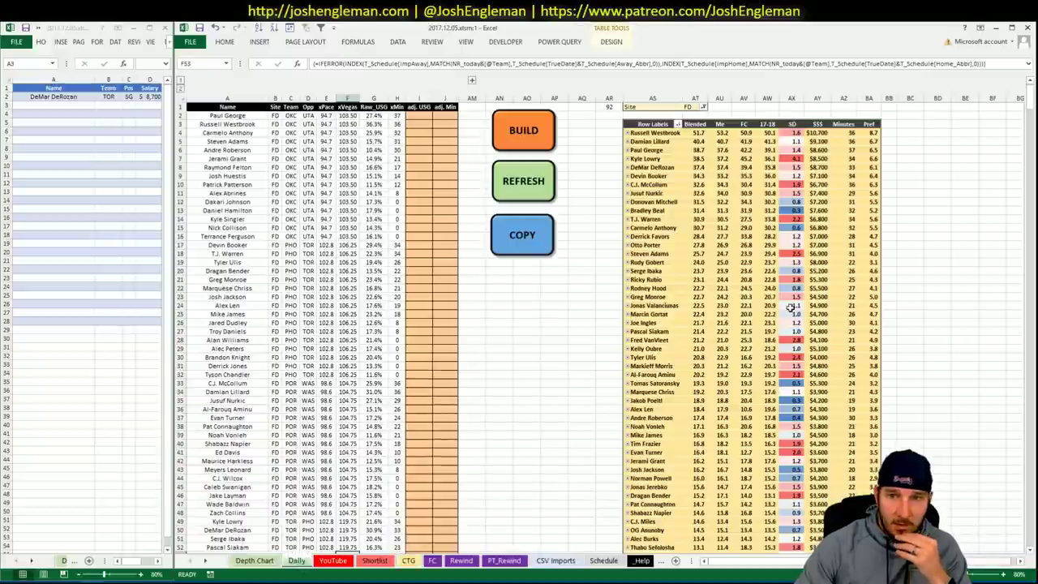
drag(659, 168, 875, 166)
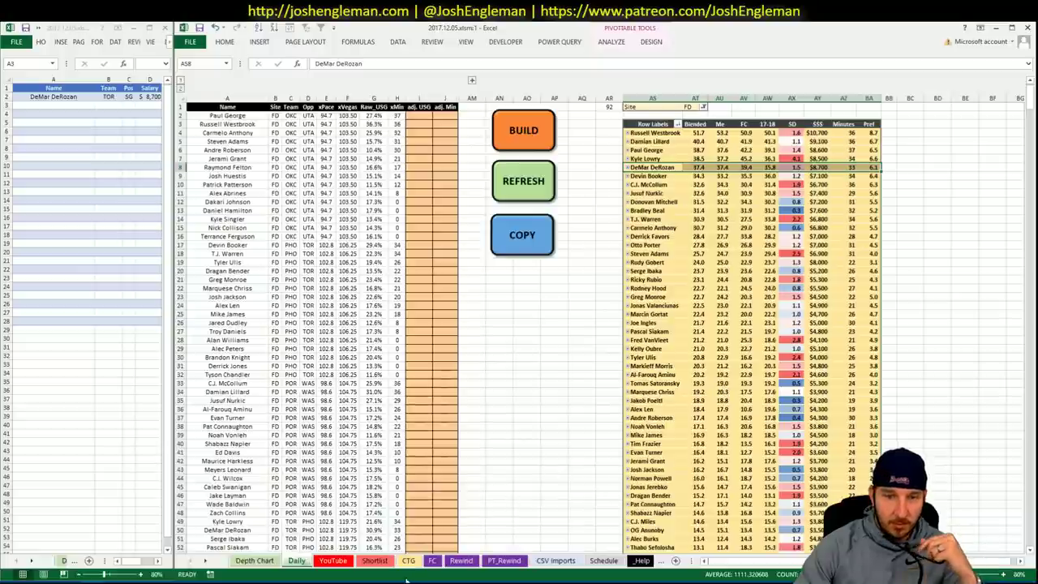
click(410, 560)
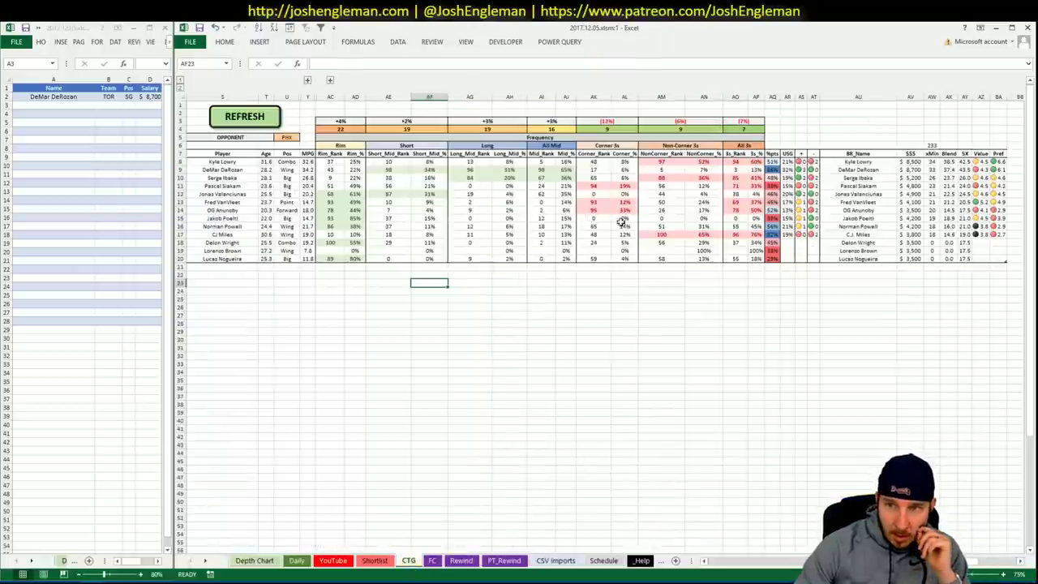
- Add Jonas Valanciunas and Serge Ibaka to the player list below DeMar DeRozan
click(82, 51)
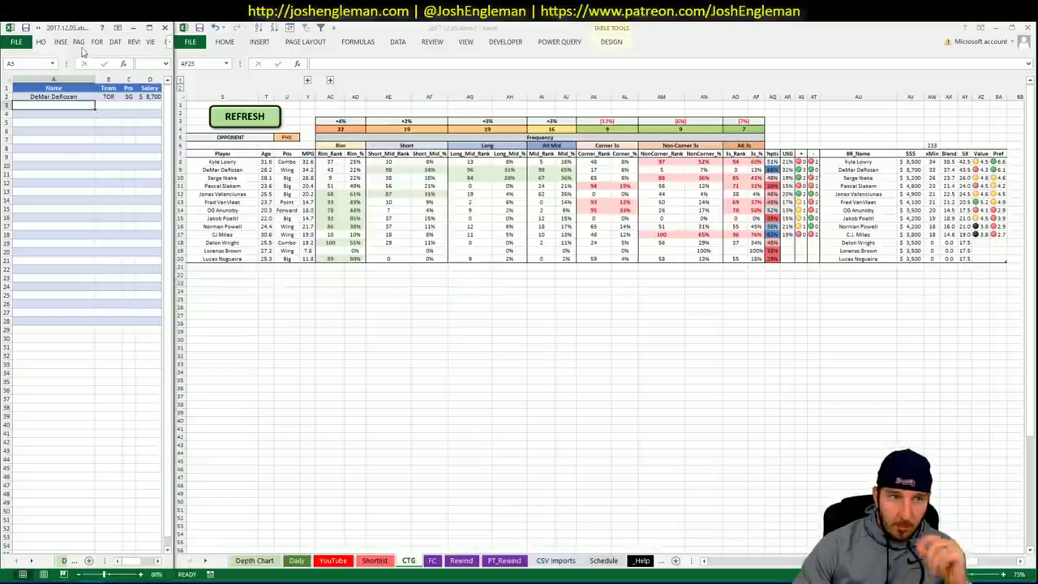
text(Jonas)
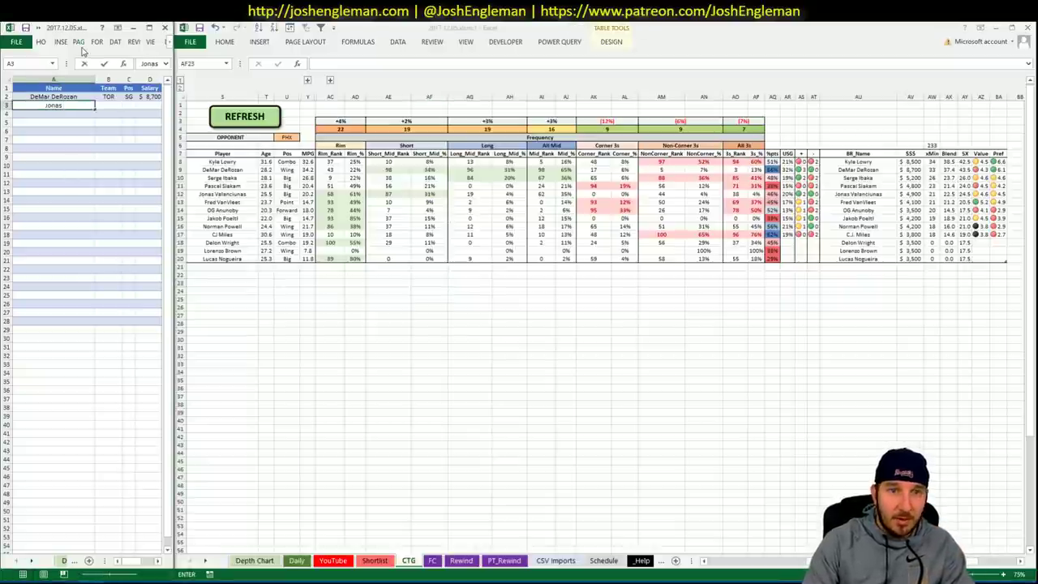
text( Valanci)
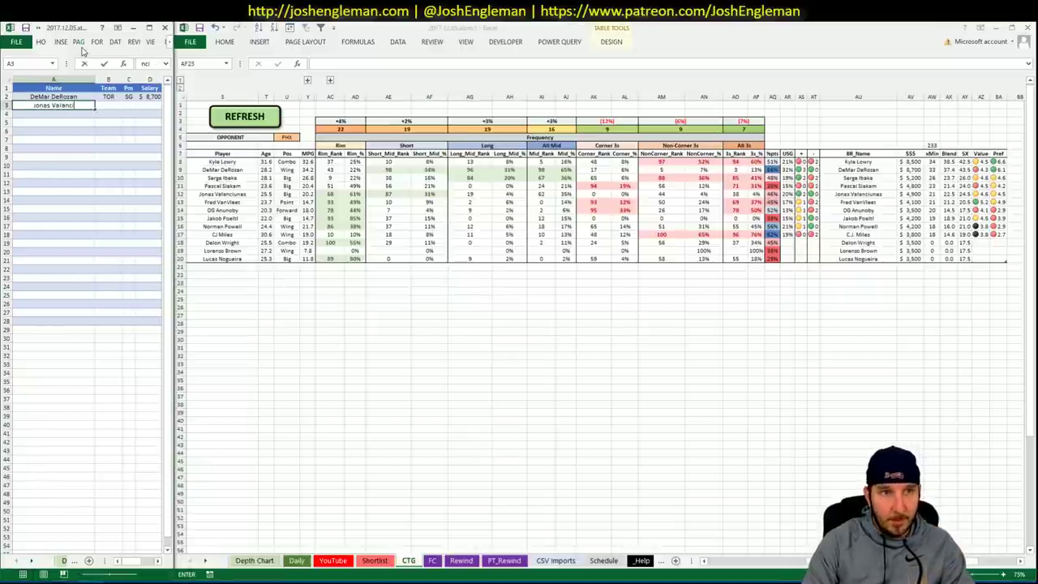
text(usnas)
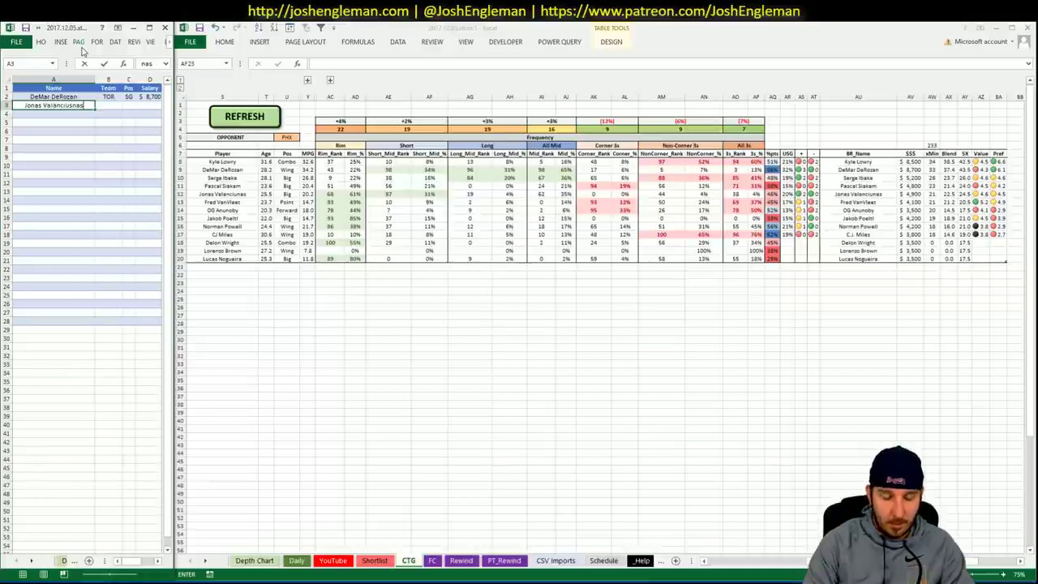
key(BackSpace)
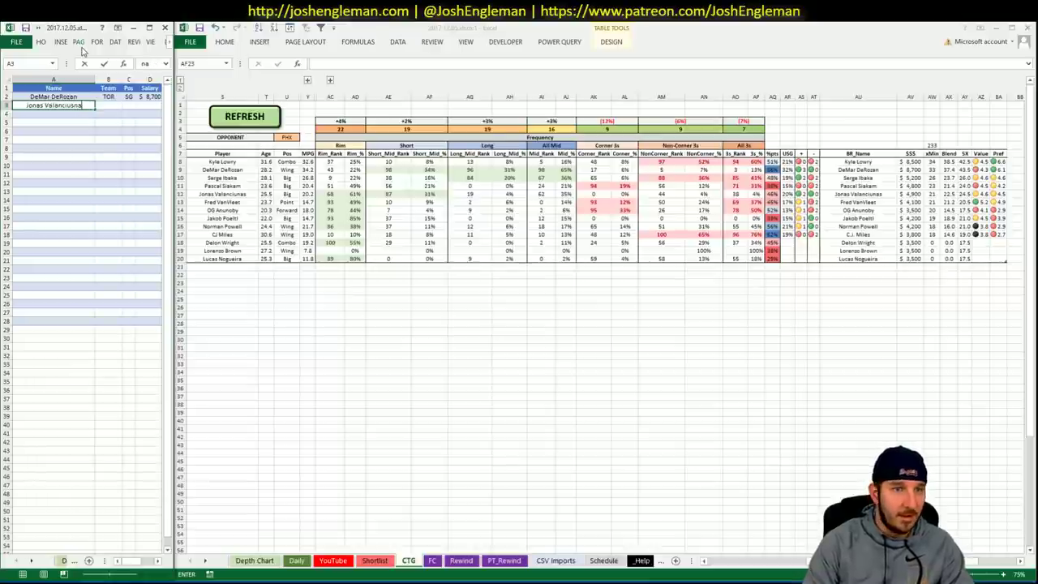
key(BackSpace)
key(BackSpace)
key(BackSpace)
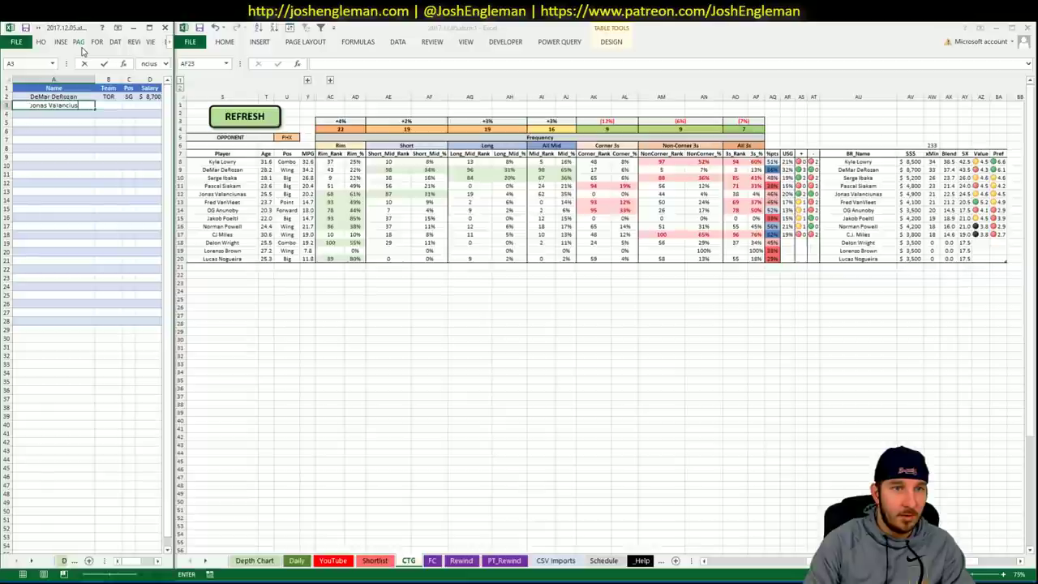
text(nas)
key(Return)
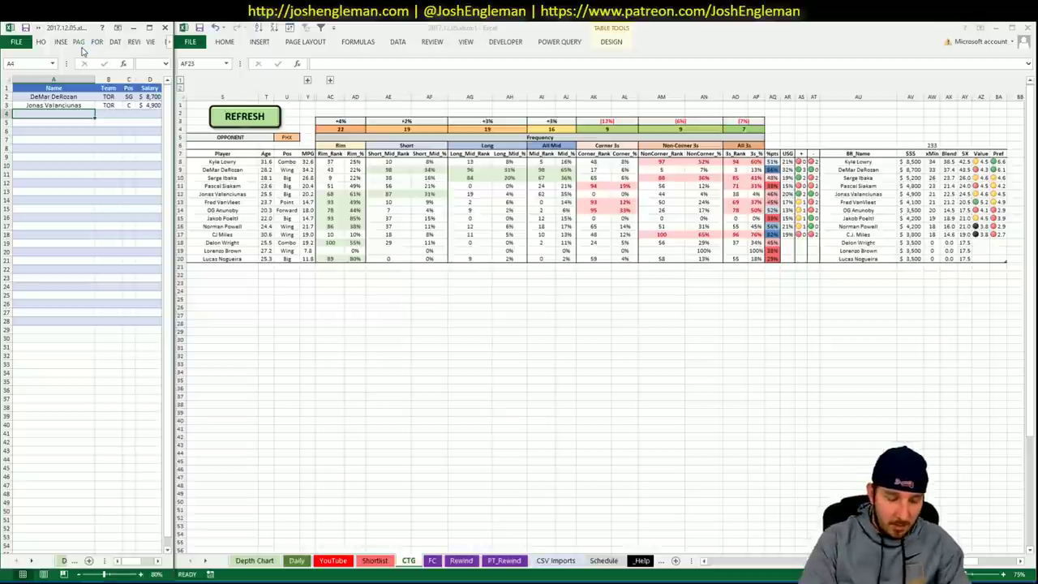
text(Serge Ibaka)
key(Return)
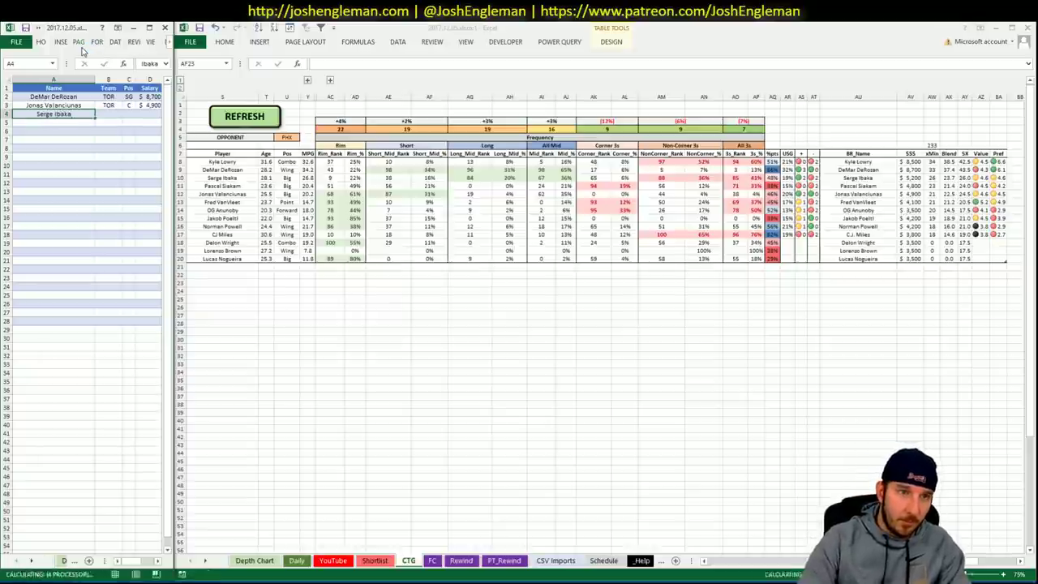
- Check the projections on the Daily sheet and set the opponent on the CTG sheet to TOR
click(296, 560)
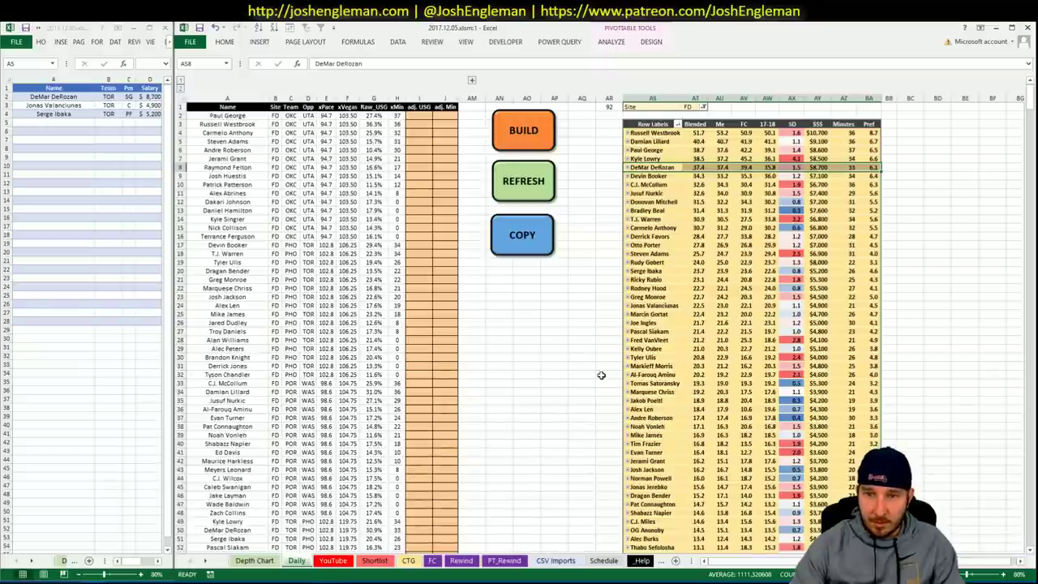
click(408, 560)
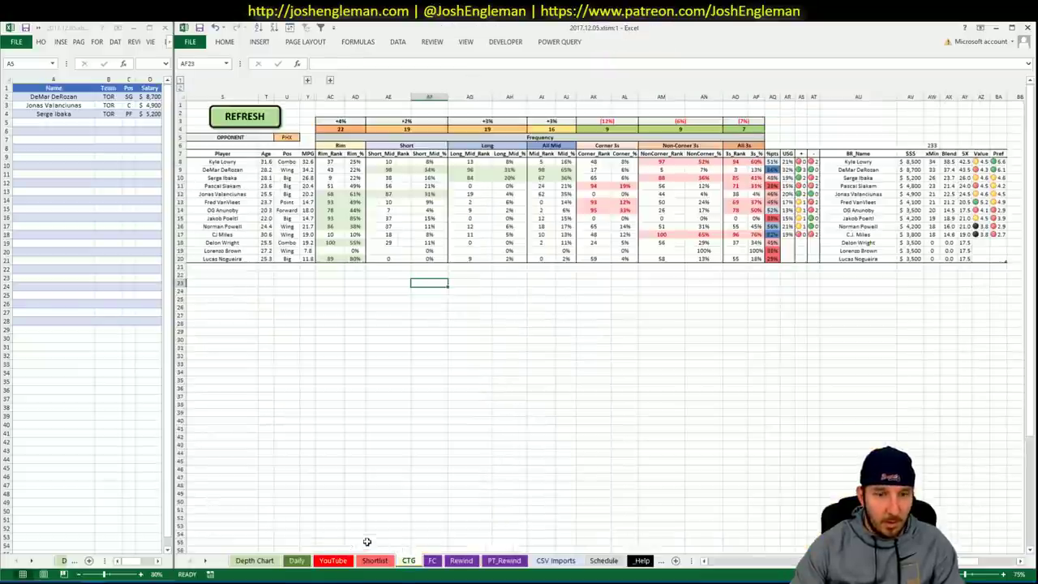
click(395, 275)
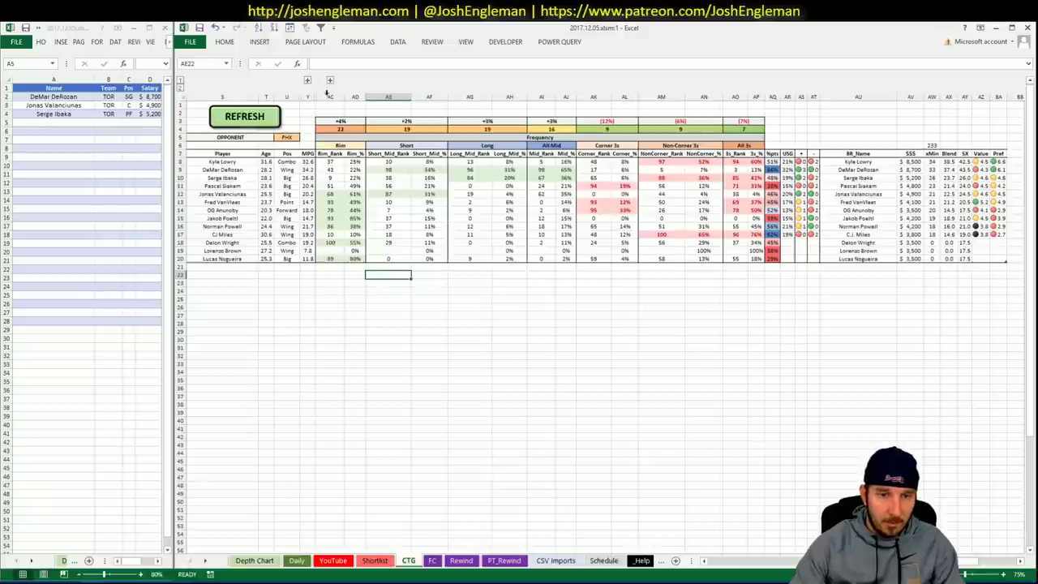
click(287, 137)
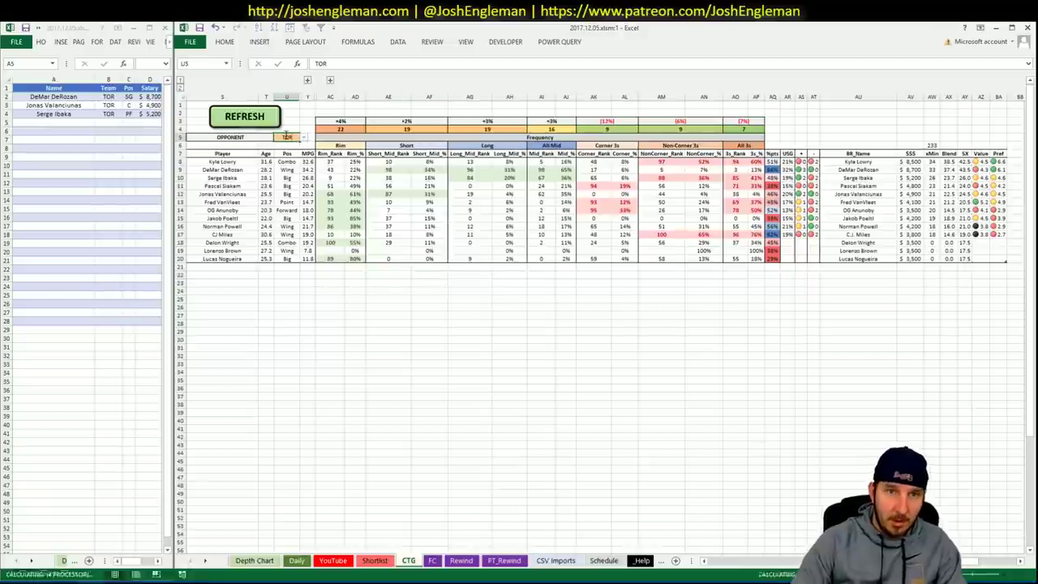
- Filter the FD table on the YouTube sheet to team PHO
click(297, 560)
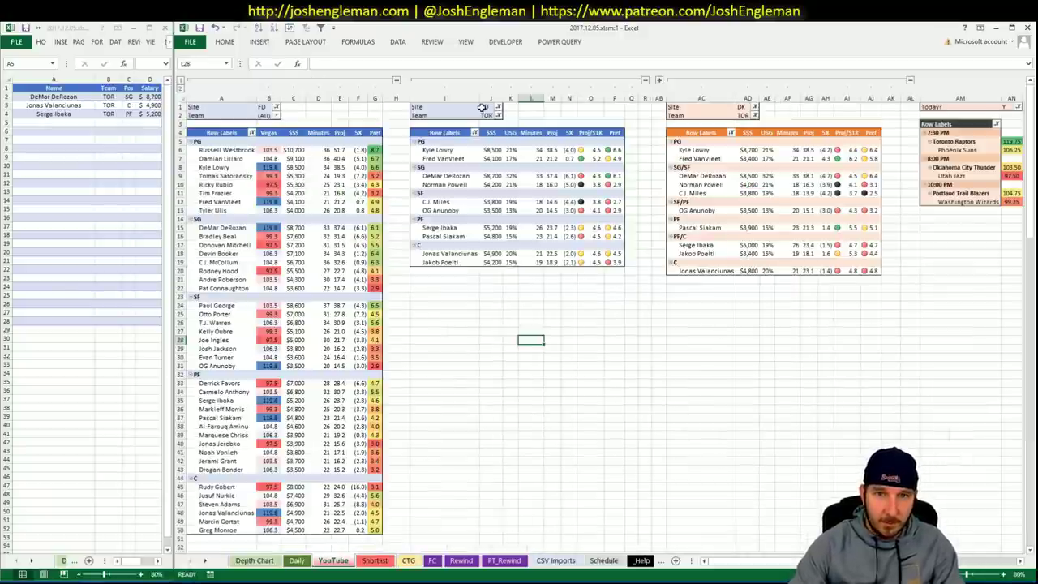
click(488, 116)
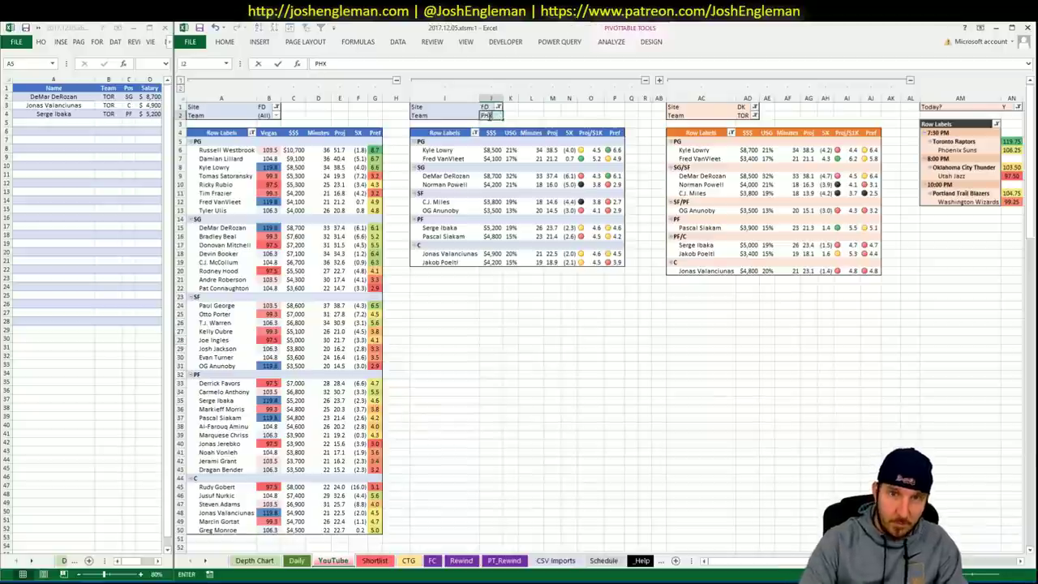
key(Tab)
key(Return)
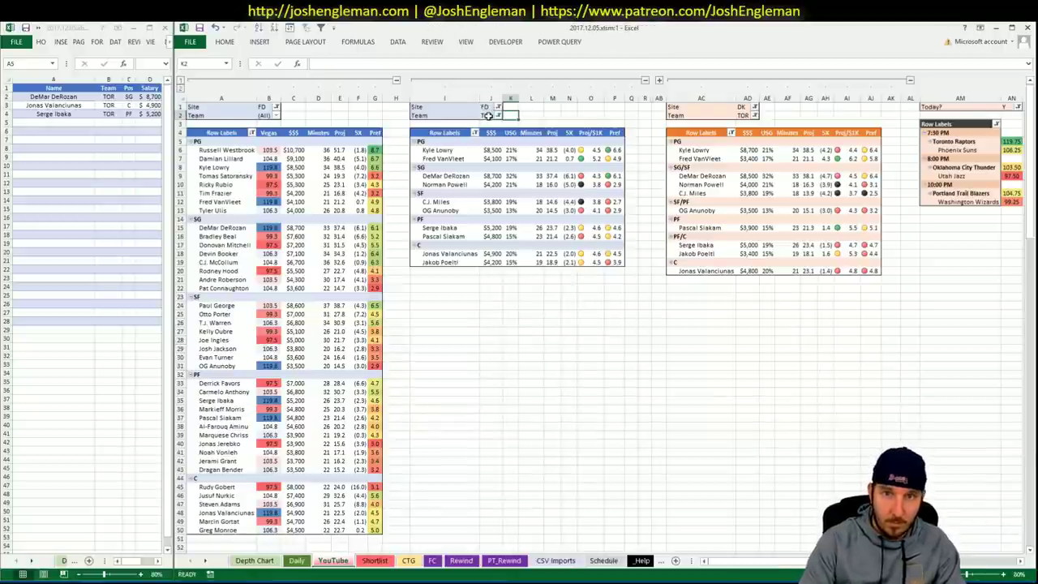
click(488, 115)
text(PHI)
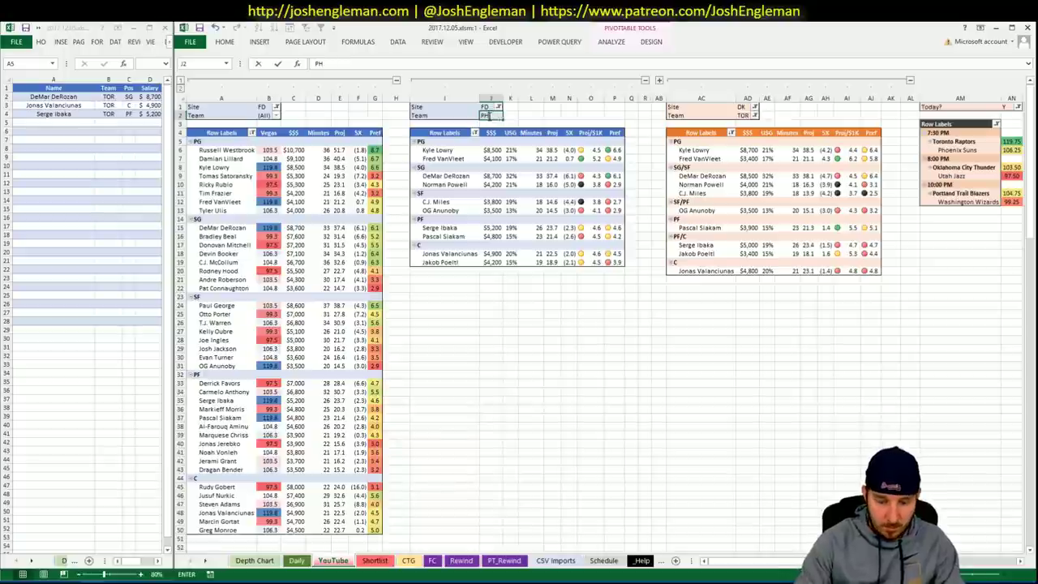
key(Tab)
- Filter the DK table on the YouTube sheet to team PHO
click(738, 115)
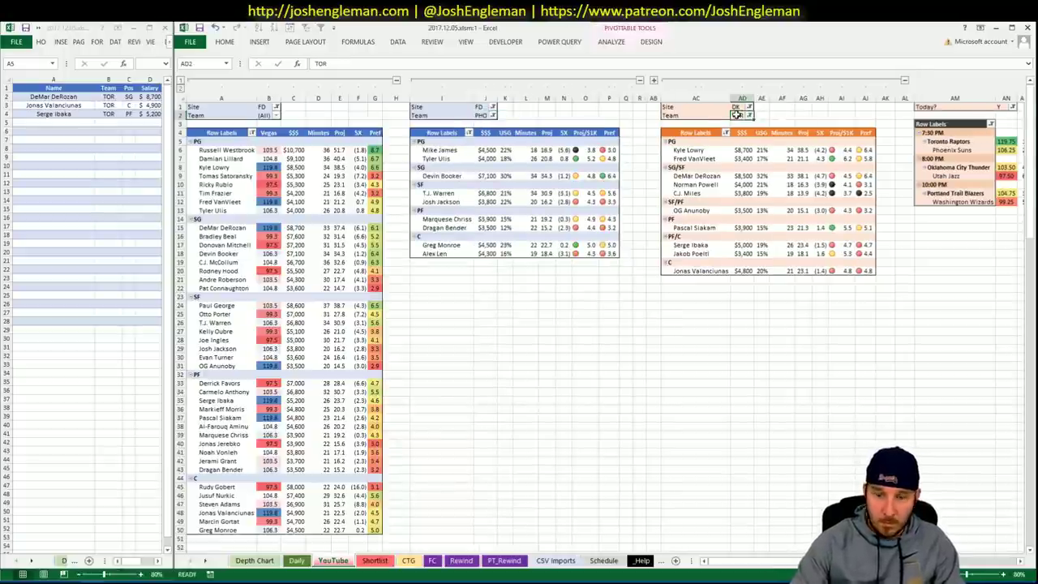
text(PHO)
key(Tab)
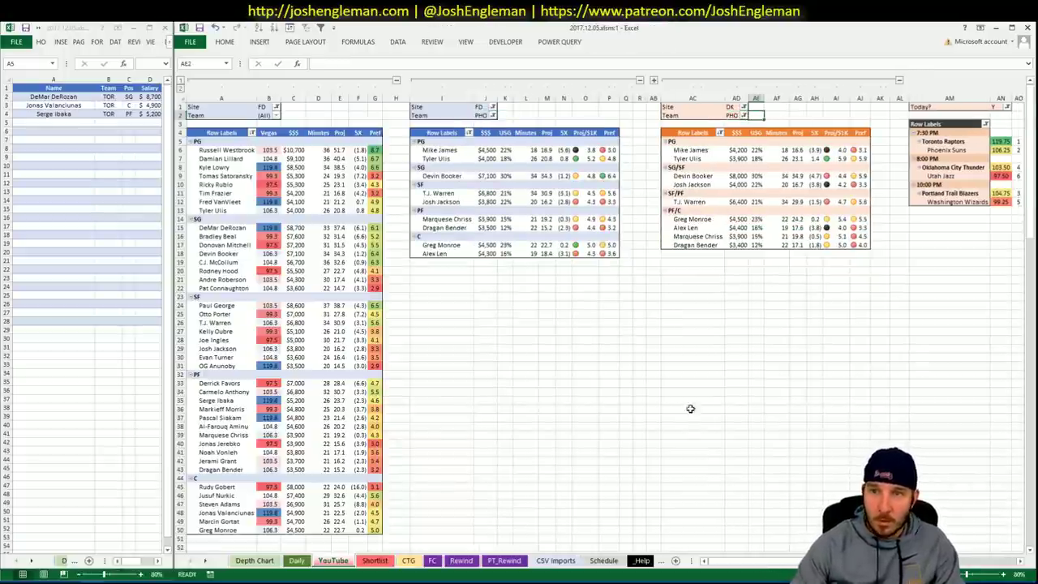
- Switch to the browser and open the Phoenix Suns team stats page on Cleaning the Glass
key(alt+Tab)
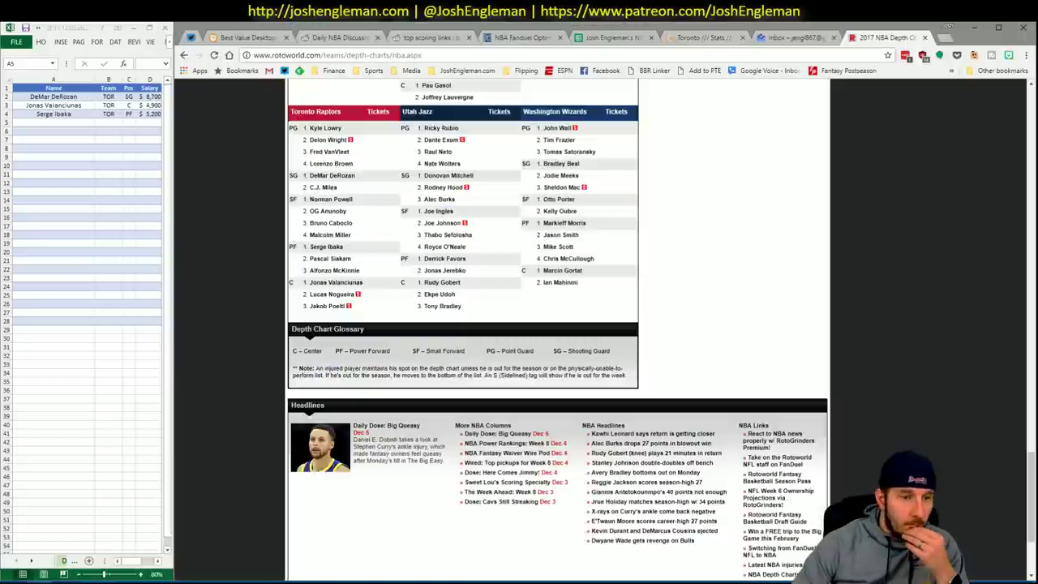
click(681, 35)
text(pho)
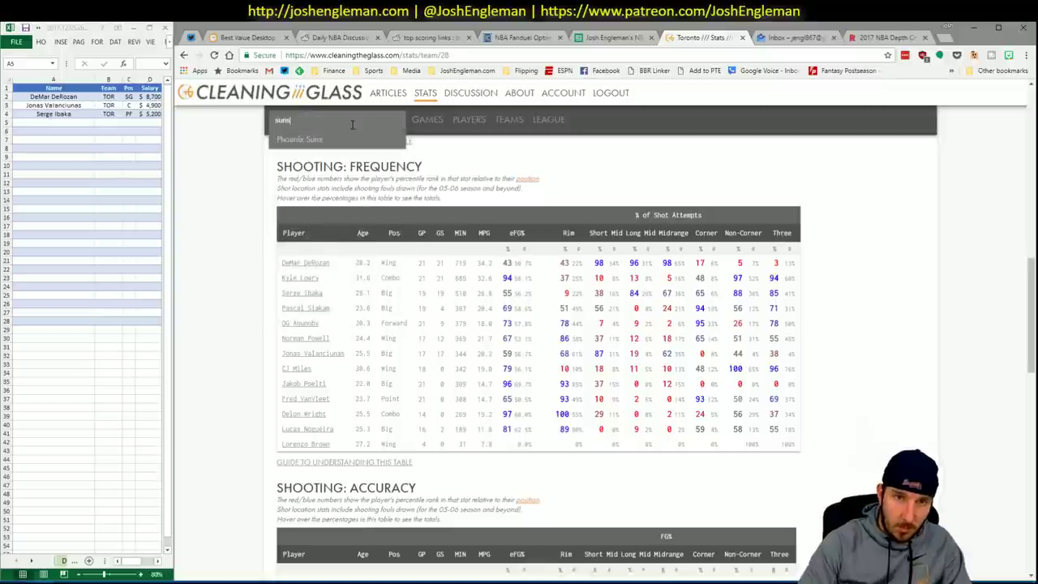
key(Down)
key(Return)
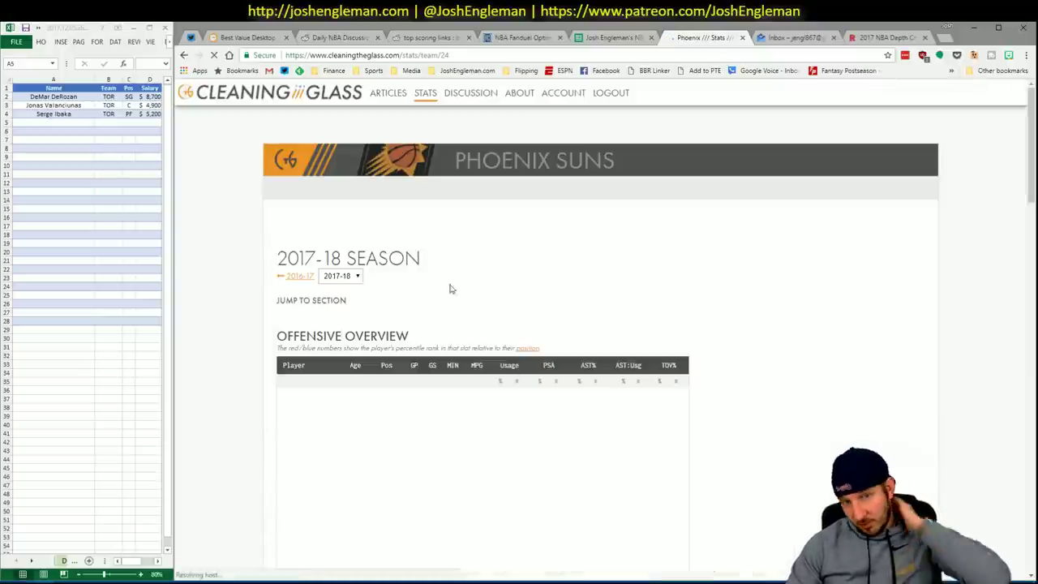
- Copy the Suns' Shooting: Frequency player rows and refresh the workbook's CTG sheet with them
click(445, 314)
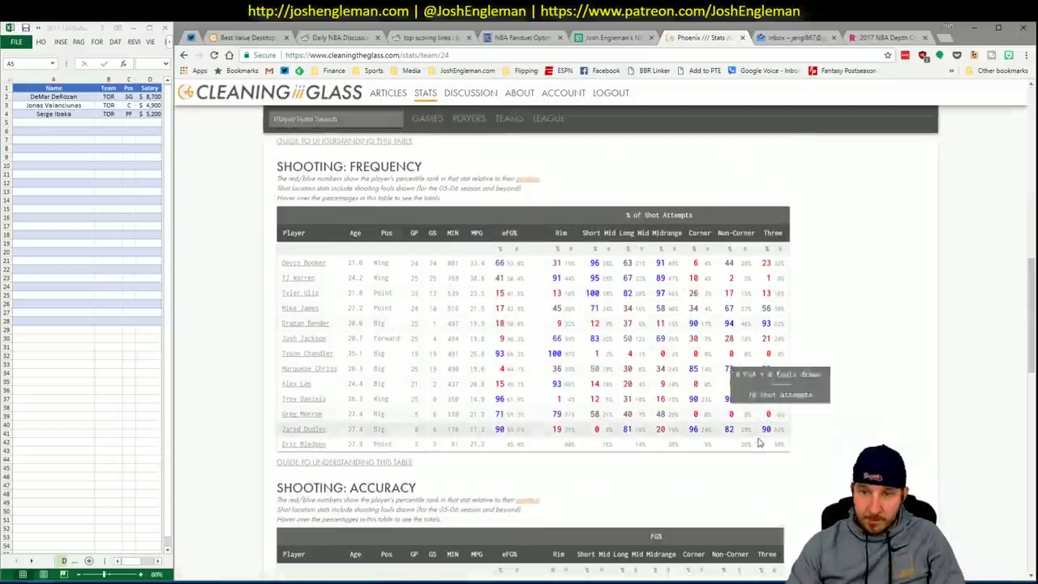
drag(785, 446, 275, 261)
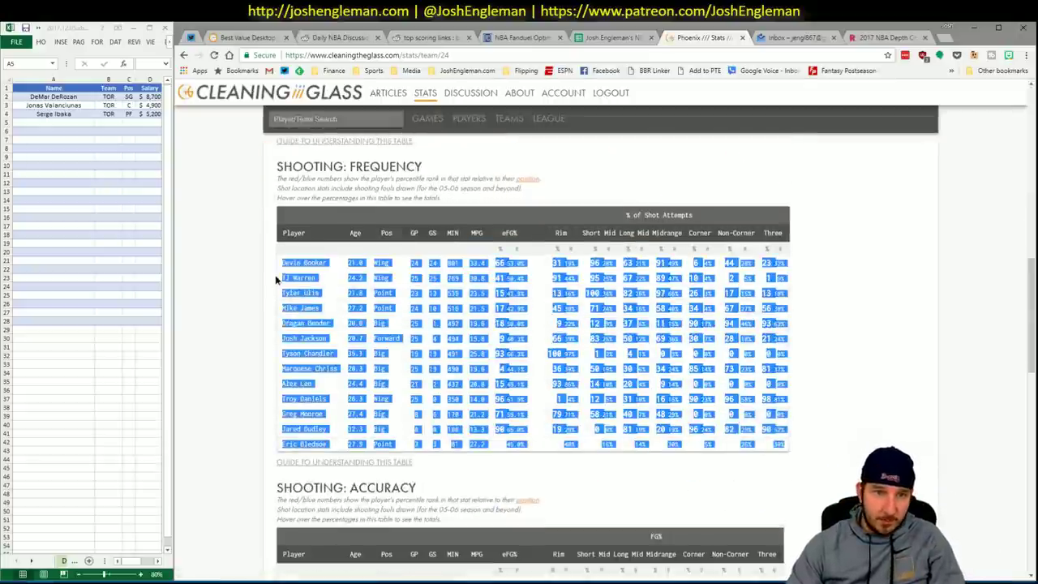
key(alt+Tab)
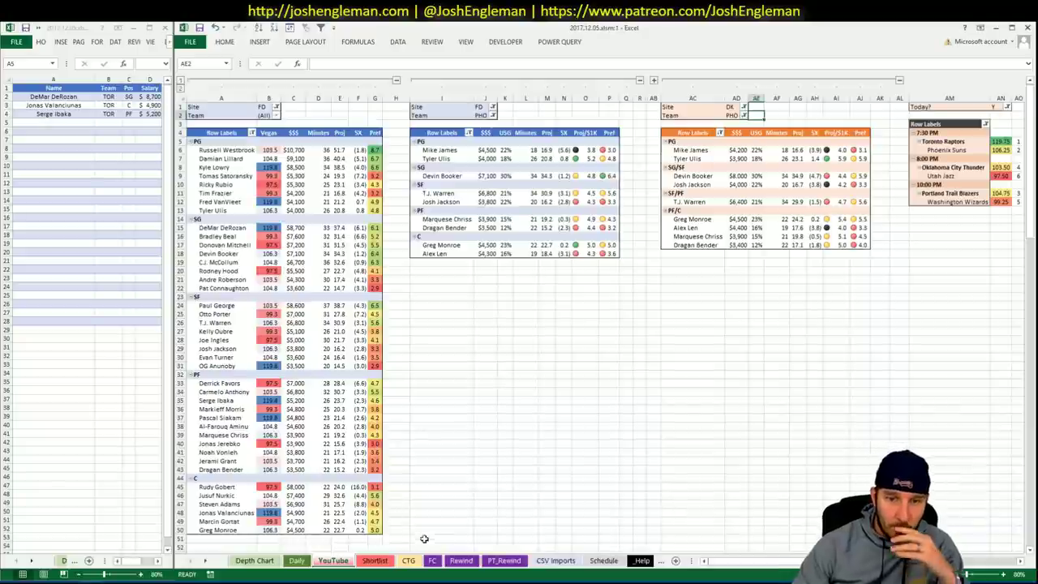
click(408, 561)
click(256, 124)
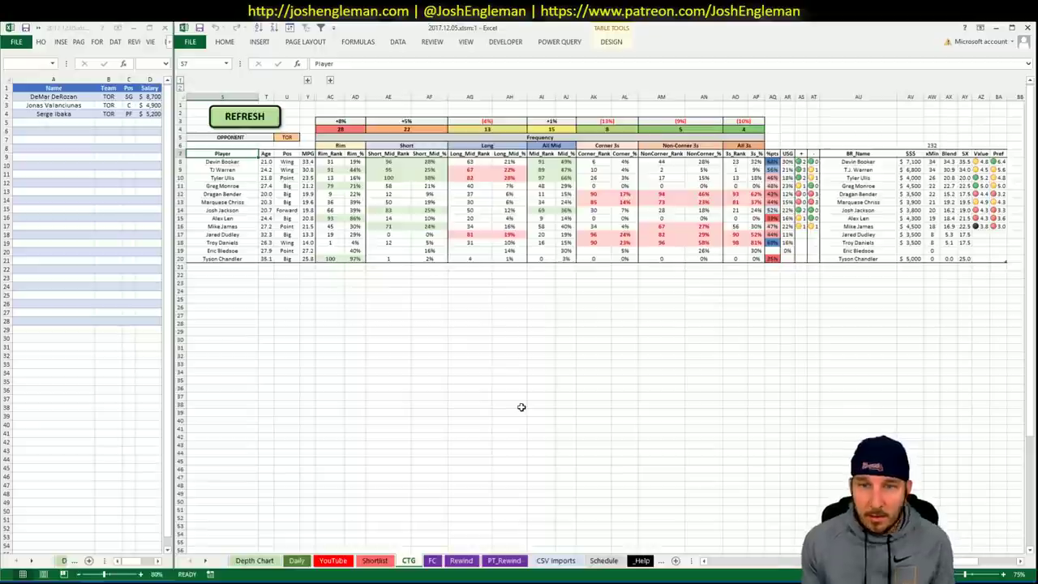
- Add Devin Booker and T.J. Warren to the player list below Serge Ibaka
click(78, 121)
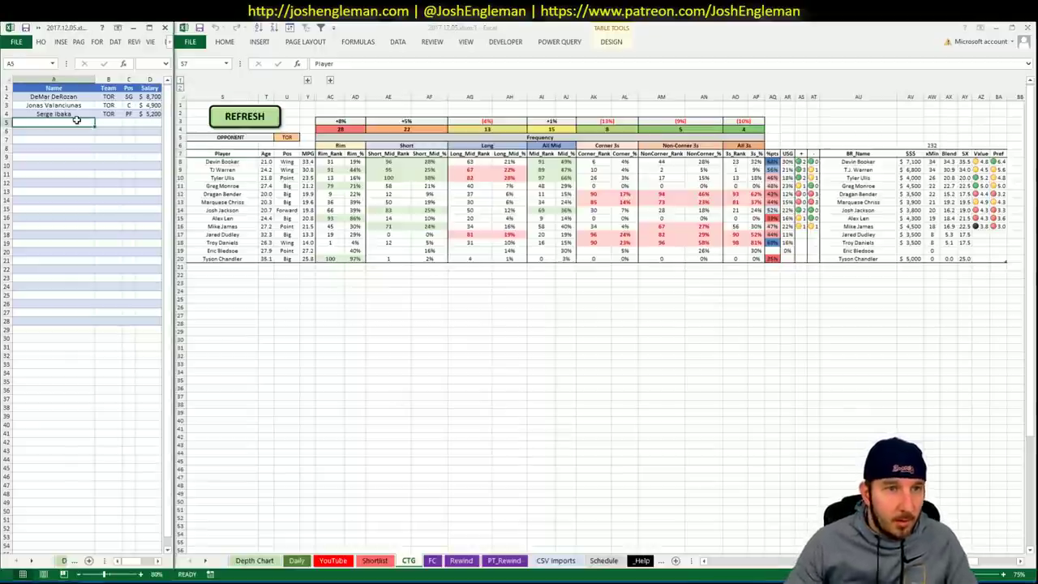
text(DeM)
key(BackSpace)
key(BackSpace)
text(vin Booker)
key(Return)
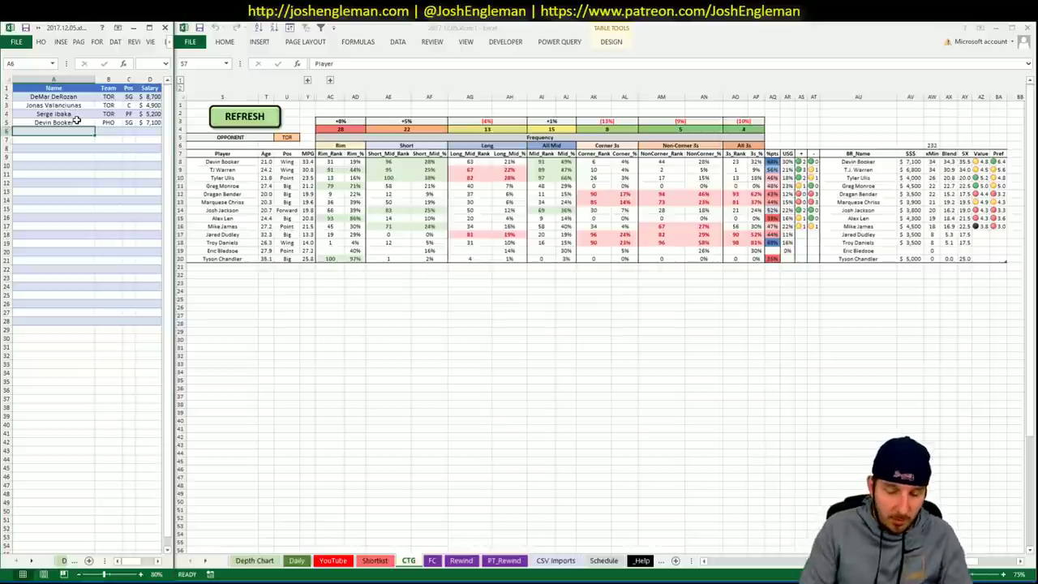
text(T.J. Warren)
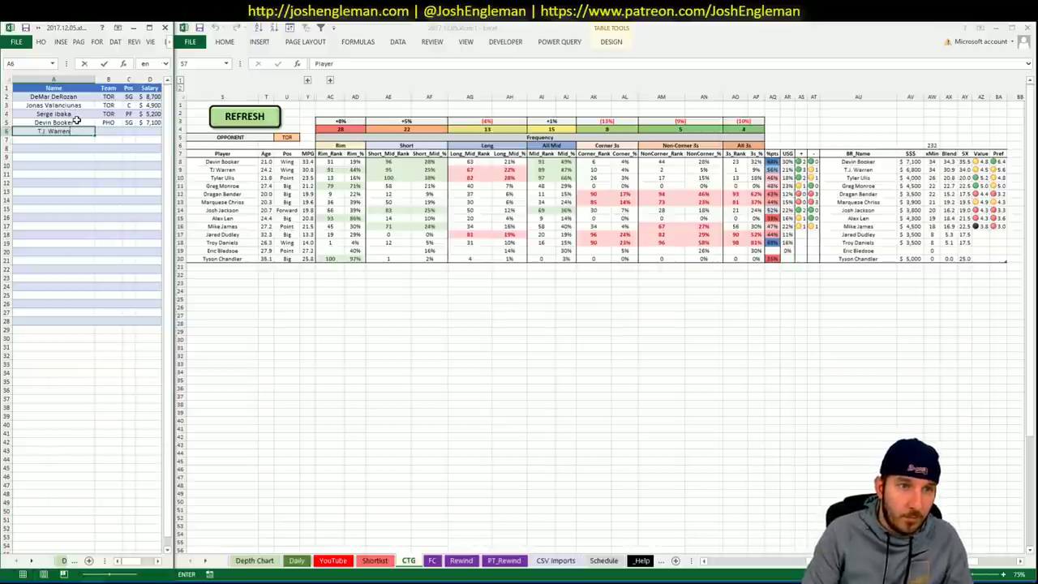
key(Return)
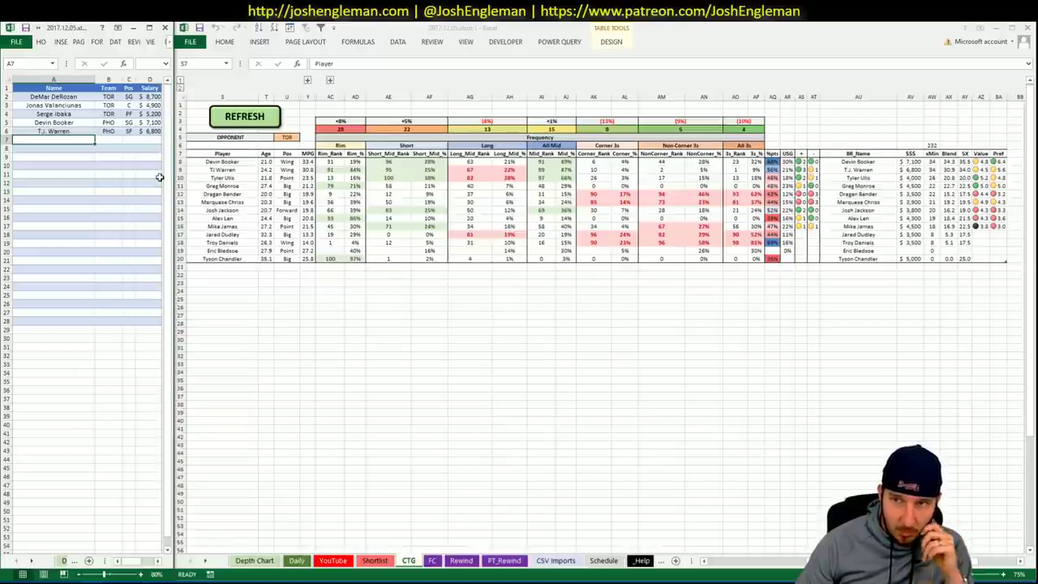
- Add Tyler Ulis and Greg Monroe to the player list below T.J. Warren
text(Tyler)
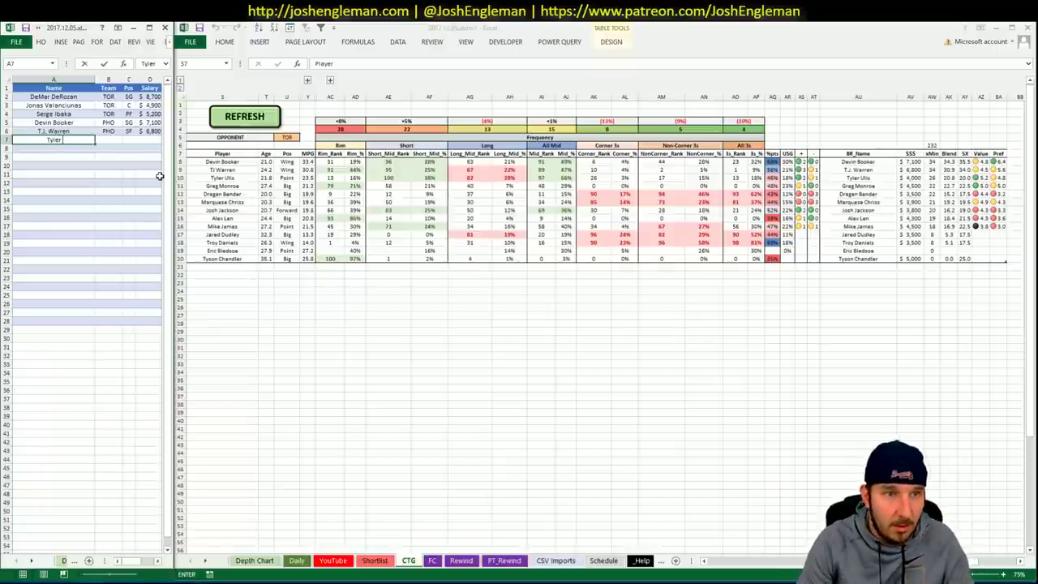
text( Ulis)
key(Return)
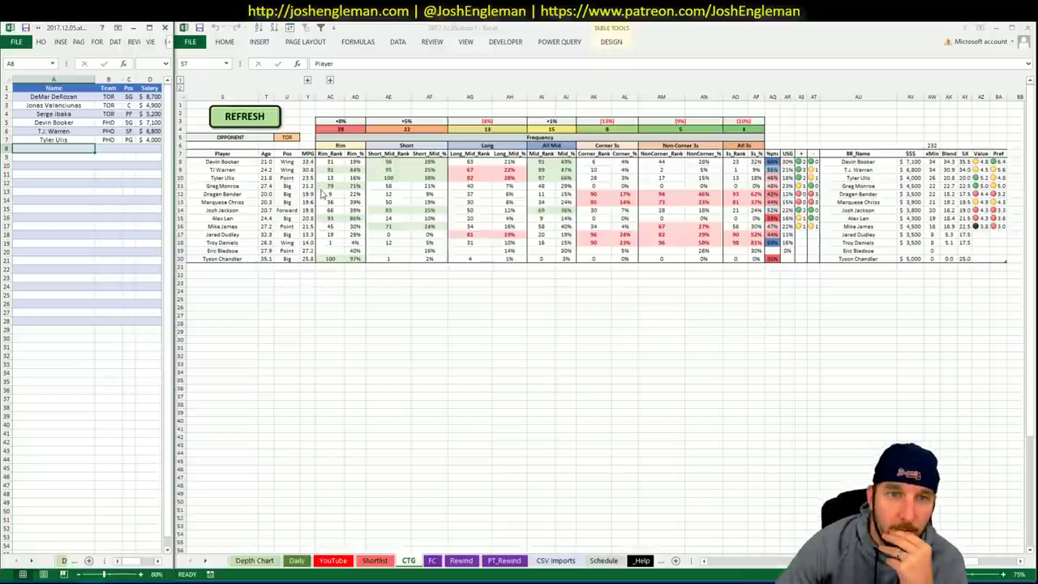
click(111, 173)
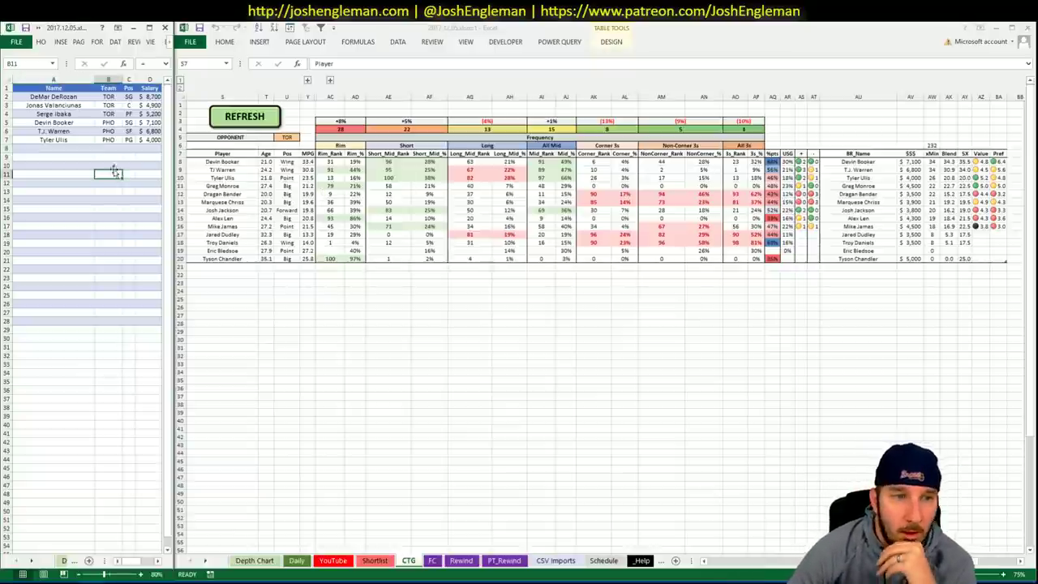
click(83, 146)
text(Greg Monroe)
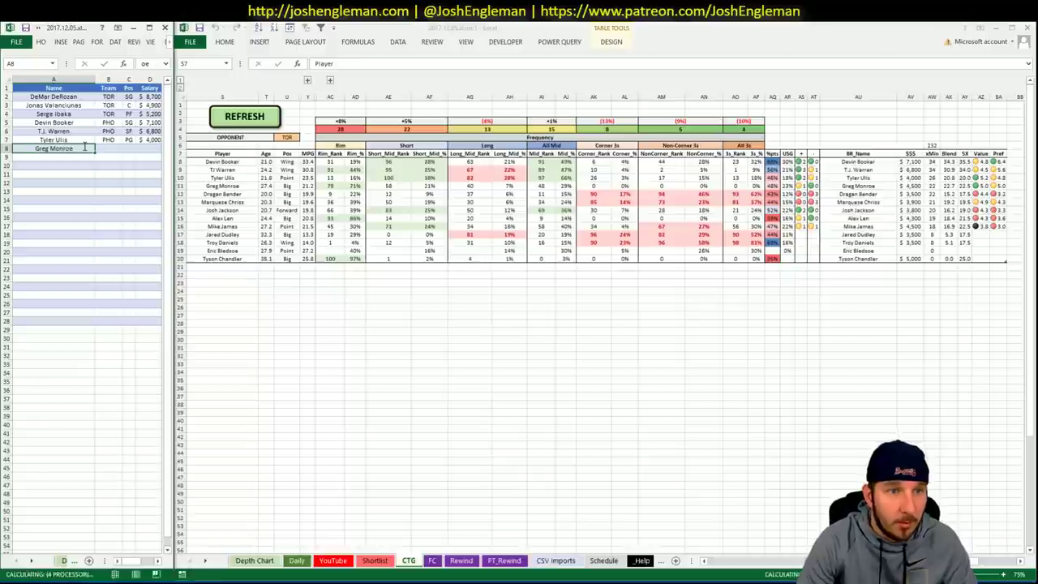
key(Return)
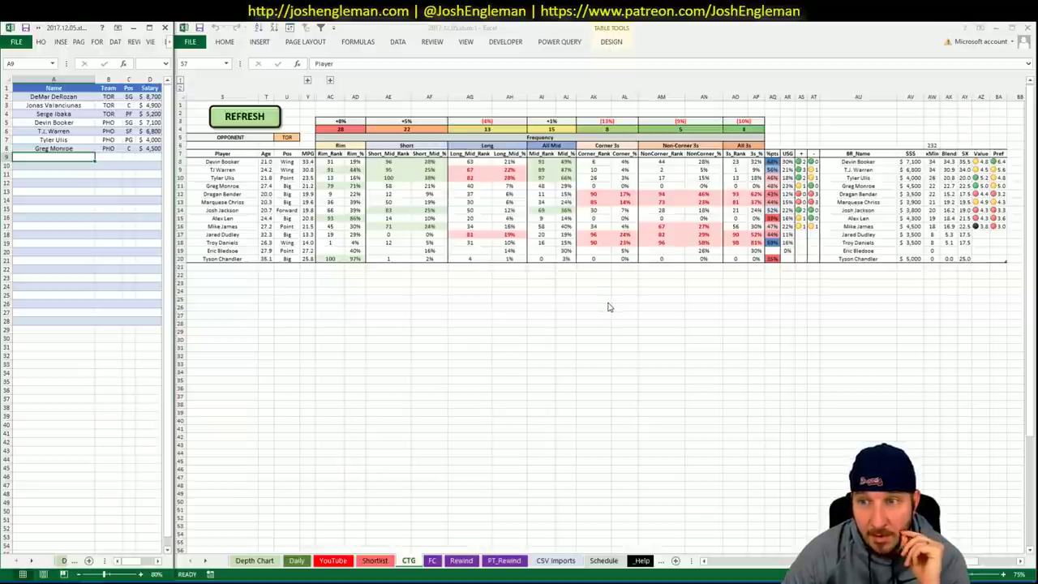
- Review the Suns' shot frequency matchup data on the CTG sheet, then examine the player projections on the Daily sheet
click(637, 311)
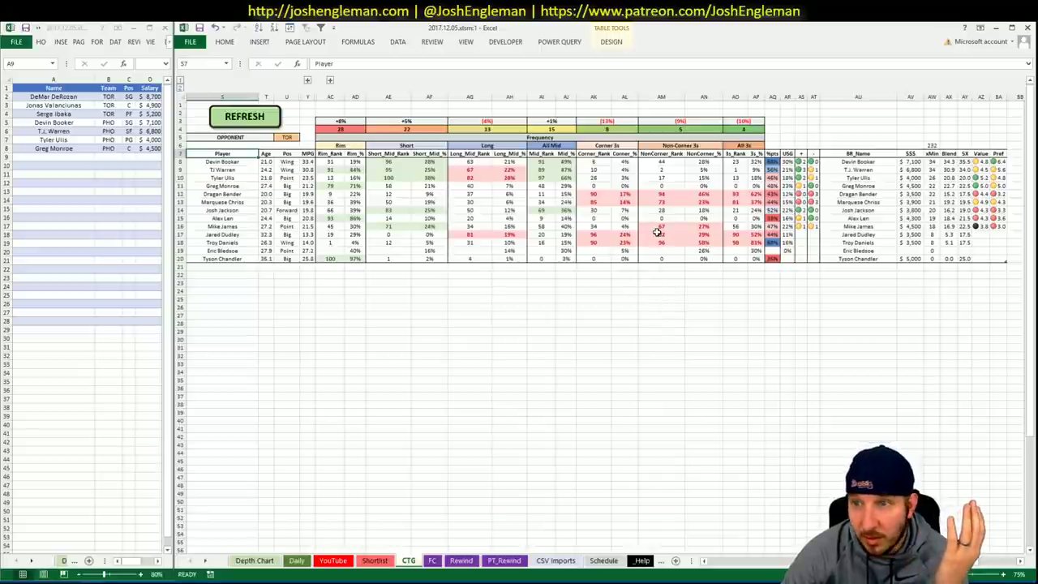
click(613, 276)
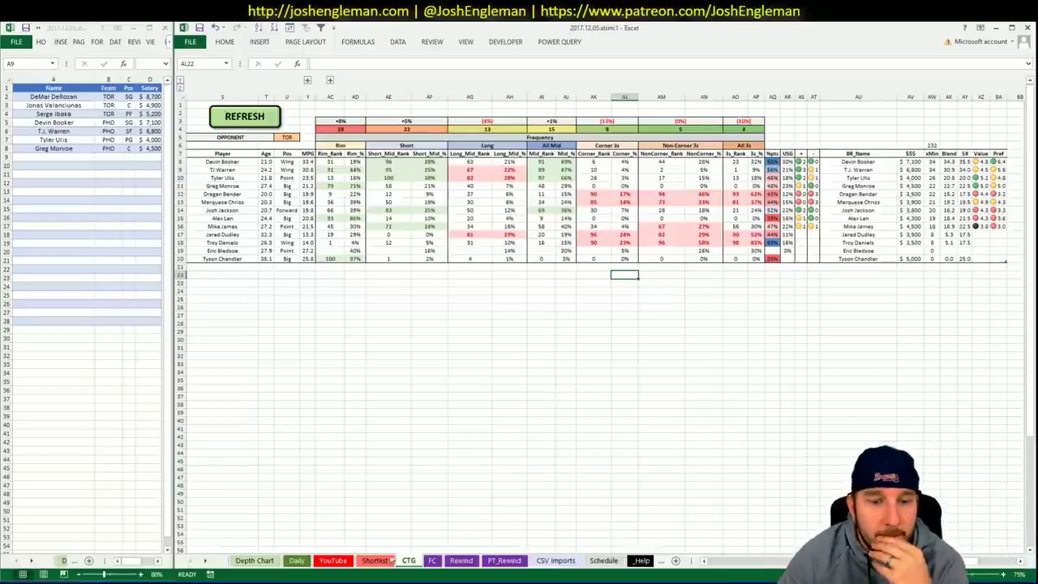
click(297, 562)
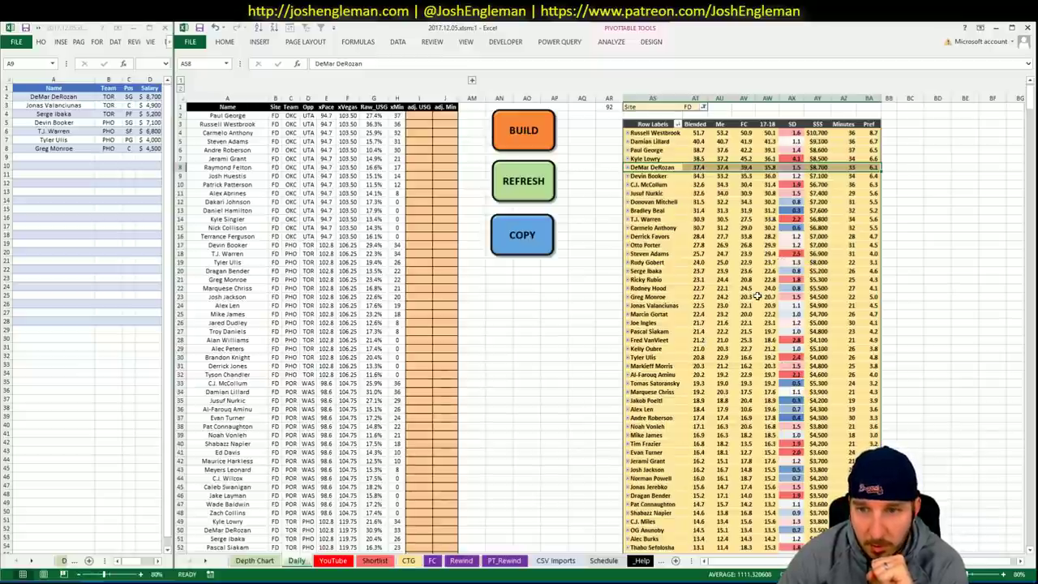
- Filter the table of recent game minutes and FD points on the YouTube sheet to team PHO
click(333, 560)
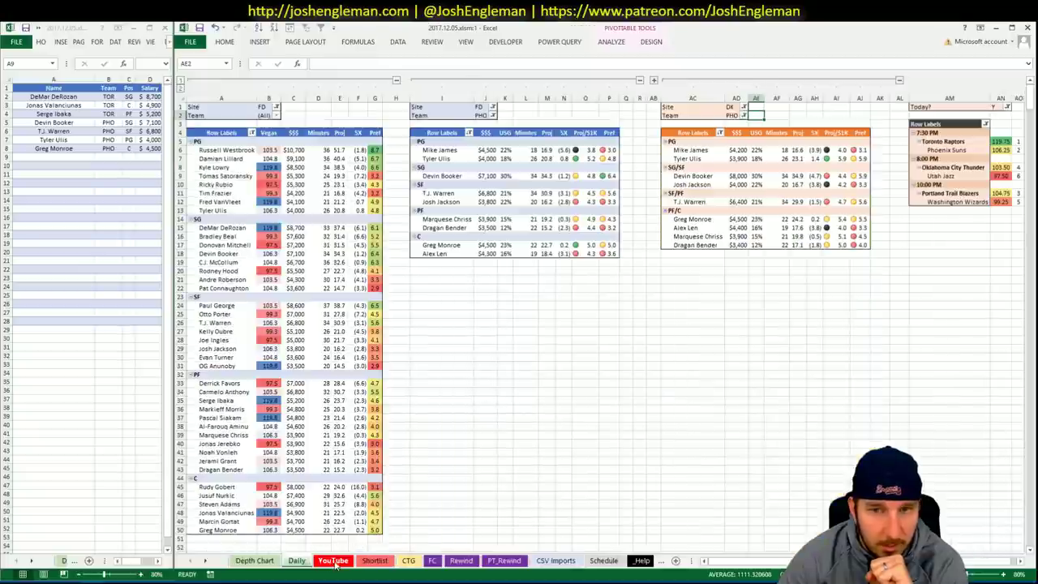
drag(730, 561, 991, 558)
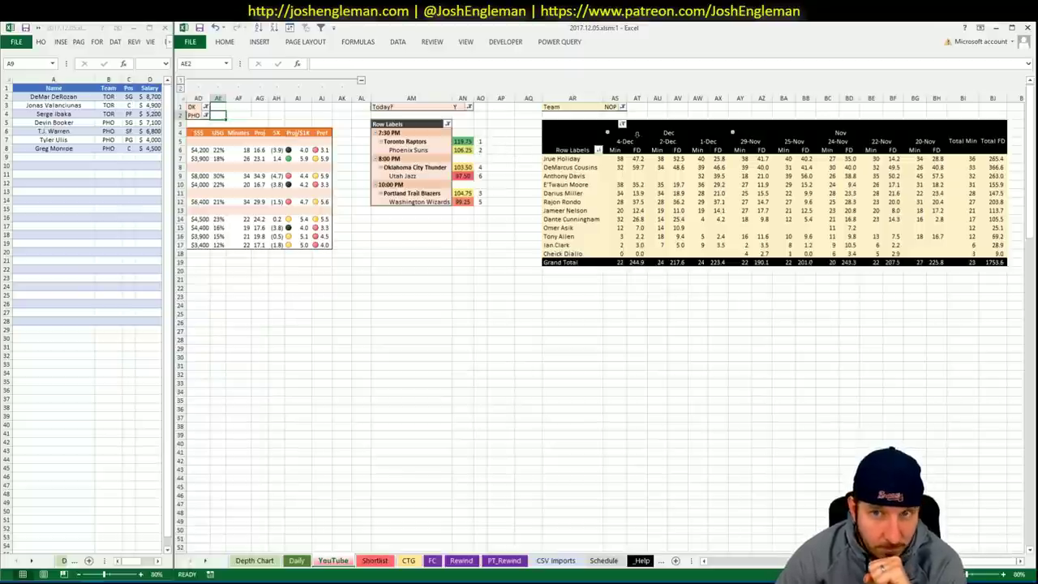
click(614, 107)
text(P)
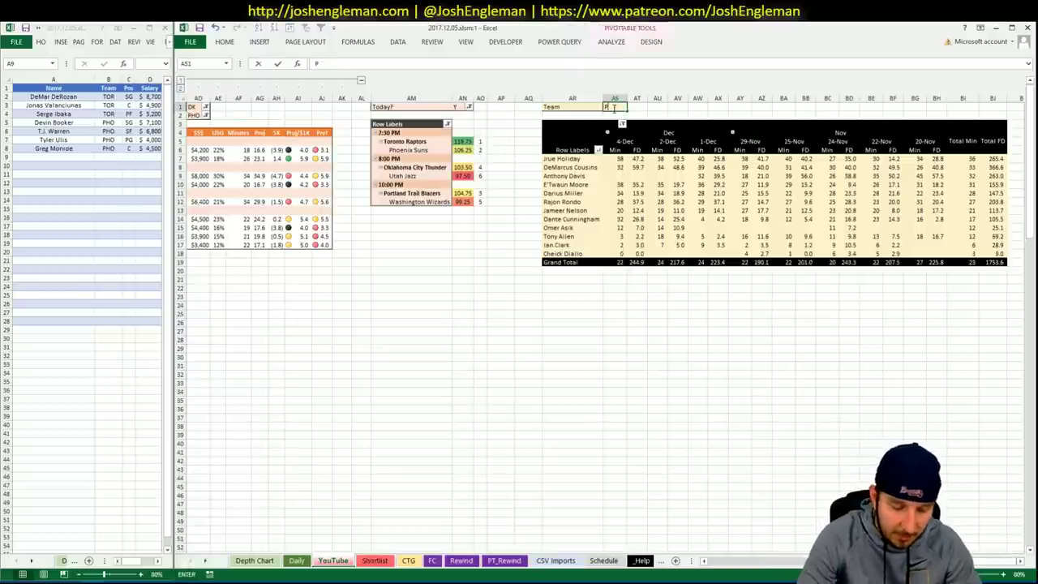
text(HO)
key(Return)
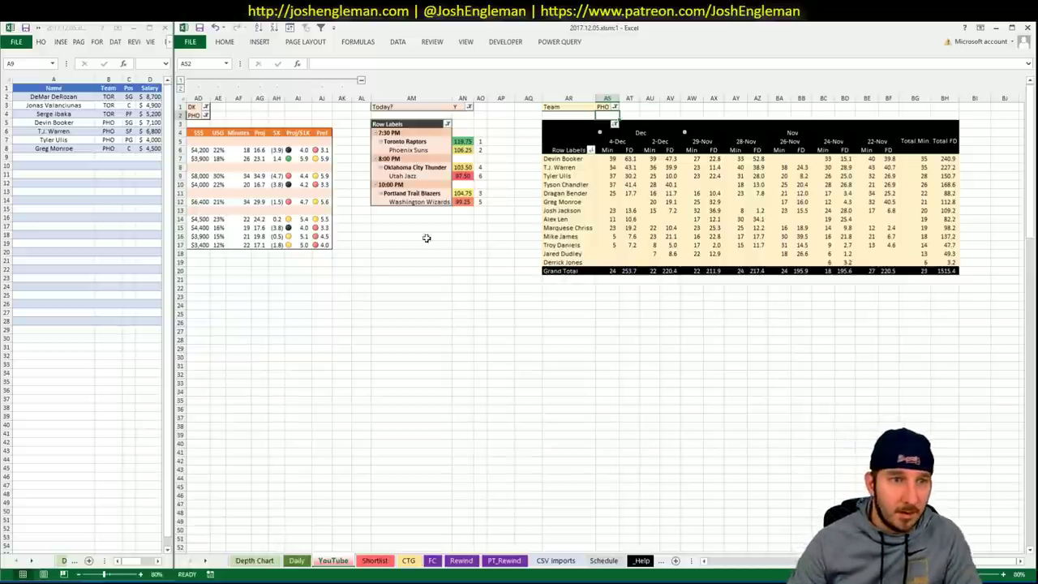
- Filter both the FD and DK tables on the YouTube sheet to team OKC
click(777, 563)
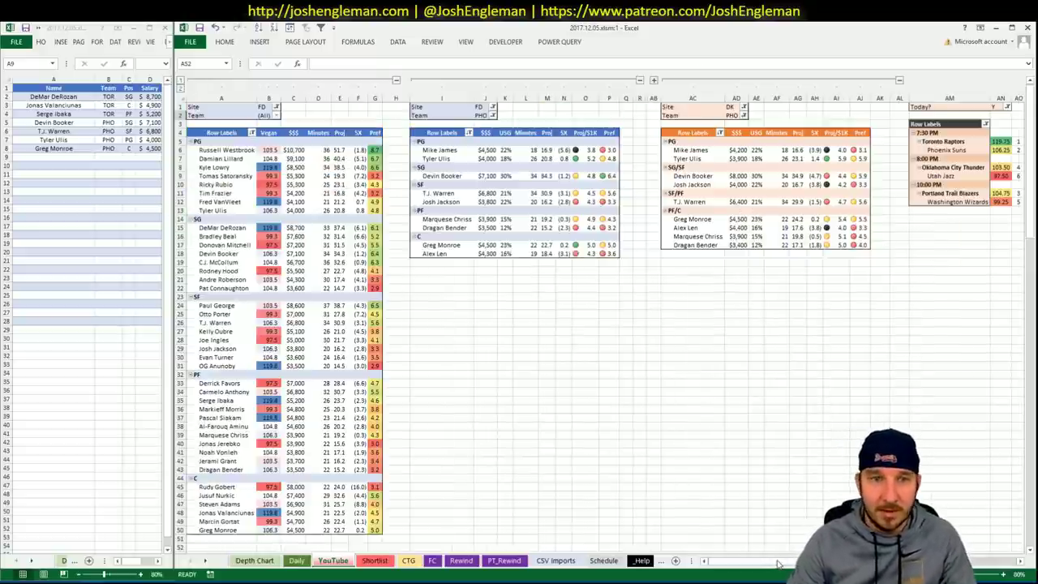
click(480, 116)
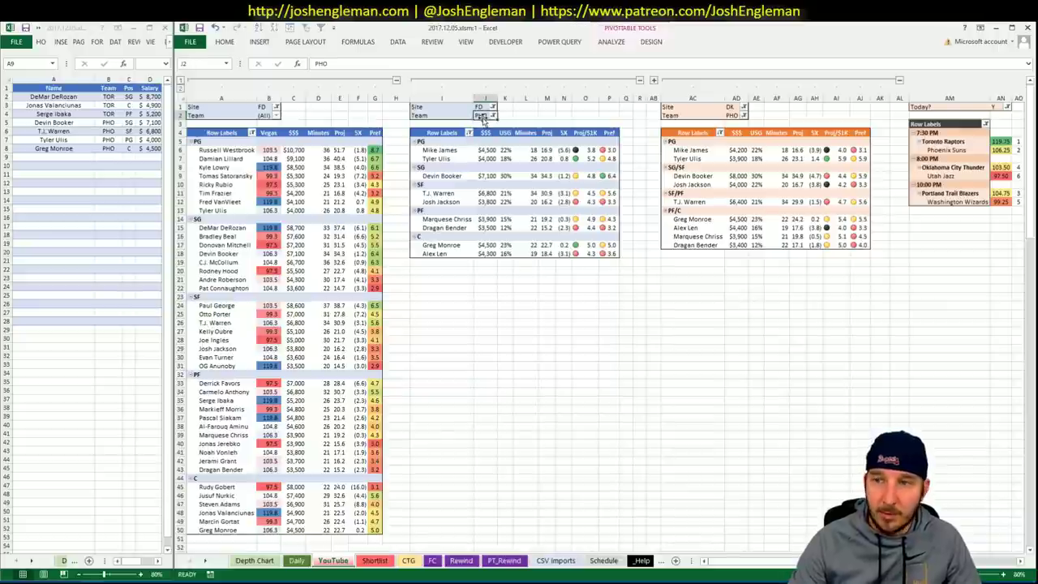
text(OKC)
key(Tab)
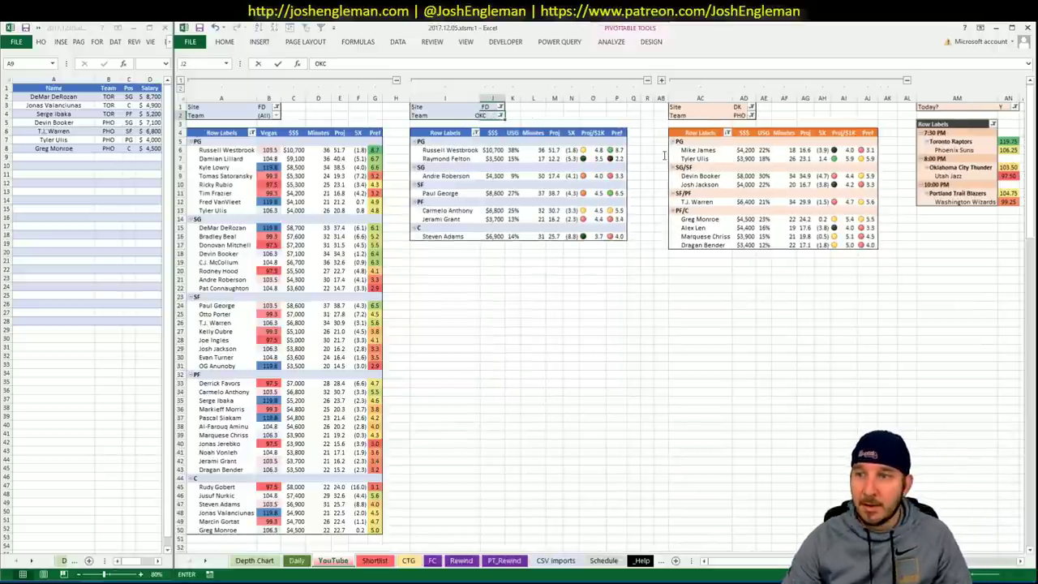
click(740, 116)
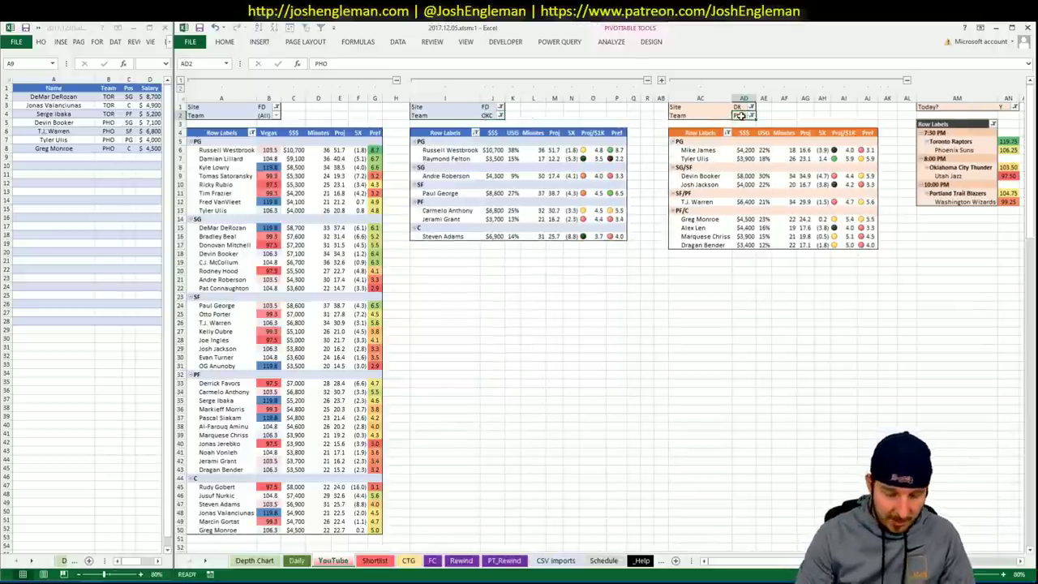
text(OKC)
key(Return)
- Switch to the browser and open sbrodds.com in place of the depth chart page to check the betting odds
key(alt+Tab)
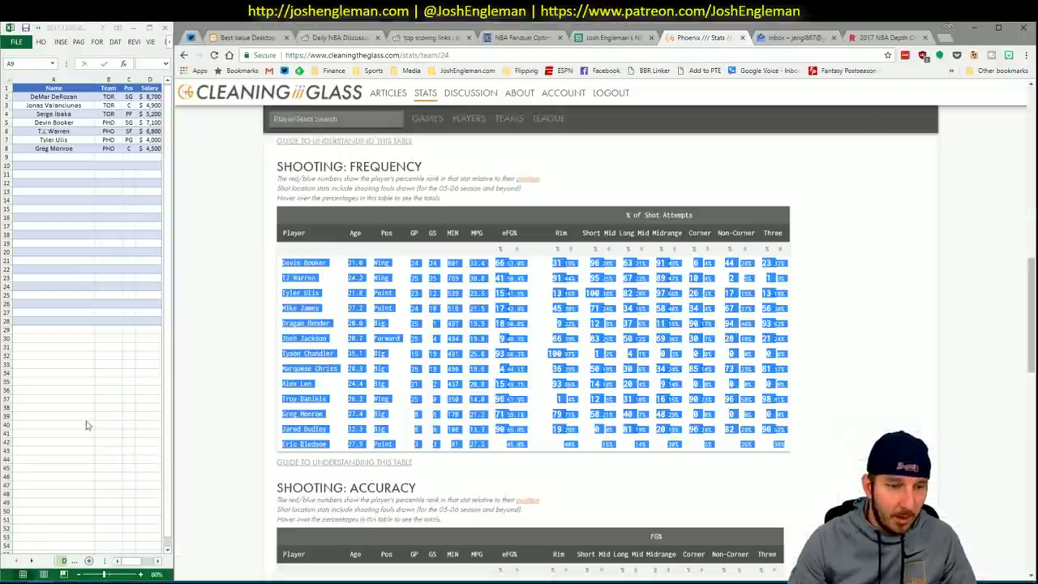
click(882, 37)
click(826, 55)
text(sbr)
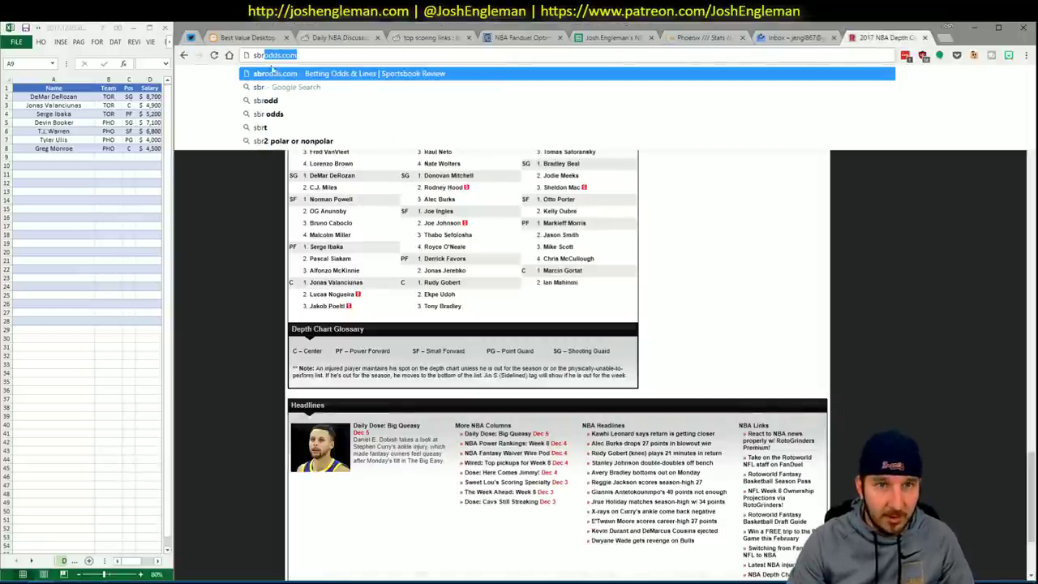
key(Return)
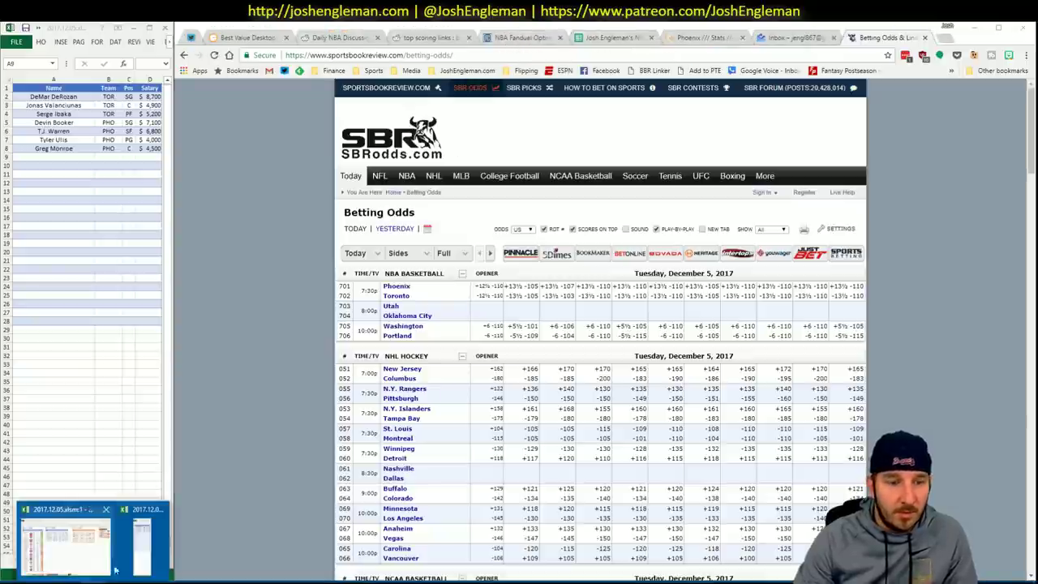
- Return to the workbook, review the Oklahoma City projections on the YouTube sheet, and open the CTG sheet
click(65, 542)
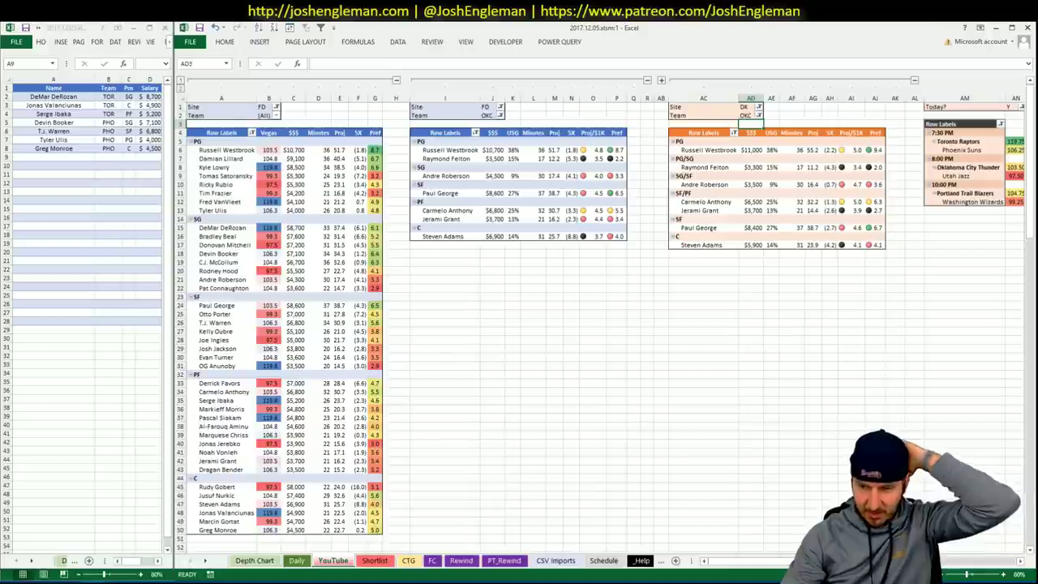
scroll(603, 324, right, 3)
scroll(604, 324, right, 1)
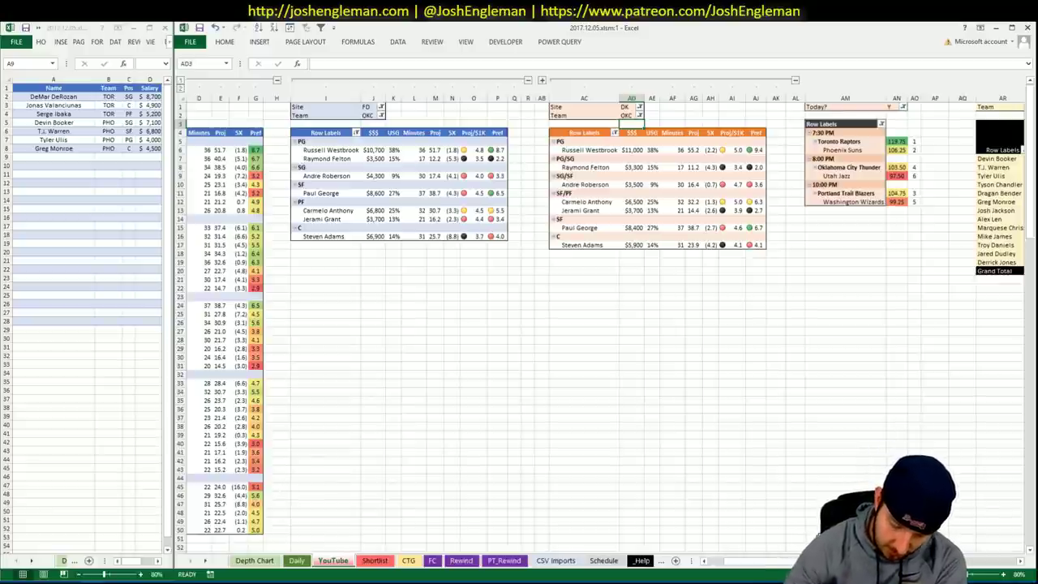
click(408, 561)
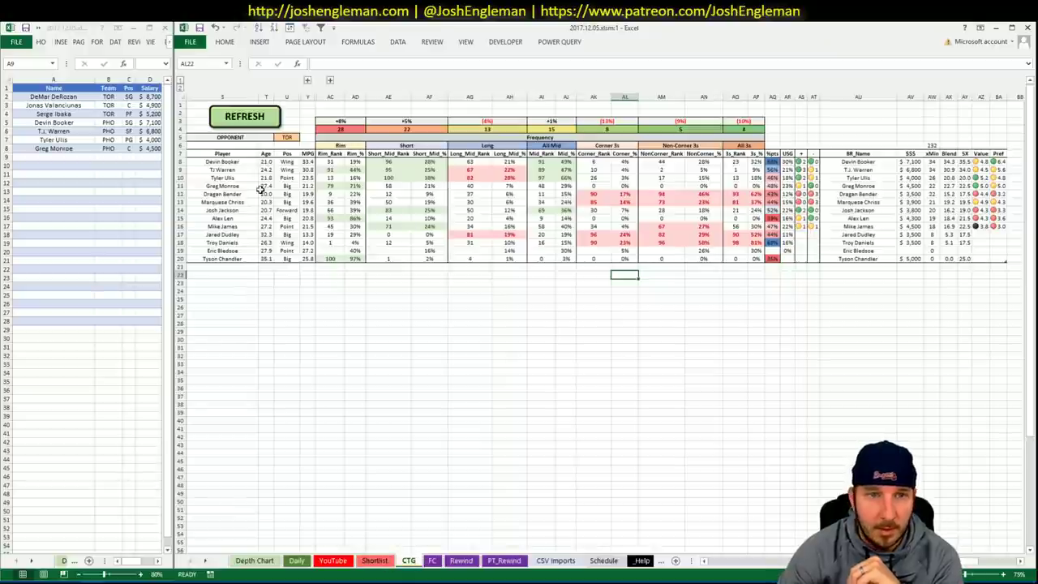
- Set the opponent on the CTG sheet to UTA
click(289, 137)
text(UTA)
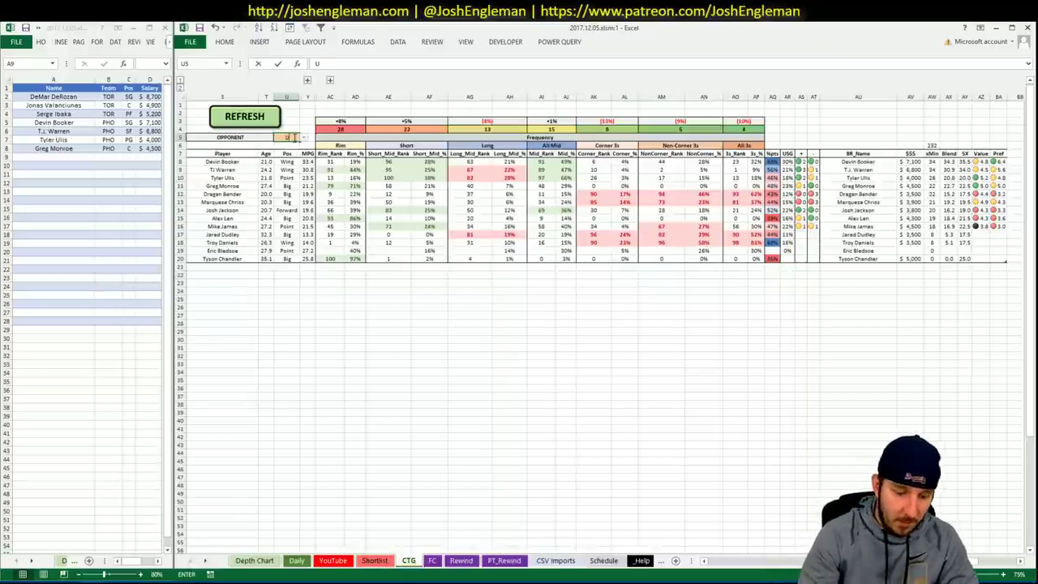
key(Return)
- Switch to the browser and use the Cleaning the Glass team search to open the Oklahoma City Thunder stats page
key(alt+Tab)
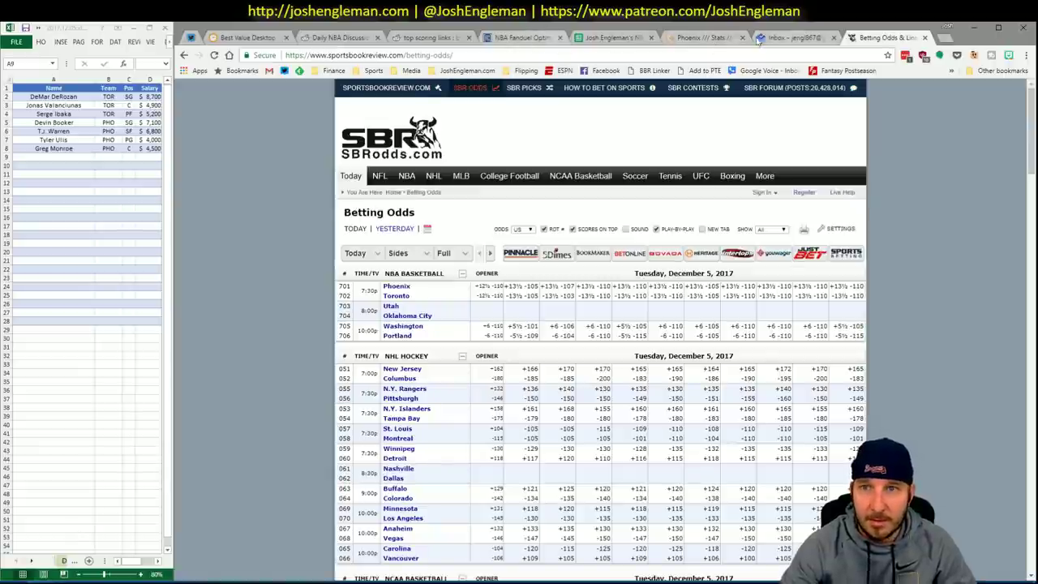
click(704, 37)
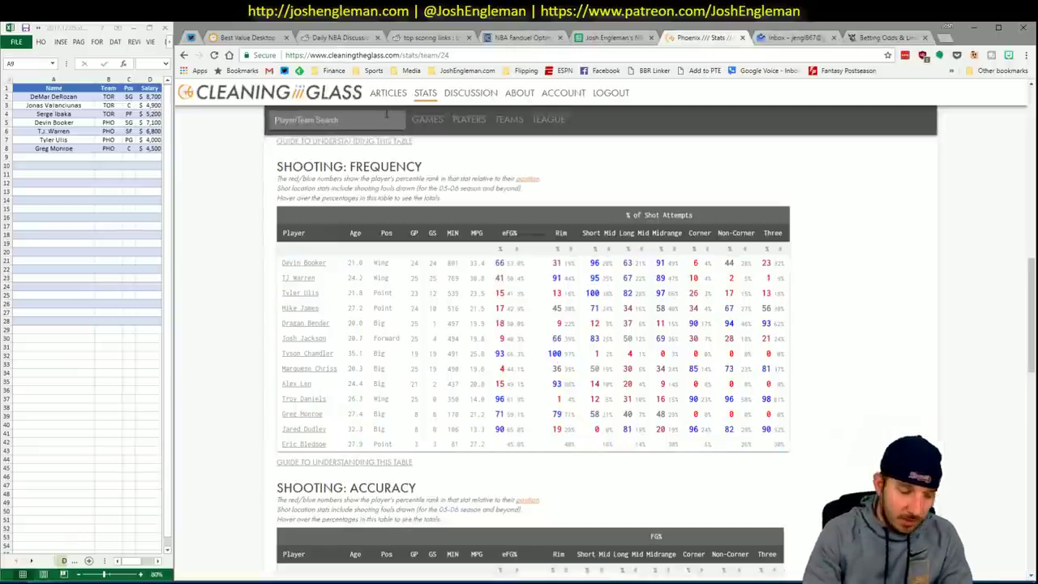
click(387, 118)
text(okl)
key(Down)
key(Return)
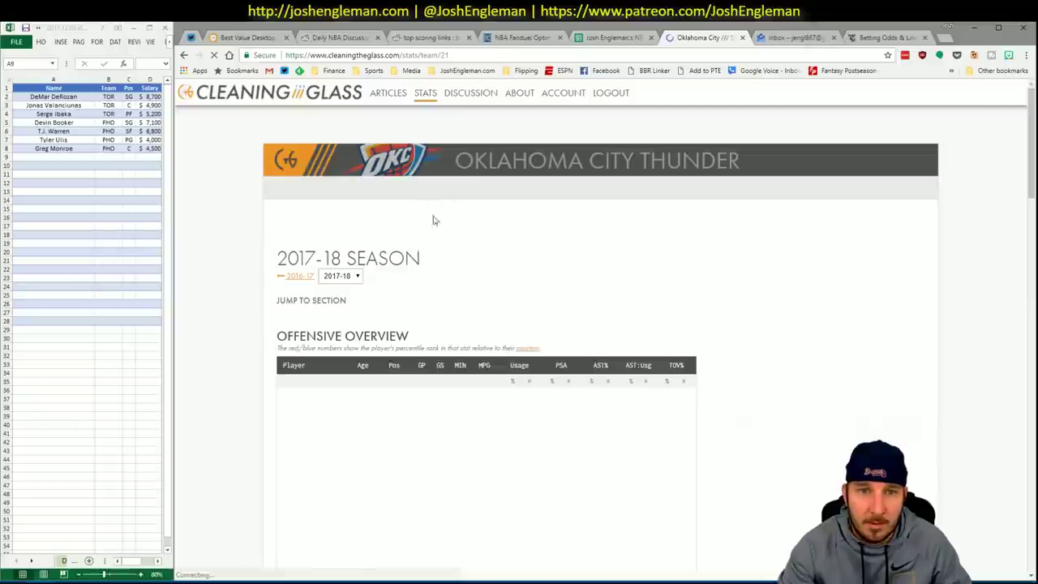
- Copy all player rows of Oklahoma City's Shooting: Frequency table and paste them into the CTG sheet of the workbook
click(440, 309)
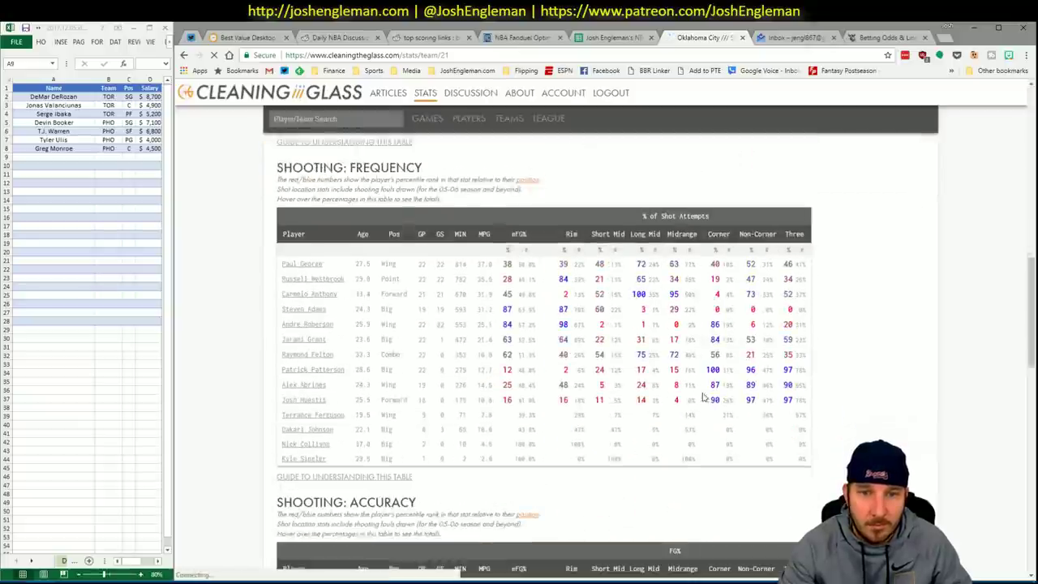
drag(804, 459, 281, 266)
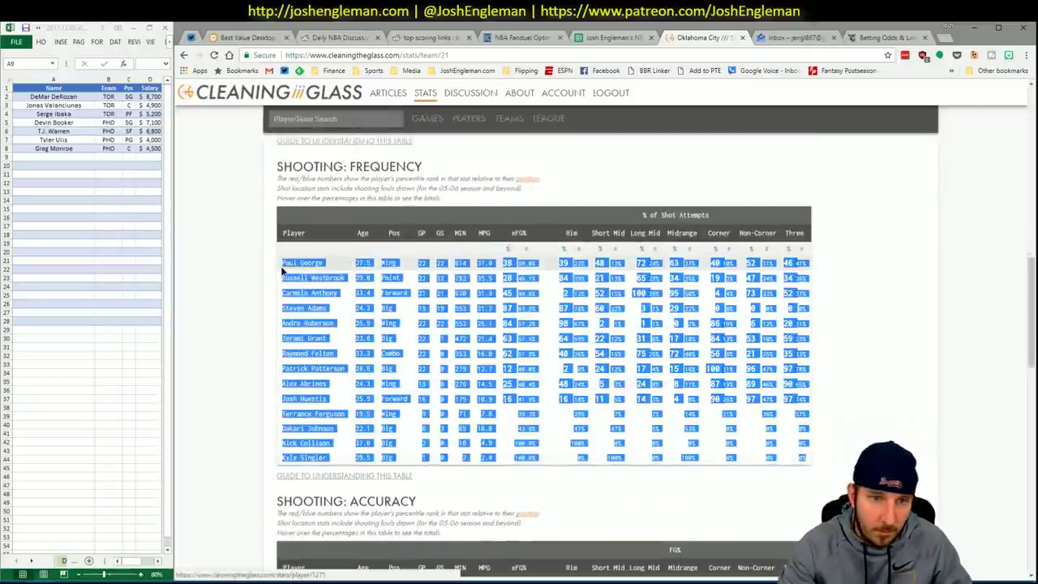
key(alt+Tab)
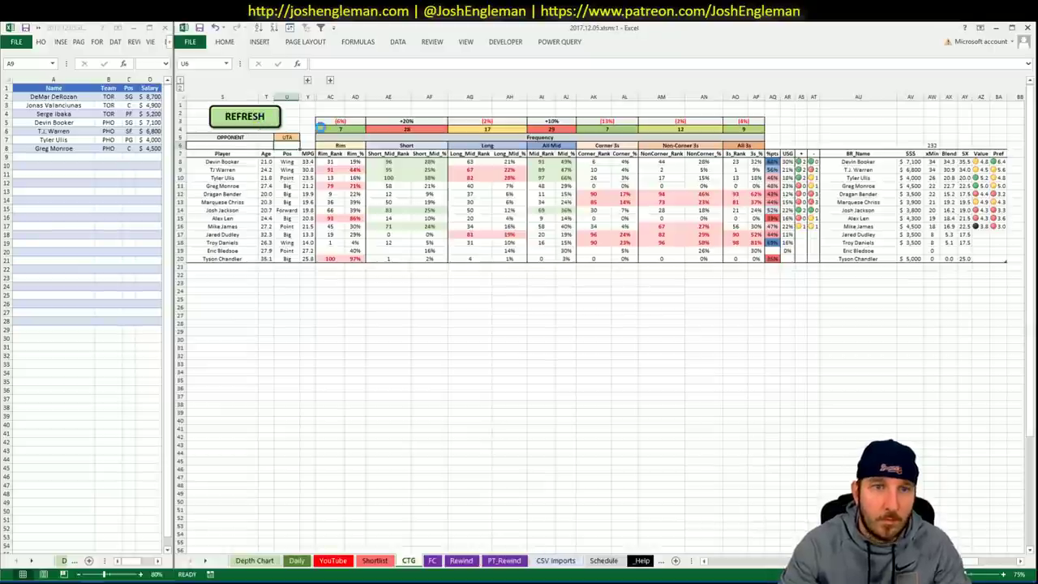
key(ctrl+v)
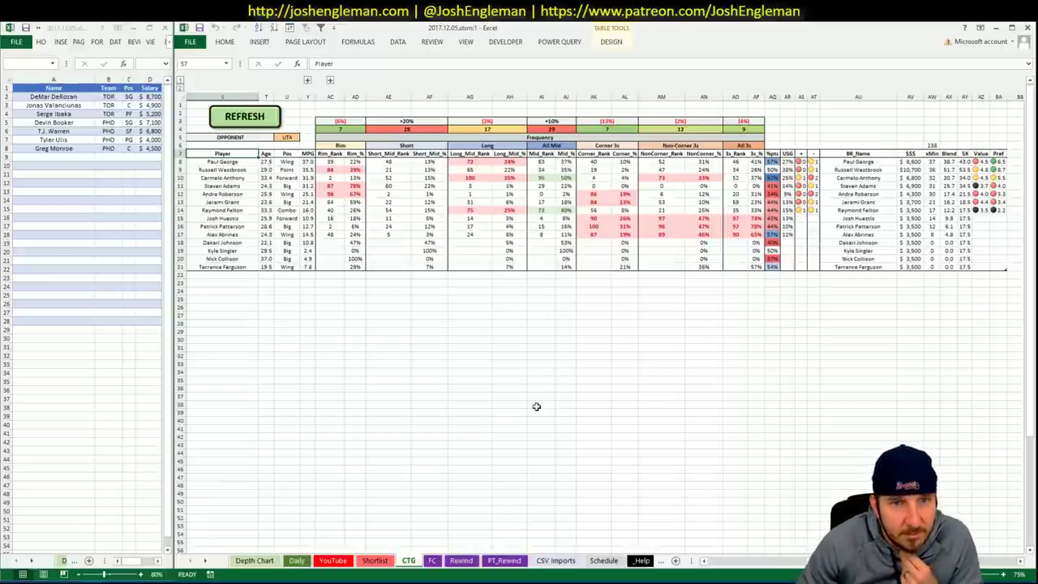
- Add Paul George to the player shortlist in the first empty row below Greg Monroe
click(89, 156)
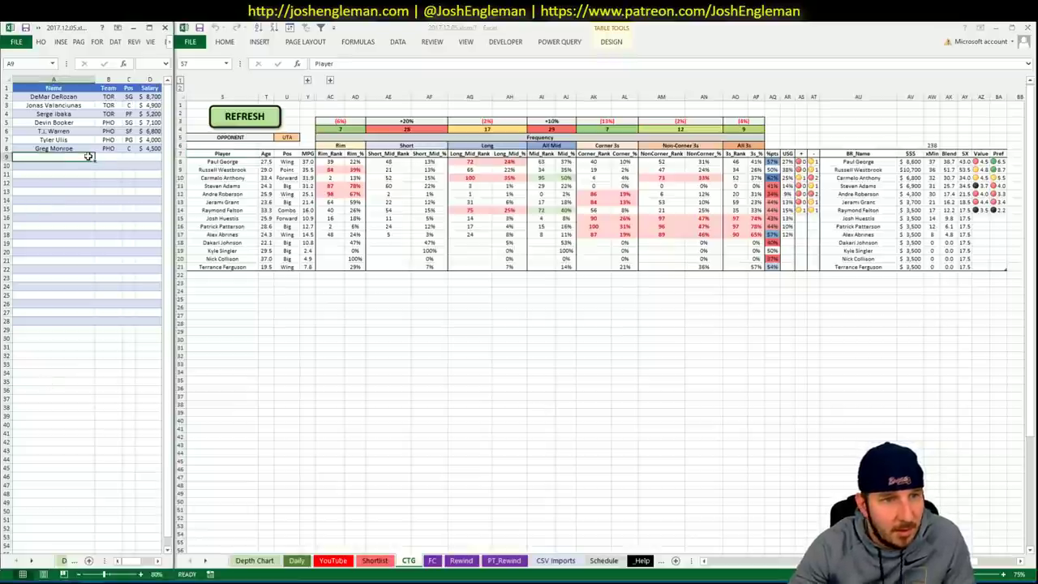
text(Paul George)
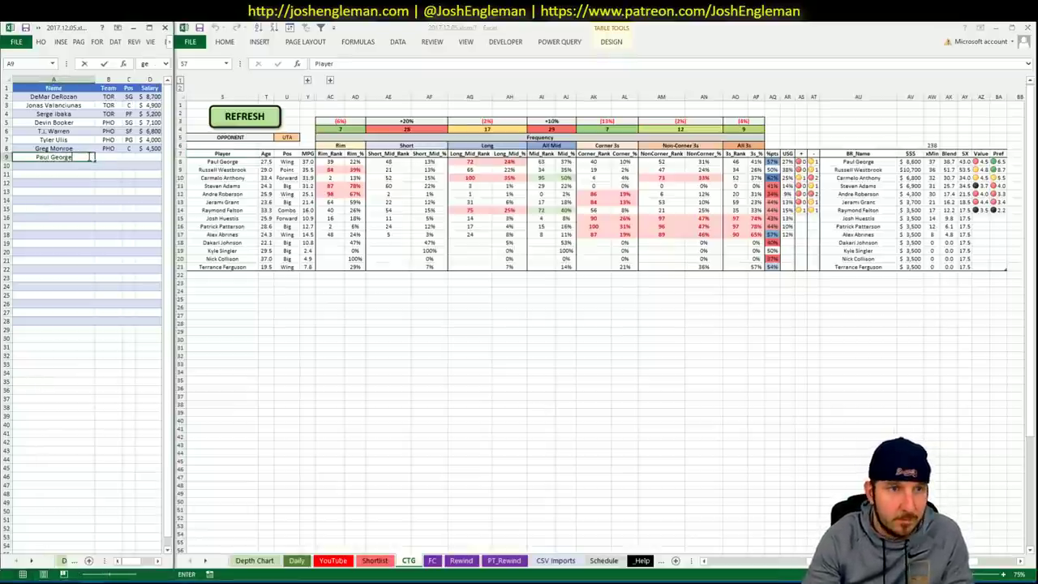
key(Return)
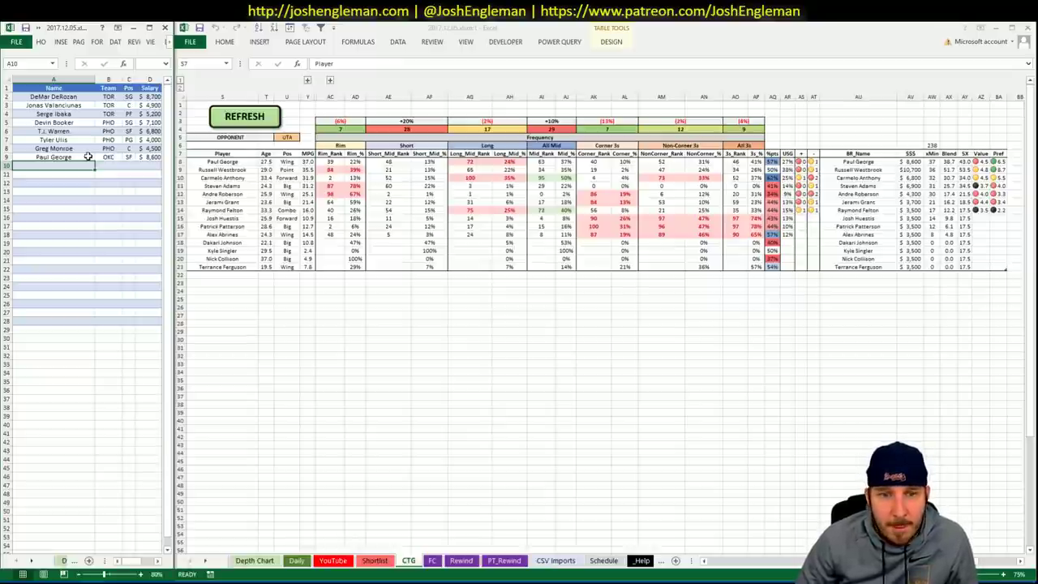
- Review the all-team FD projections beside the Oklahoma City tables on the YouTube sheet, and return to the CTG sheet
click(298, 561)
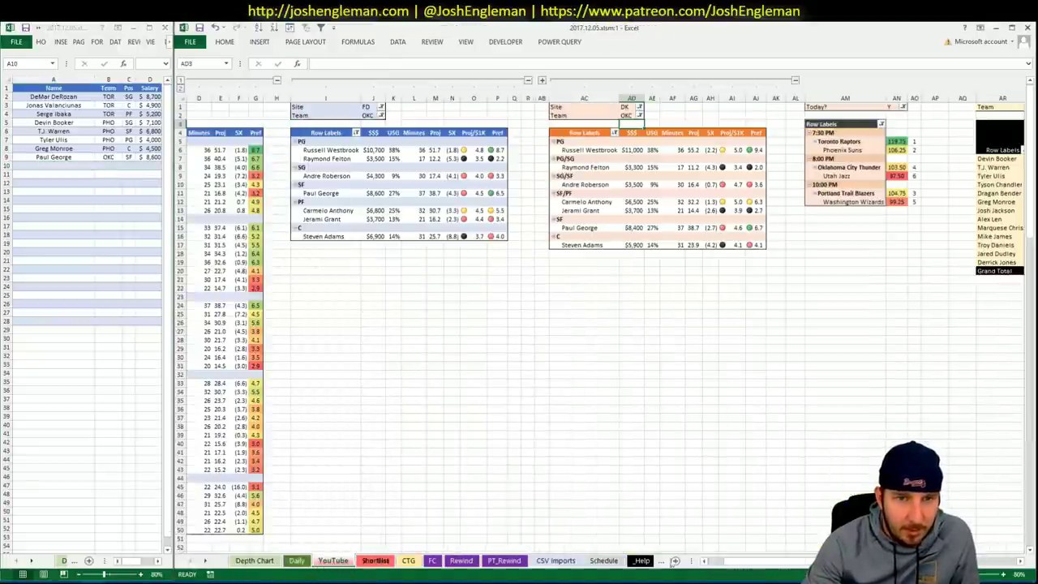
drag(805, 560, 731, 561)
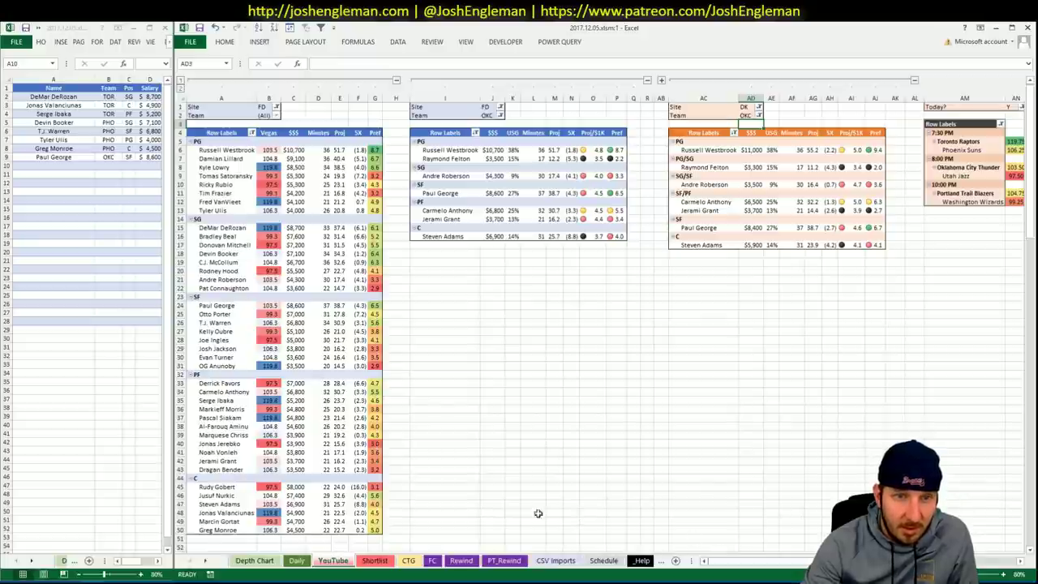
click(408, 560)
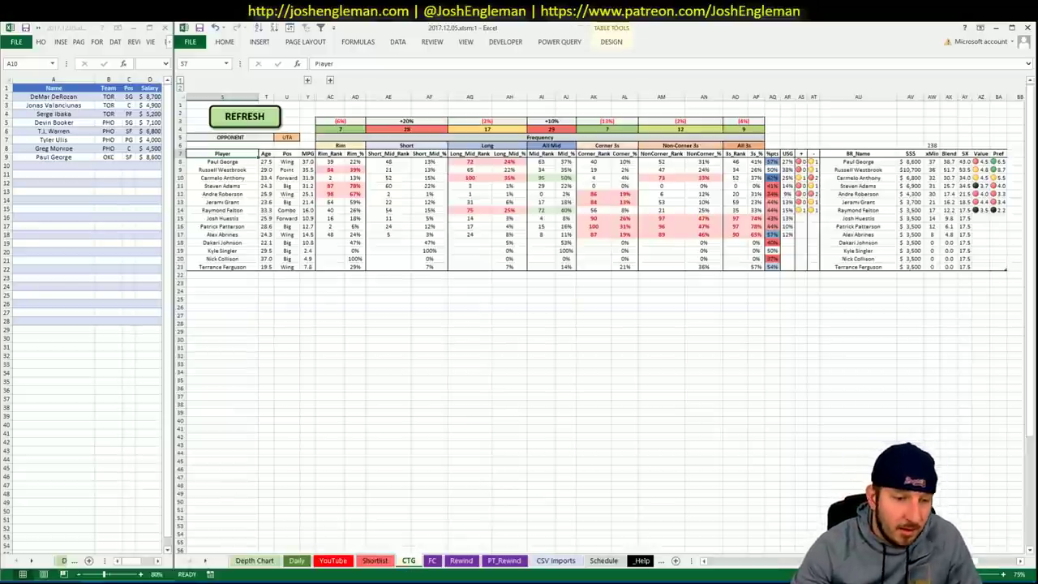
- Switch to the FantasyCruncher lineup page in the browser and review Russell Westbrook's game log filtered to opponent UTA
key(alt+Tab)
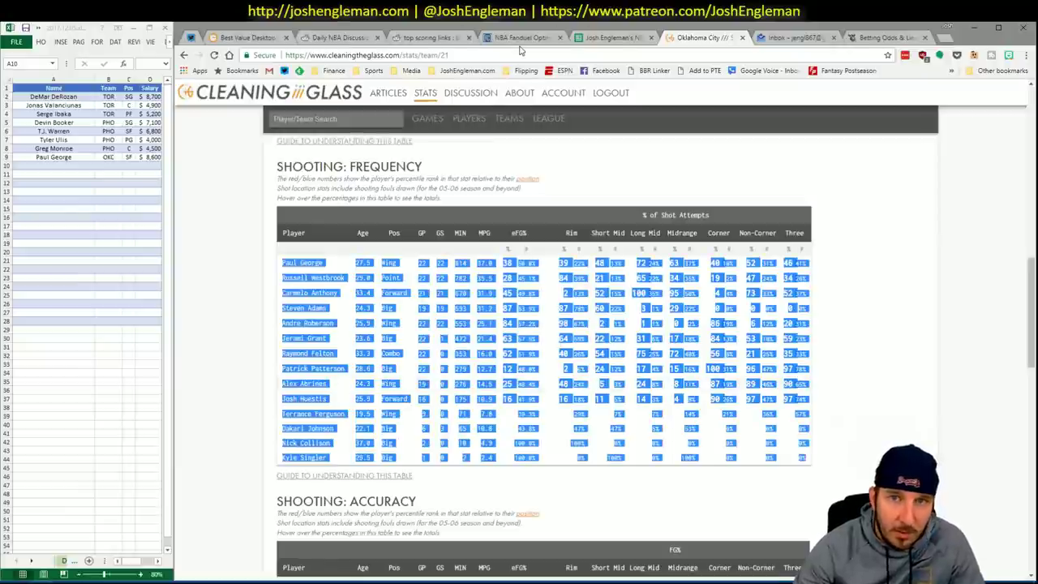
click(523, 38)
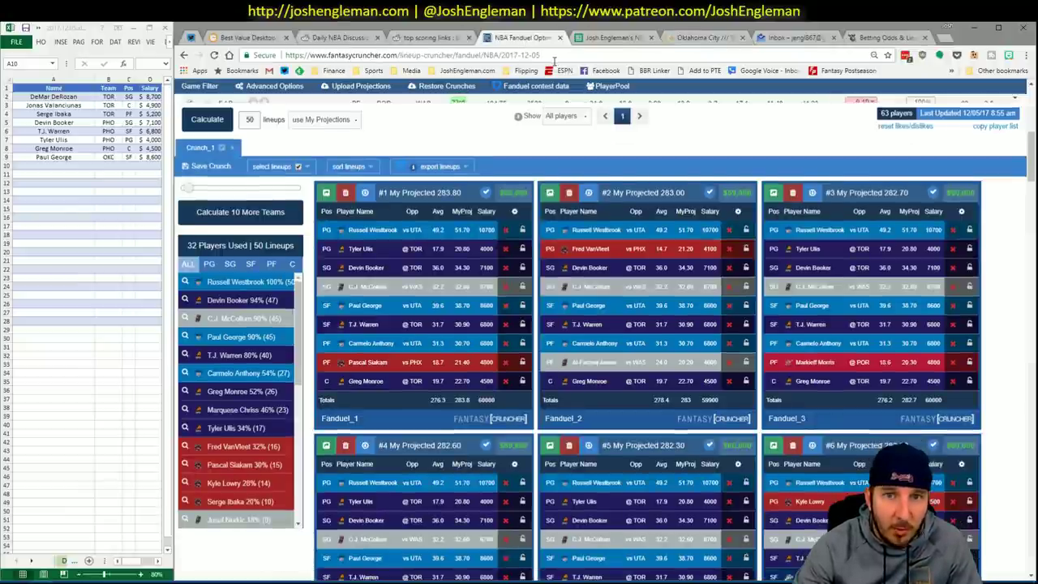
click(372, 230)
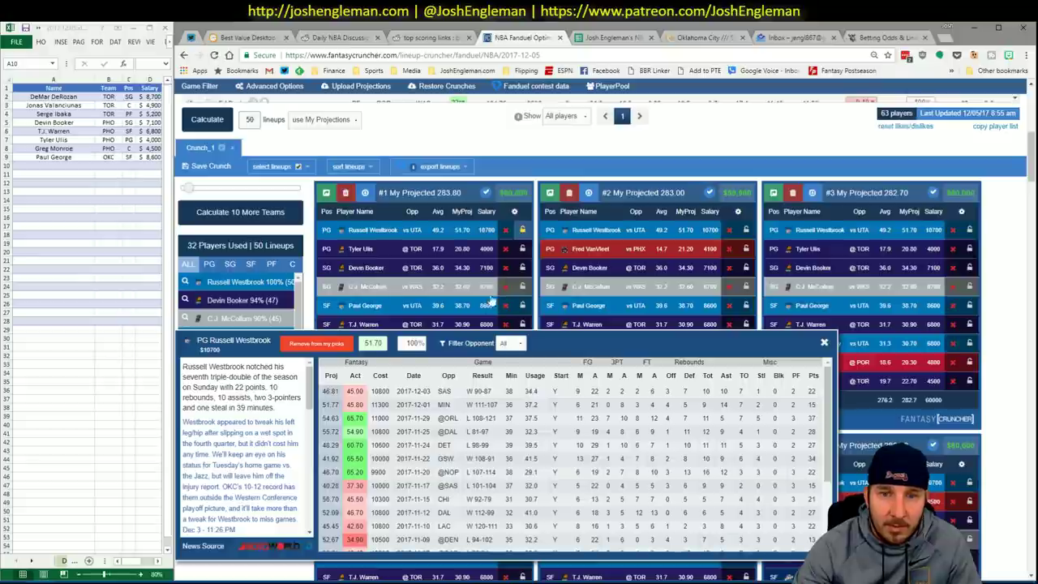
click(513, 344)
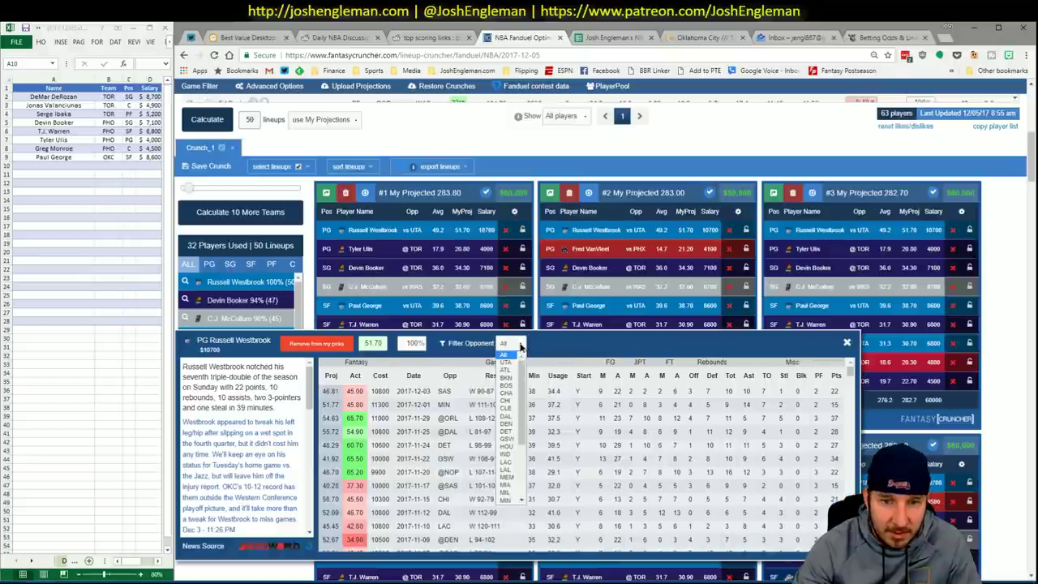
click(506, 363)
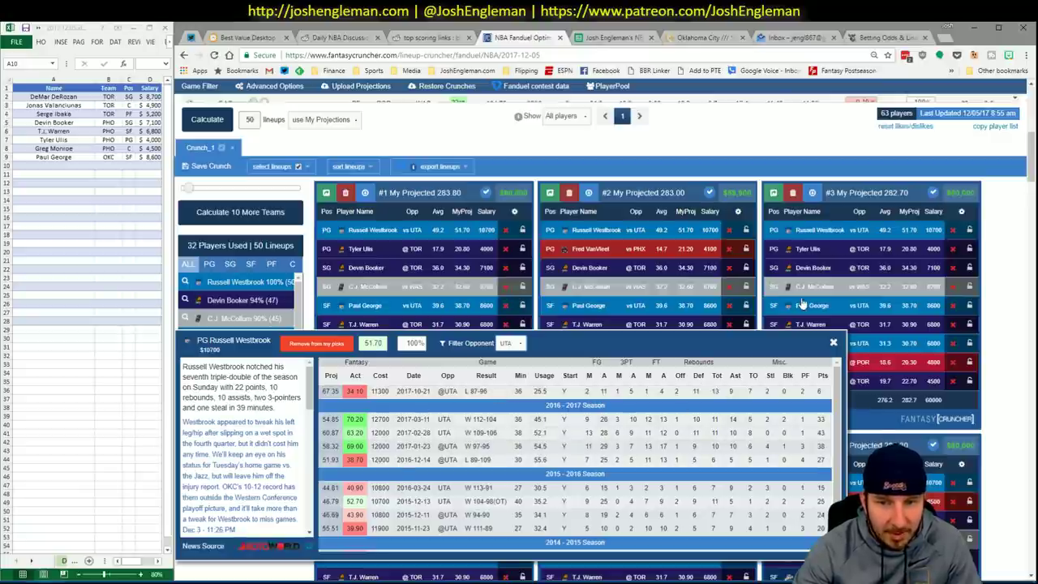
click(833, 342)
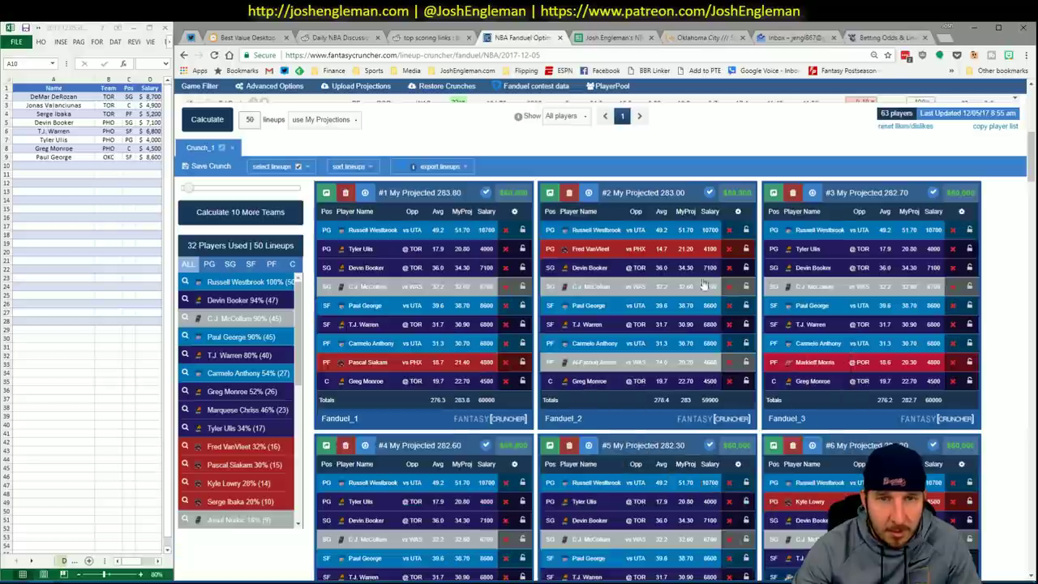
- Open the NBA DFS Projections spreadsheet in the browser, and switch back to the CTG sheet of the workbook
click(614, 37)
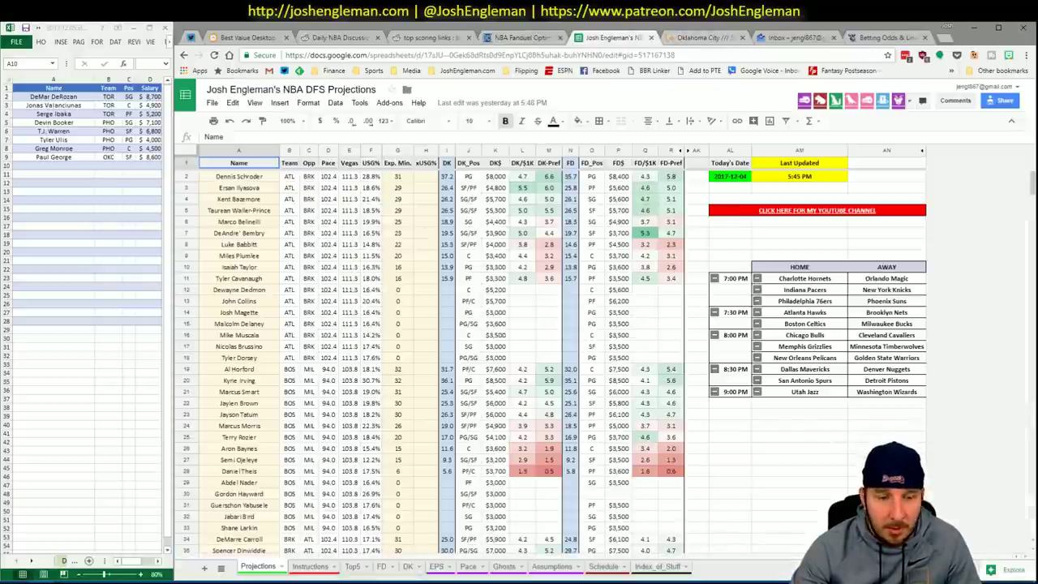
mouse_move(81, 581)
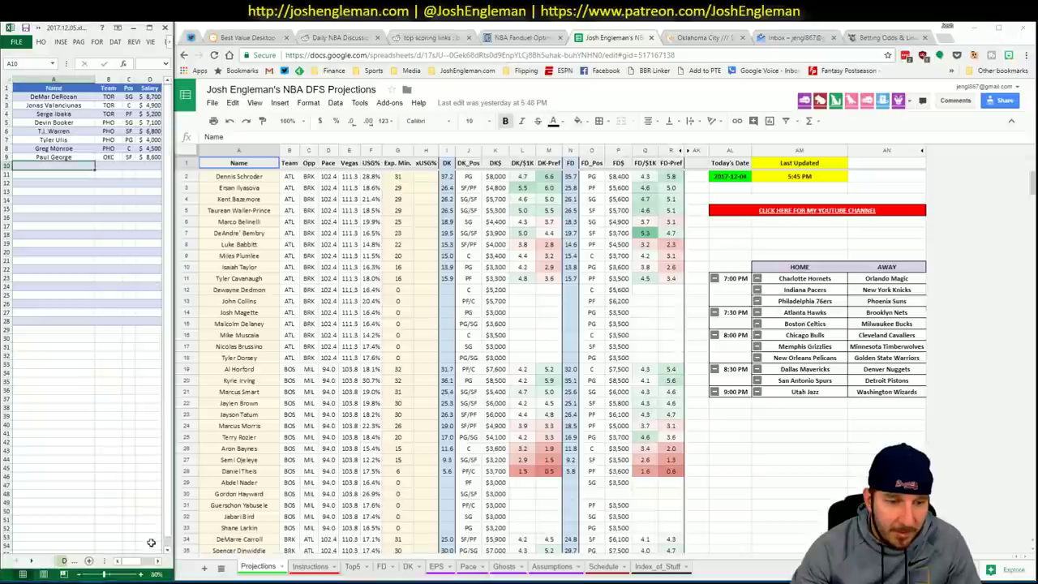
click(153, 542)
click(411, 432)
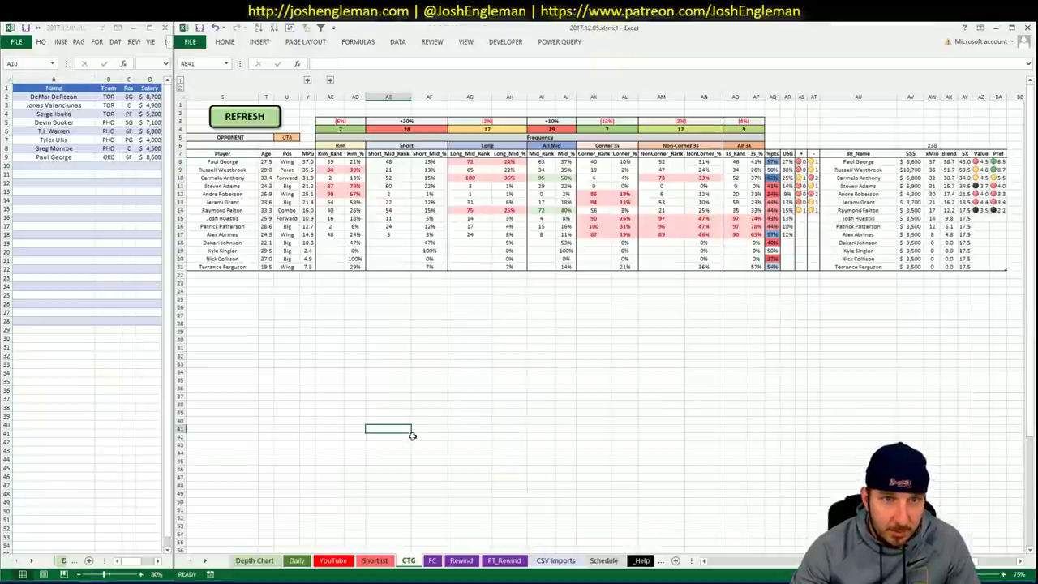
- Check the YouTube sheet and add Russell Westbrook to the shortlist in the row below Paul George
click(86, 166)
click(327, 562)
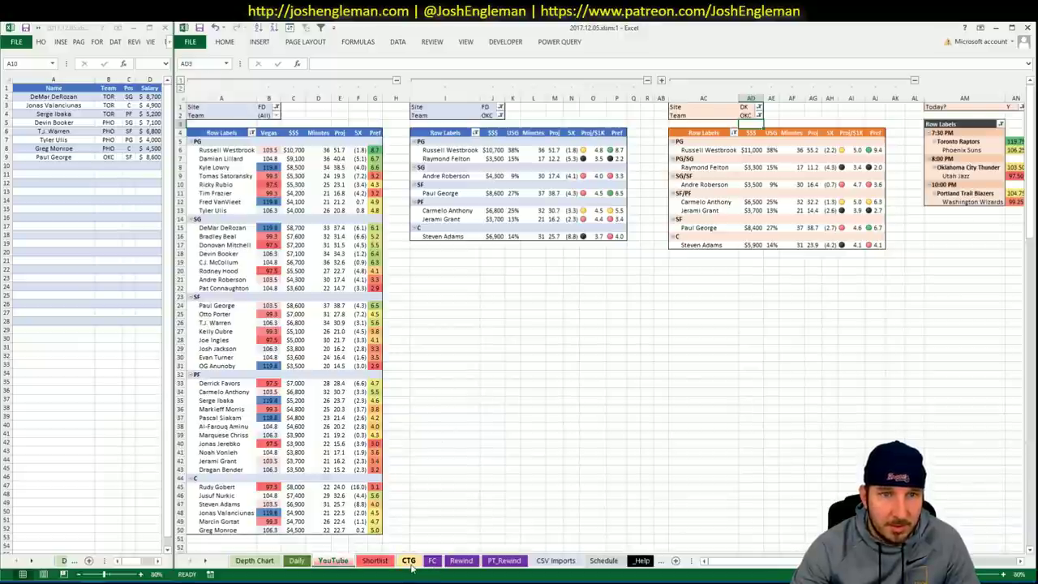
click(158, 219)
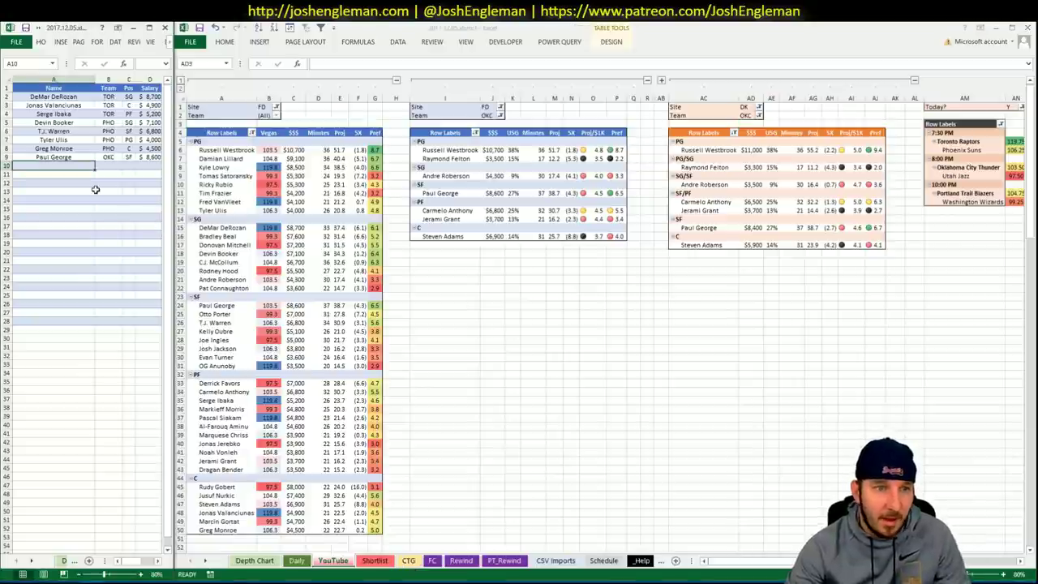
text(Russell W)
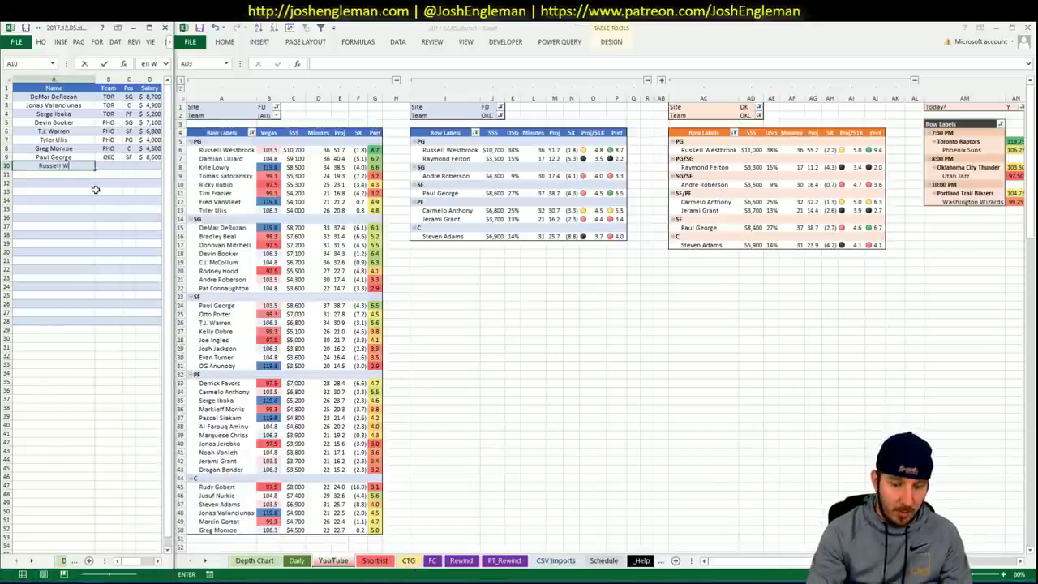
text(estbrook)
key(Return)
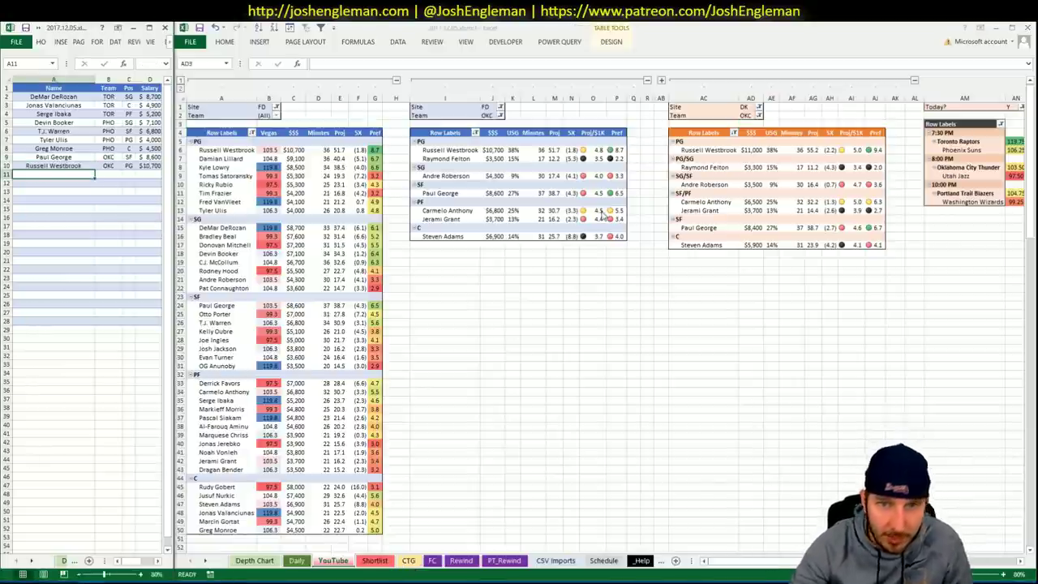
- Compare the Oklahoma City players across the CTG, Daily and YouTube sheets, and select Carmelo Anthony's projection row on the Daily sheet
click(408, 560)
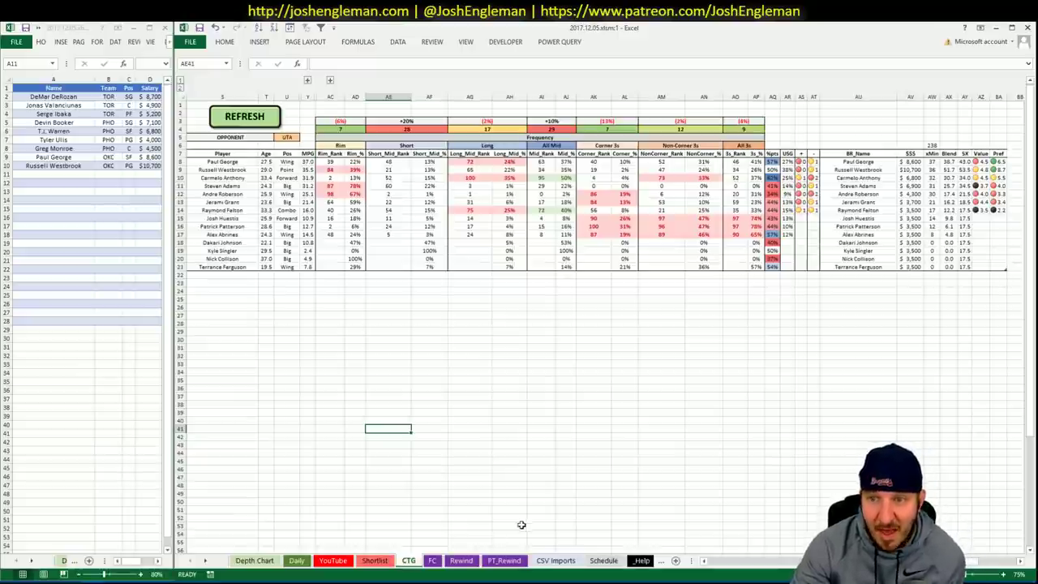
click(297, 560)
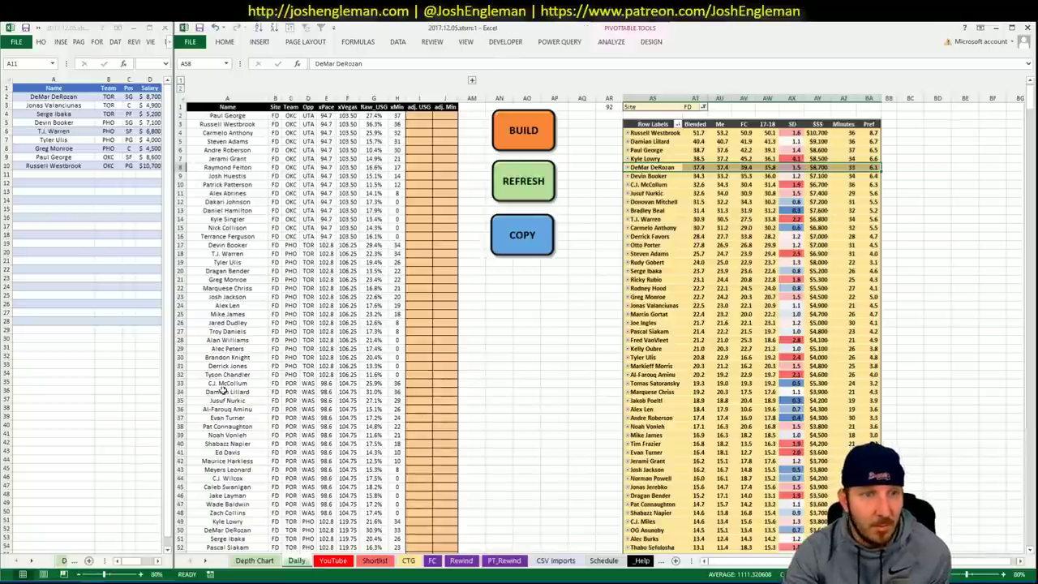
click(332, 560)
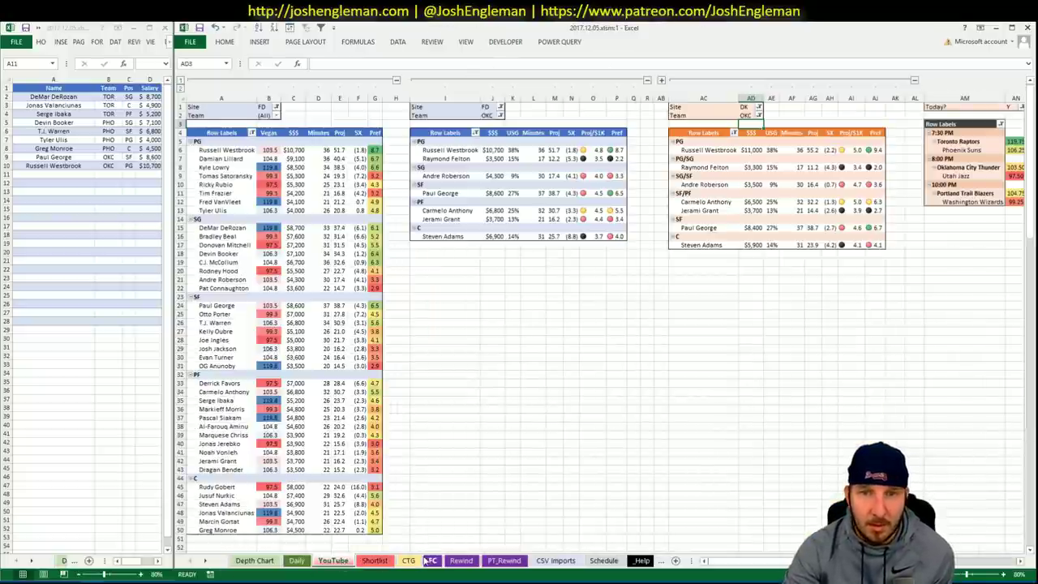
click(409, 560)
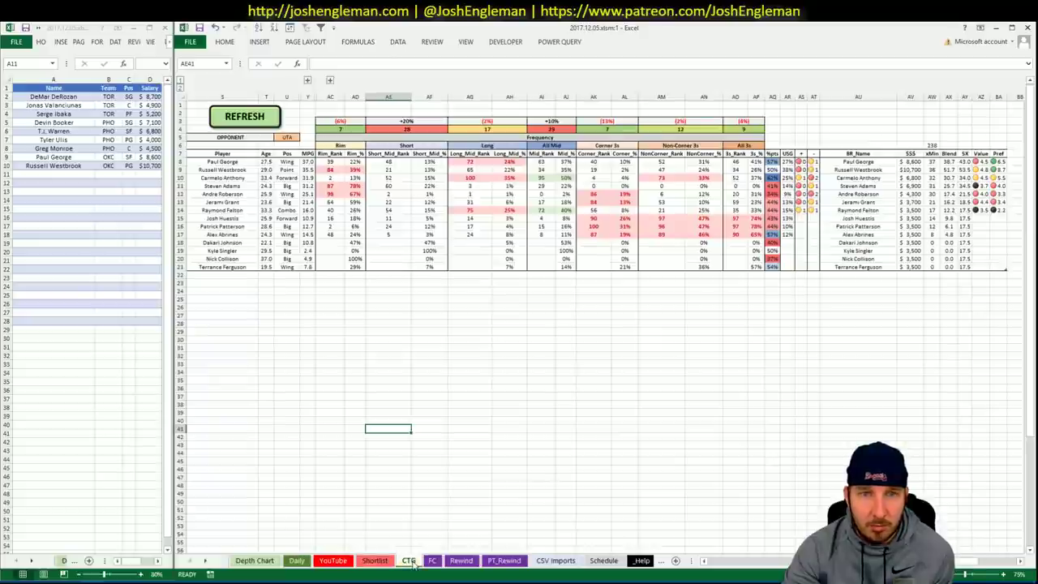
click(297, 561)
click(333, 561)
click(297, 560)
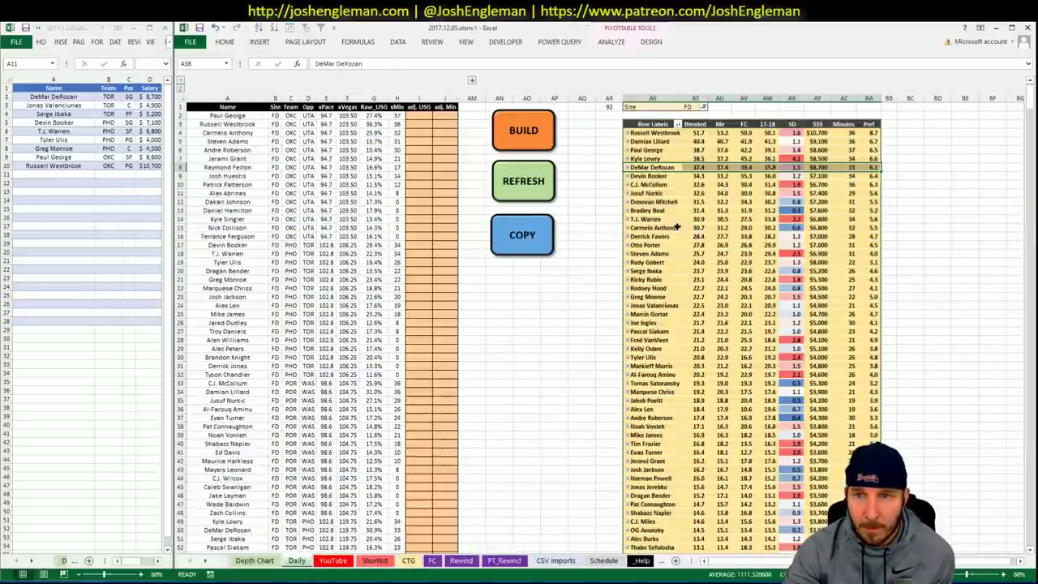
drag(678, 228, 868, 231)
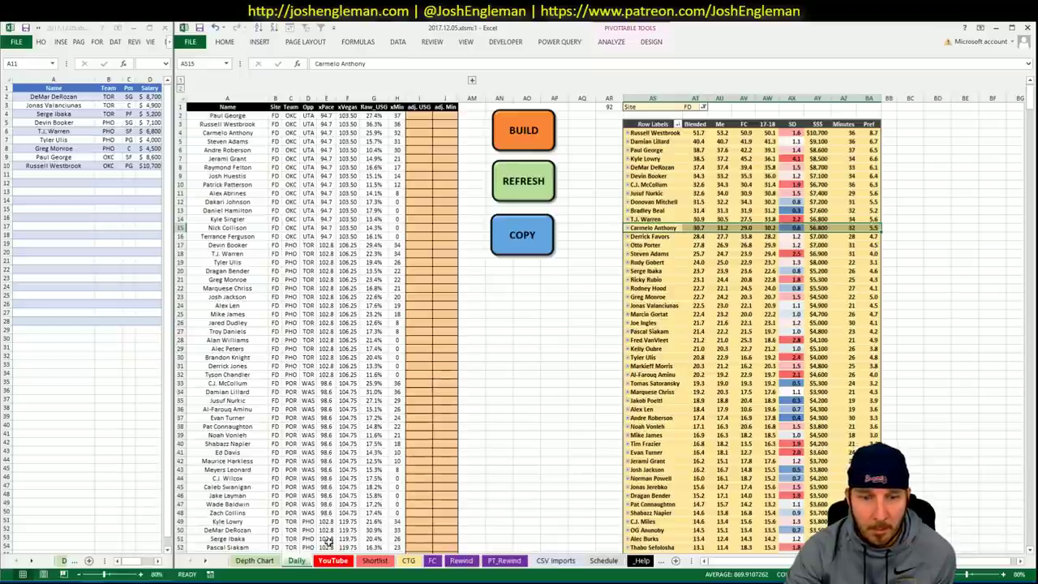
- Bring up the CTG sheet and add Carmelo Anthony to the shortlist in the row below Russell Westbrook
click(408, 560)
click(86, 178)
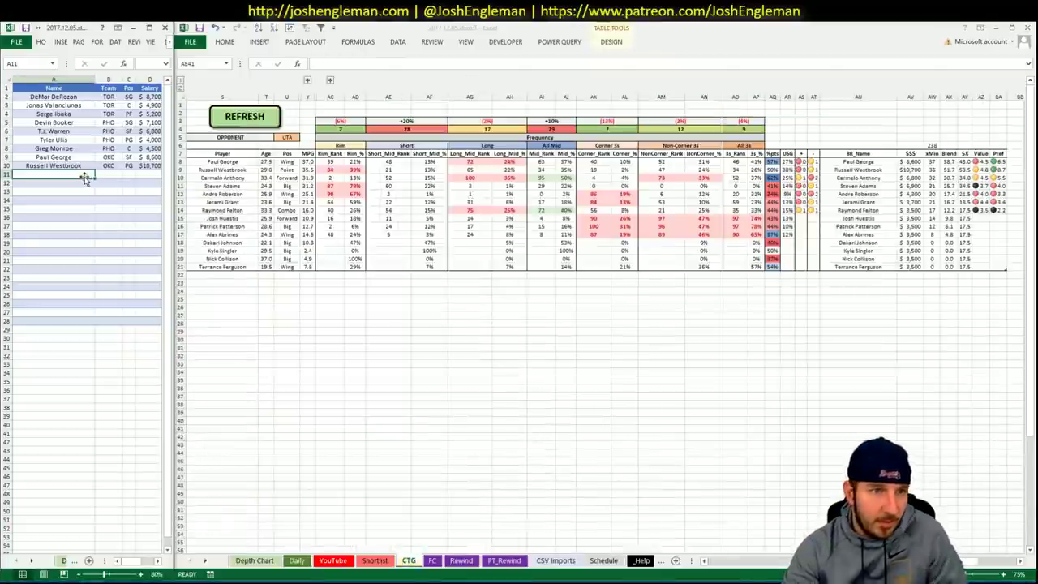
text(Carmelo)
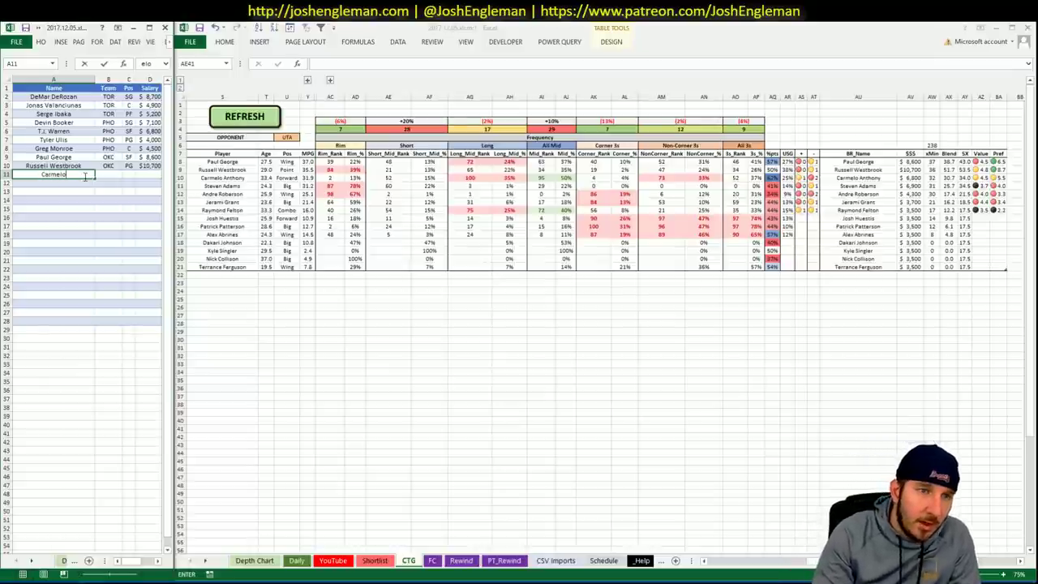
text( Anthony)
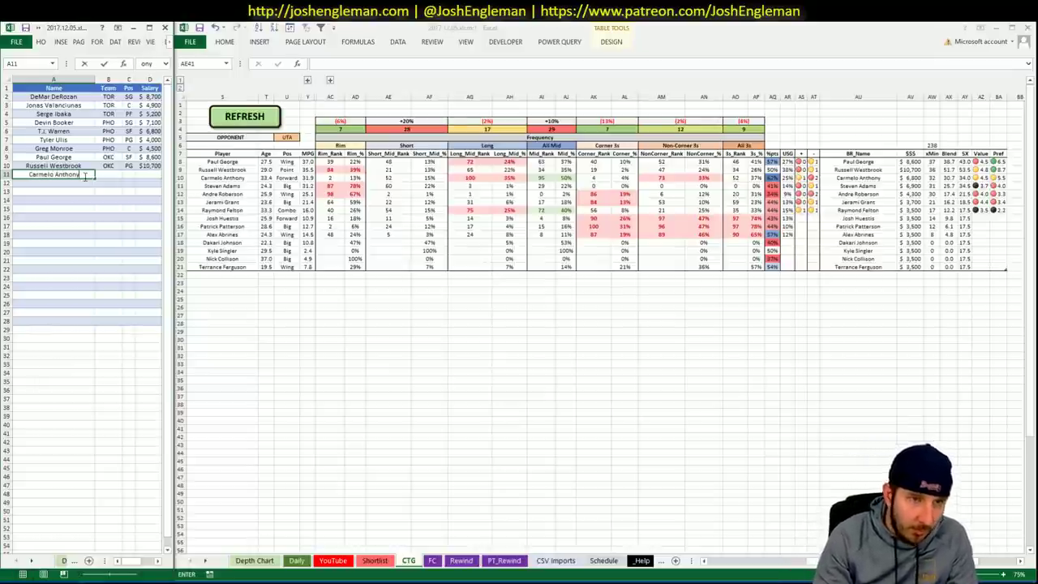
key(Return)
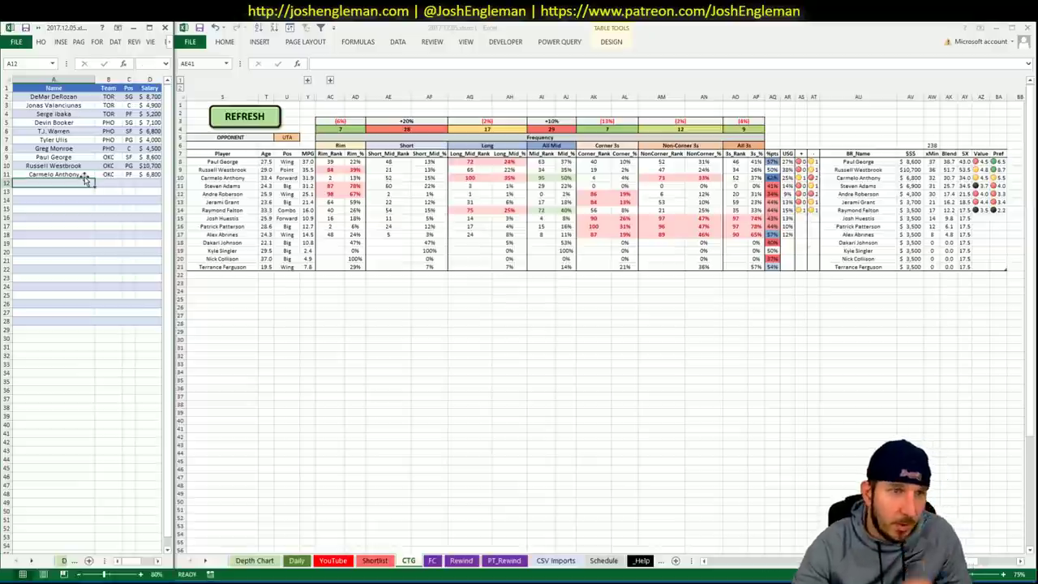
click(79, 165)
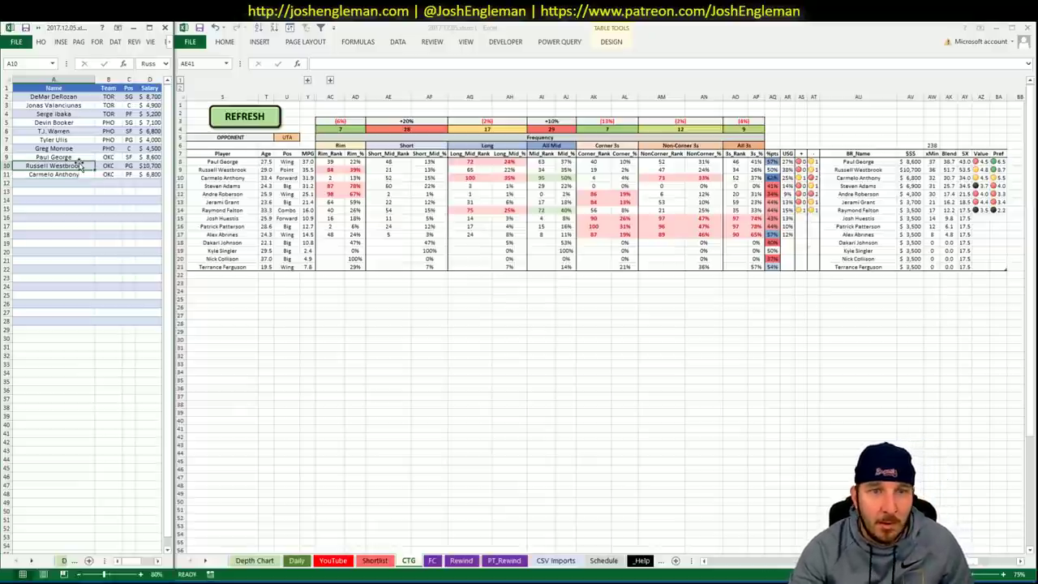
click(89, 182)
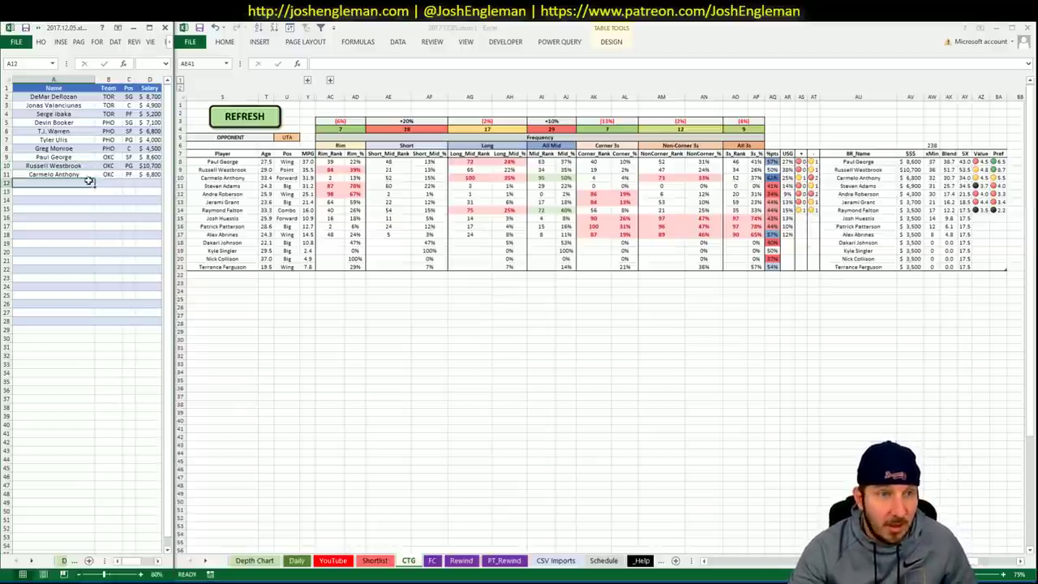
key(Down)
key(Right)
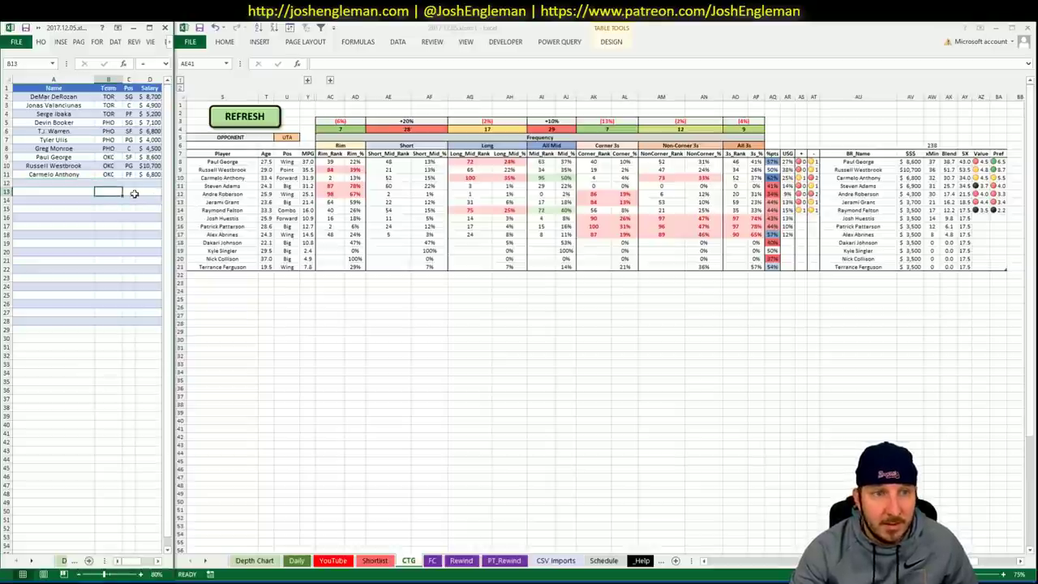
- Filter both the FD and DK team projection tables on the YouTube sheet to team UTA
click(333, 562)
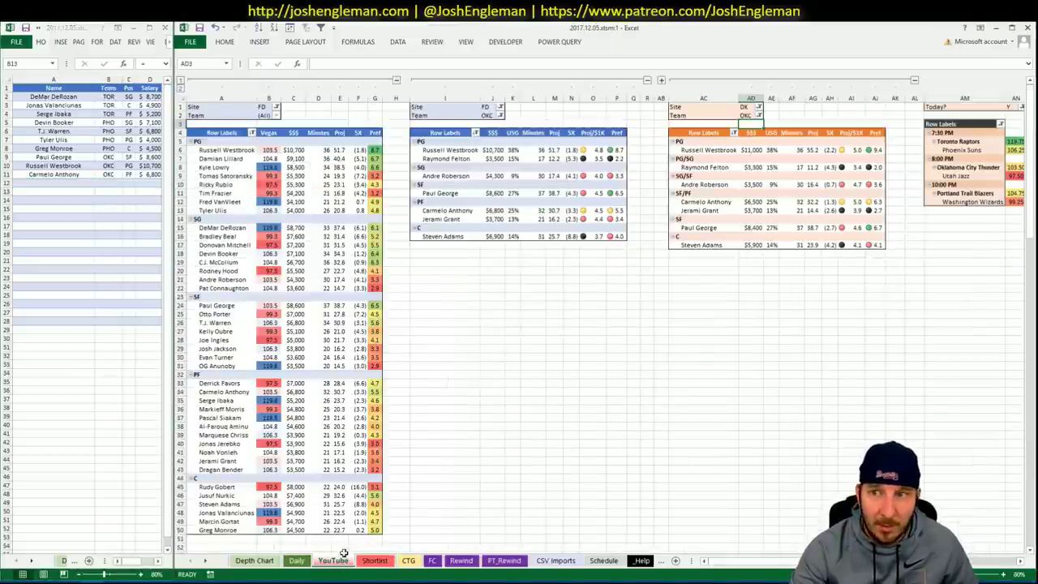
click(485, 116)
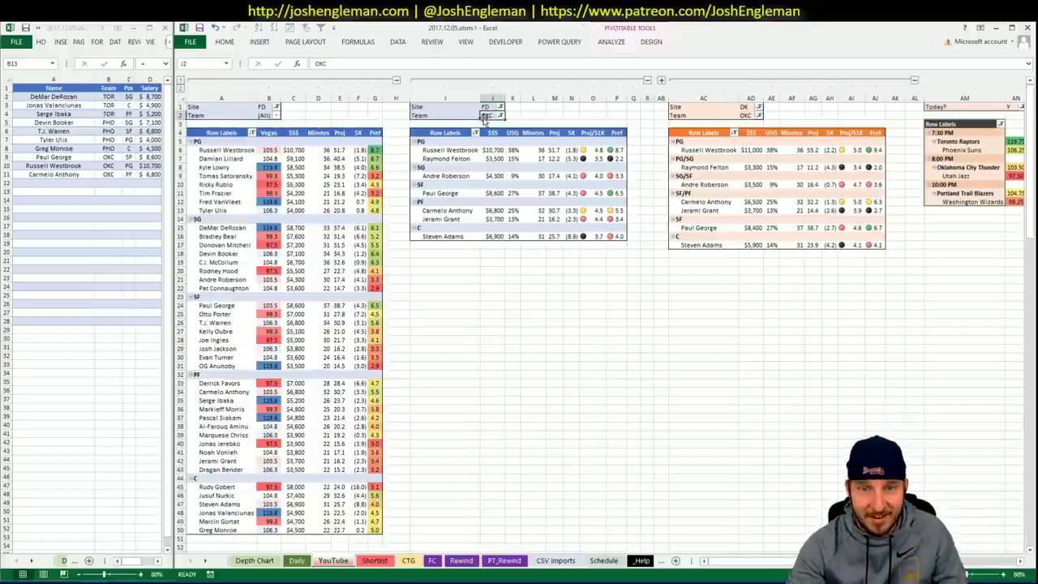
text(UTA)
key(Tab)
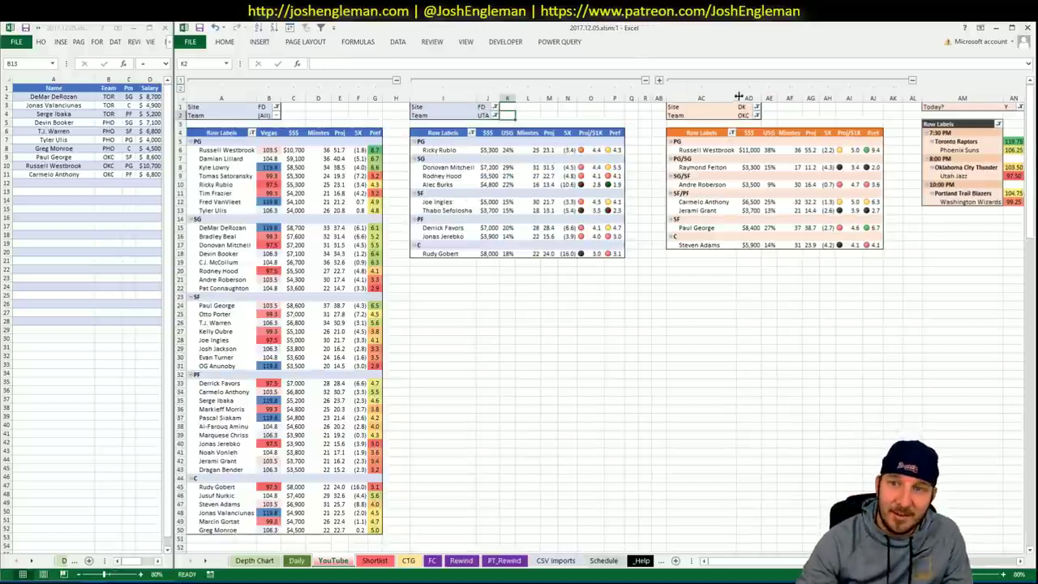
click(740, 116)
text(UTA)
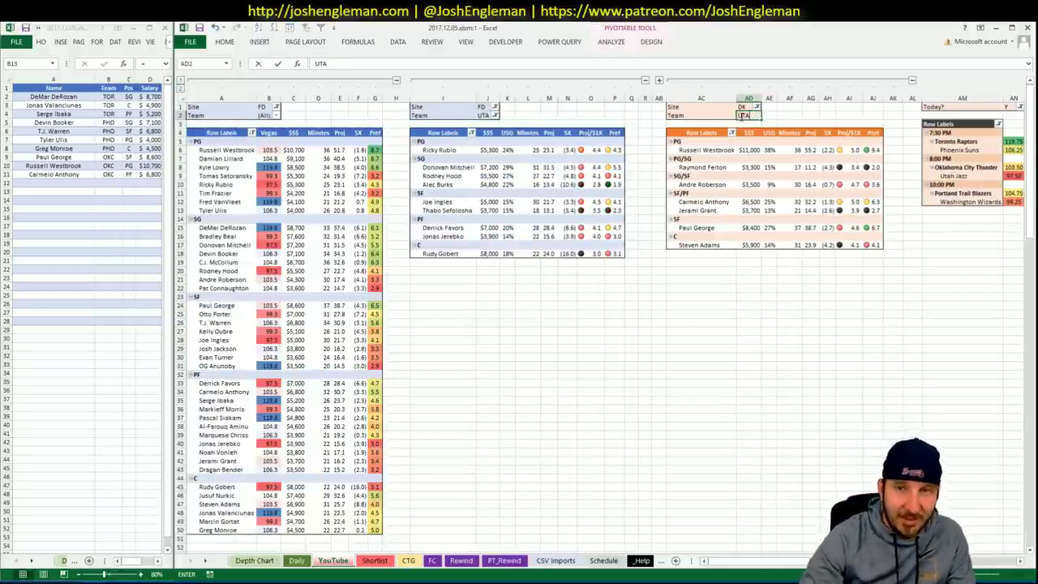
key(Return)
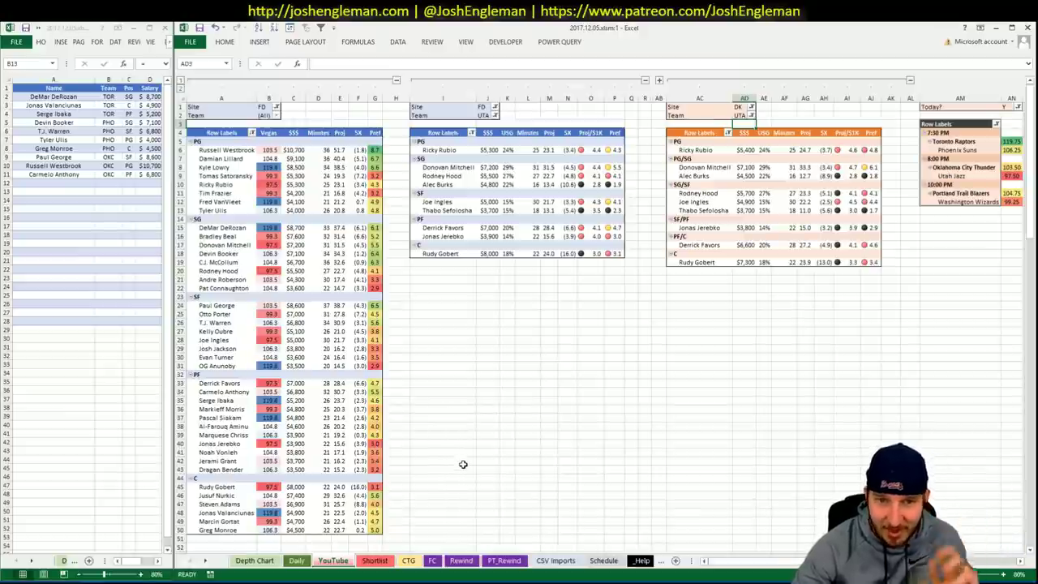
- Set the opponent on the CTG sheet to OKC
click(408, 561)
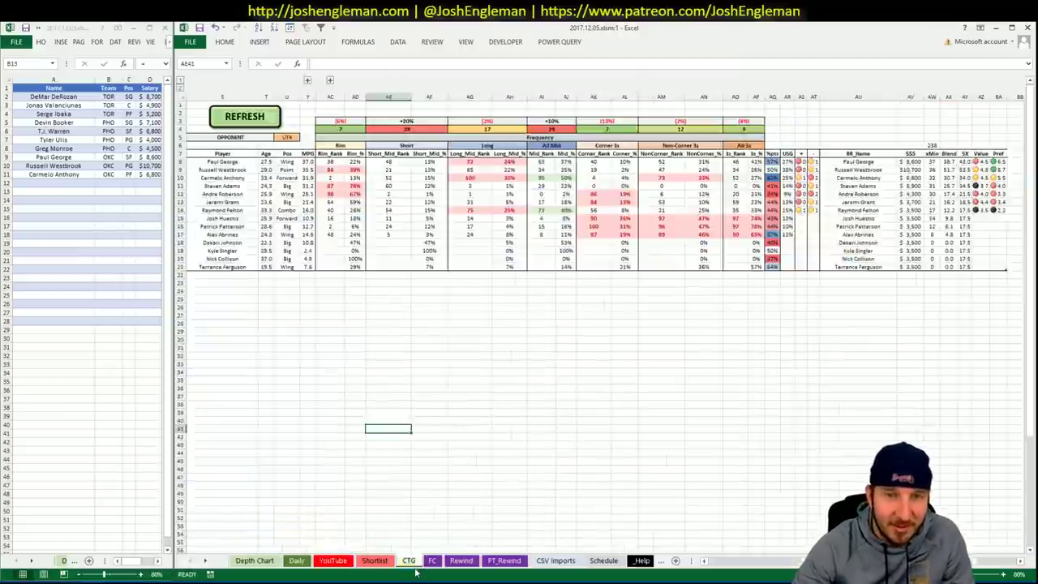
click(289, 139)
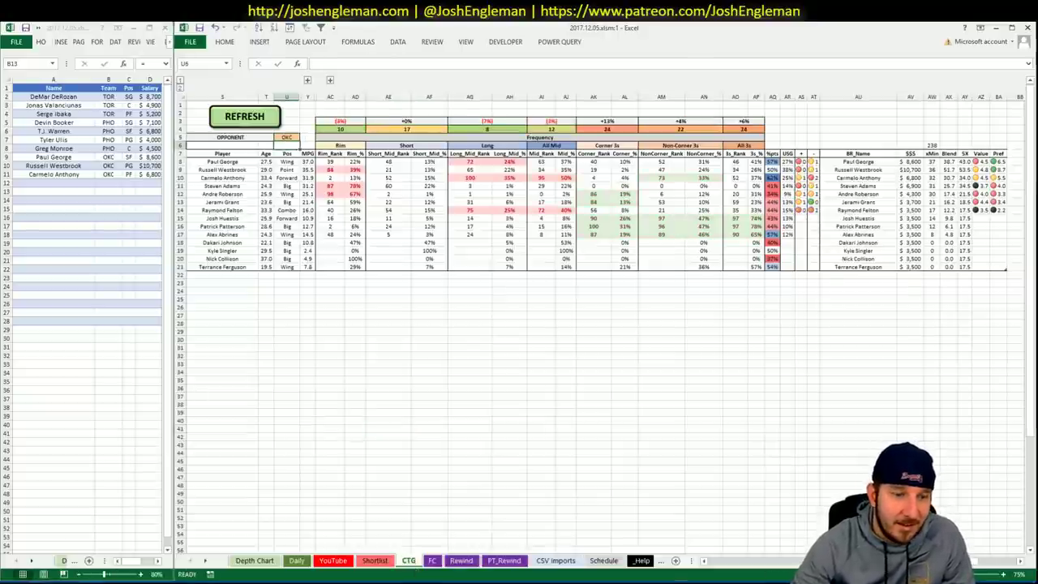
- Switch to the browser and open the Utah Jazz team page on Cleaning the Glass
key(alt+Tab)
click(525, 36)
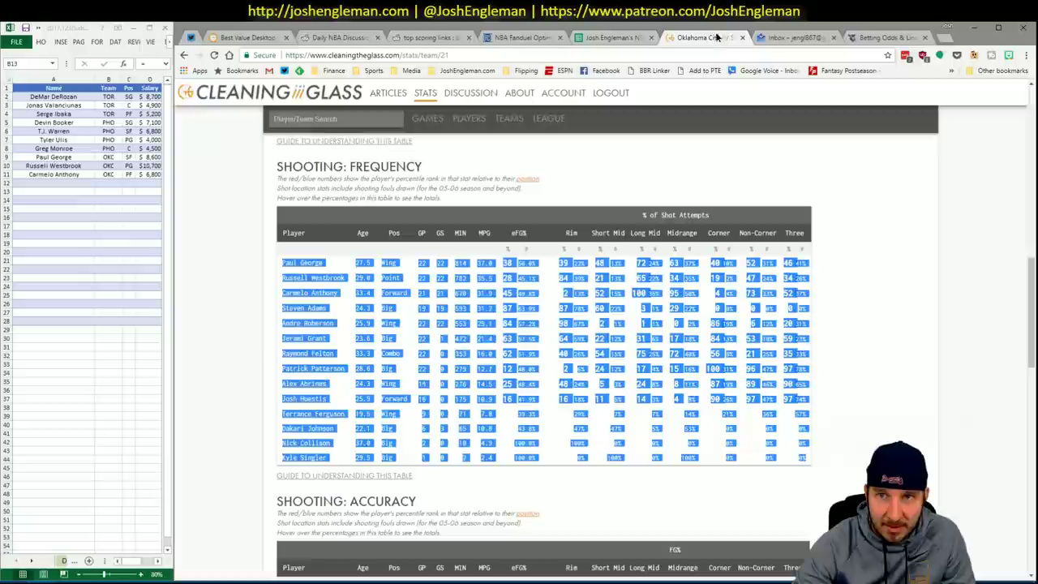
click(704, 37)
click(343, 121)
text(Utah)
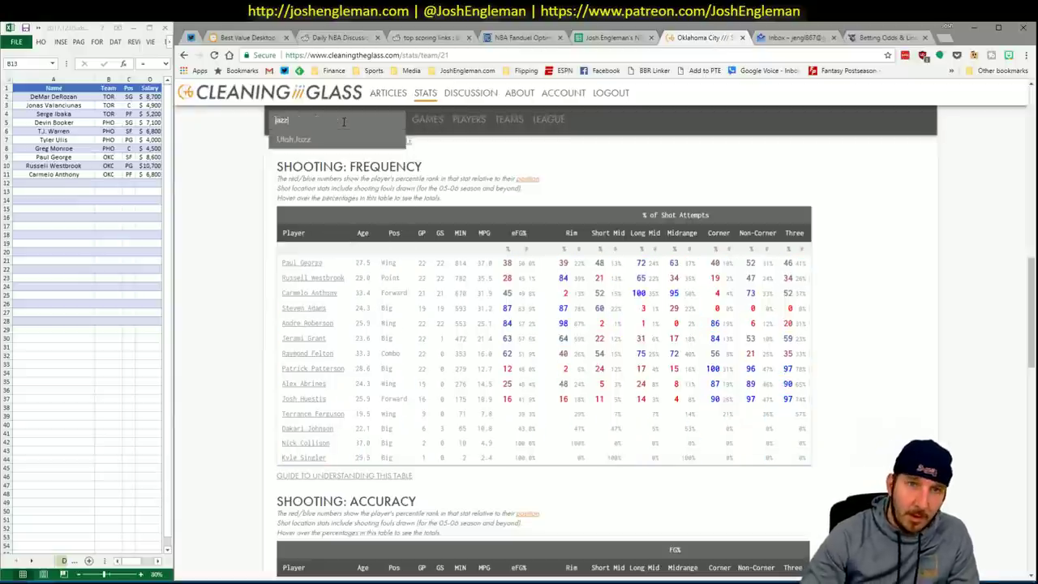
key(Return)
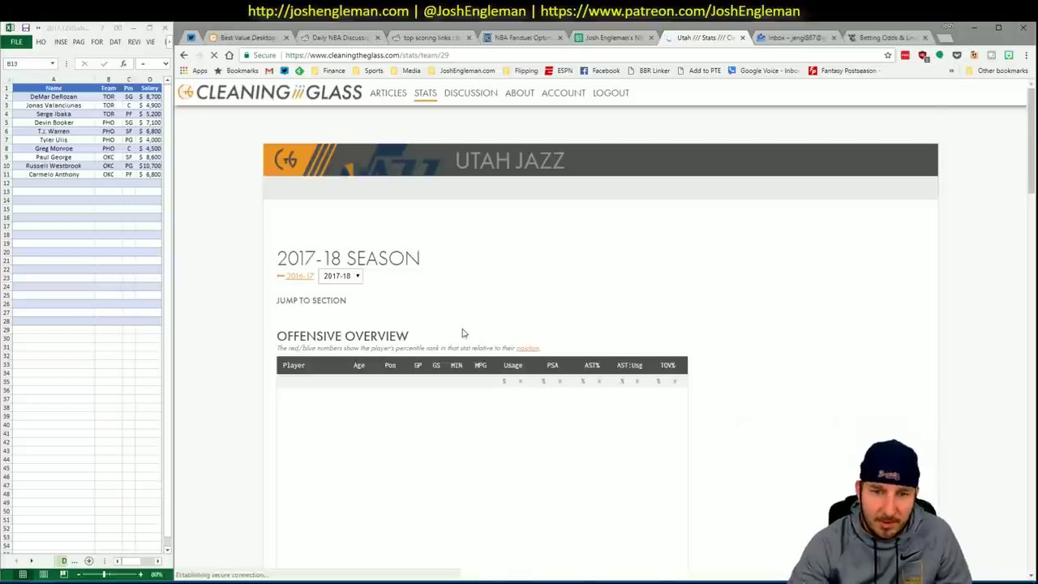
- Copy all player rows of the Jazz Shooting: Frequency table and refresh the workbook's CTG sheet with them
scroll(452, 317, down, 3)
scroll(451, 317, down, 7)
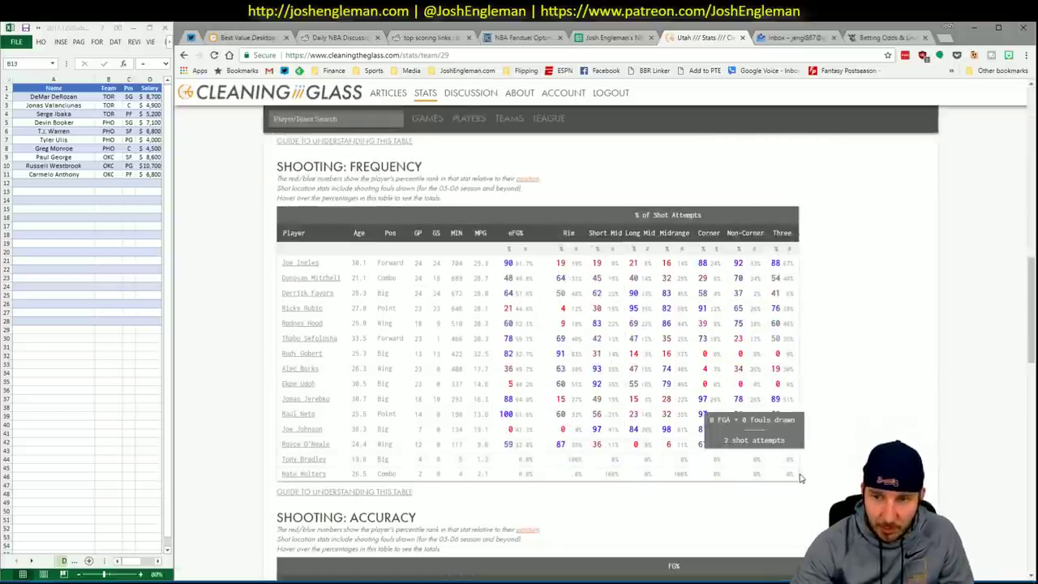
drag(790, 474, 288, 264)
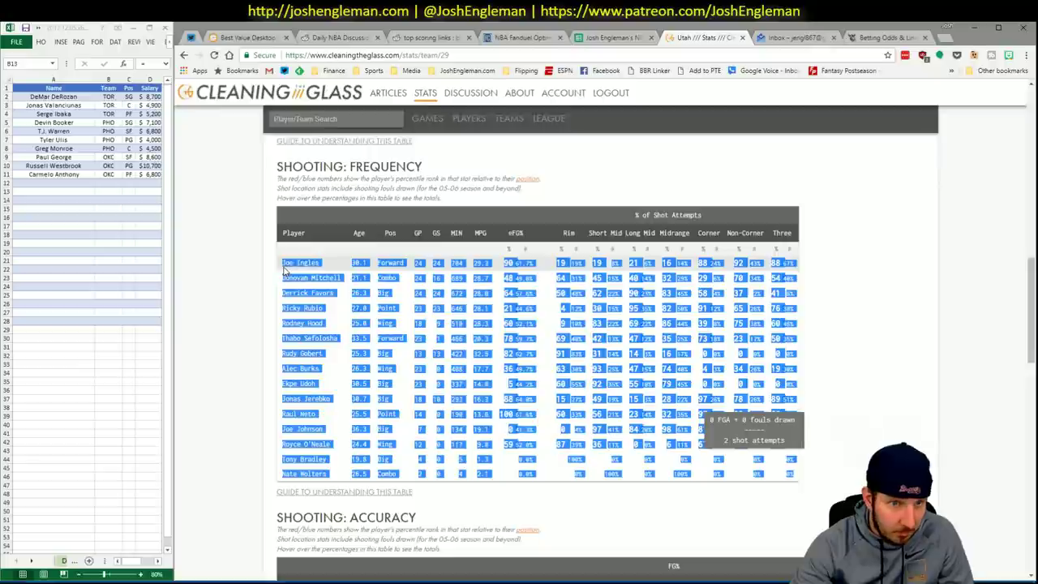
key(alt+Tab)
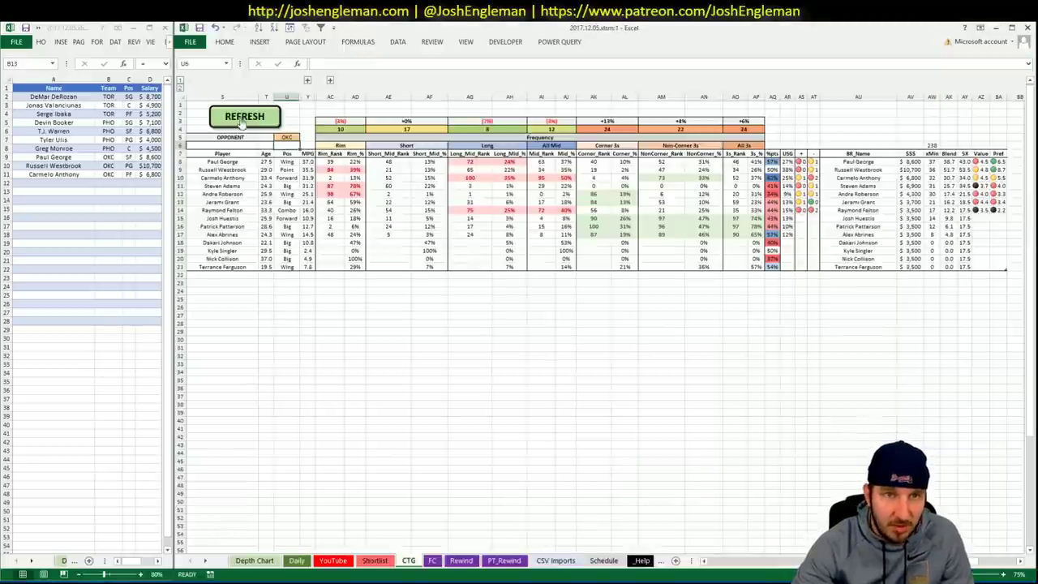
click(254, 113)
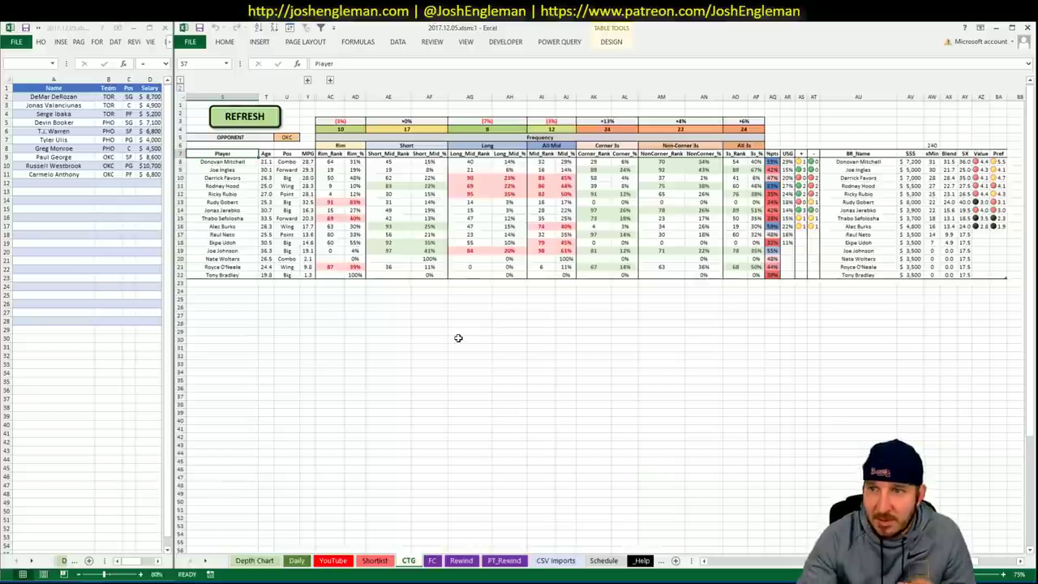
- Check the Daily sheet's projections, and filter the game-by-game minutes and FD points table on the YouTube sheet to team UTA
click(305, 562)
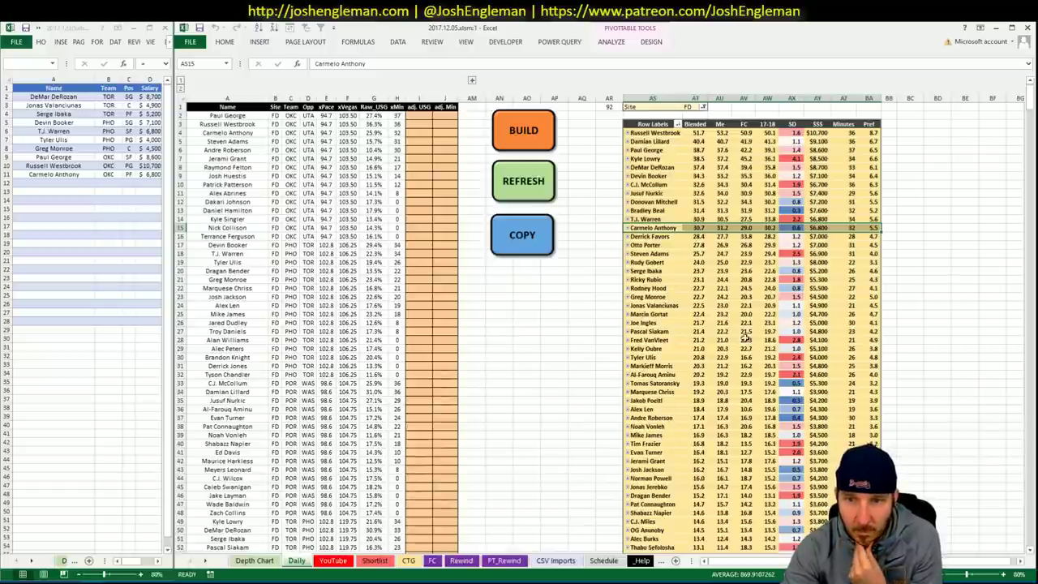
click(333, 560)
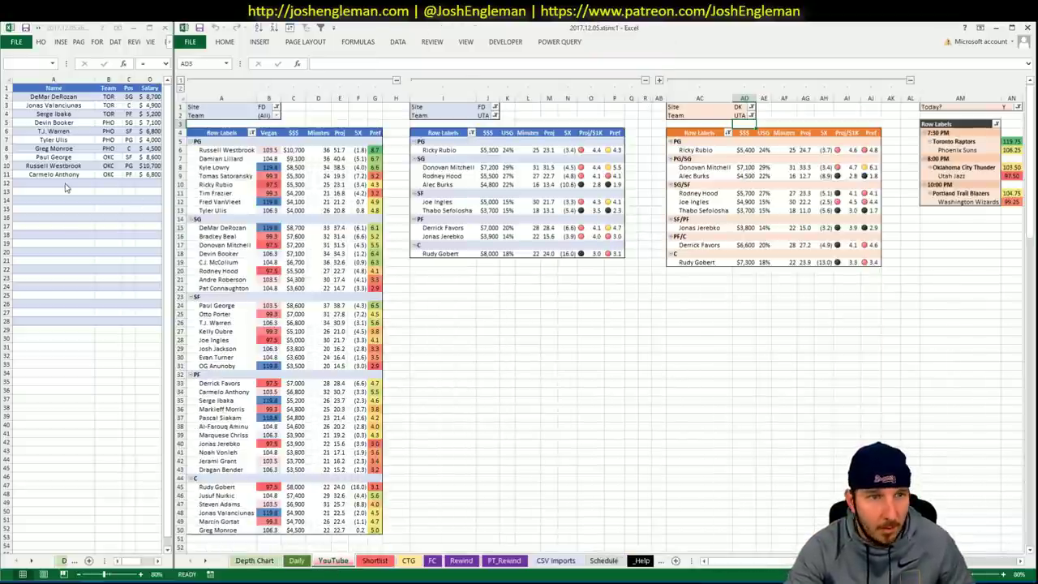
scroll(811, 324, right, 10)
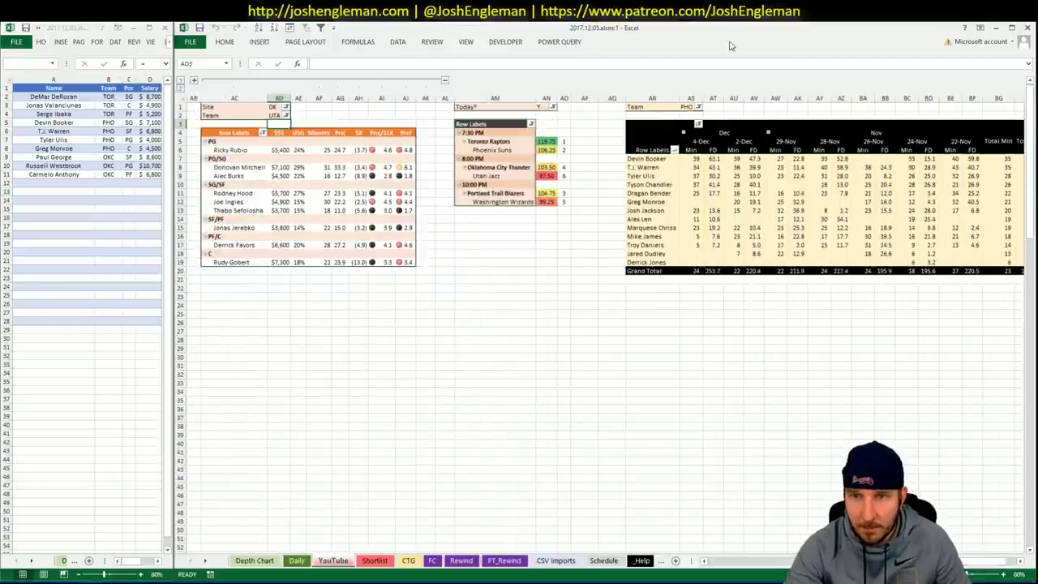
click(690, 106)
text(UTA)
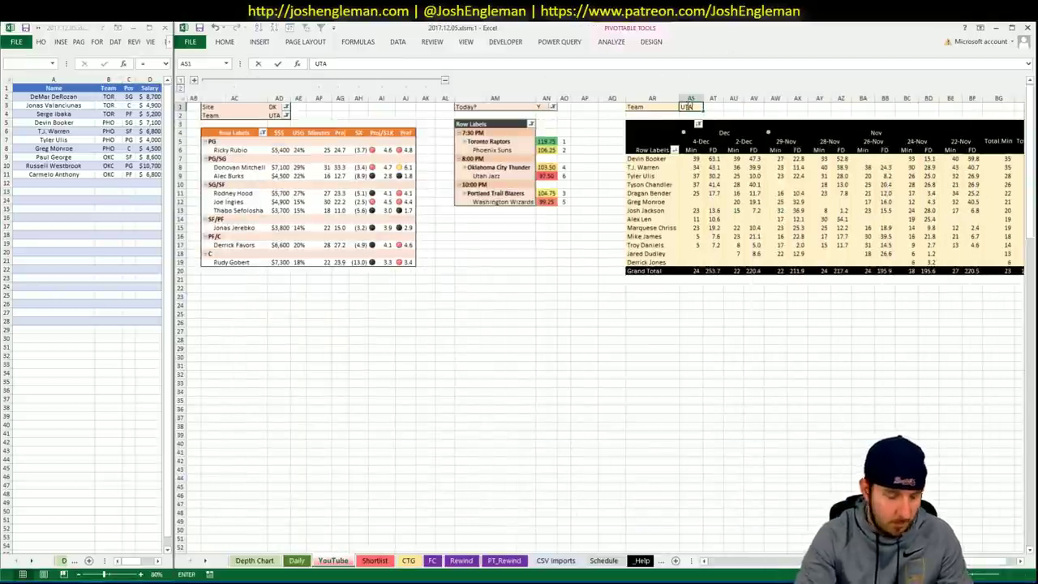
key(Return)
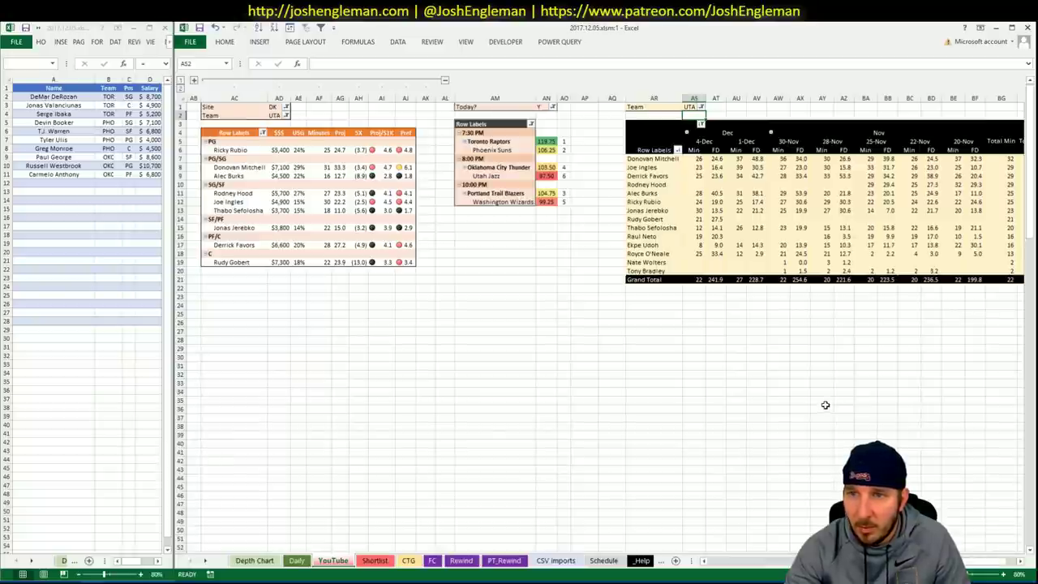
- Add Joe Ingles to the shortlist in the row below Carmelo Anthony
drag(811, 558, 766, 558)
click(108, 190)
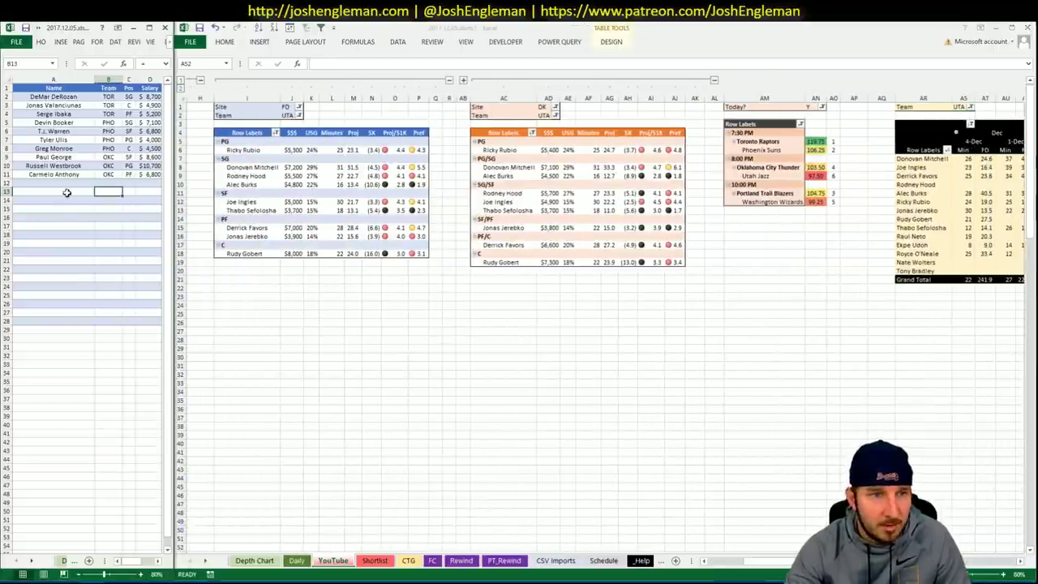
click(71, 183)
text(Joe Ingles)
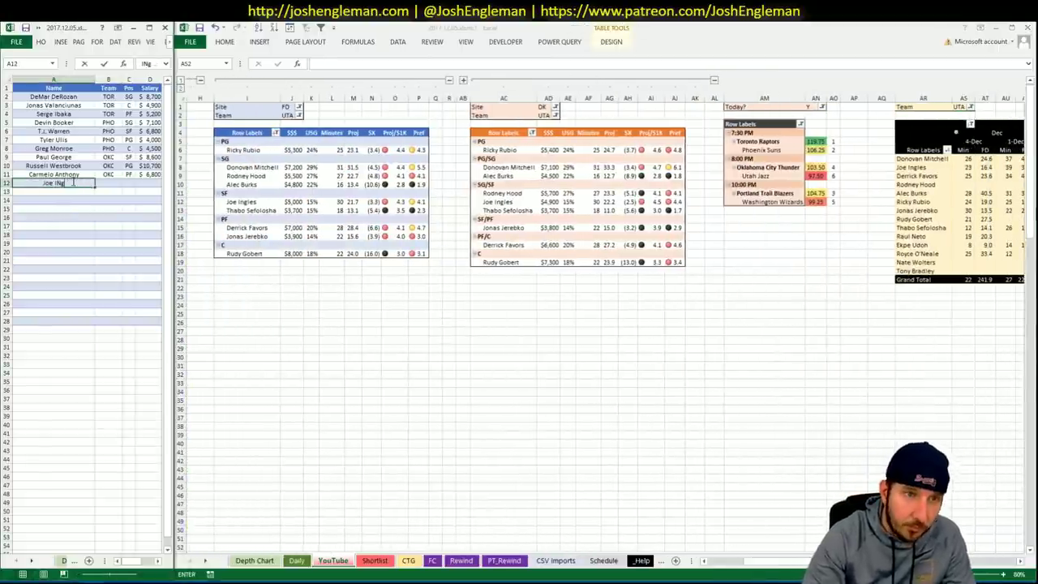
key(Return)
- Compare the Utah players' shooting matchups on the CTG sheet with their projections and recent minutes on the YouTube sheet
click(409, 561)
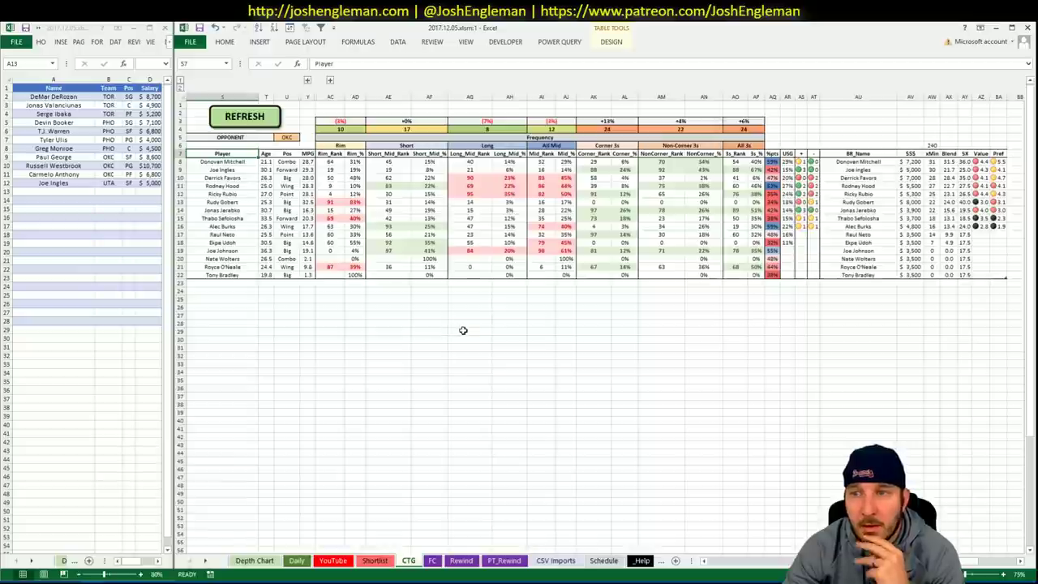
click(332, 561)
scroll(782, 541, right, 7)
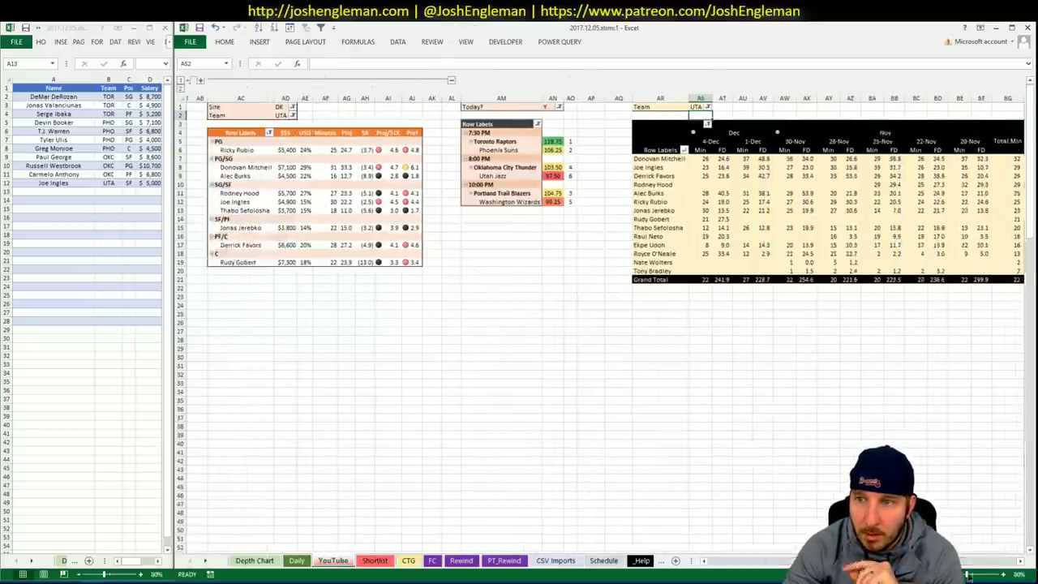
scroll(971, 576, left, 1)
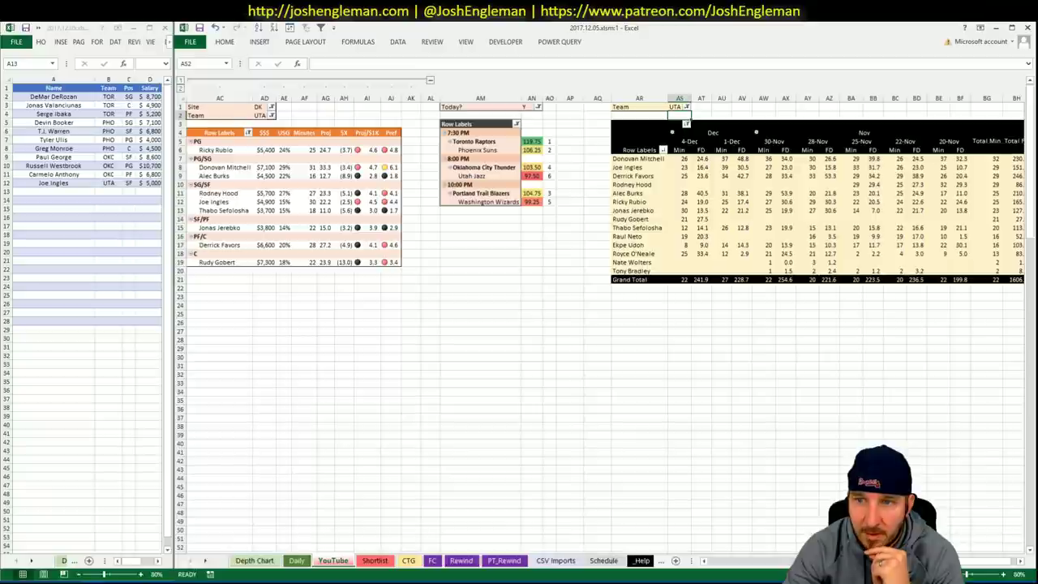
scroll(601, 316, right, 1)
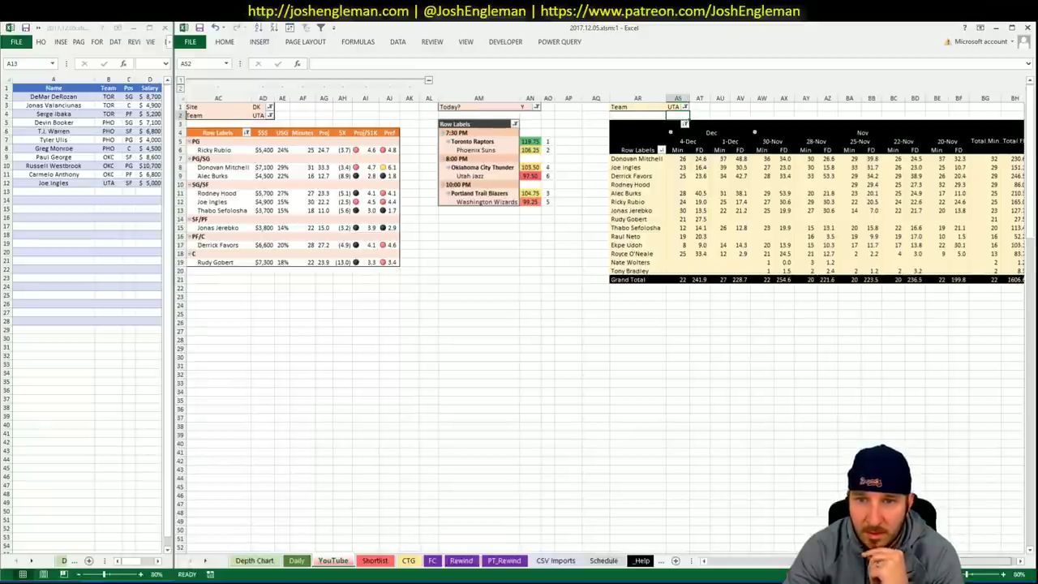
scroll(738, 531, left, 10)
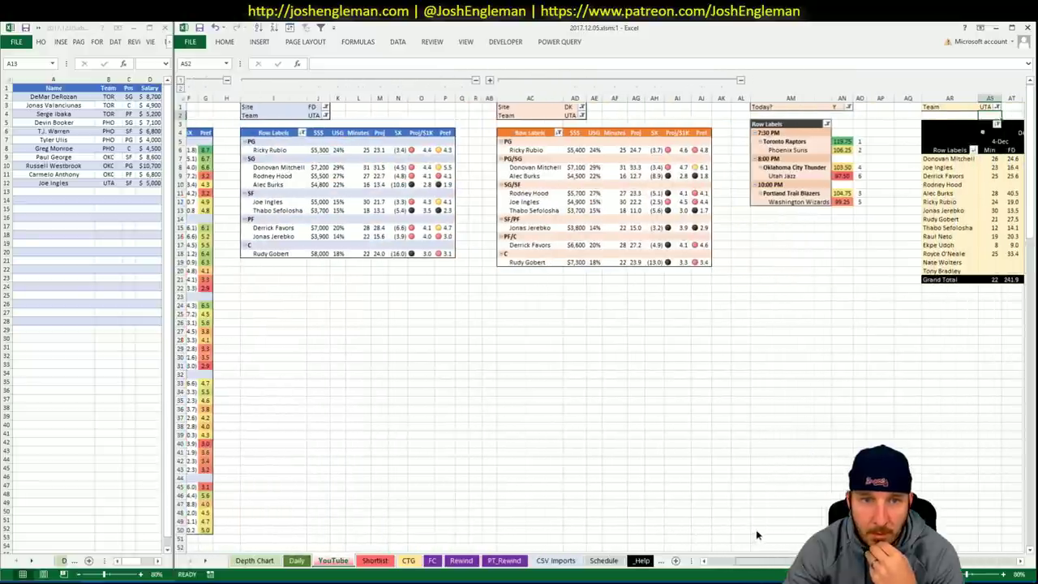
scroll(756, 534, right, 1)
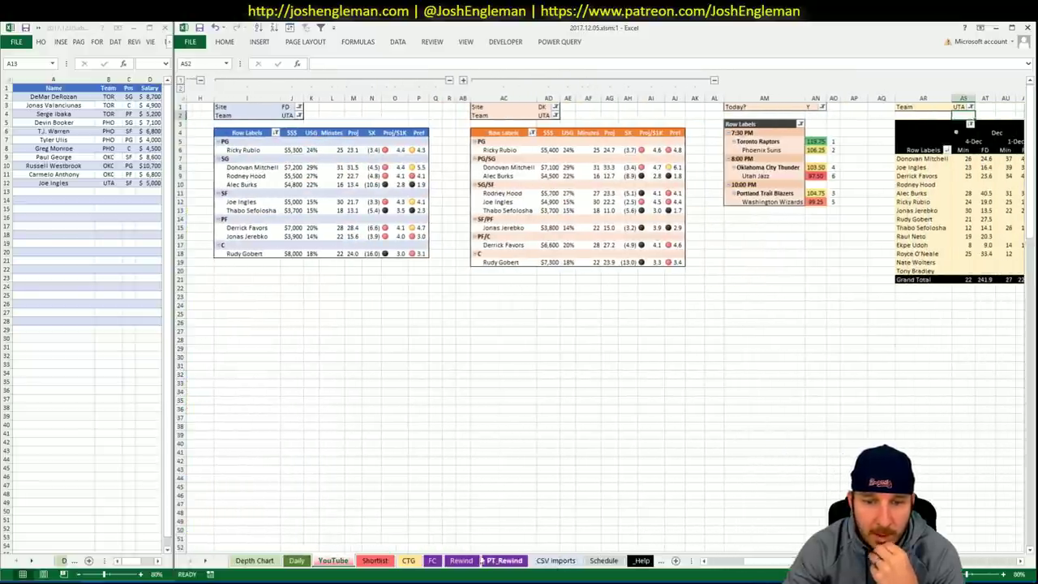
click(408, 561)
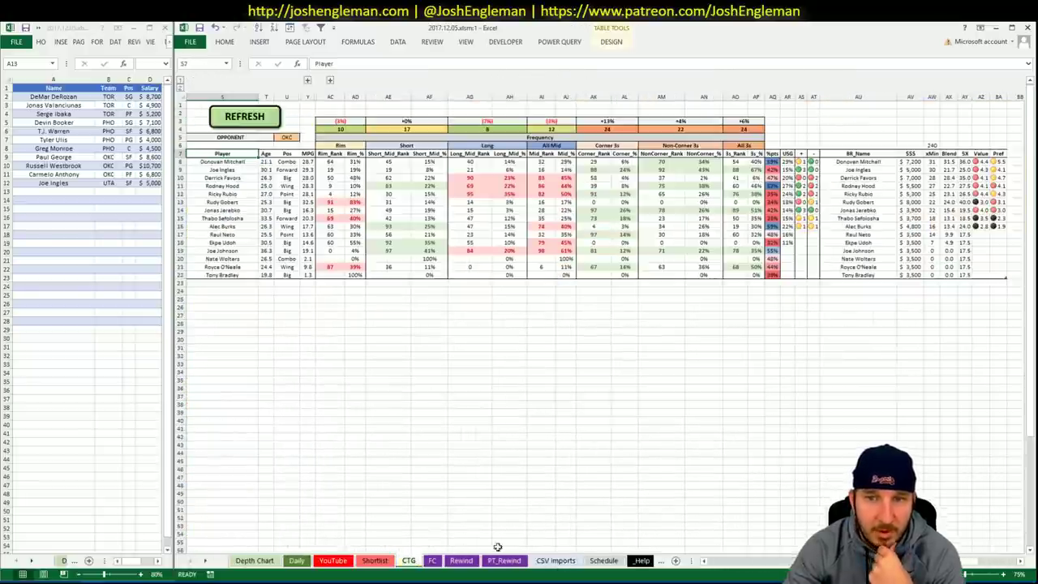
- Switch to FantasyCruncher in the browser and check Donovan Mitchell's recent game log from the FanDuel player list
click(776, 209)
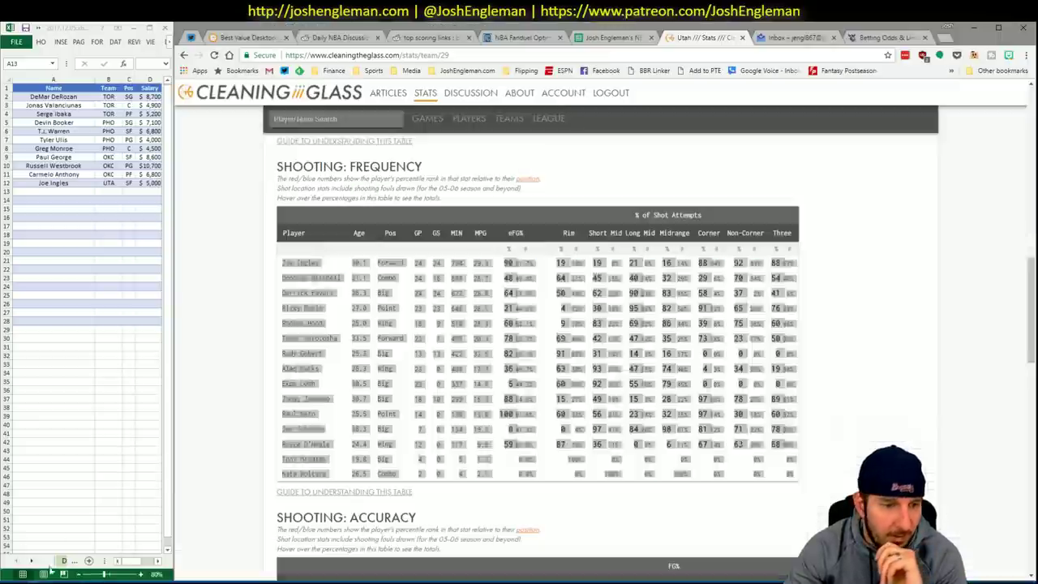
drag(278, 259, 800, 446)
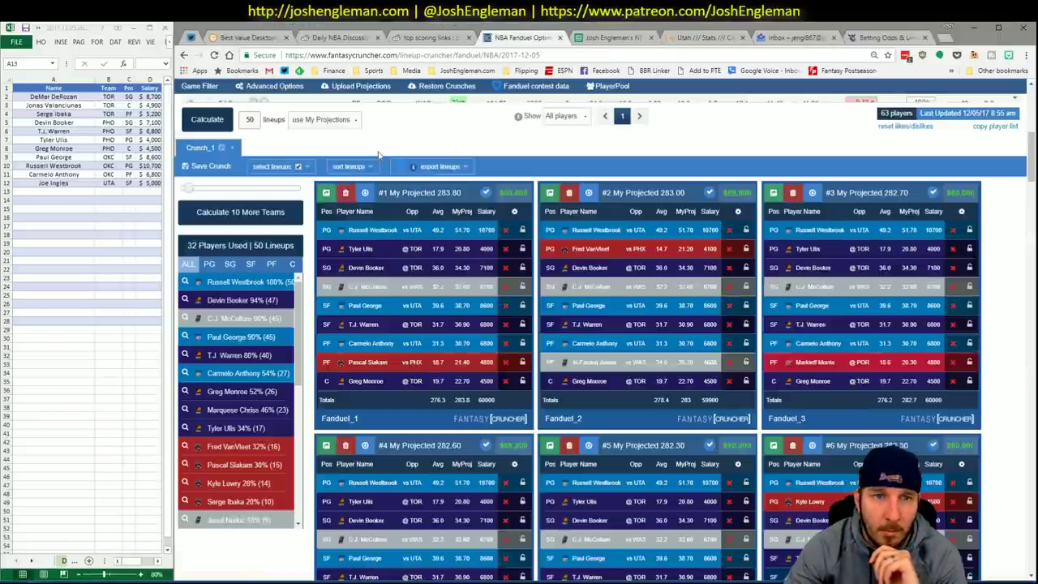
scroll(486, 142, up, 5)
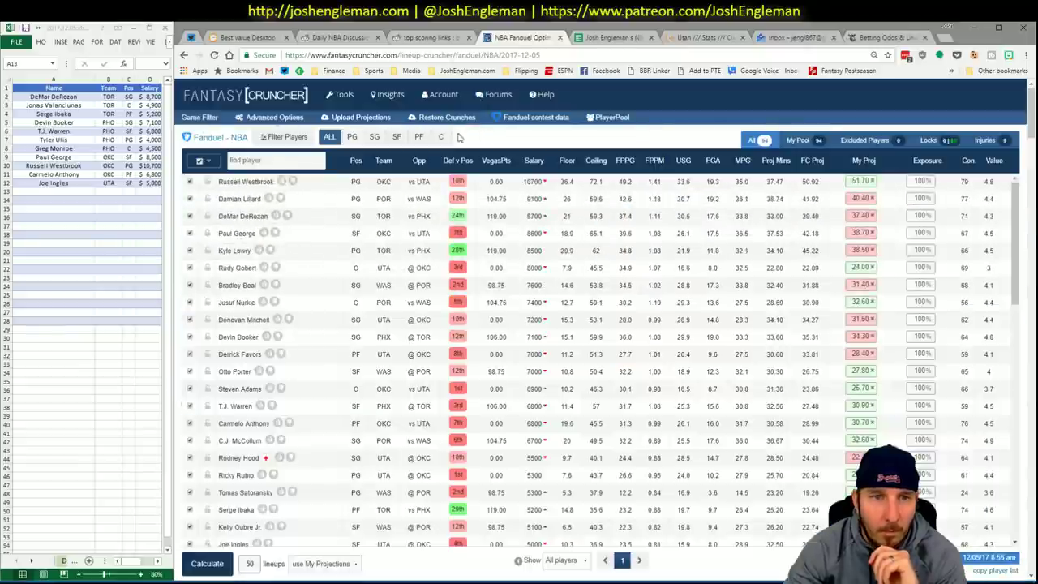
click(352, 137)
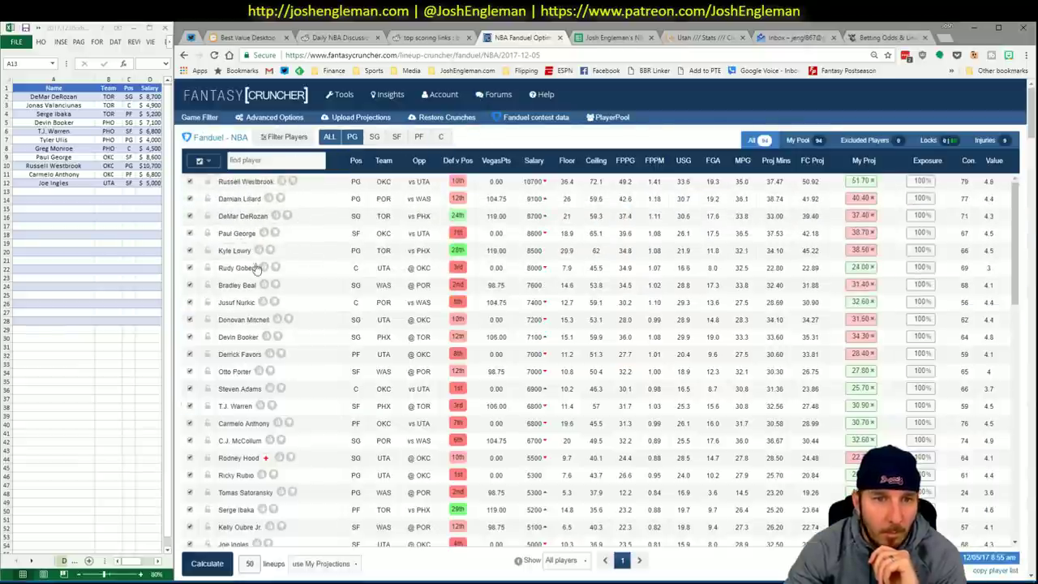
click(328, 140)
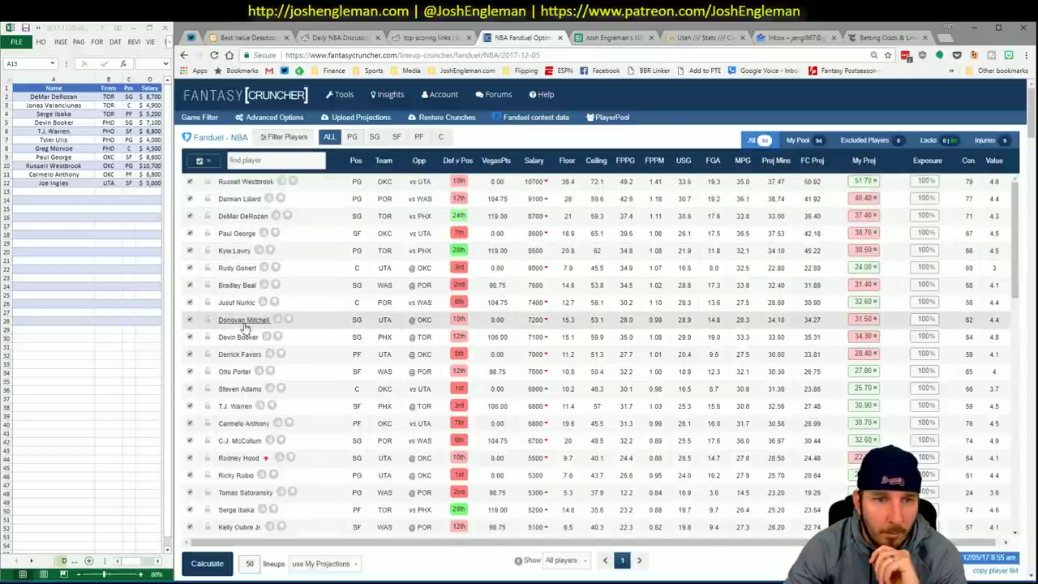
click(247, 322)
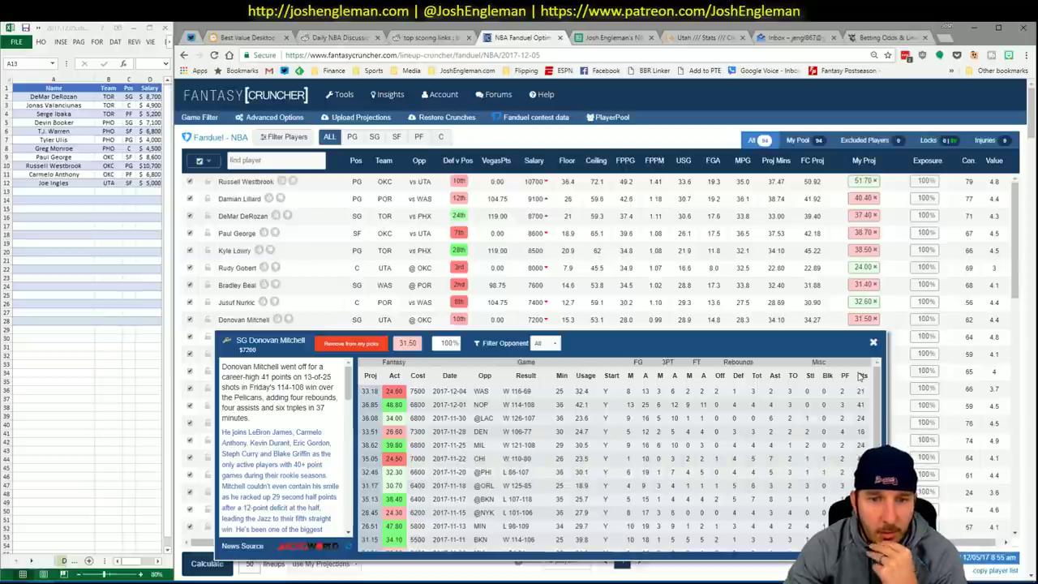
click(874, 342)
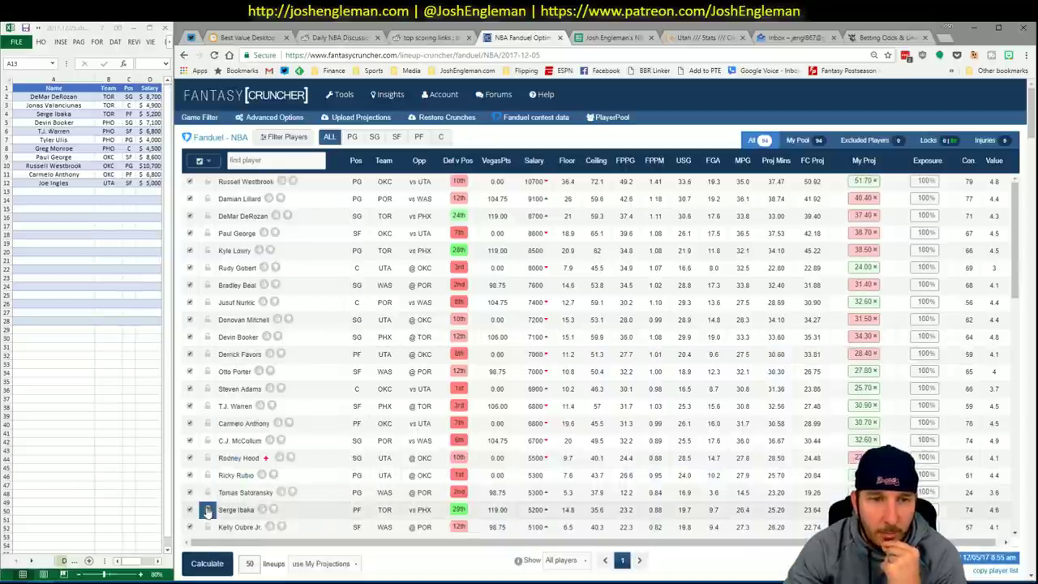
- Switch back to the Excel workbook and review Utah's recent minutes on the YouTube sheet against the Daily and CTG sheets
click(104, 566)
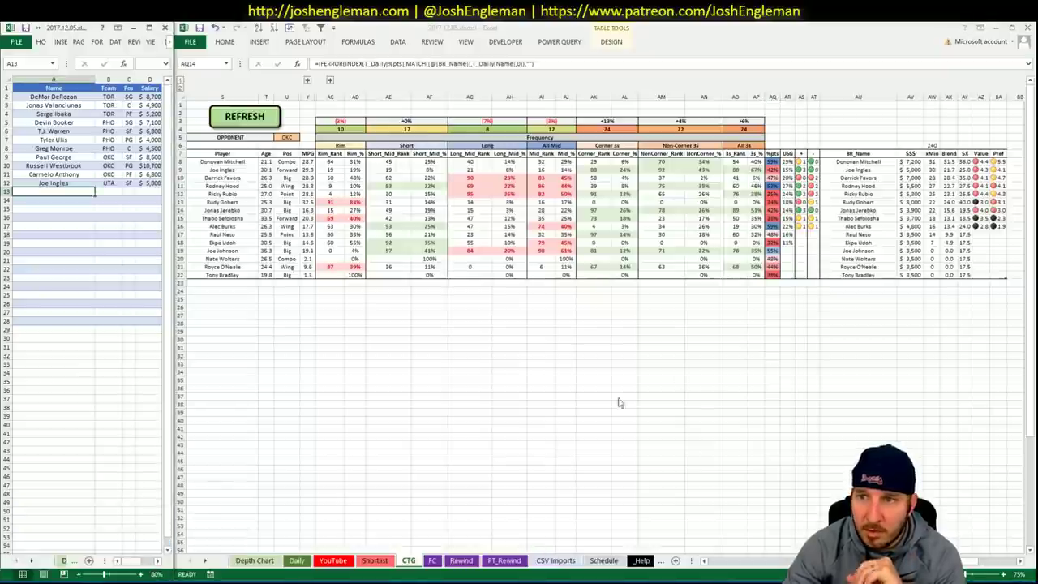
click(337, 561)
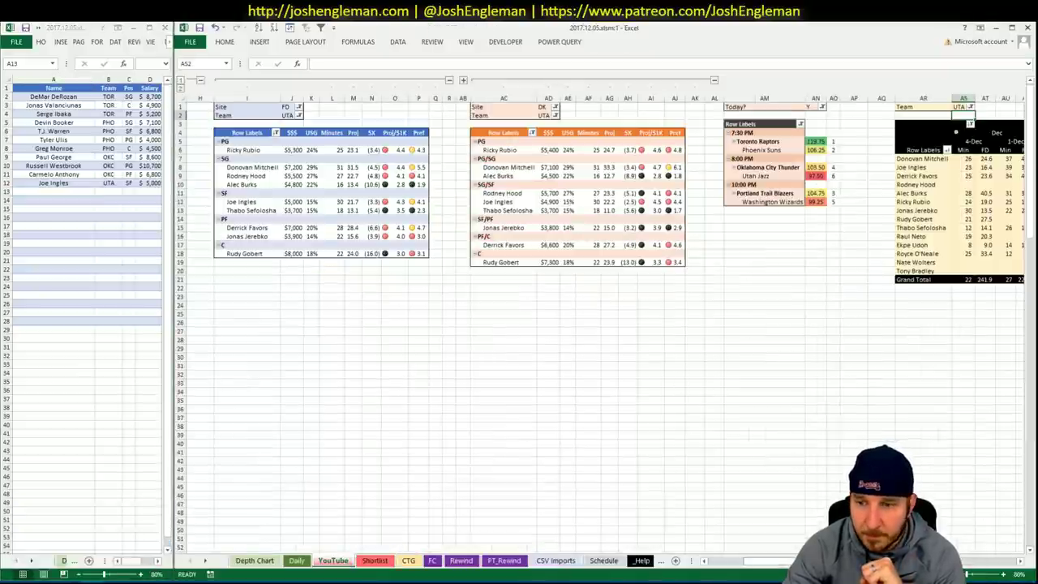
drag(770, 561, 1013, 573)
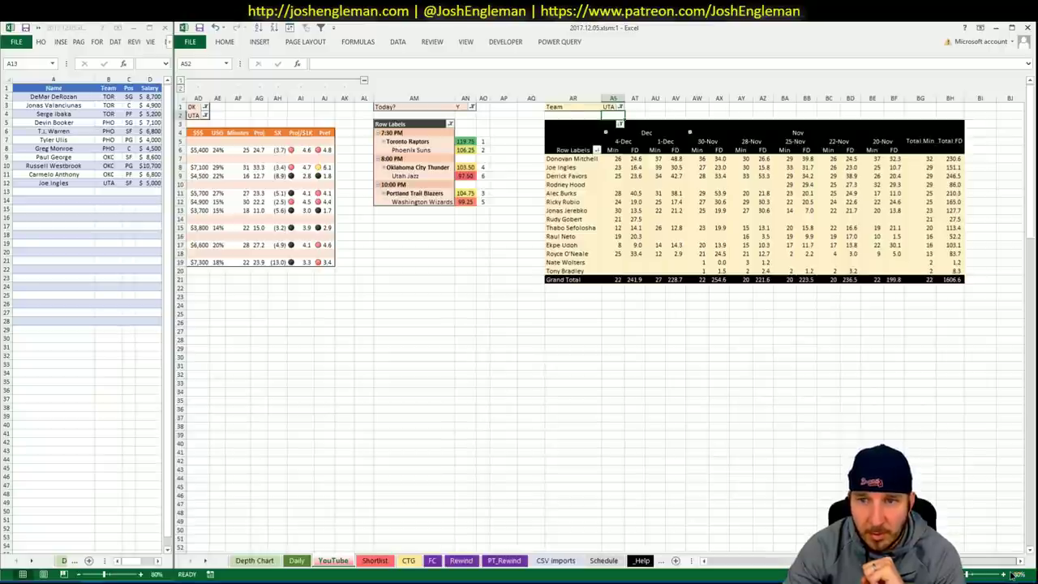
scroll(381, 528, left, 10)
click(333, 561)
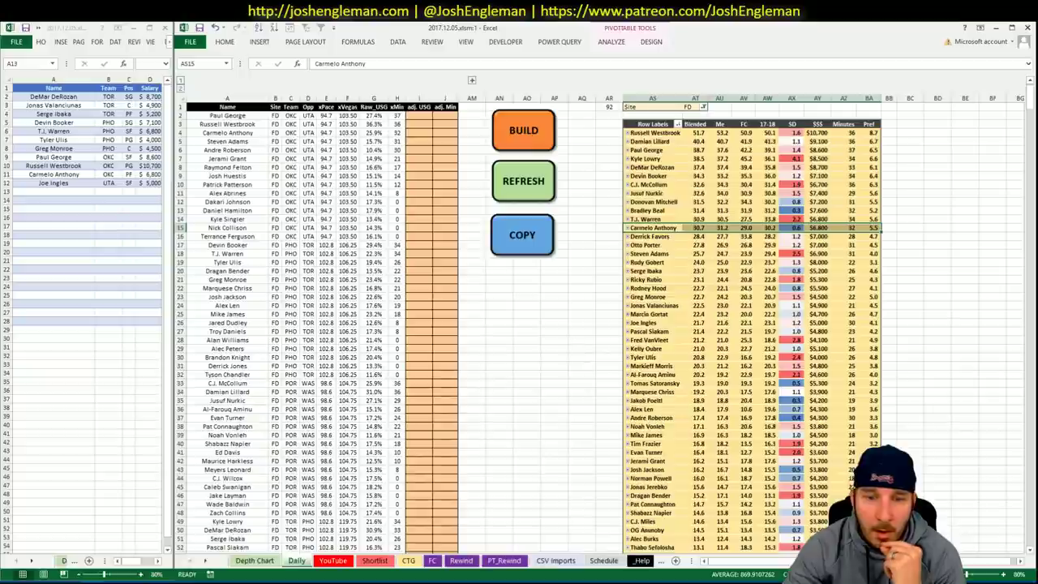
click(408, 561)
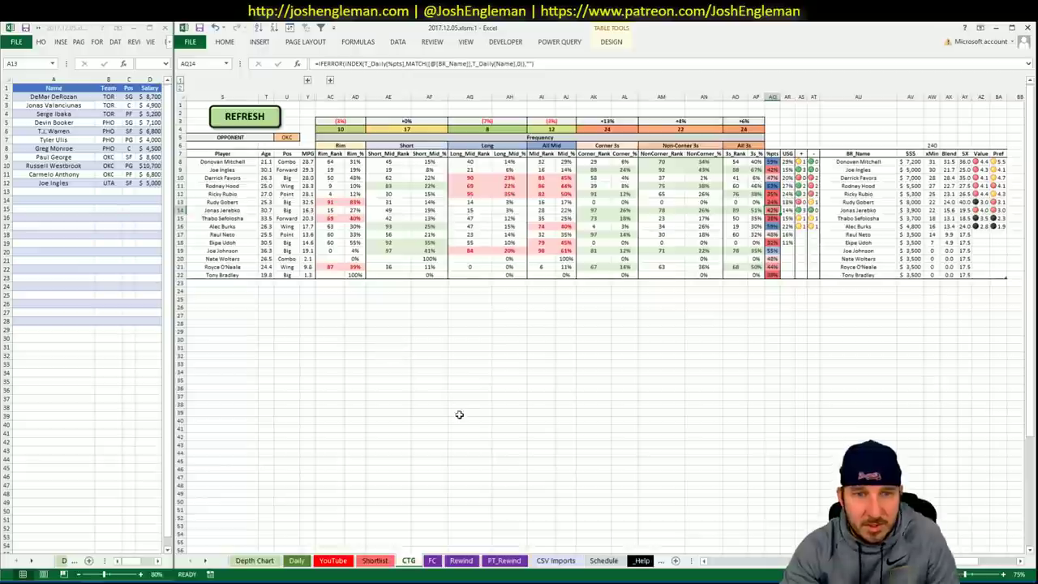
- Filter both the FanDuel and the DraftKings projection tables on the YouTube sheet to team POR
click(339, 563)
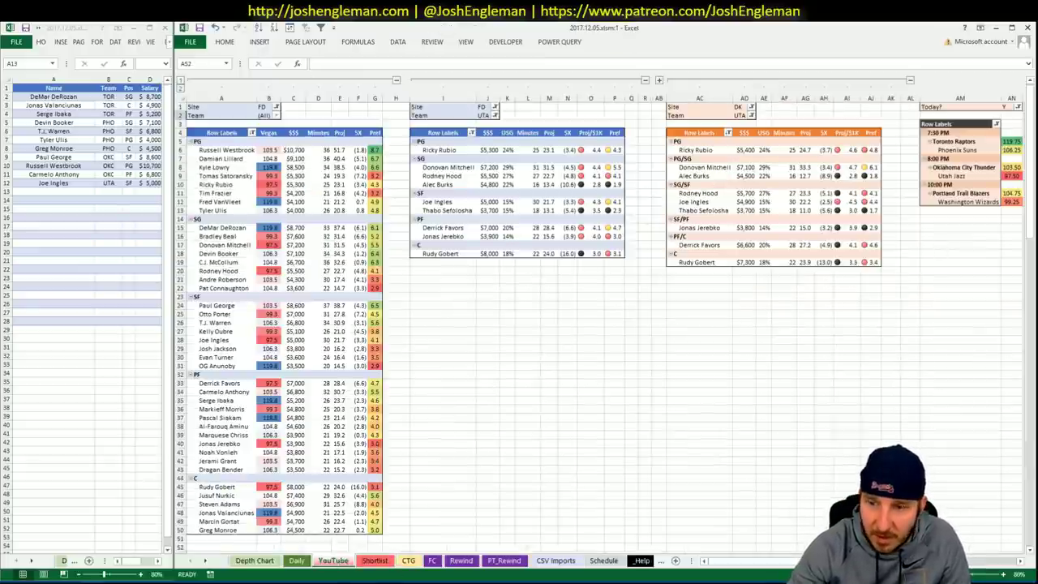
scroll(519, 325, right, 3)
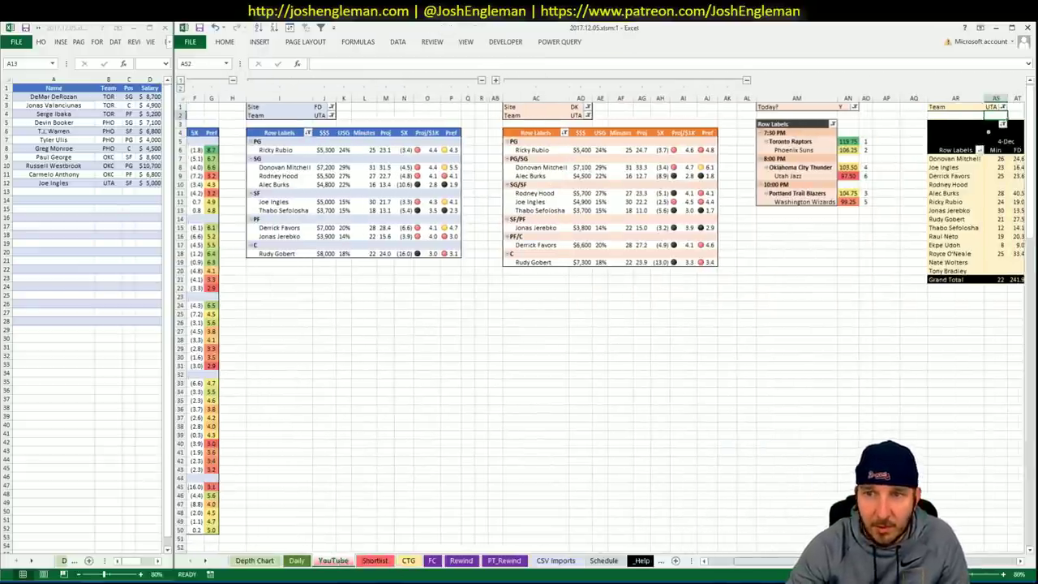
click(323, 115)
key(ctrl+a)
click(322, 115)
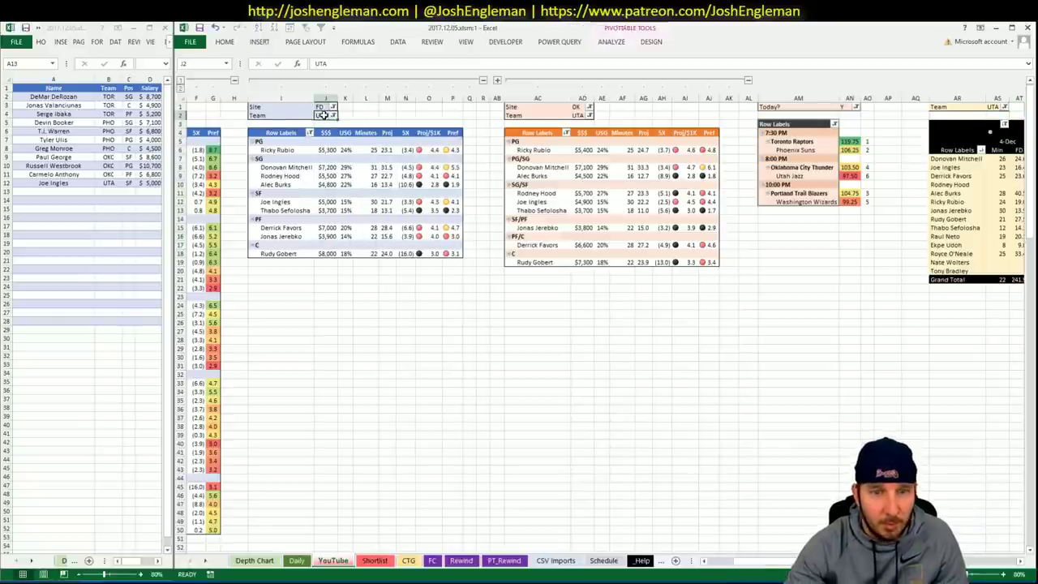
text(POR)
key(Tab)
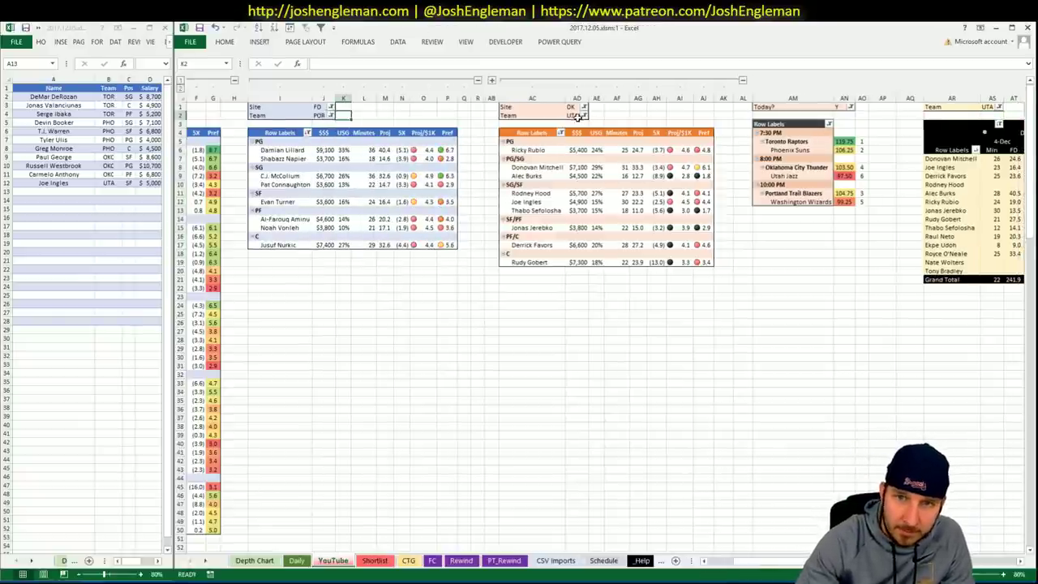
click(572, 115)
text(POR)
key(Return)
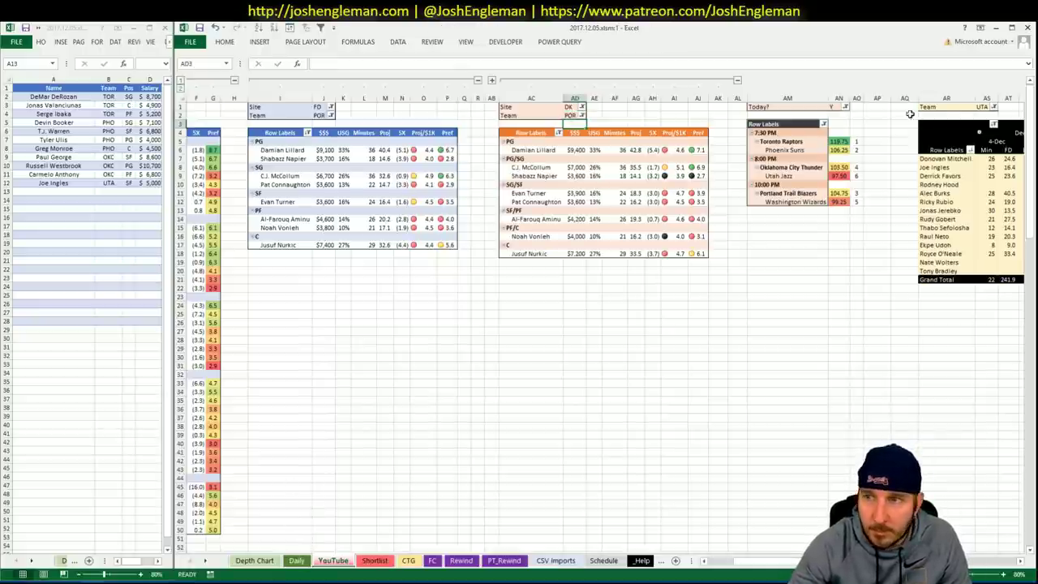
- Filter the game-by-game minutes and FD points table to team POR
click(981, 108)
text(POR)
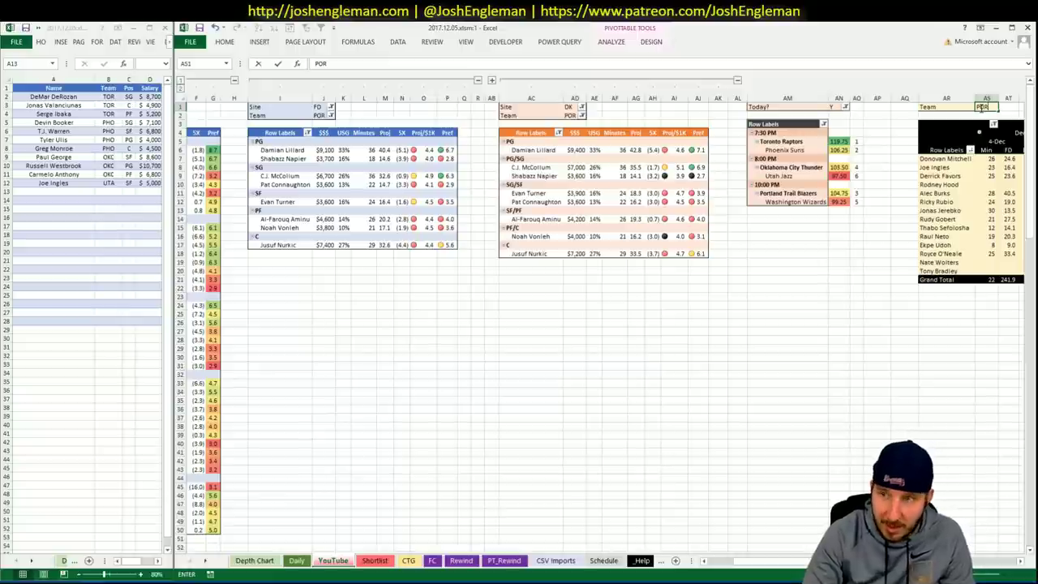
key(Return)
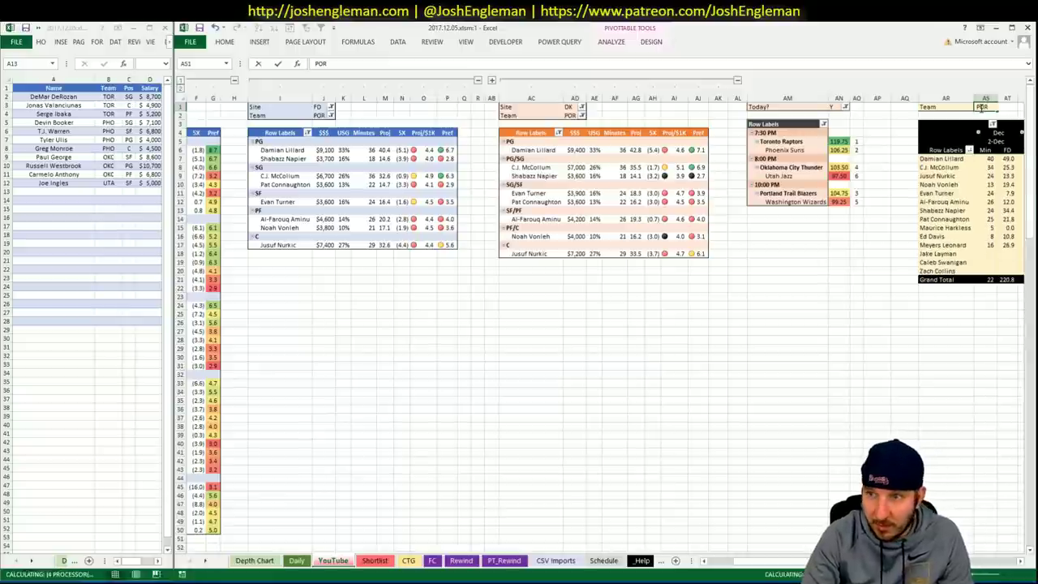
- Set the opponent on the CTG sheet to WAS
click(408, 560)
text(WAS)
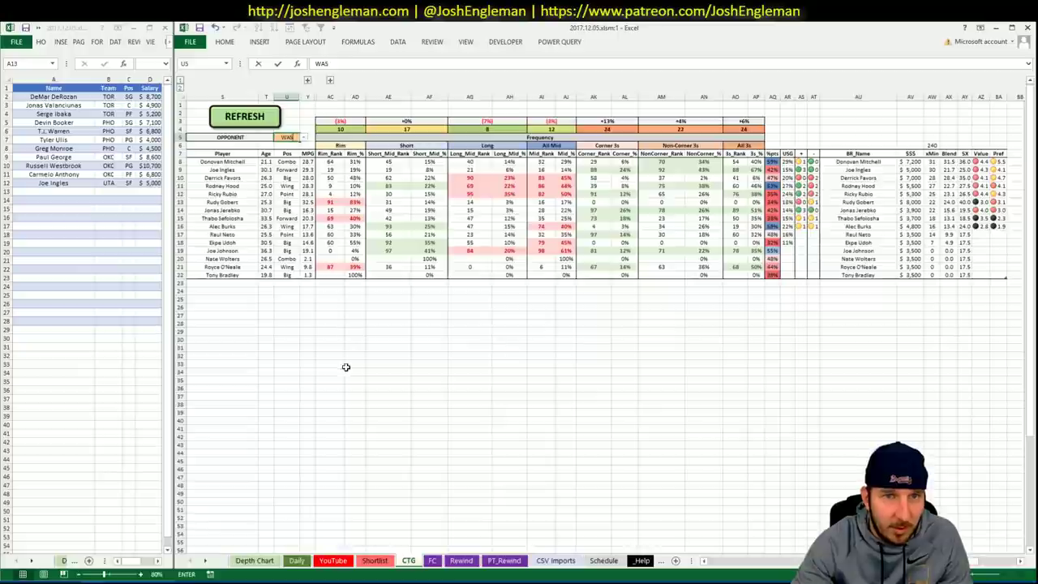
click(347, 365)
- Switch to Cleaning the Glass in the browser and open the Portland Trail Blazers' player stats page
mouse_move(46, 582)
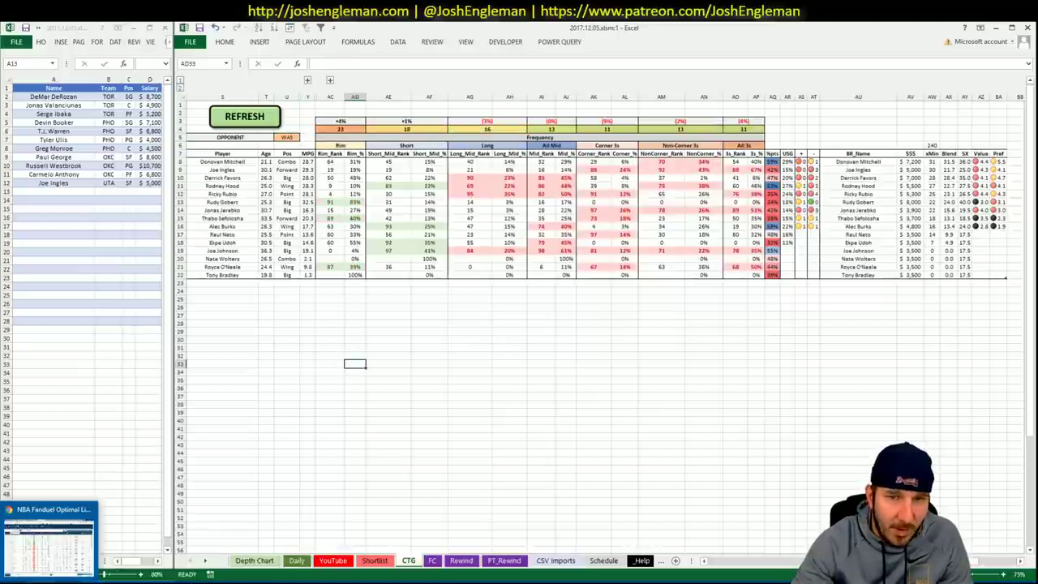
click(49, 535)
click(704, 37)
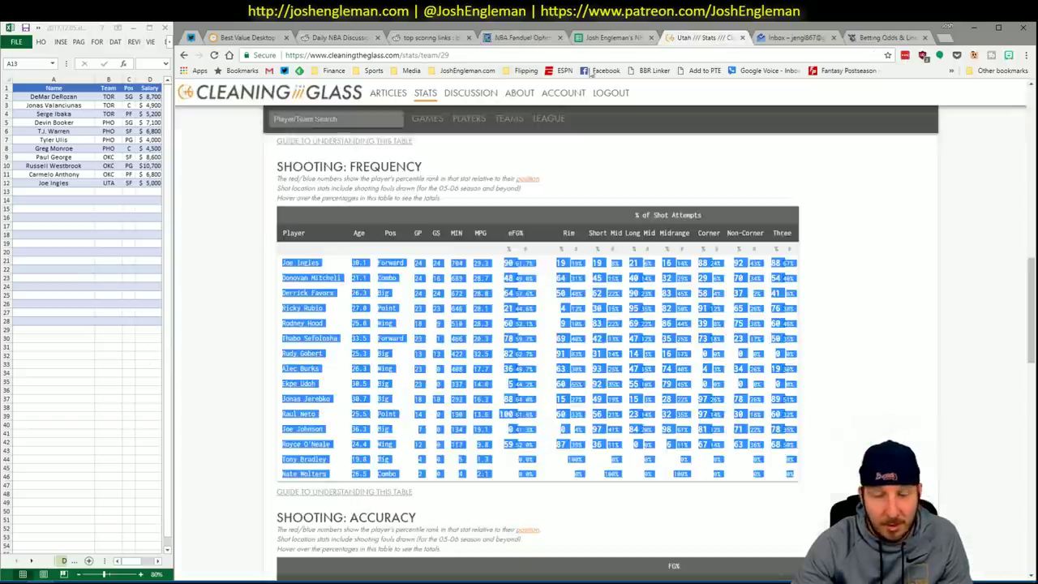
click(373, 116)
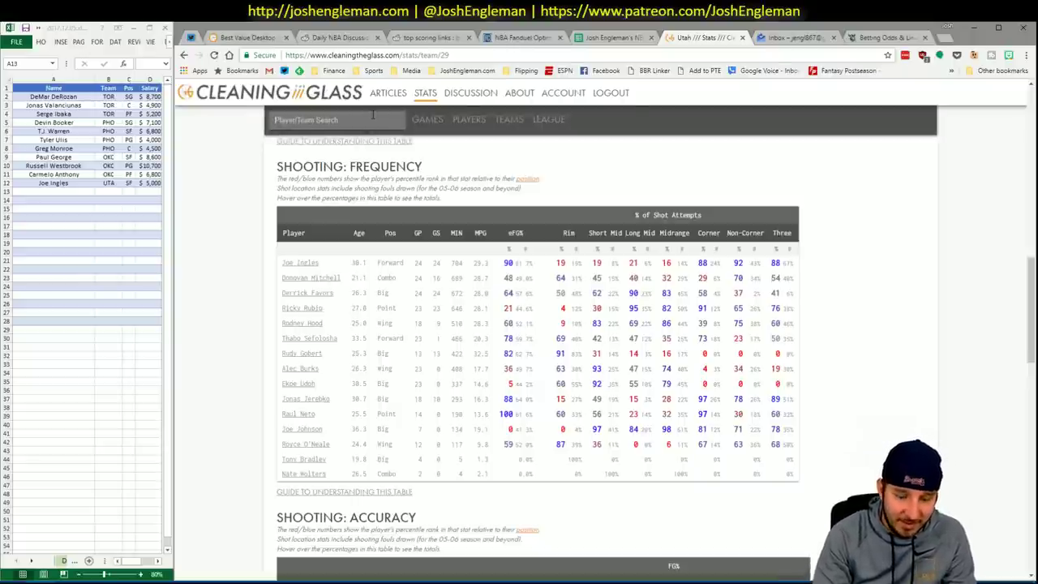
text(port)
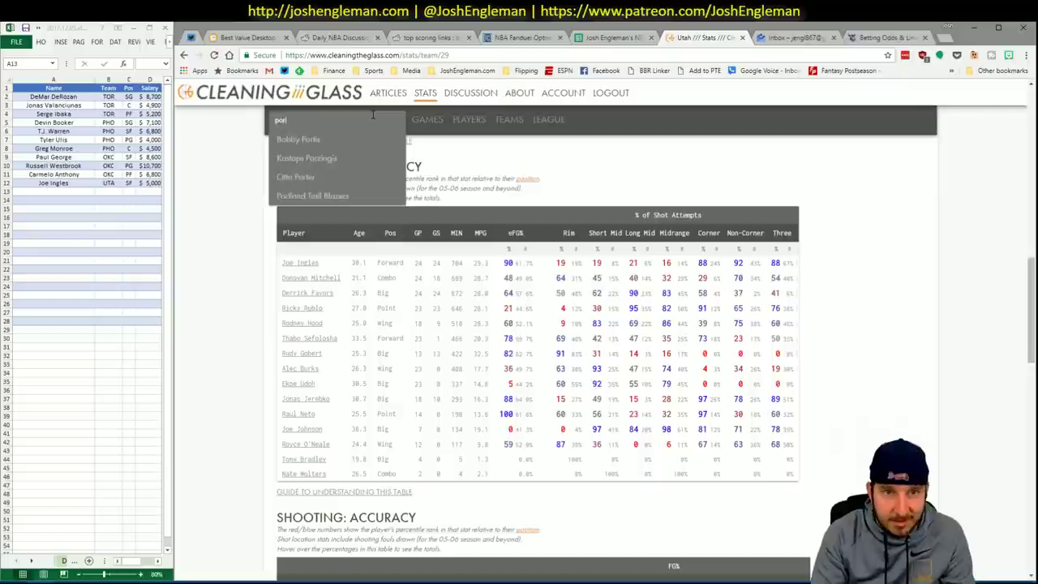
key(Down)
key(Down)
key(Down)
key(Return)
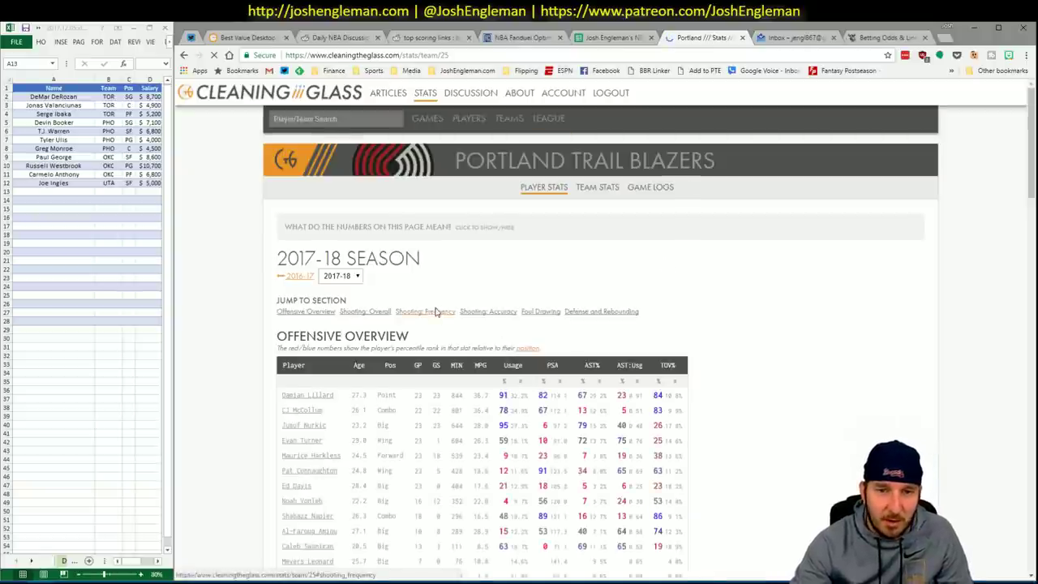
- Copy all player rows of the Trail Blazers' Shooting: Frequency table and refresh the workbook's CTG sheet with them
click(440, 311)
drag(795, 461, 281, 262)
key(ctrl+c)
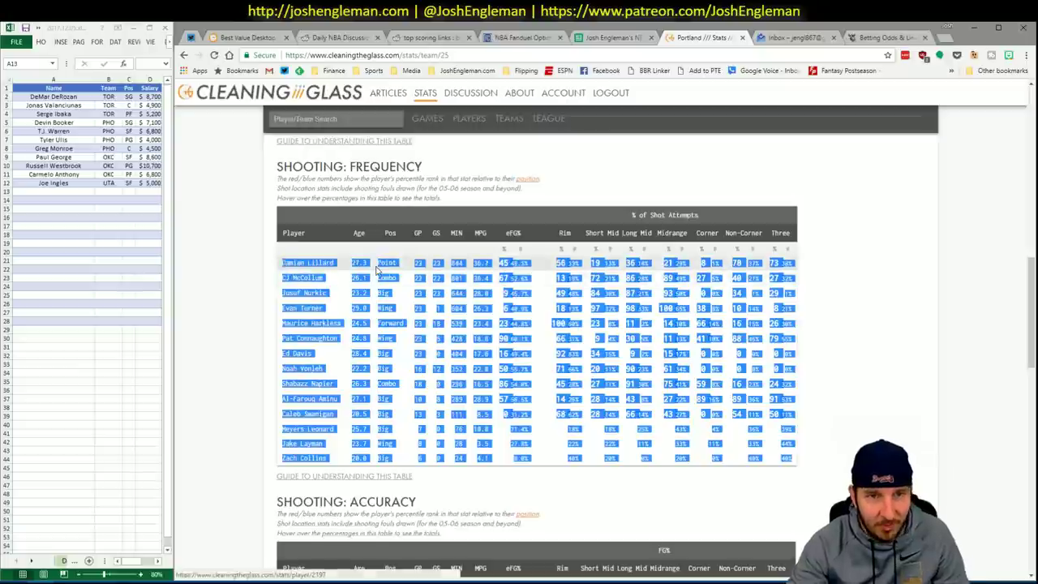
key(alt+Tab)
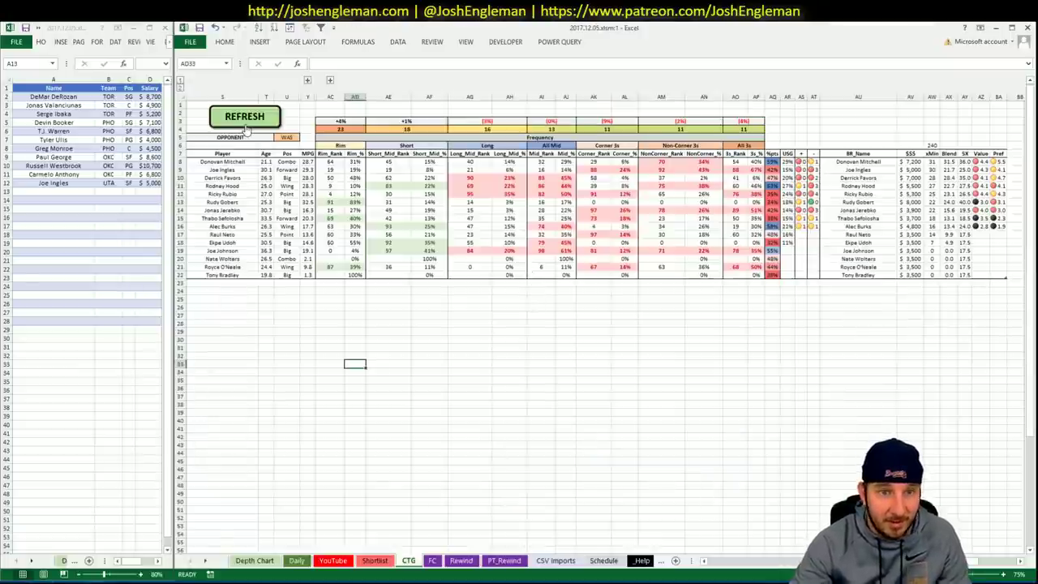
click(245, 122)
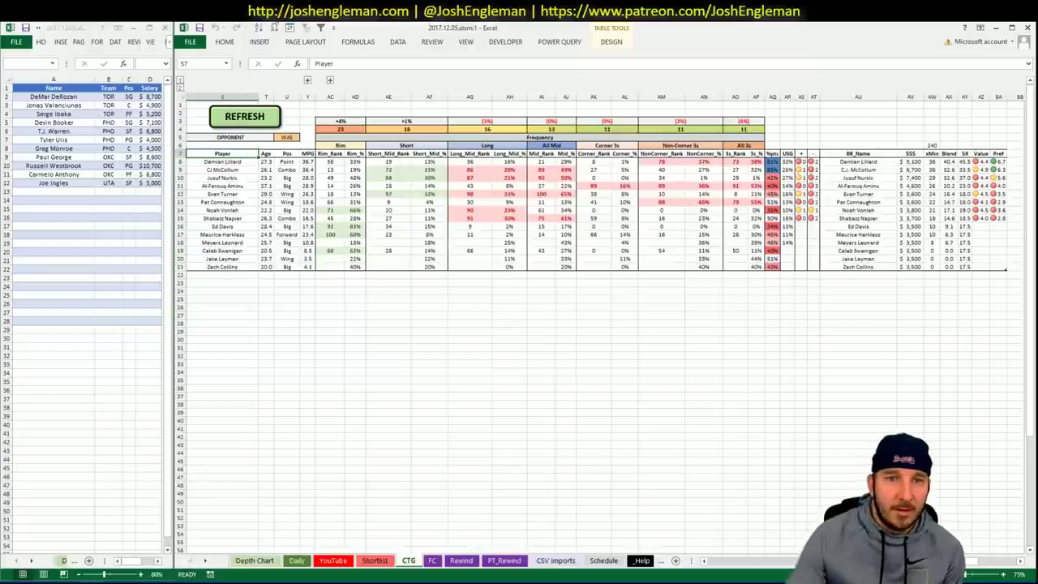
- Compare the Portland players' projections on the YouTube and Daily sheets with their recent minutes and FD points
click(348, 563)
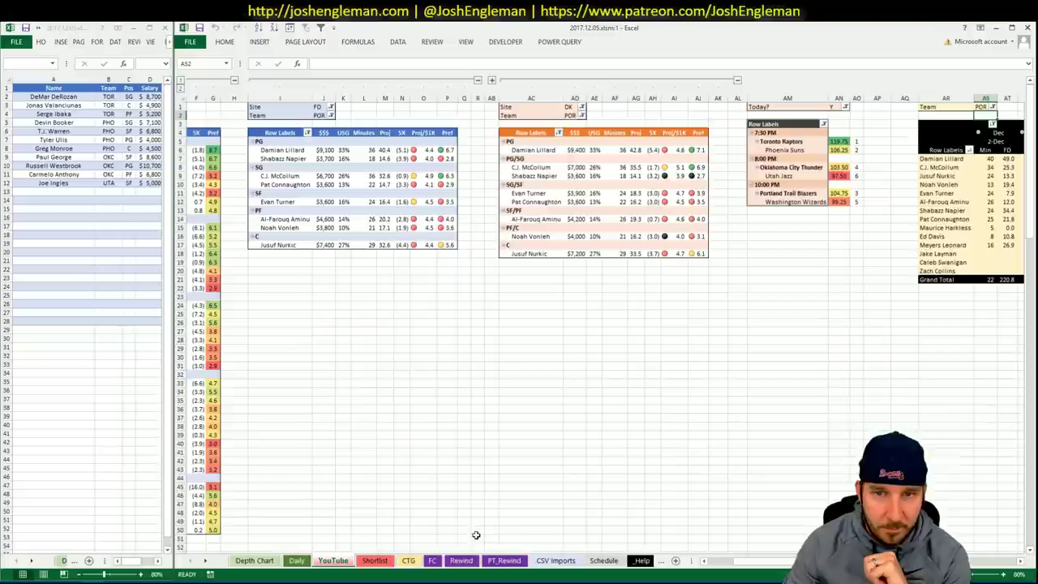
click(301, 560)
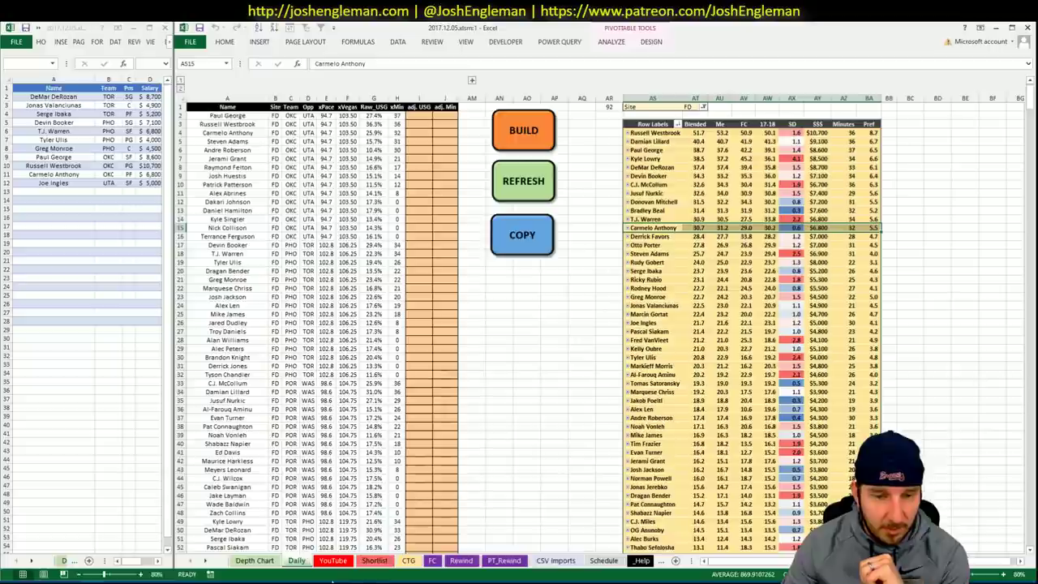
click(333, 561)
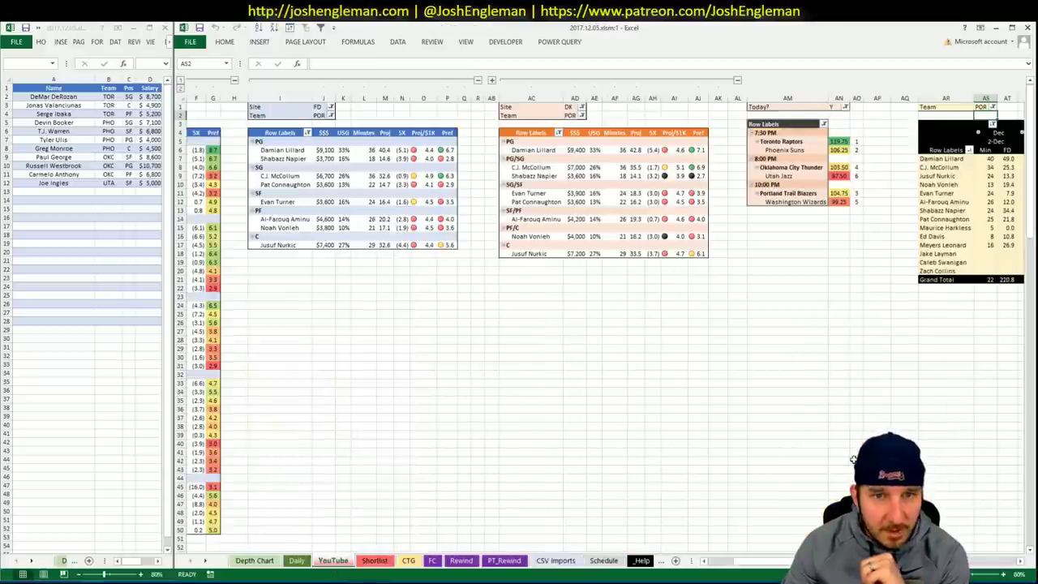
drag(755, 560, 984, 570)
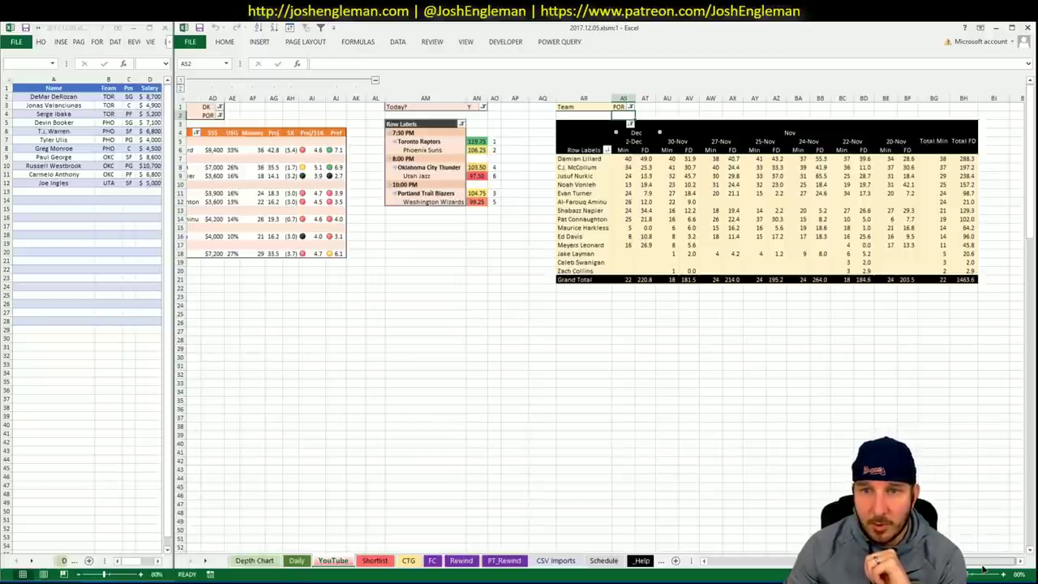
scroll(984, 570, left, 10)
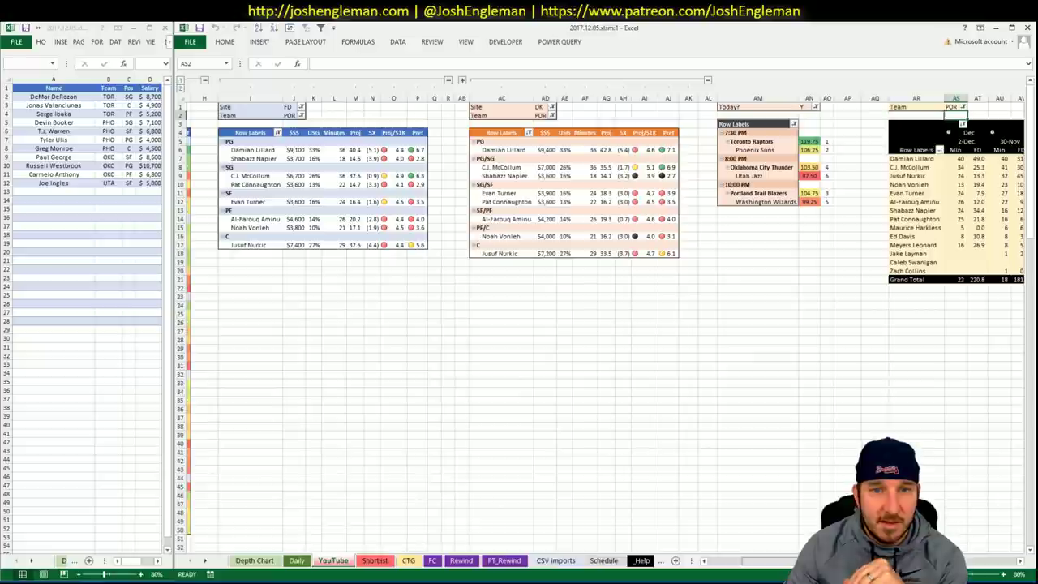
scroll(992, 563, right, 10)
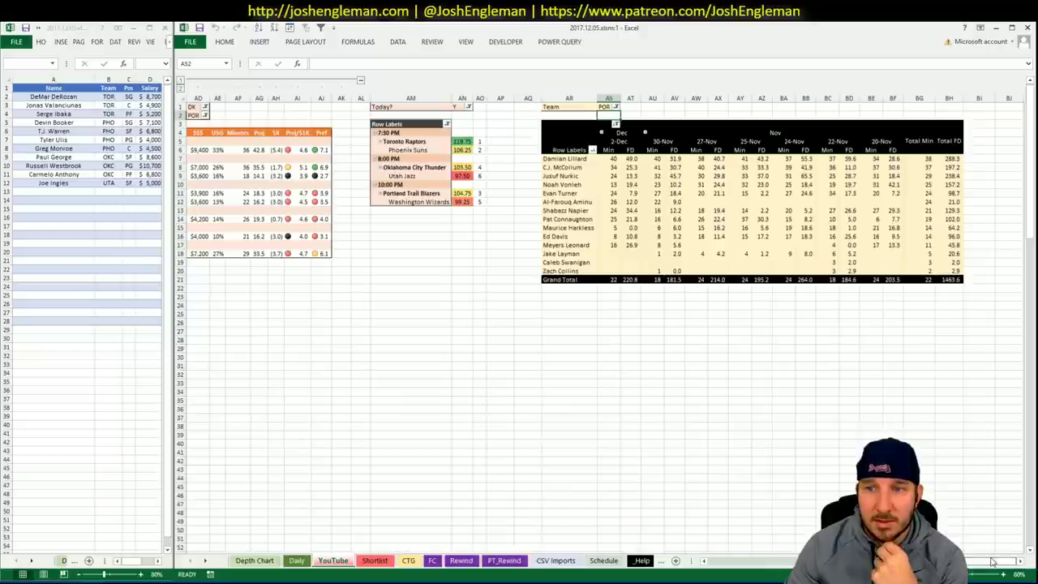
scroll(520, 324, left, 2)
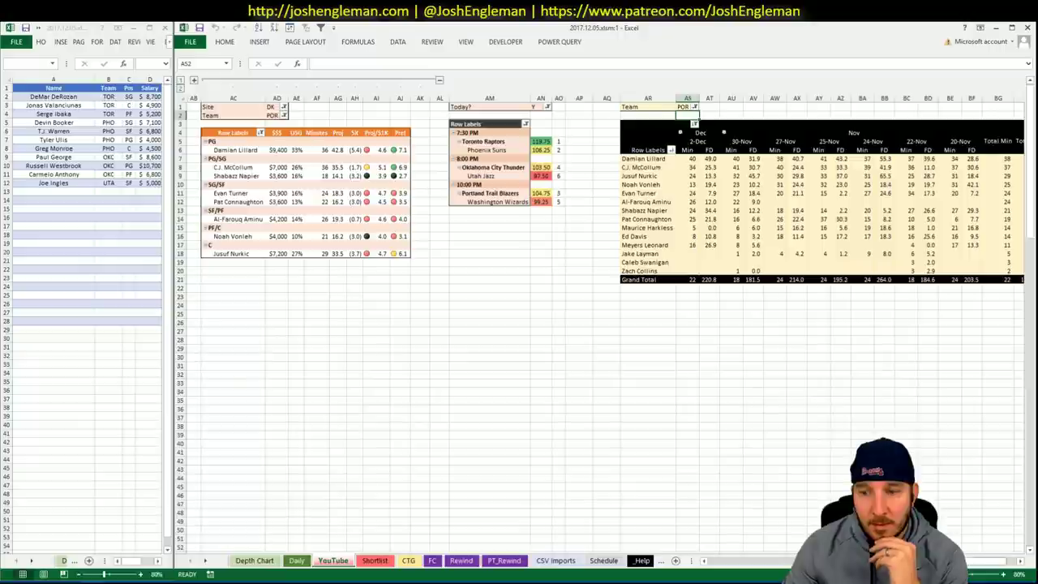
- Add Damian Lillard and C.J. McCollum below Joe Ingles in the shortlist's Name column
scroll(605, 324, left, 5)
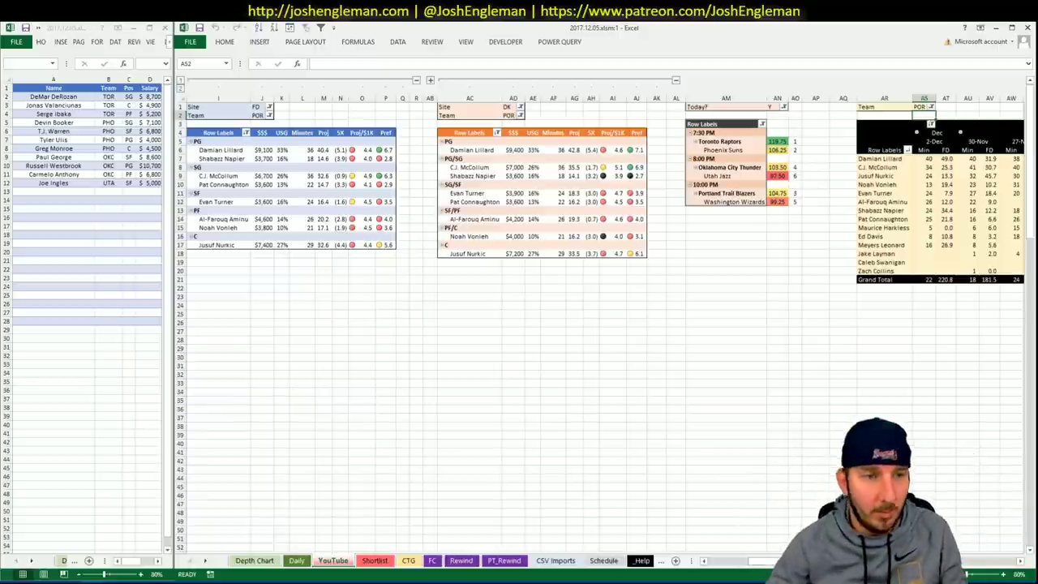
click(65, 192)
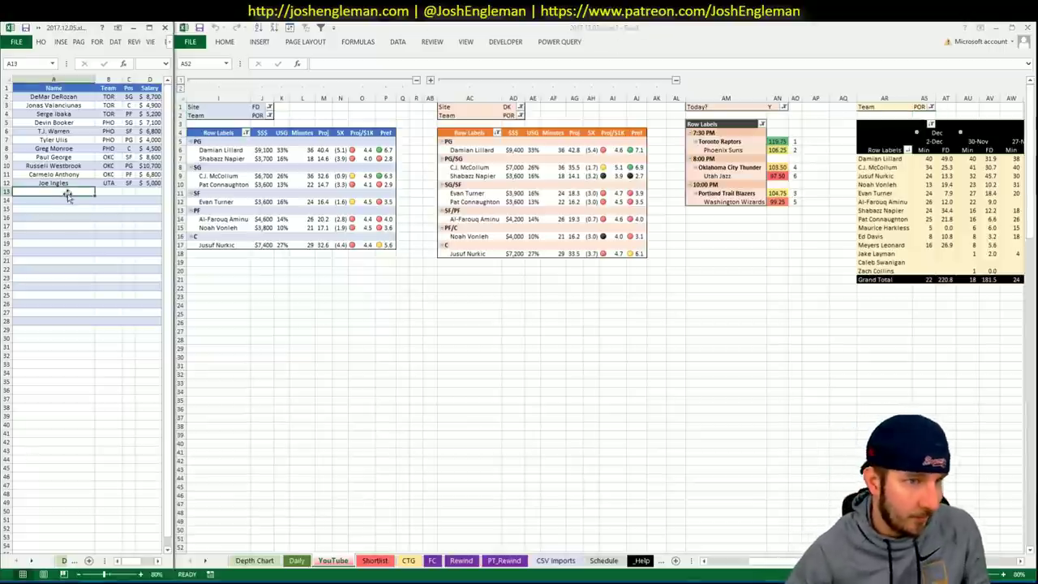
text(Damian L)
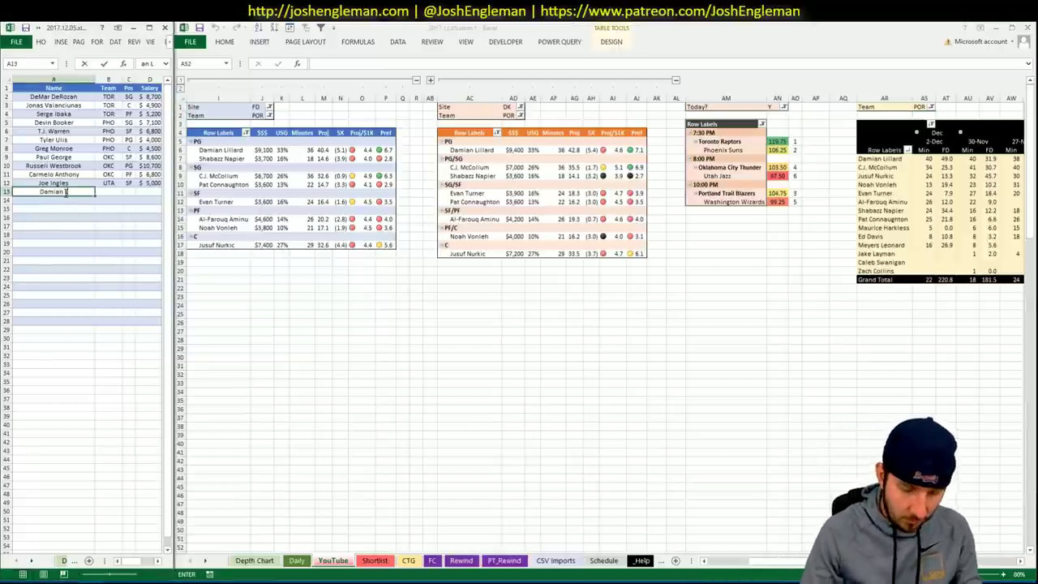
text(illard)
key(Return)
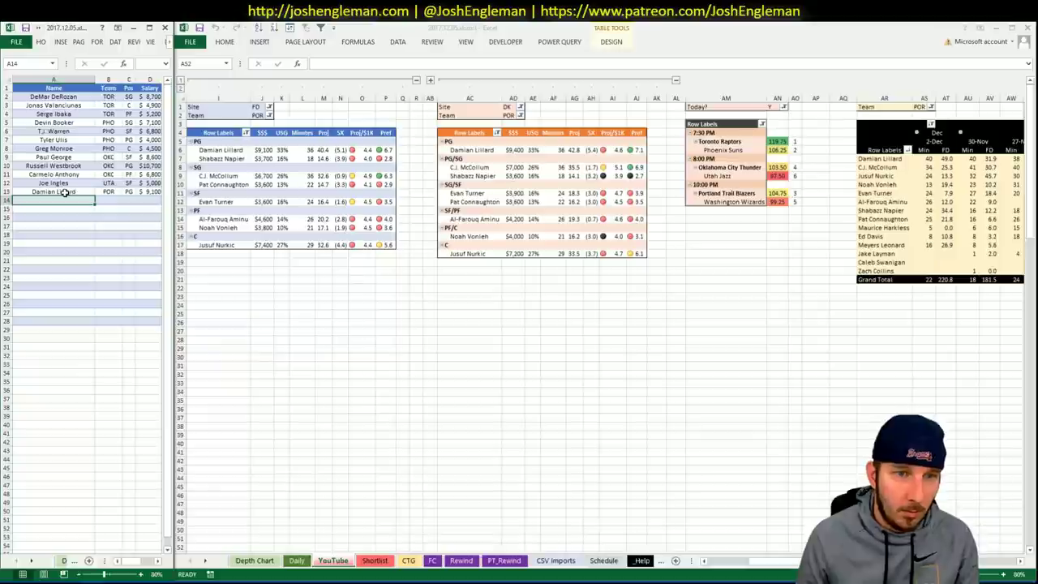
text(C.J.)
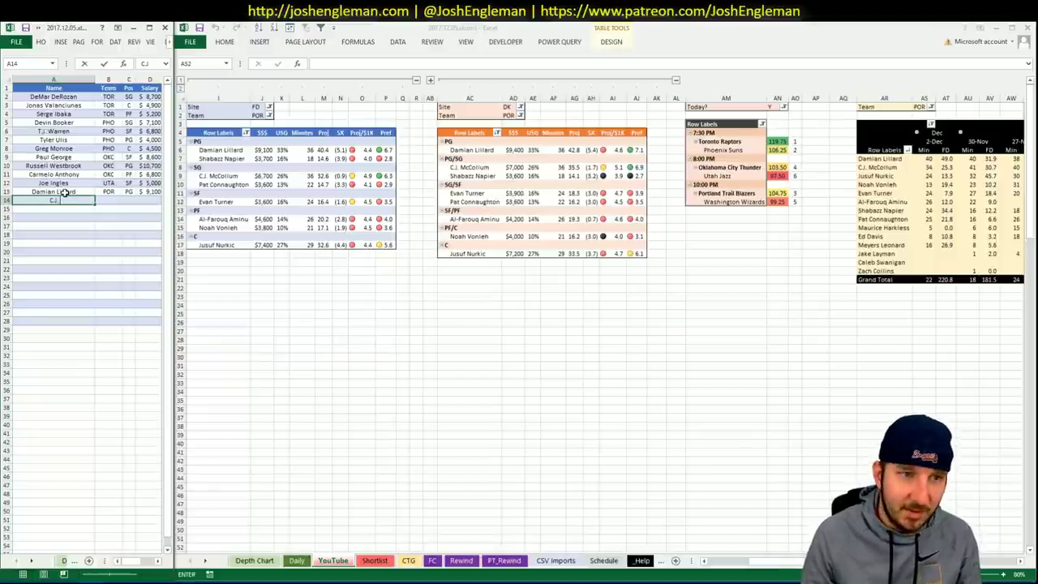
text( McCollum)
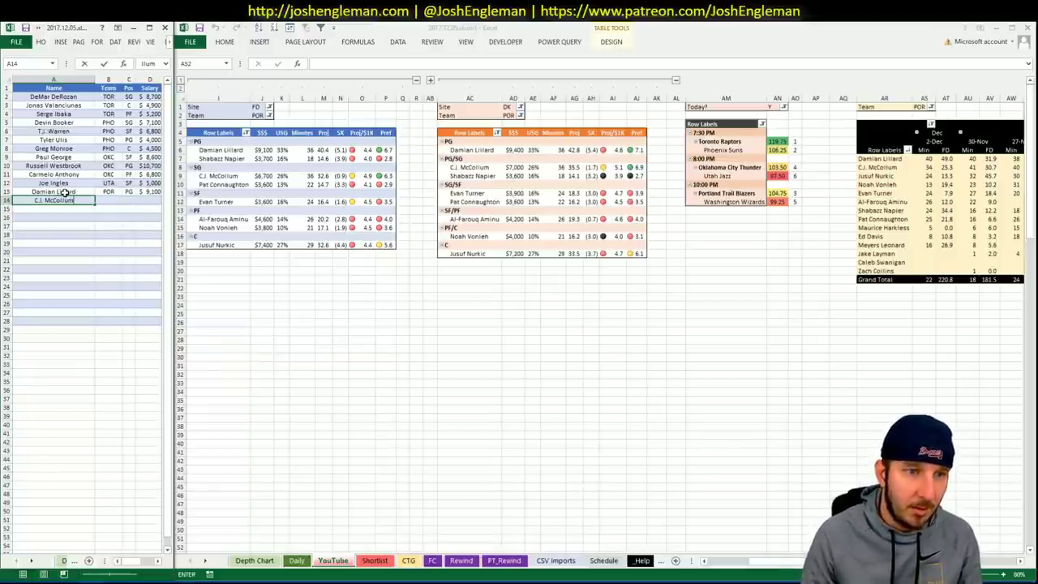
key(Return)
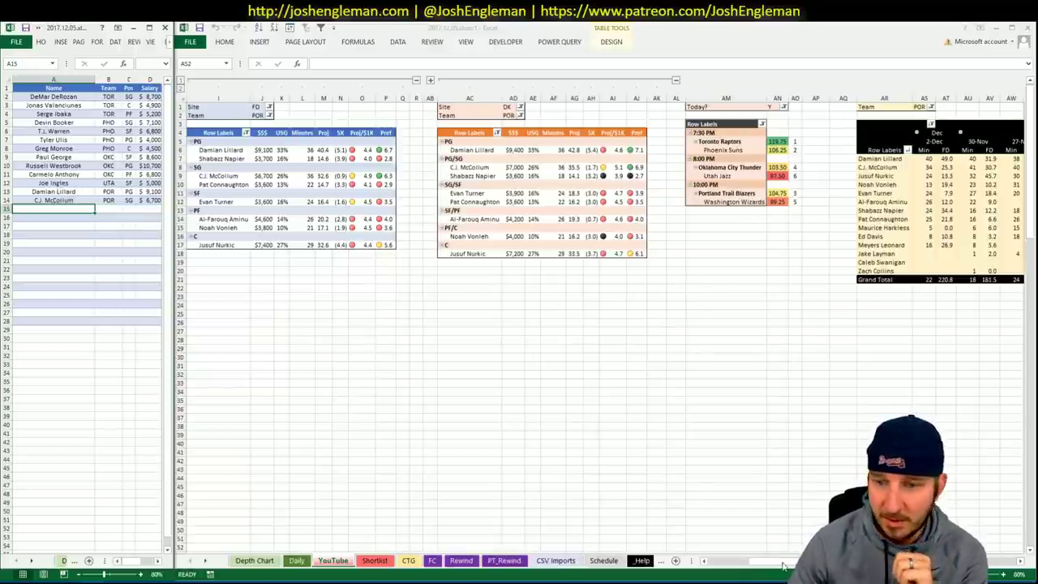
- Check the Portland players' recent minutes and compare Jusuf Nurkic's projection with the other centers in the all-team FD table
drag(784, 565, 800, 568)
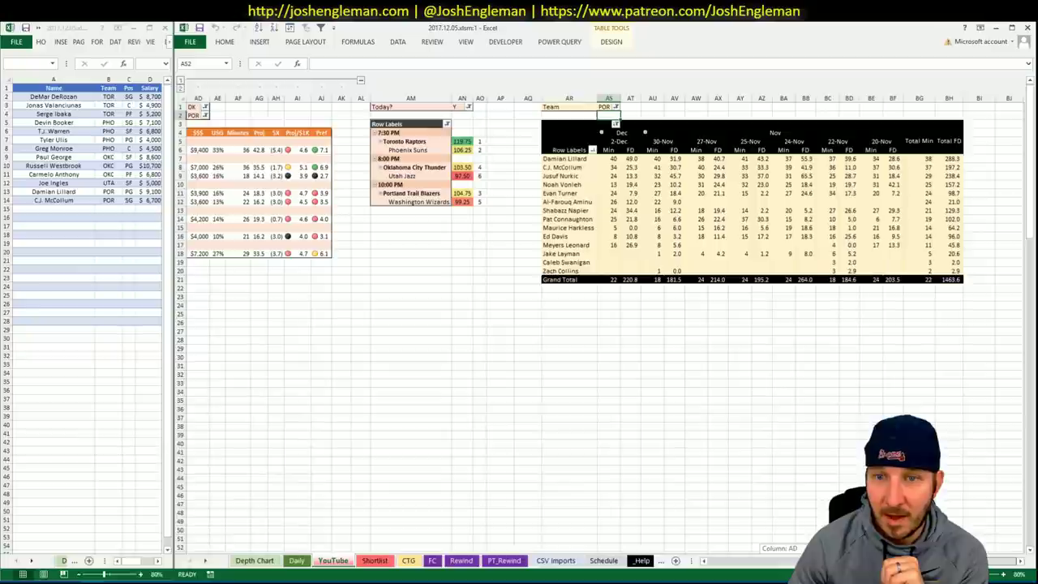
drag(785, 558, 769, 545)
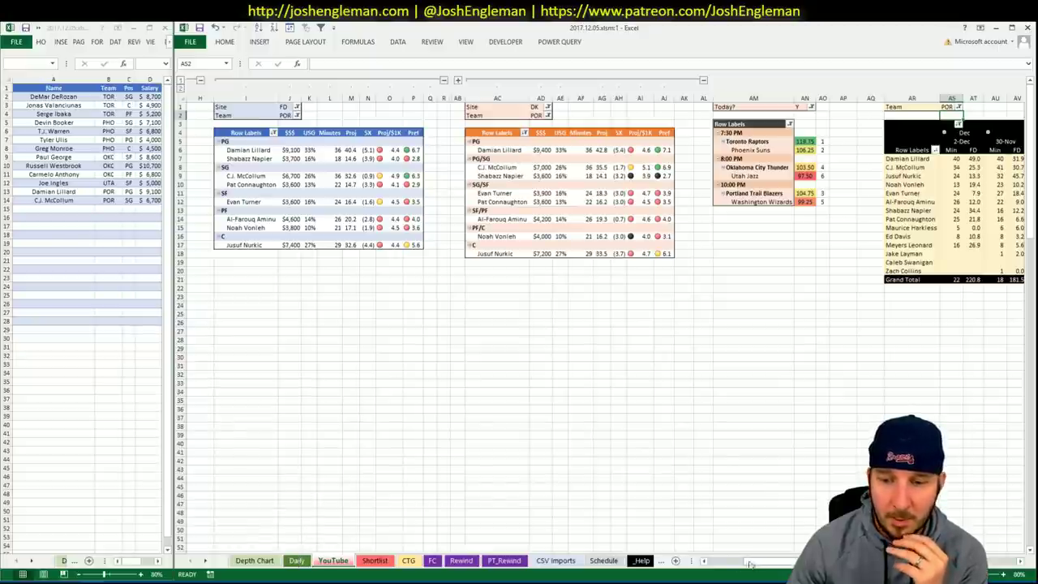
drag(749, 565, 718, 566)
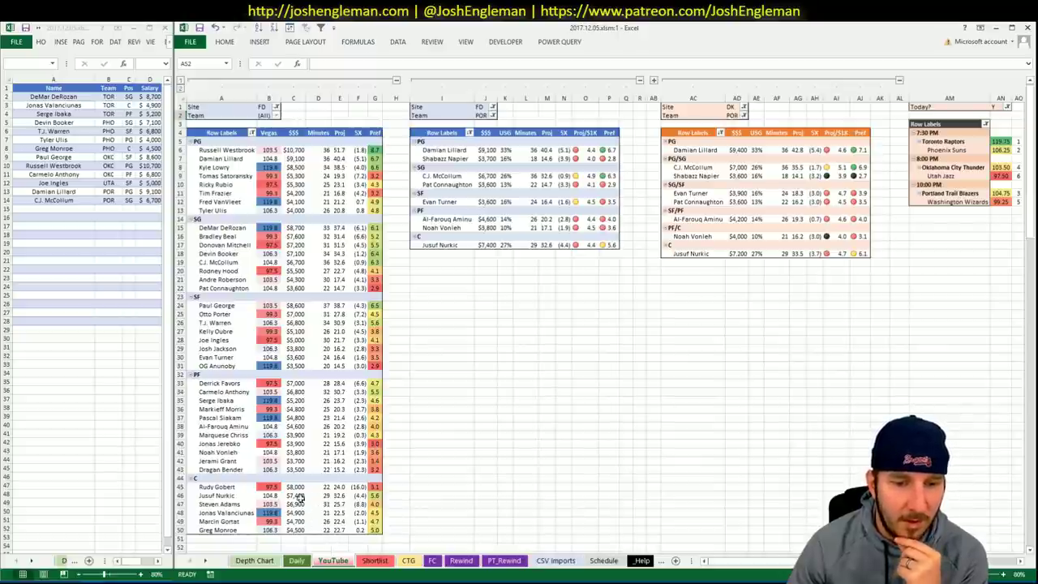
click(357, 495)
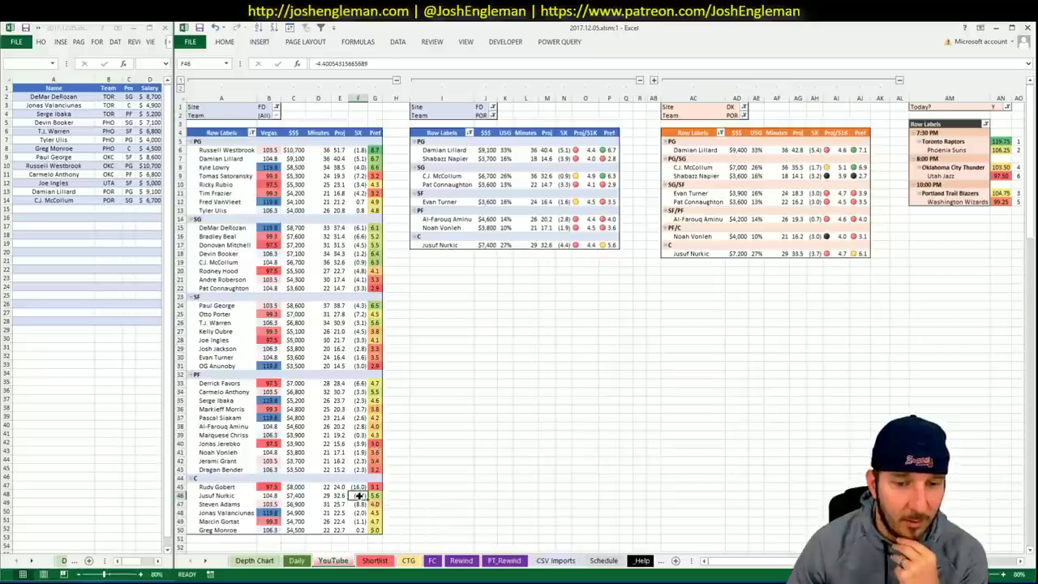
click(452, 504)
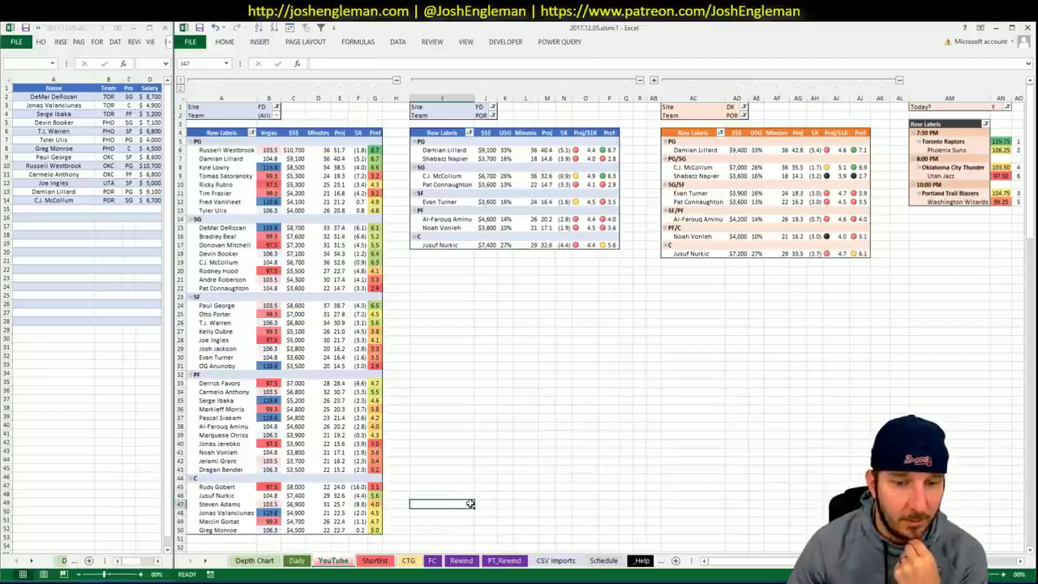
- Set the Team filter to WAS in the FD and DK projection tables and the recent-minutes table on the YouTube sheet
drag(715, 560, 728, 561)
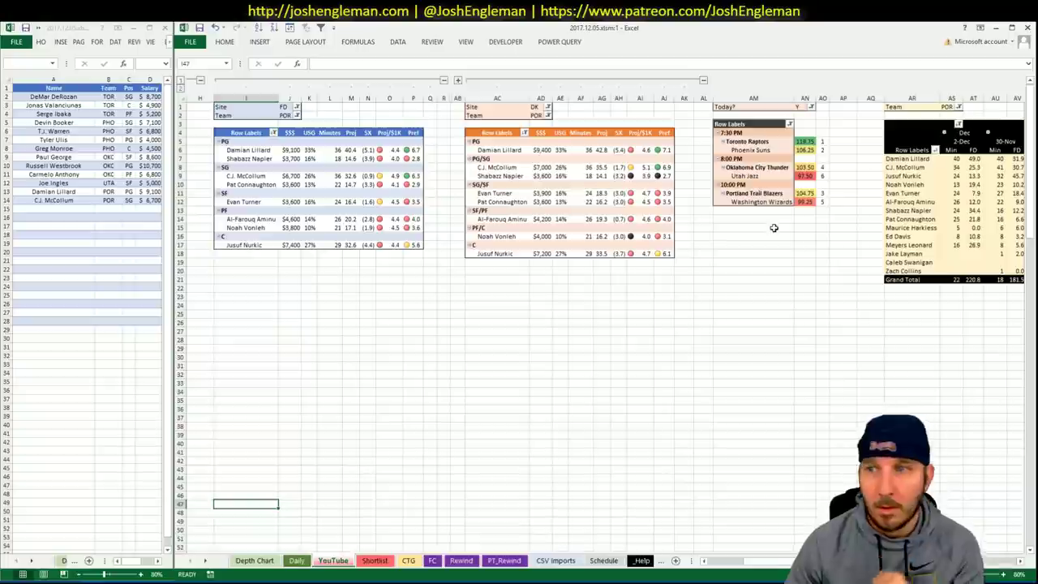
click(245, 98)
click(284, 115)
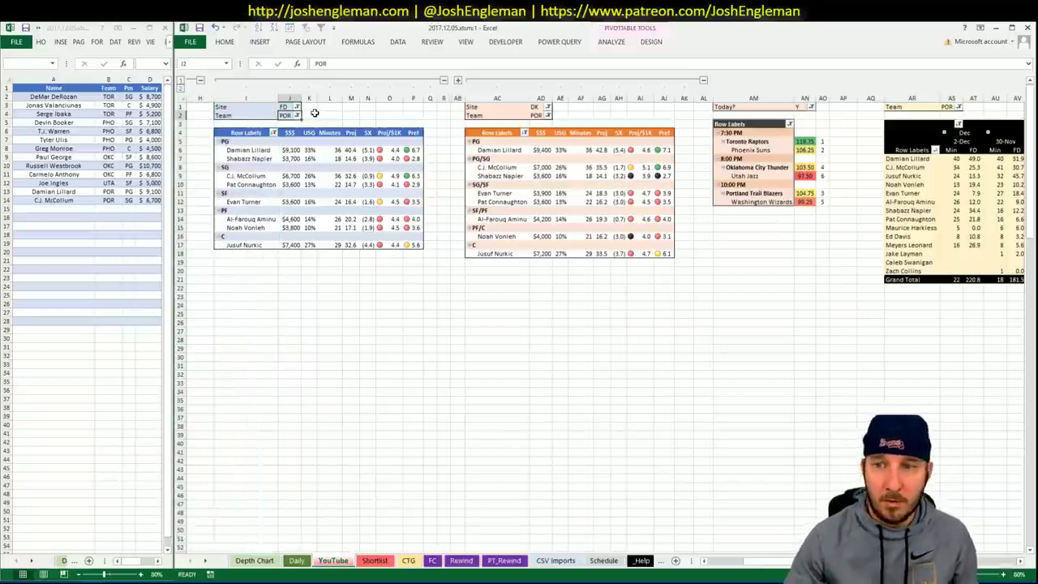
text(WAS)
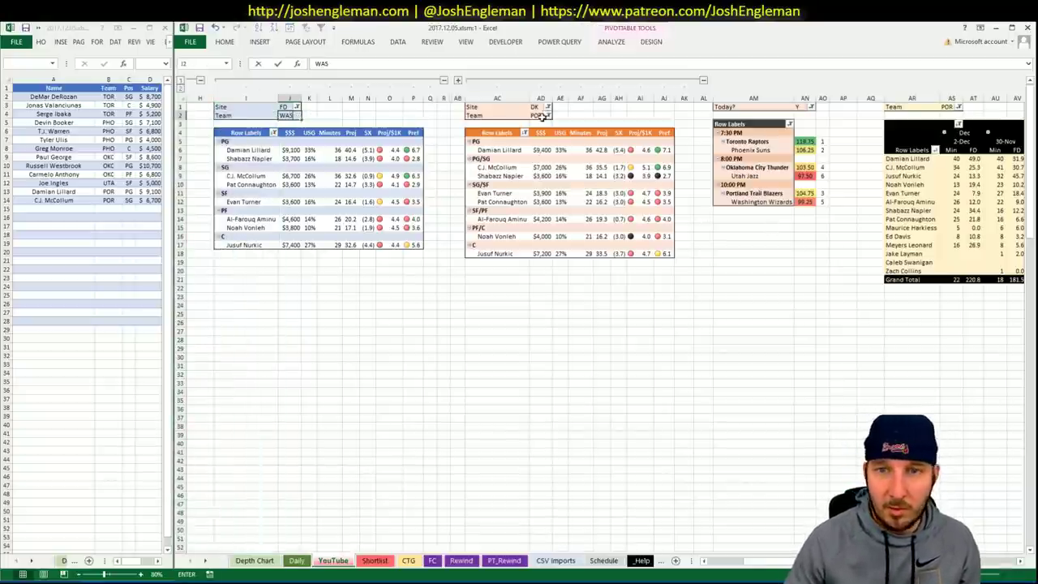
click(541, 115)
text(WAS)
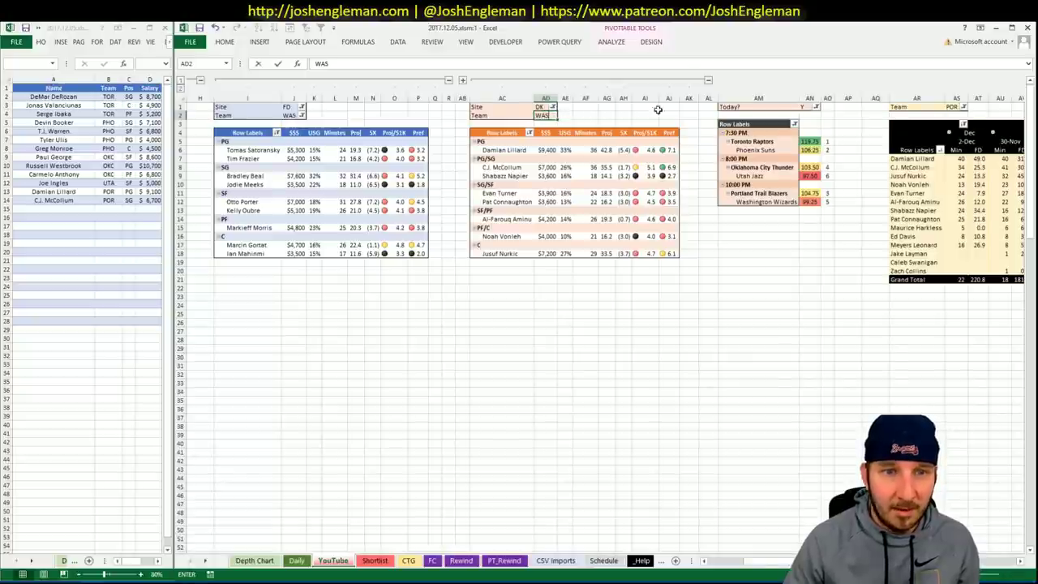
key(Return)
click(959, 106)
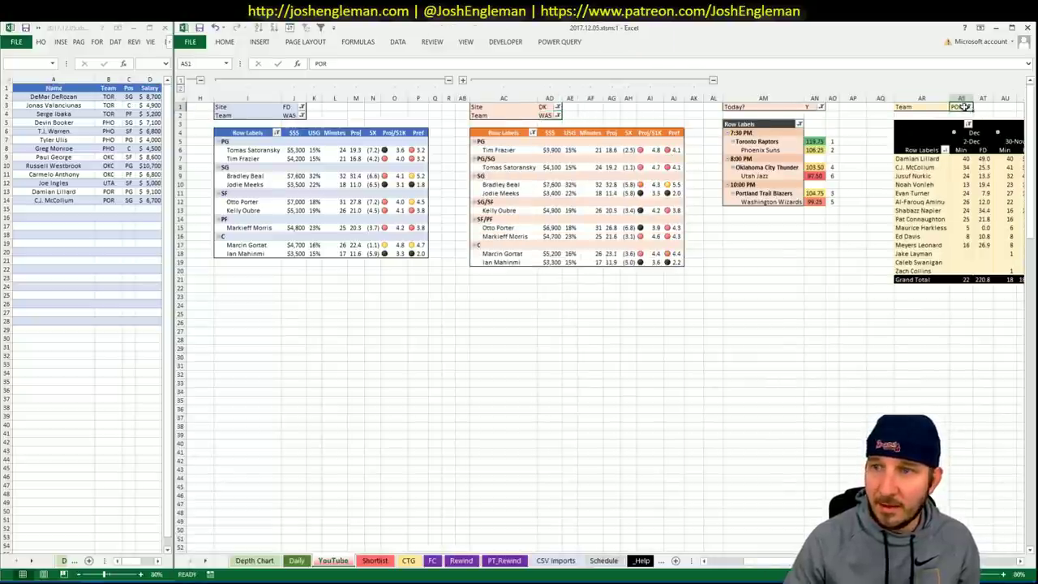
text(WAS)
click(845, 258)
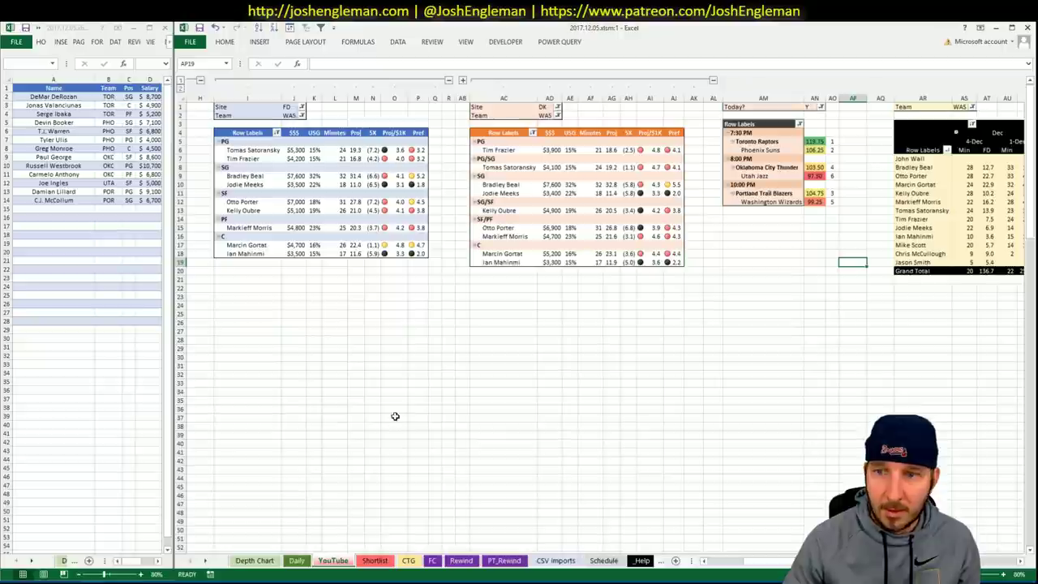
- Bring up the CTG sheet, switch to Cleaning the Glass in the browser and open the Washington Wizards' player stats page
click(408, 560)
key(alt+Tab)
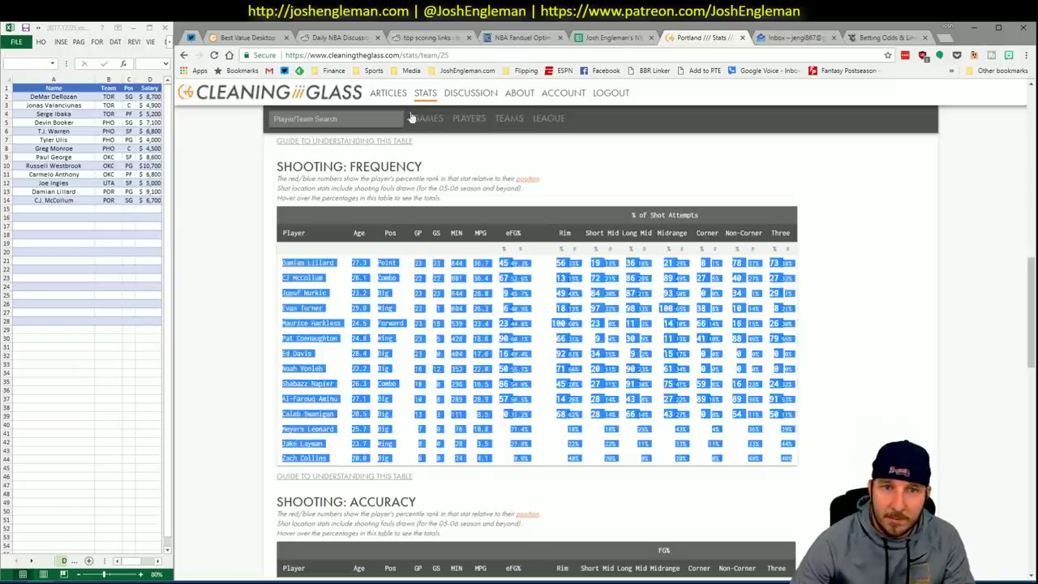
click(354, 121)
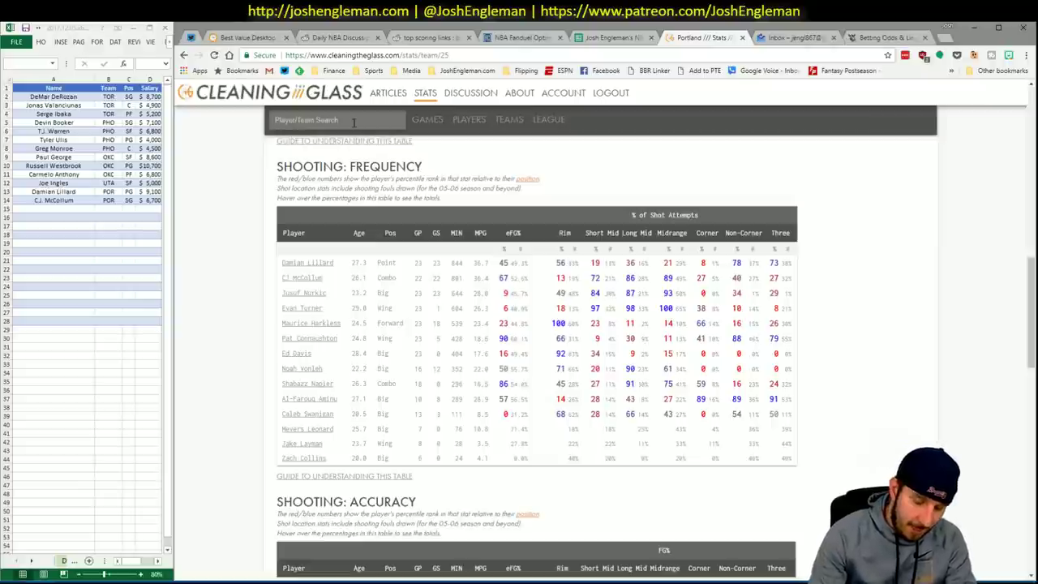
text(wash)
key(Down)
key(Return)
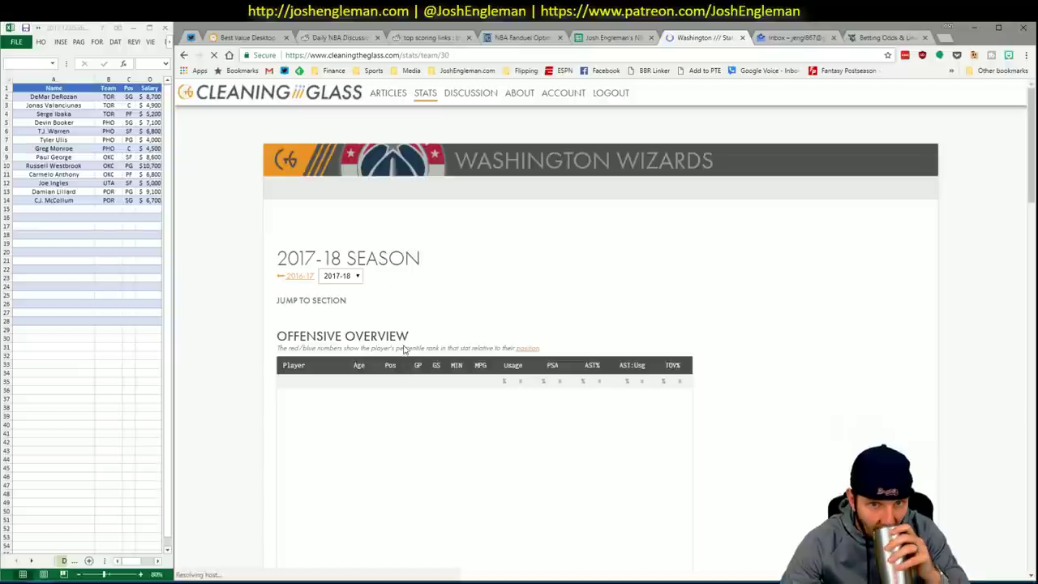
- Refresh the workbook's CTG sheet with all player rows copied from the Wizards' Shooting: Frequency table and set the opponent to POR
scroll(418, 320, down, 15)
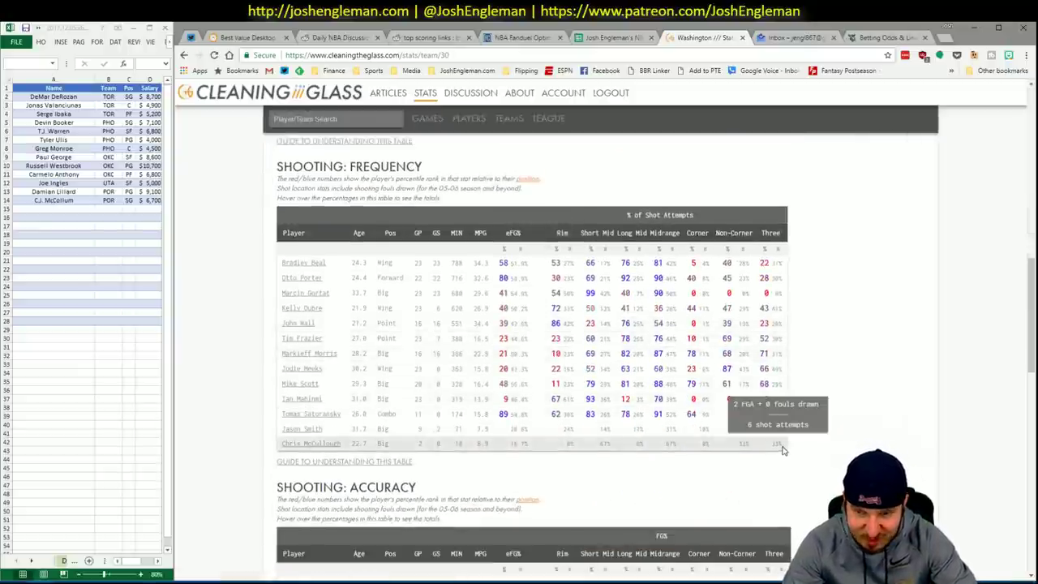
drag(784, 446, 284, 264)
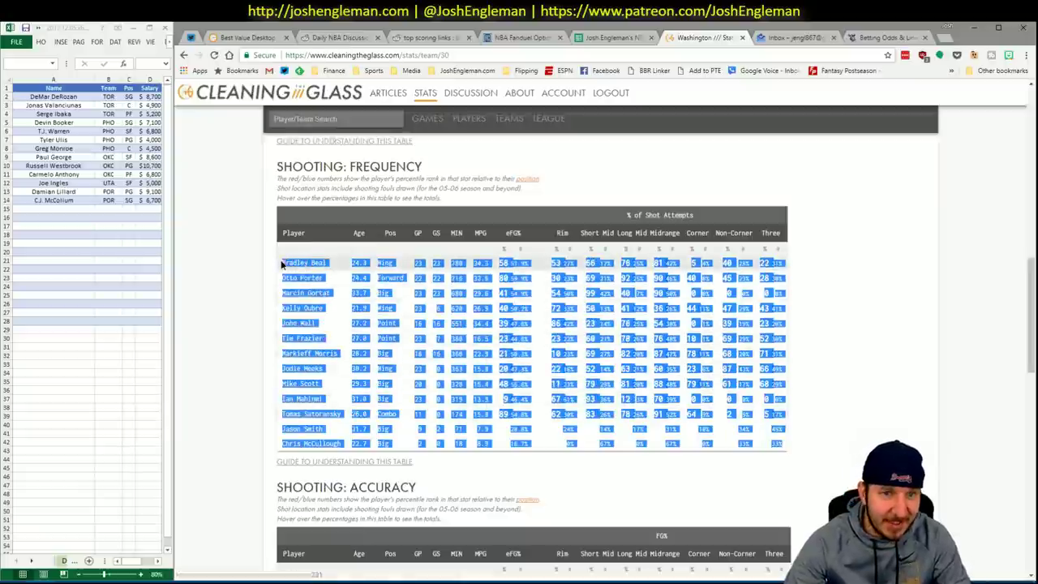
mouse_move(89, 581)
click(146, 536)
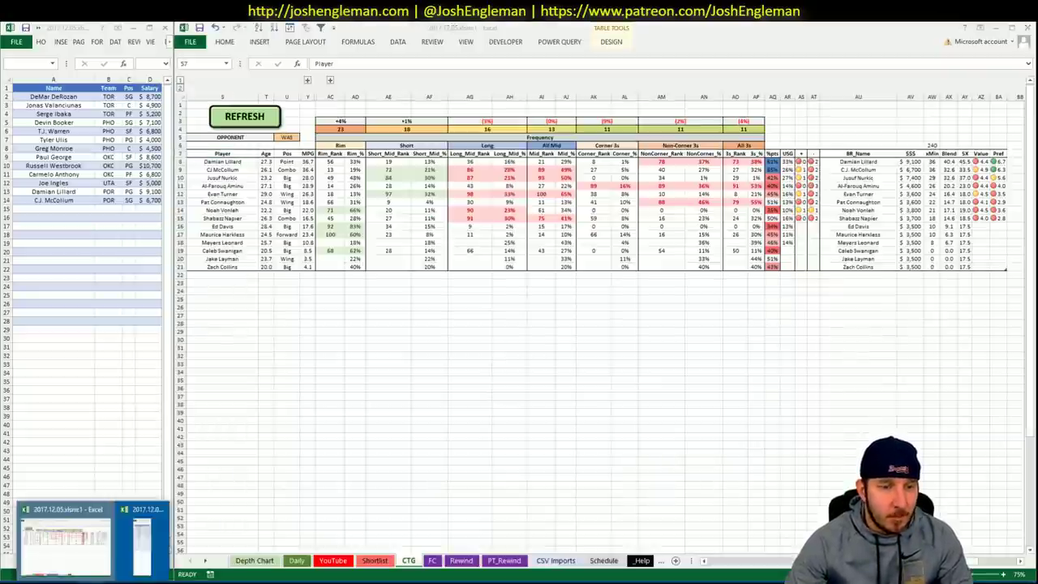
click(260, 118)
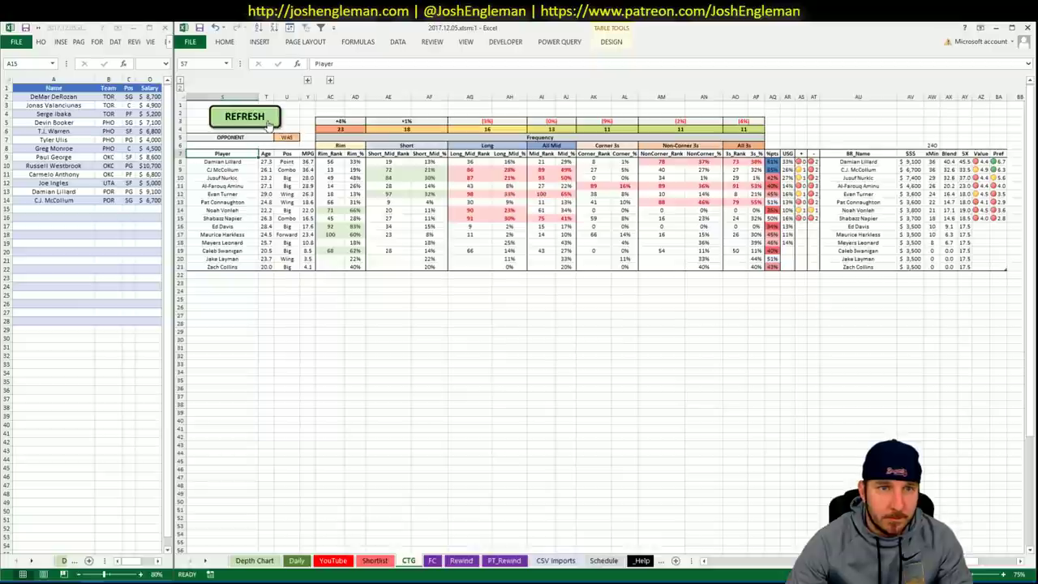
click(288, 138)
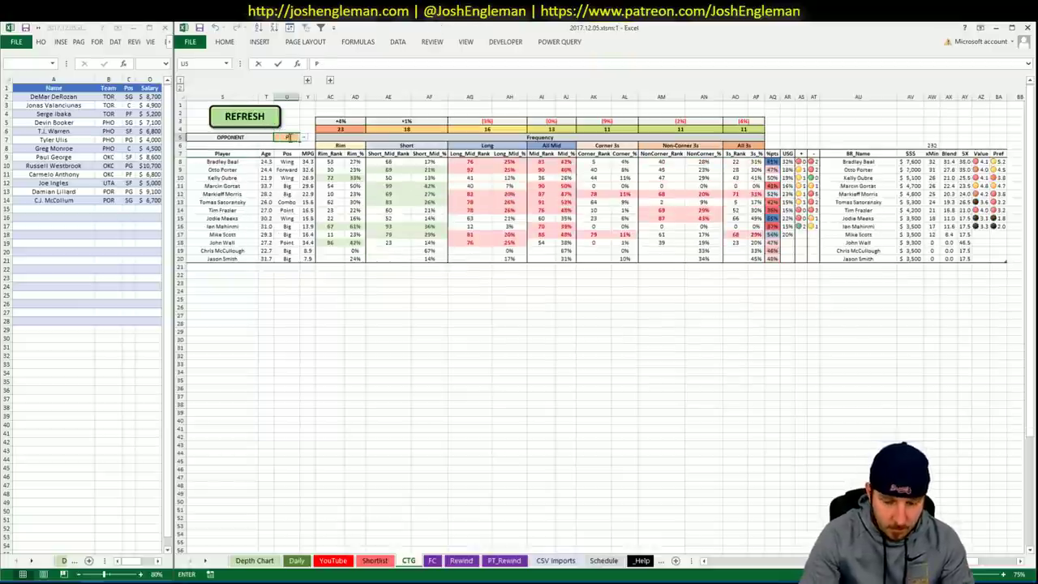
key(Delete)
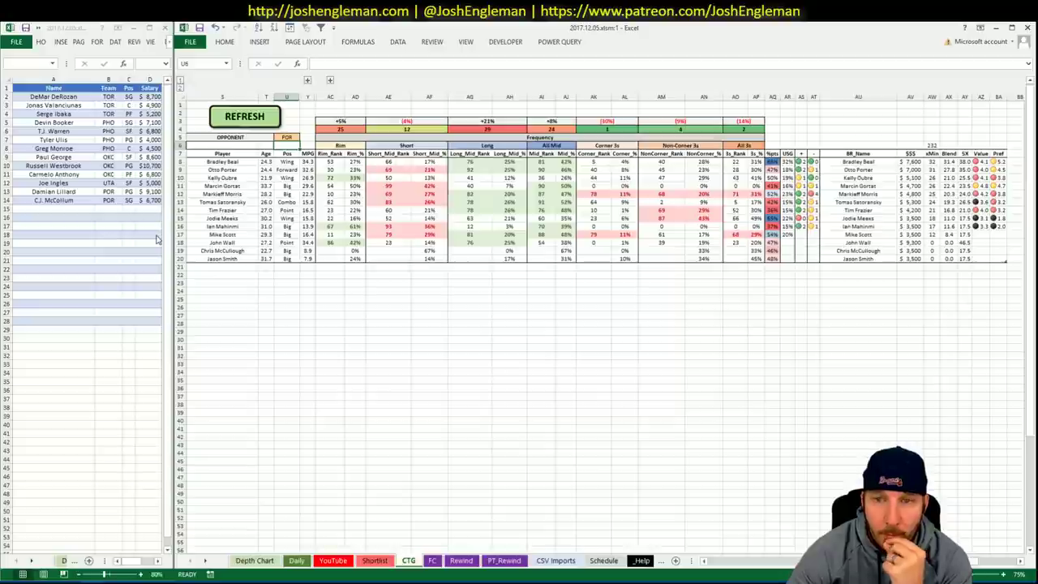
- Add Bradley Beal and Otto Porter to the first two empty rows of the shortlist table
click(64, 211)
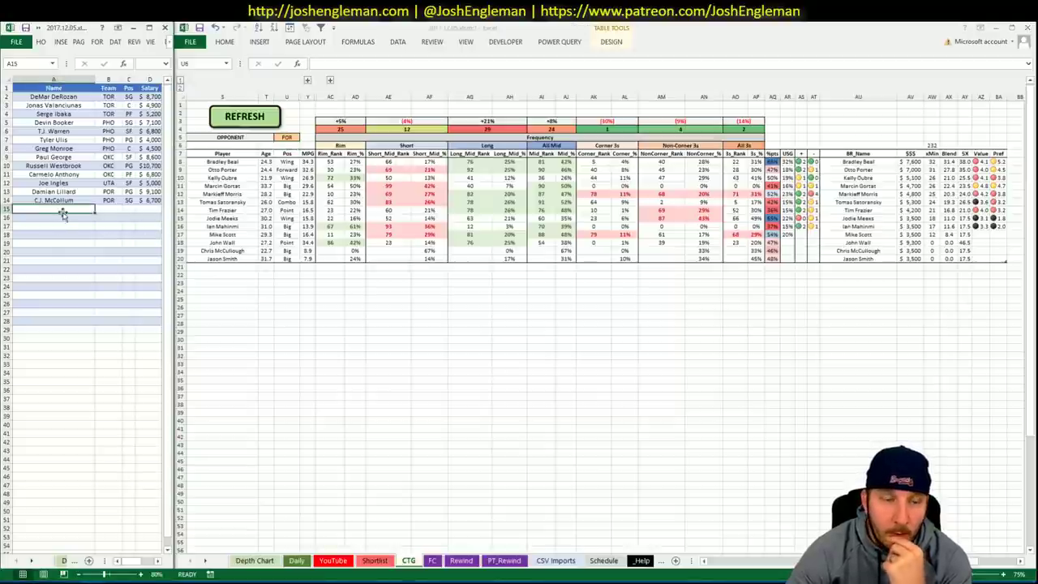
text(Bradley Beal)
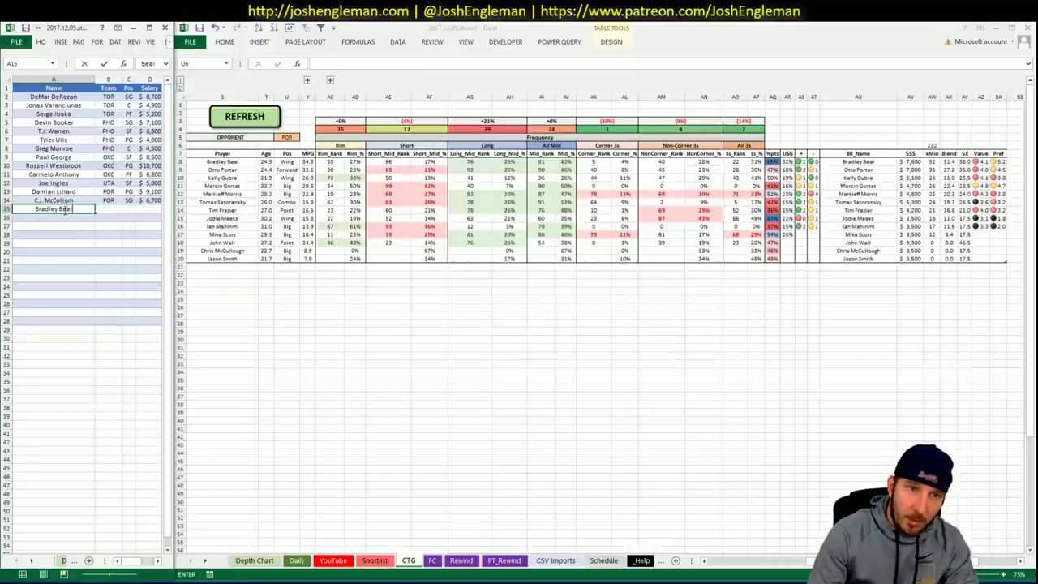
key(Return)
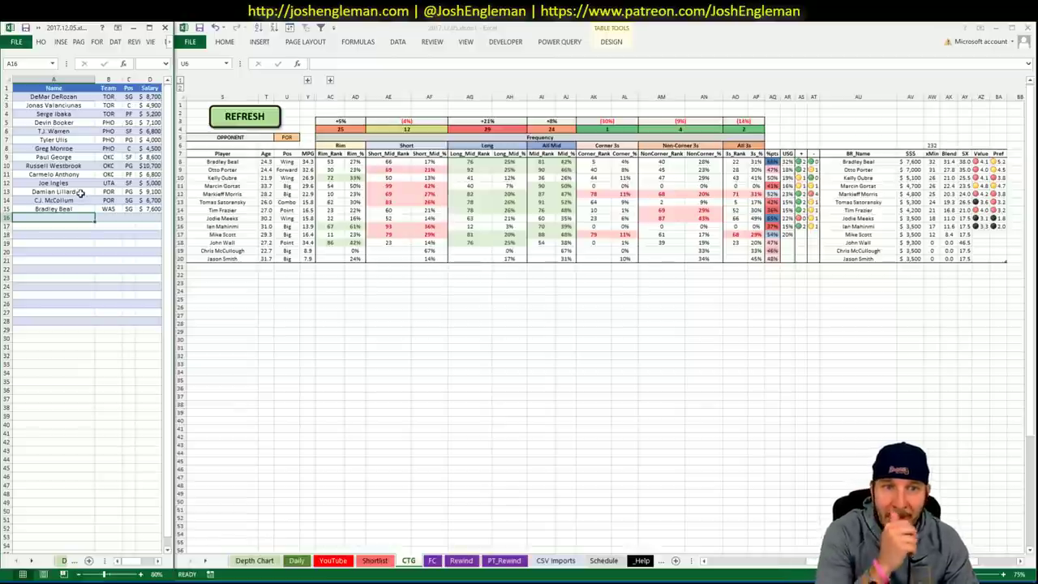
text(Otto Por)
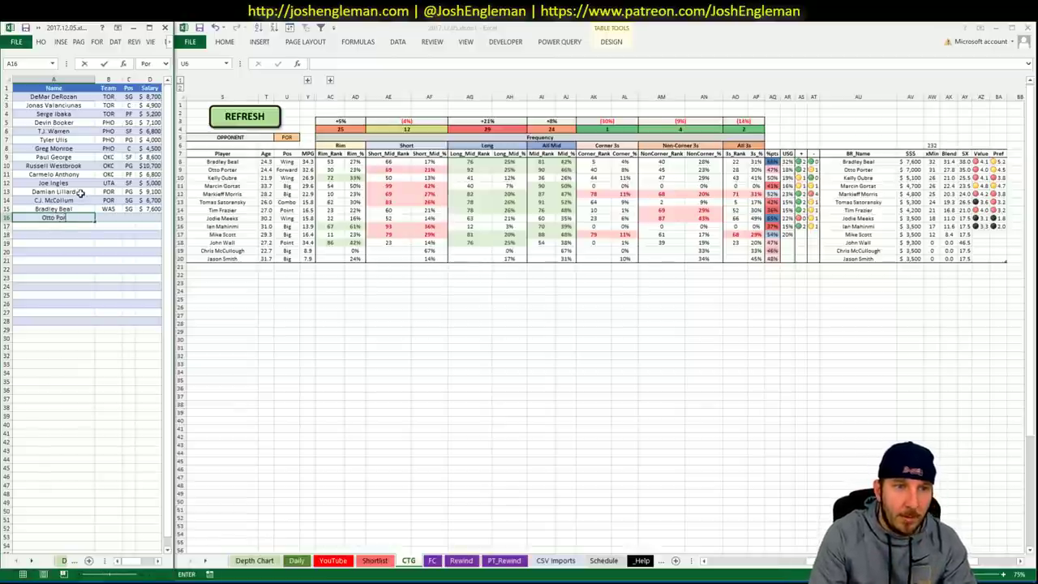
text(ter)
key(Return)
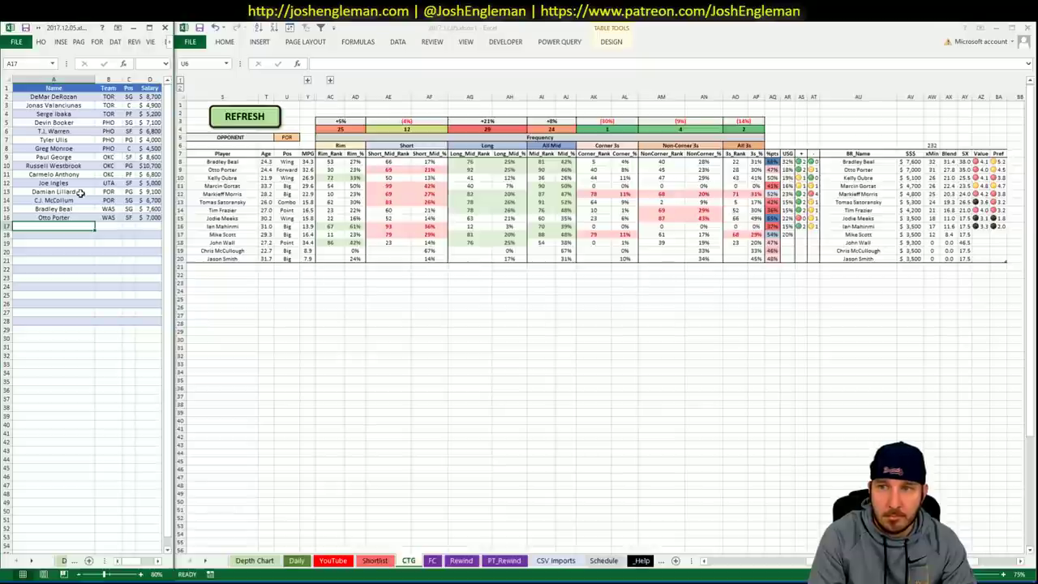
- Add Kelly Oubre and Marcin Gortat to the shortlist table below Otto Porter
text(Kel)
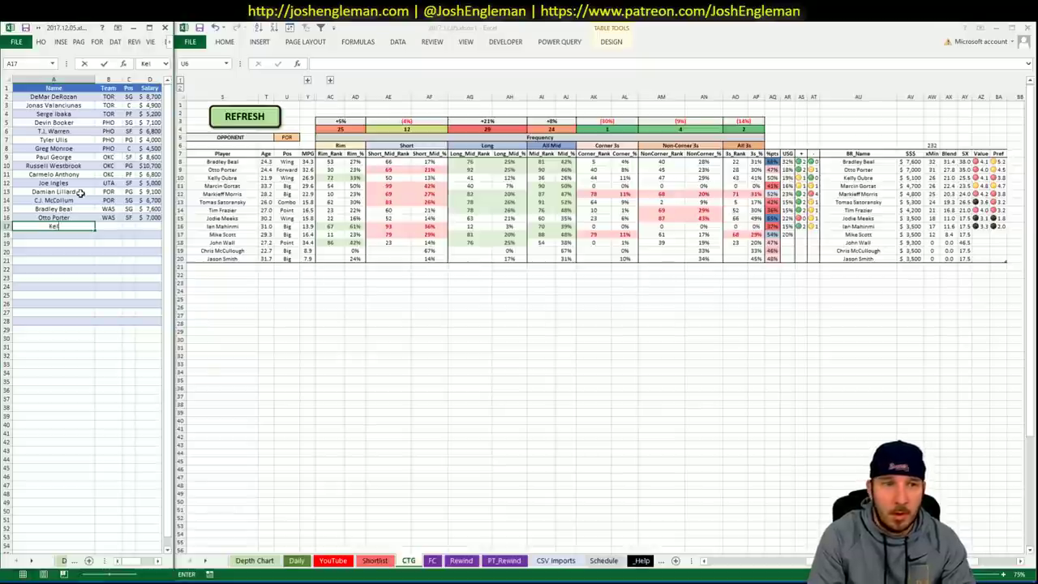
text(ly Oubre)
key(Return)
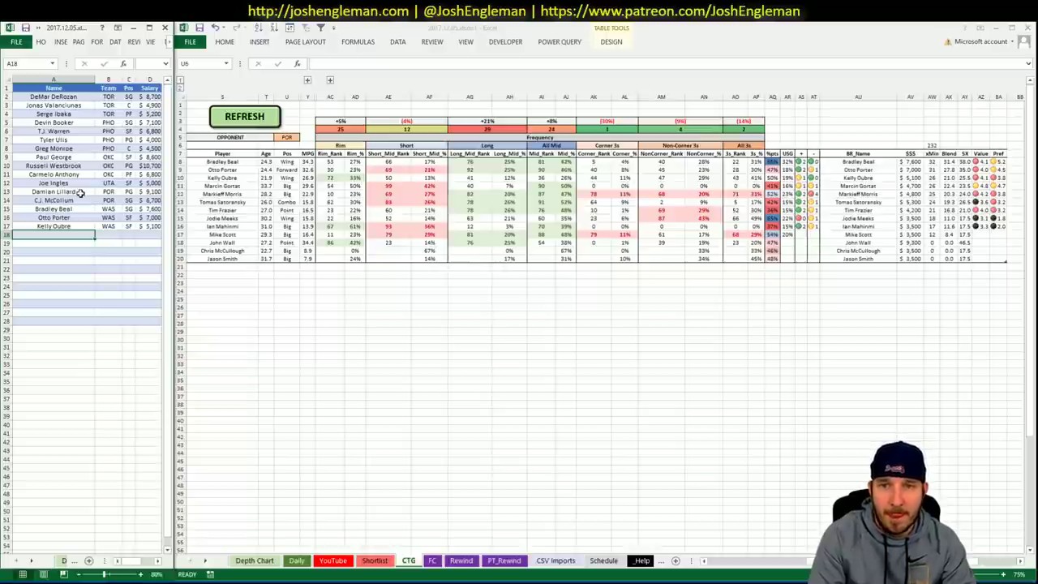
text(Ma)
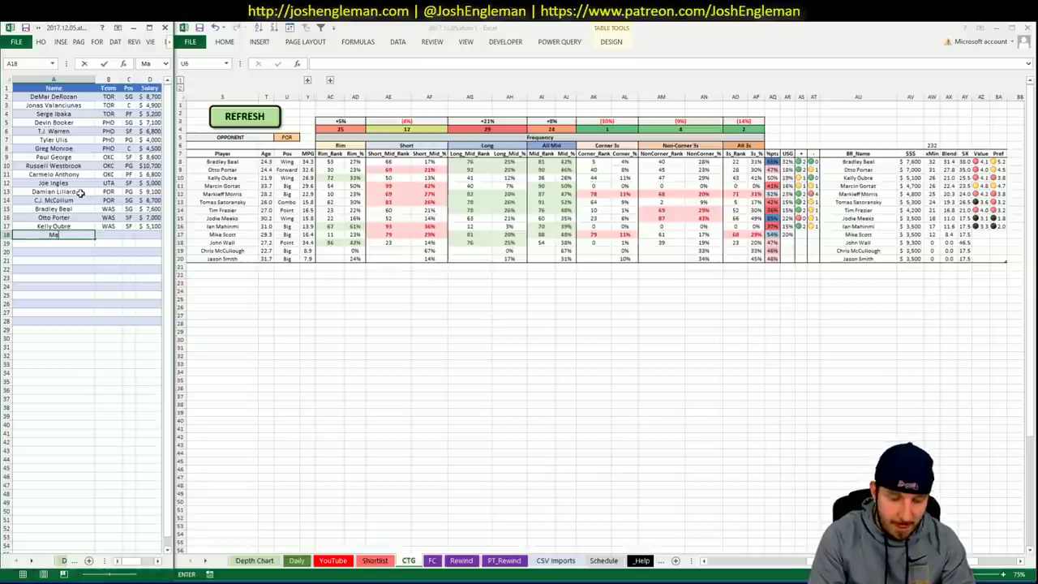
text(rcin Gortat)
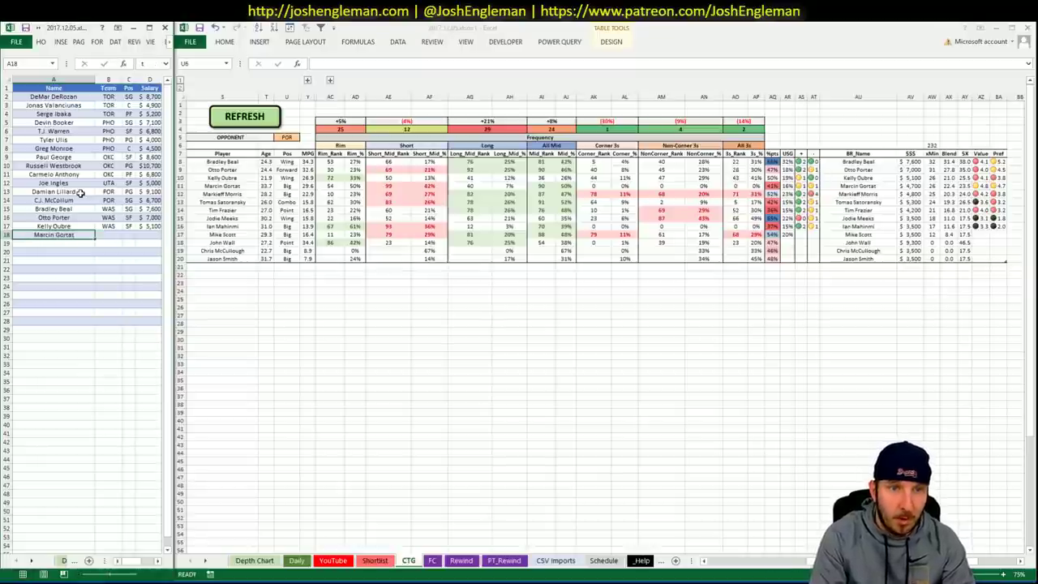
key(Return)
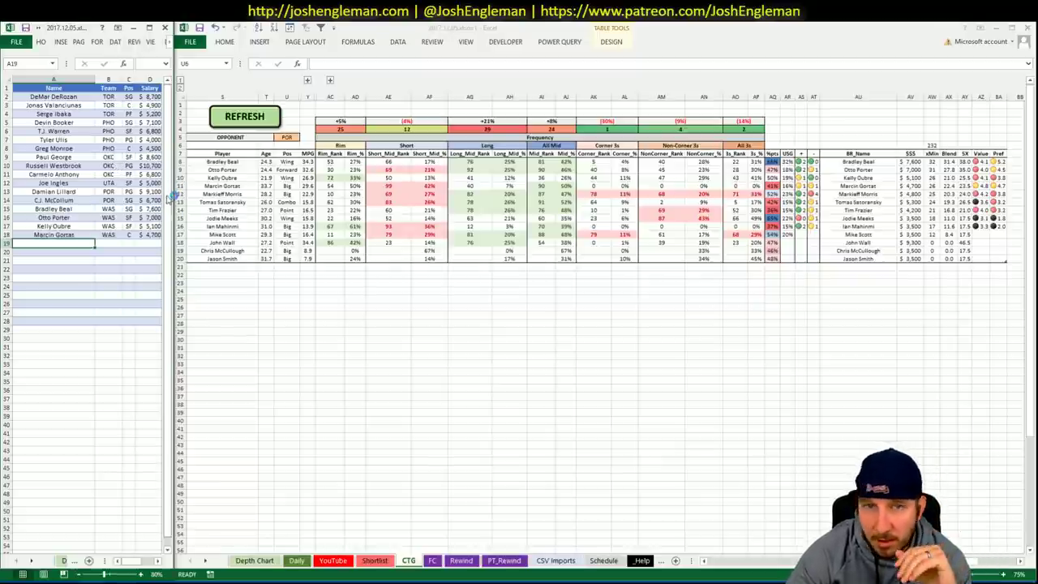
- Check Bradley Beal's projections on the Daily sheet, then switch to FantasyCruncher in the browser and examine his game log
click(314, 566)
click(300, 562)
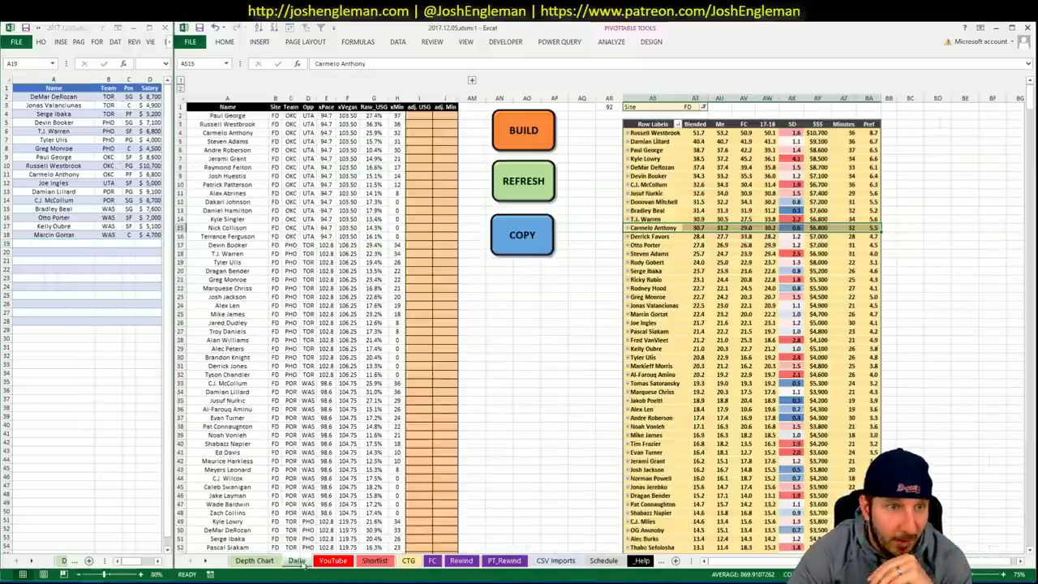
click(769, 210)
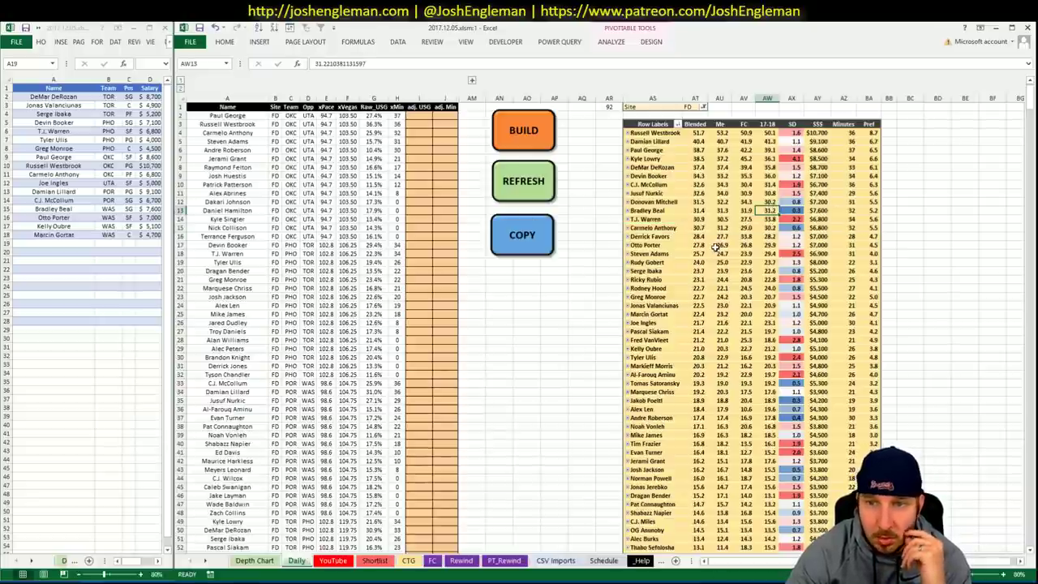
click(523, 236)
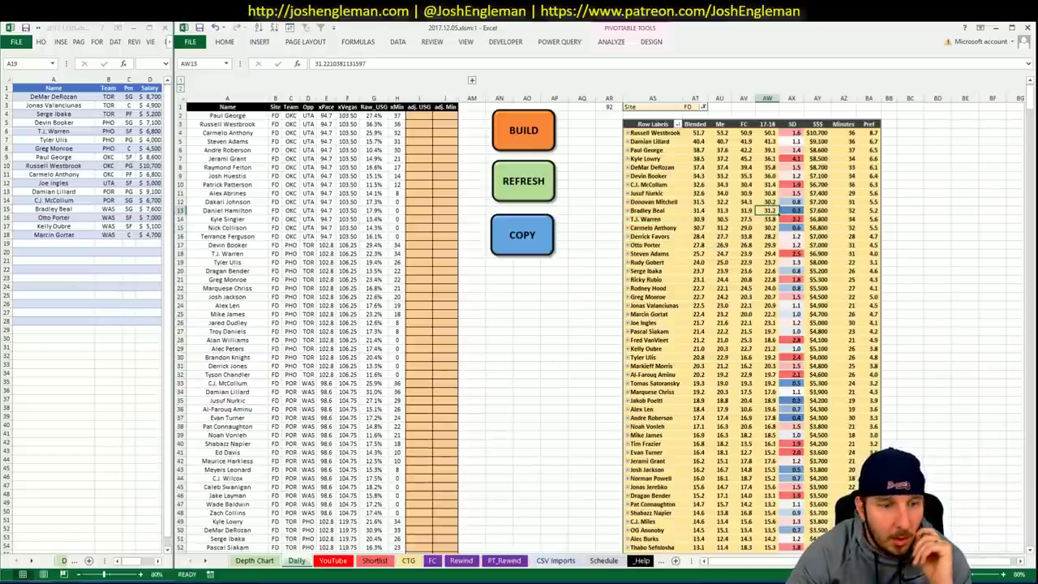
click(497, 36)
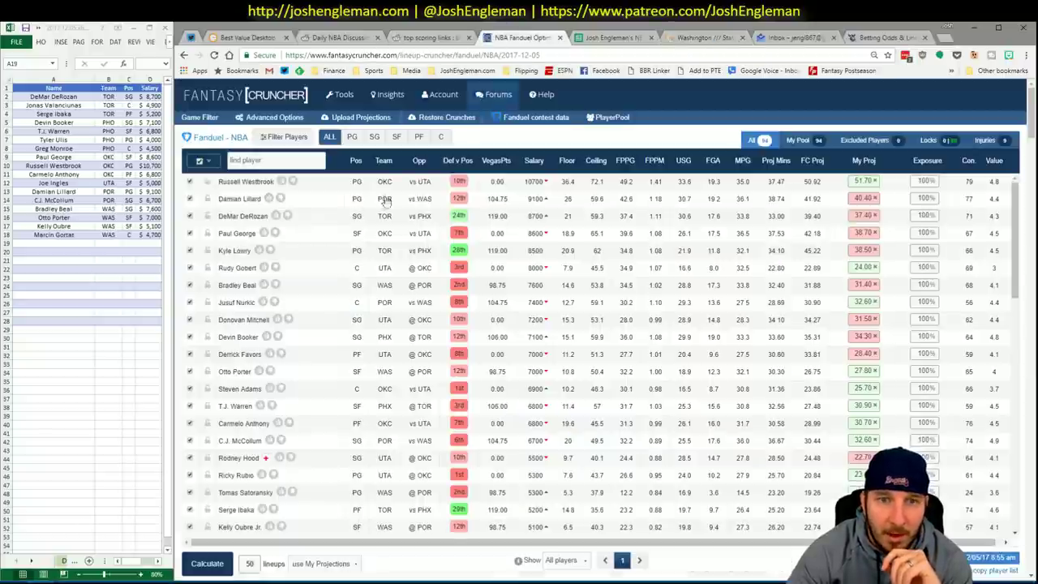
click(240, 287)
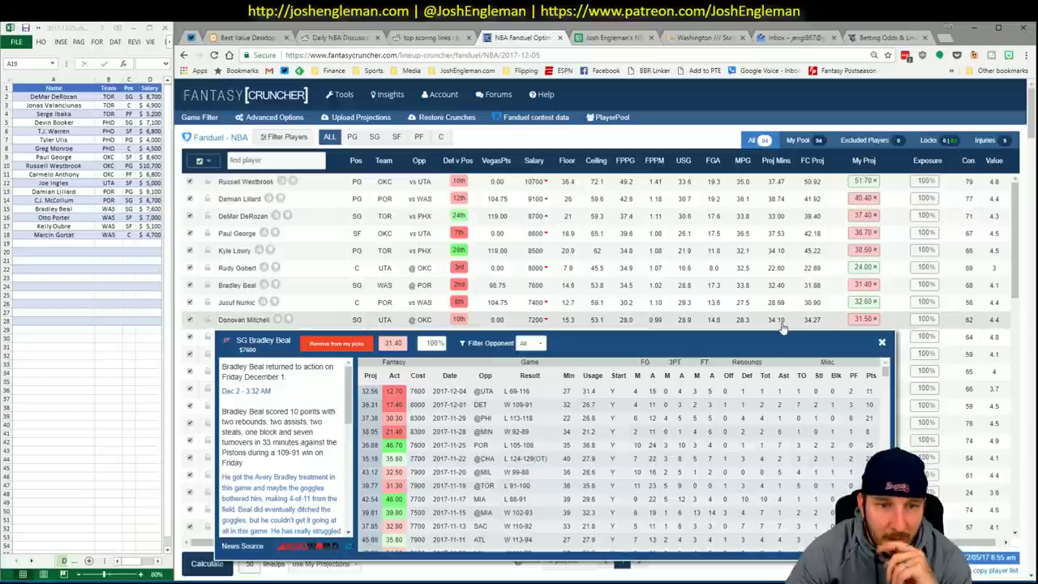
click(882, 342)
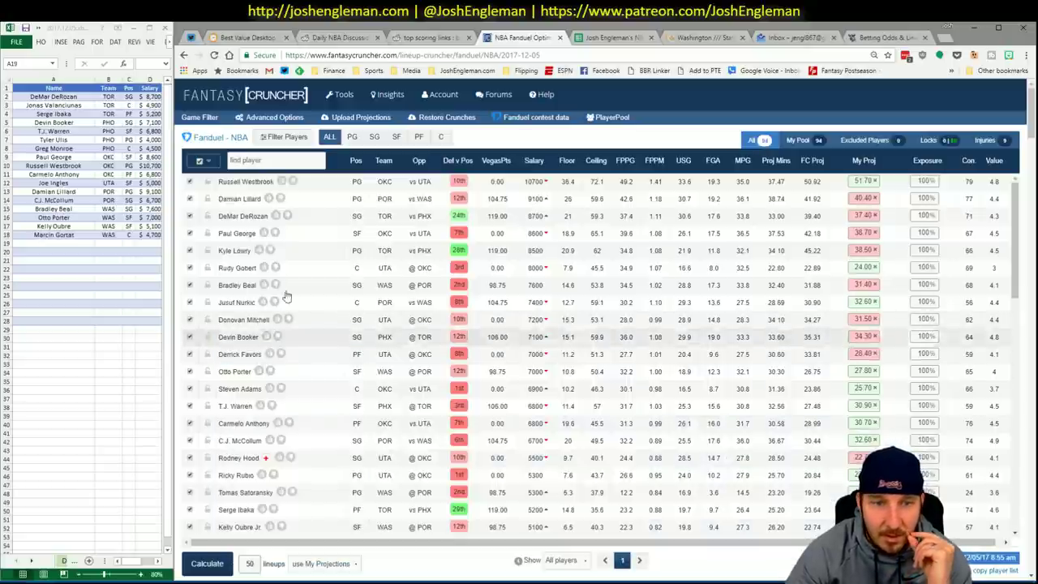
click(240, 286)
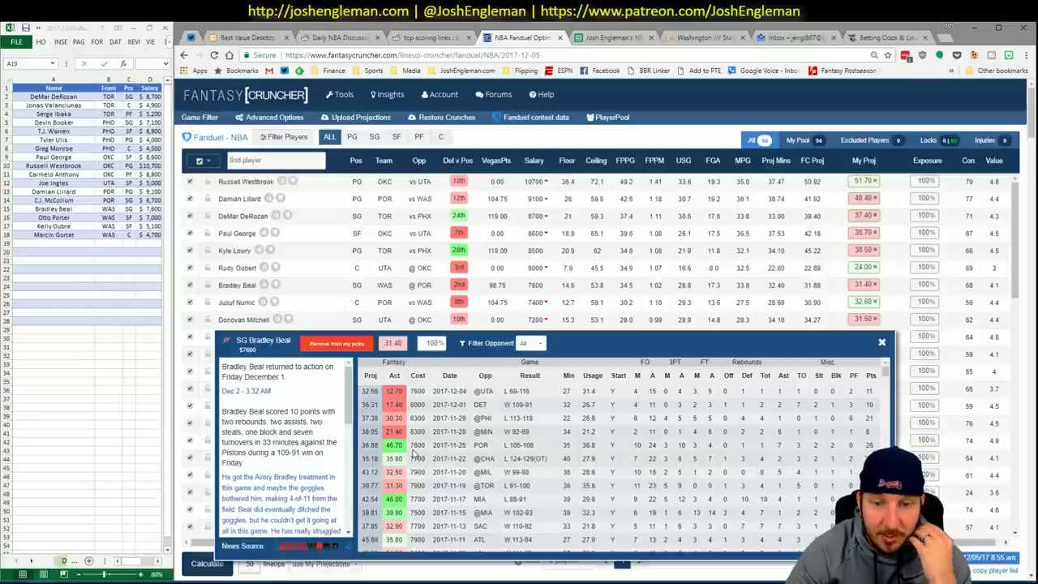
click(882, 341)
- Check Otto Porter's projections on the workbook's Daily sheet and examine his game log in FantasyCruncher
mouse_move(373, 106)
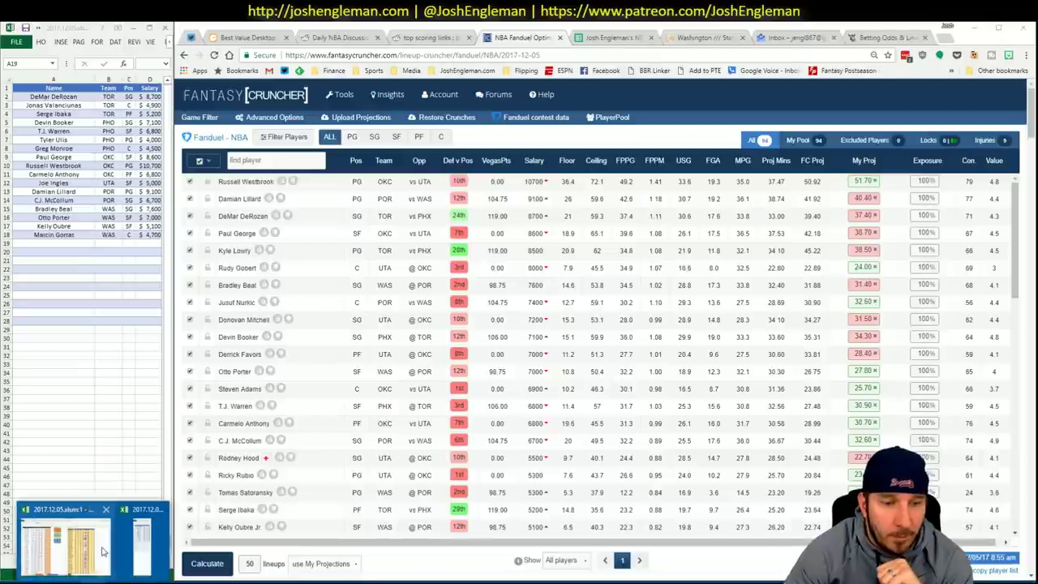
click(103, 552)
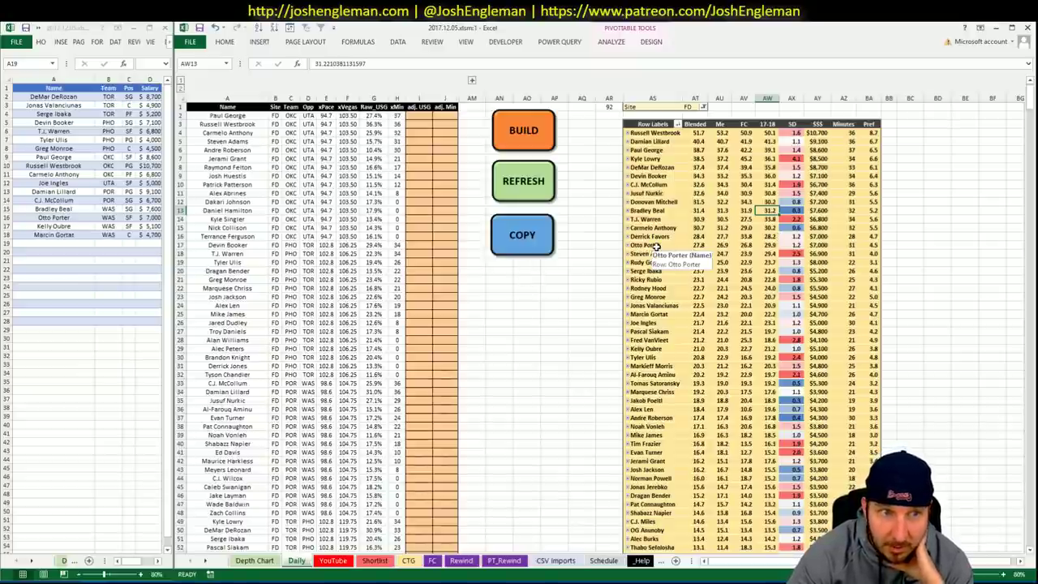
key(alt+Tab)
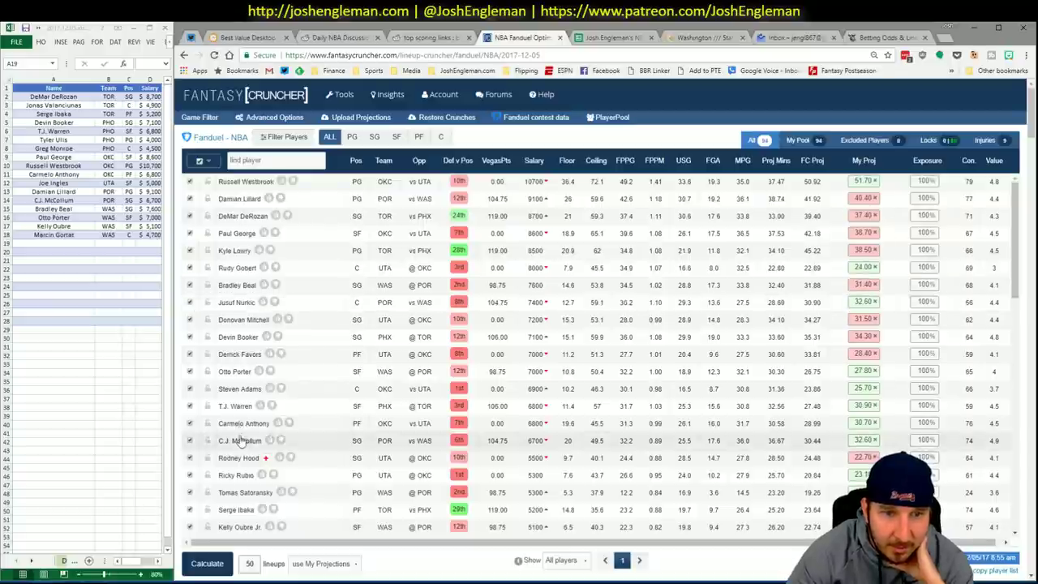
click(237, 371)
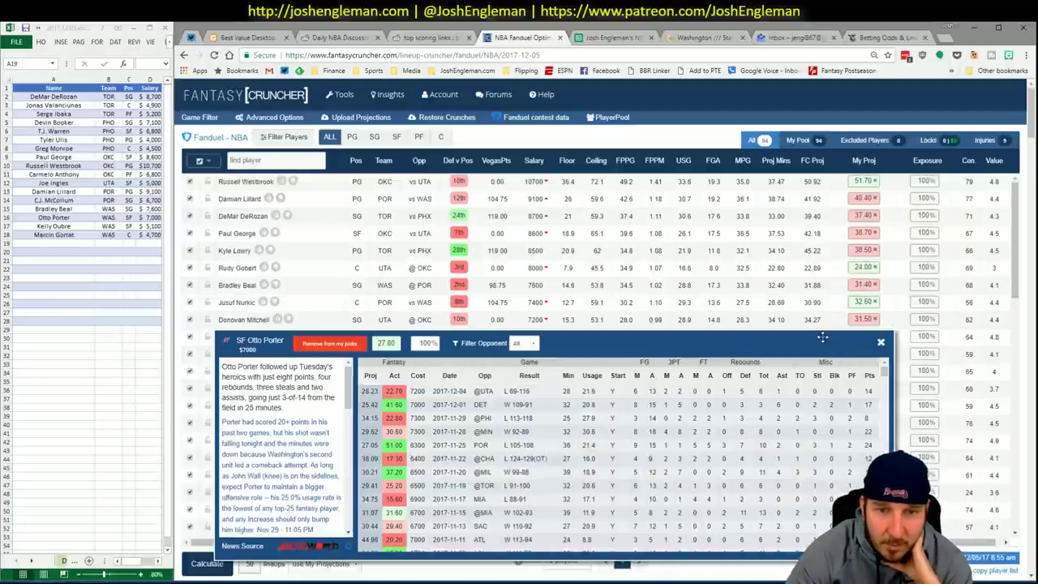
click(881, 341)
- Return to the workbook and compare the Washington players' recent minutes and FD and DK projections on the YouTube sheet with the Daily sheet
click(113, 578)
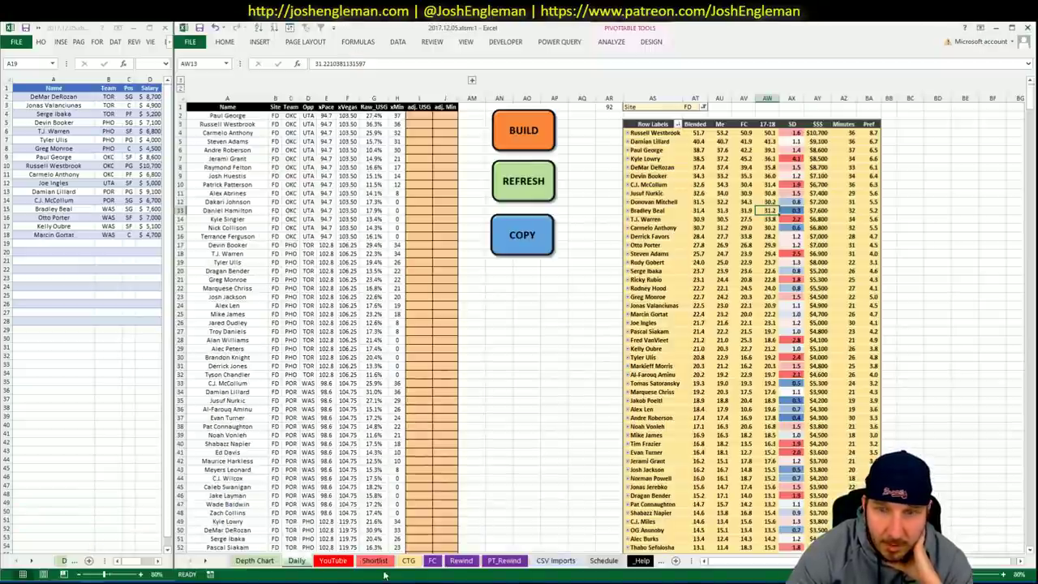
click(340, 562)
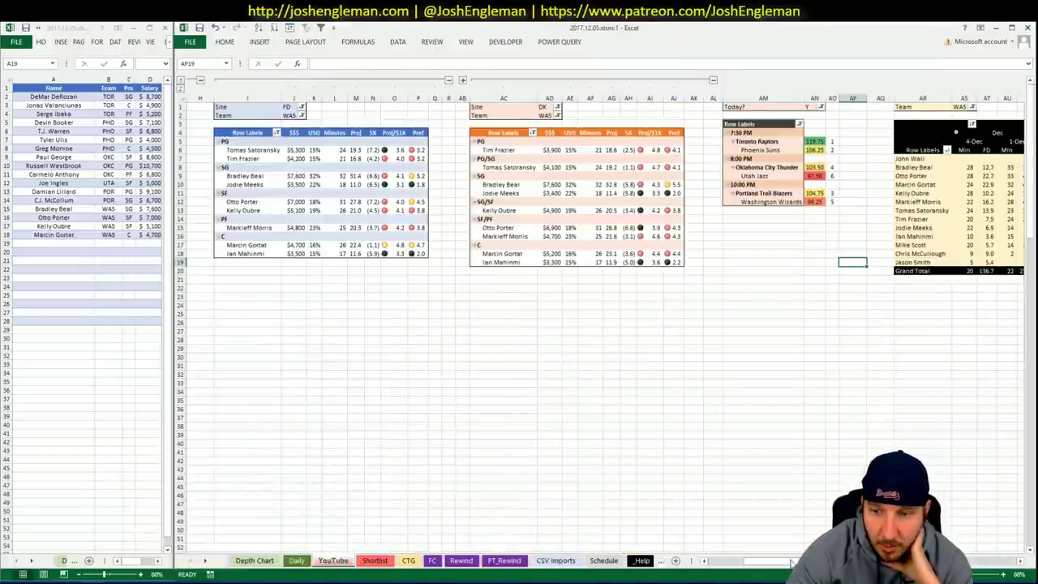
drag(791, 562, 803, 561)
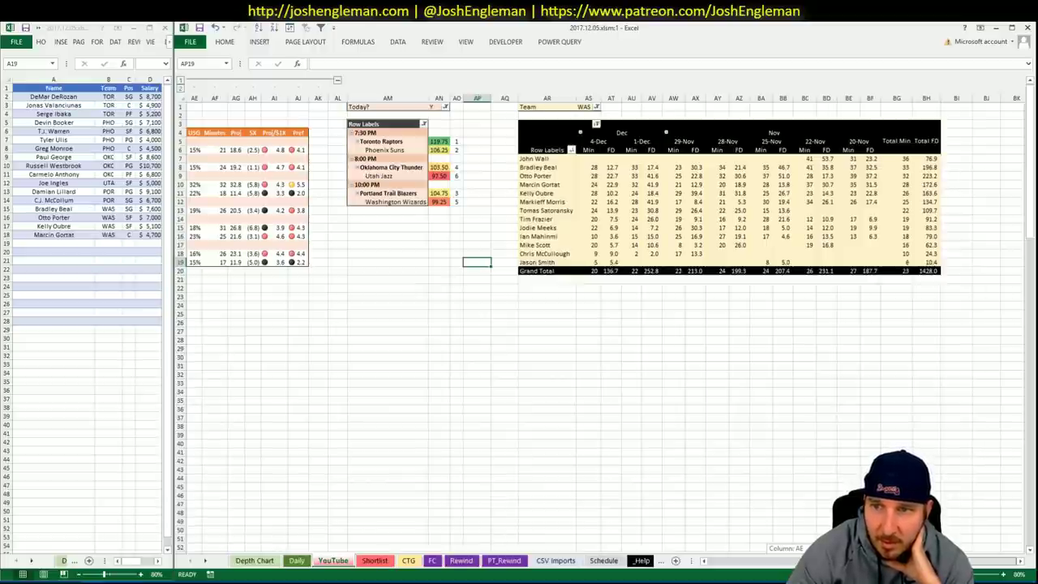
scroll(784, 547, left, 8)
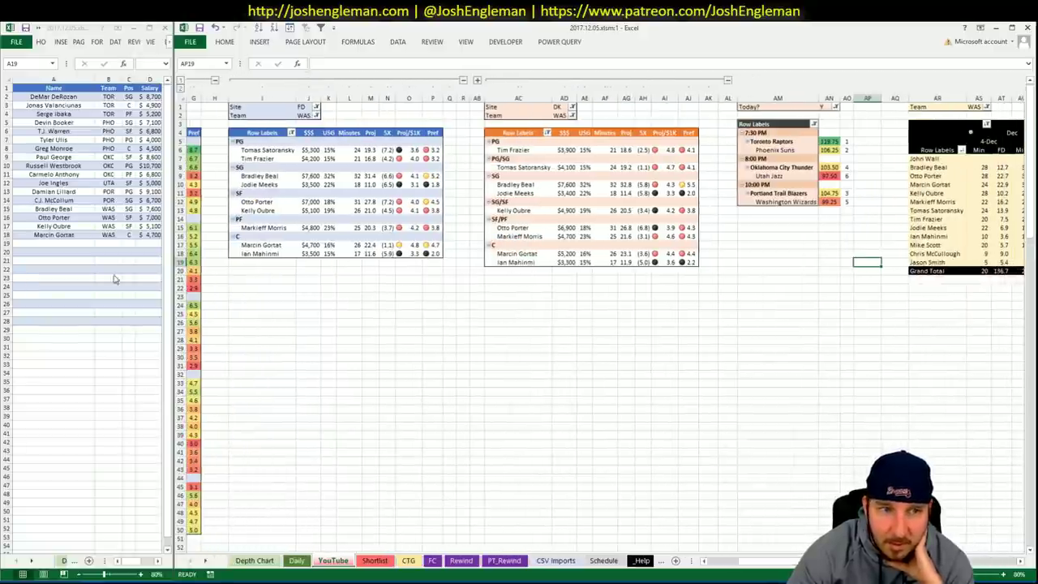
click(297, 560)
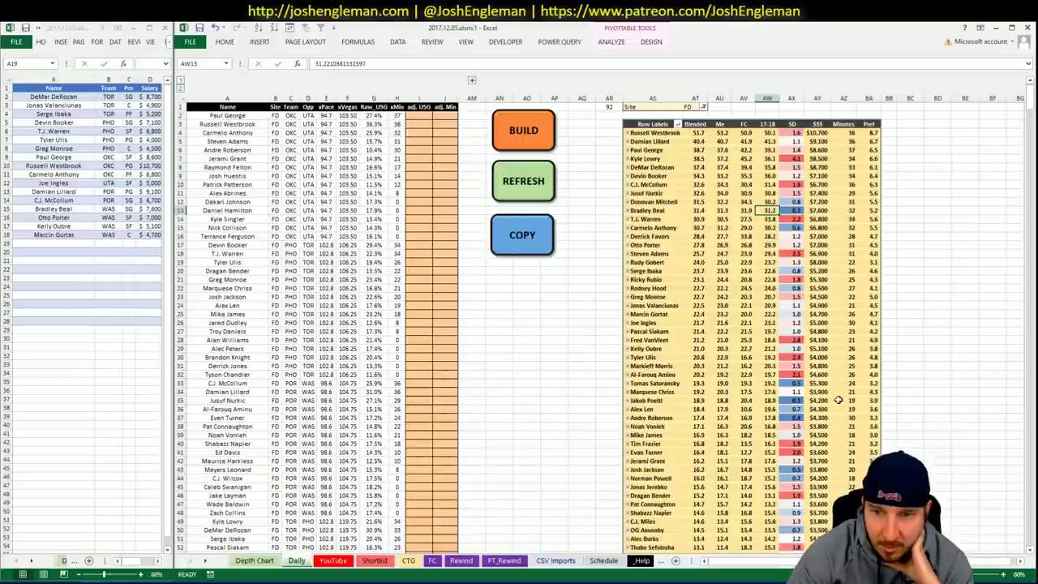
click(333, 561)
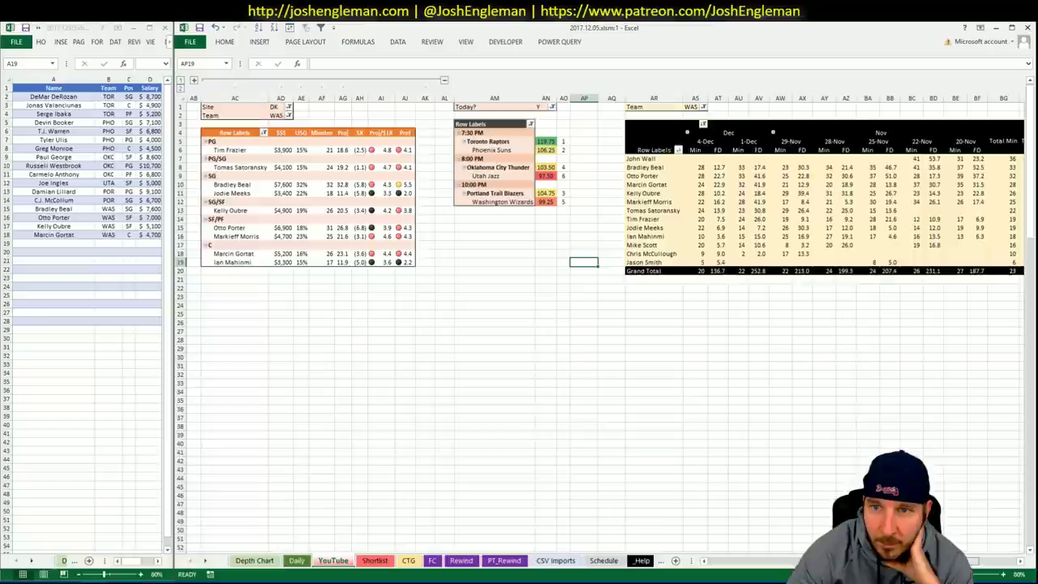
scroll(600, 316, left, 5)
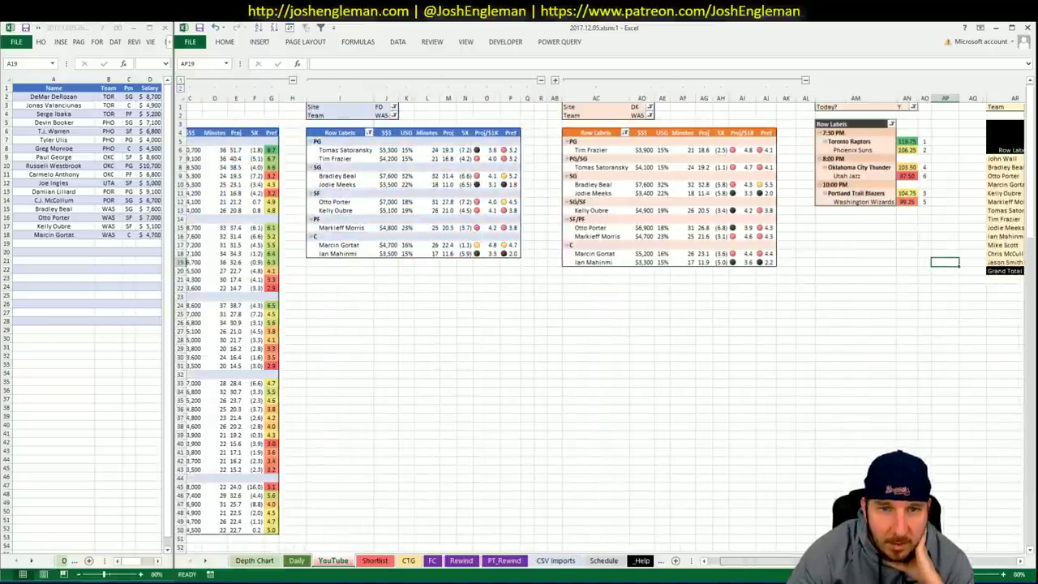
scroll(998, 534, right, 10)
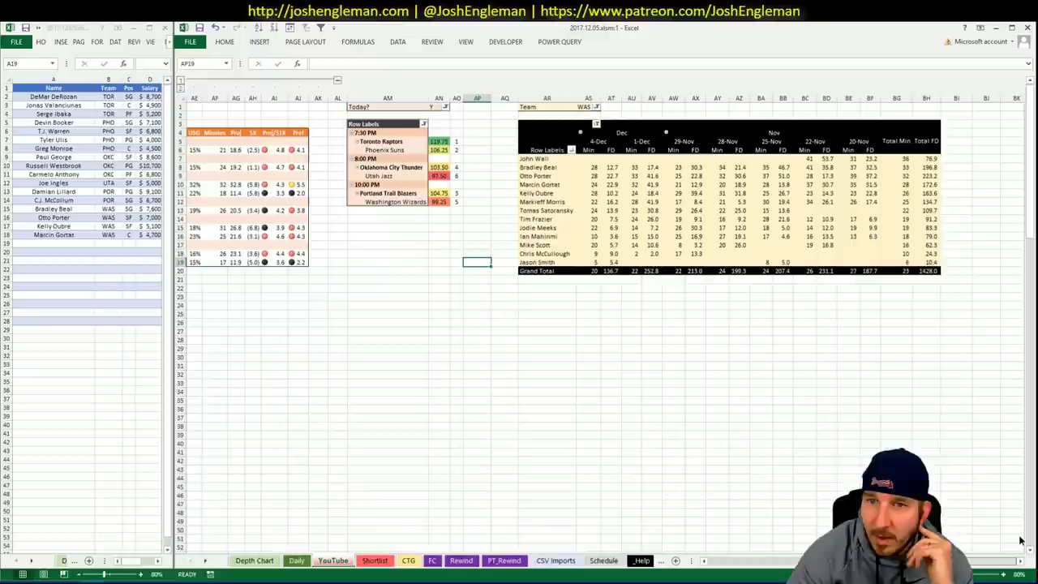
scroll(1021, 541, left, 5)
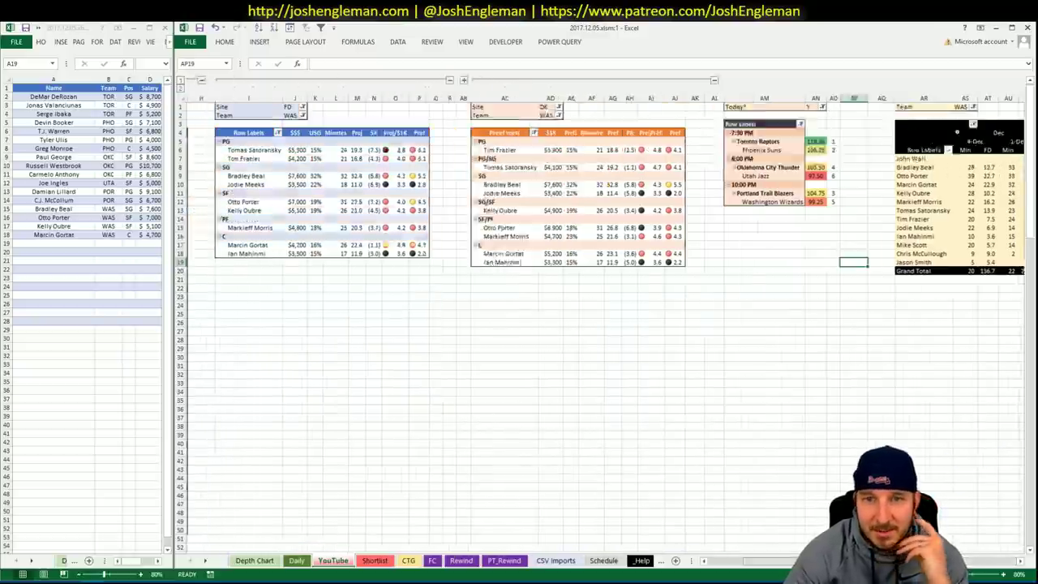
scroll(458, 420, left, 5)
scroll(458, 419, right, 4)
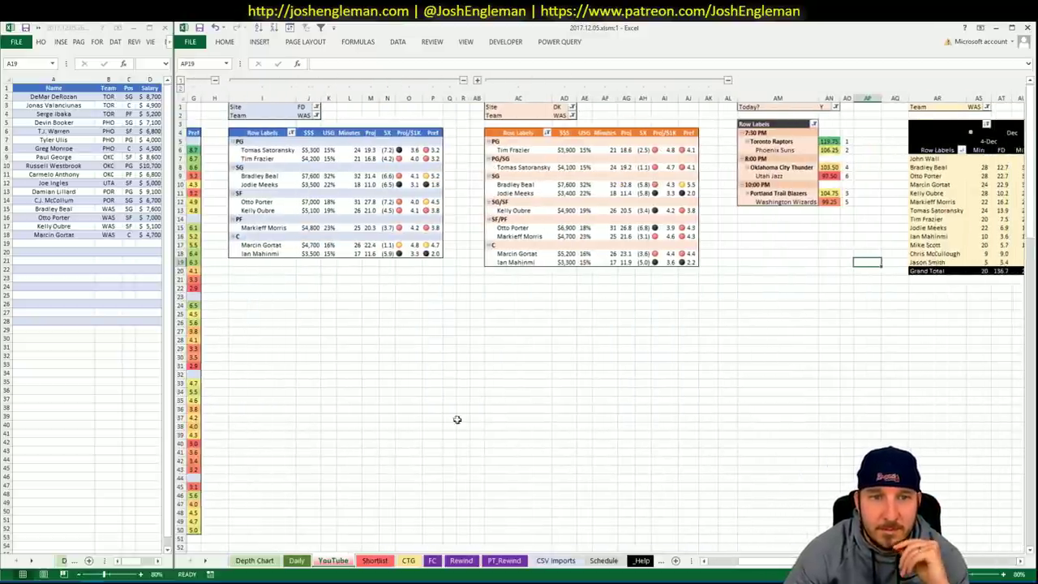
- Delete Kelly Oubre's row from the shortlist table and recheck the Washington players' recent minutes on the YouTube sheet
right_click(72, 227)
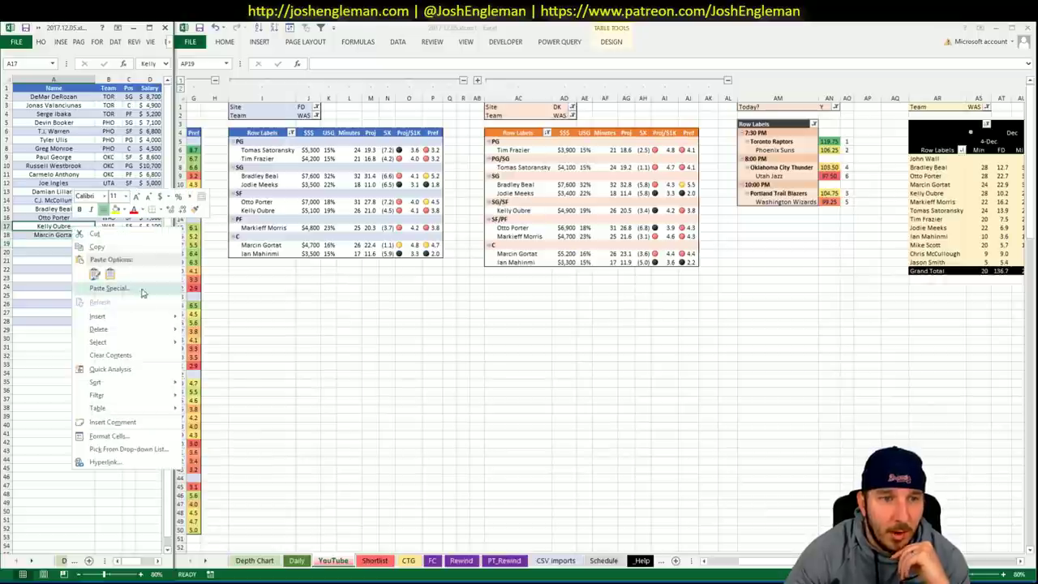
mouse_move(162, 329)
click(227, 343)
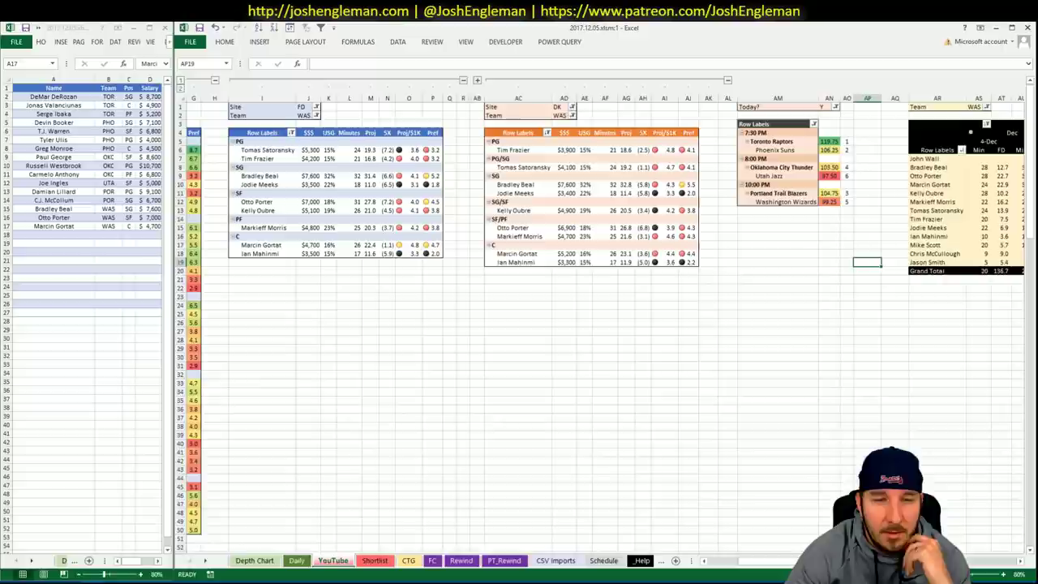
scroll(998, 561, right, 6)
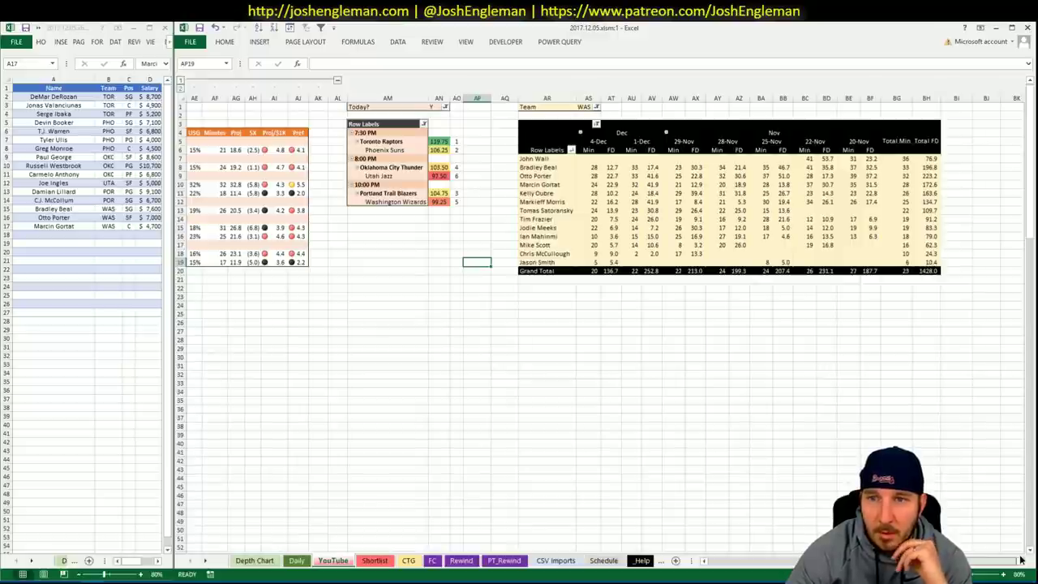
drag(1022, 559, 738, 560)
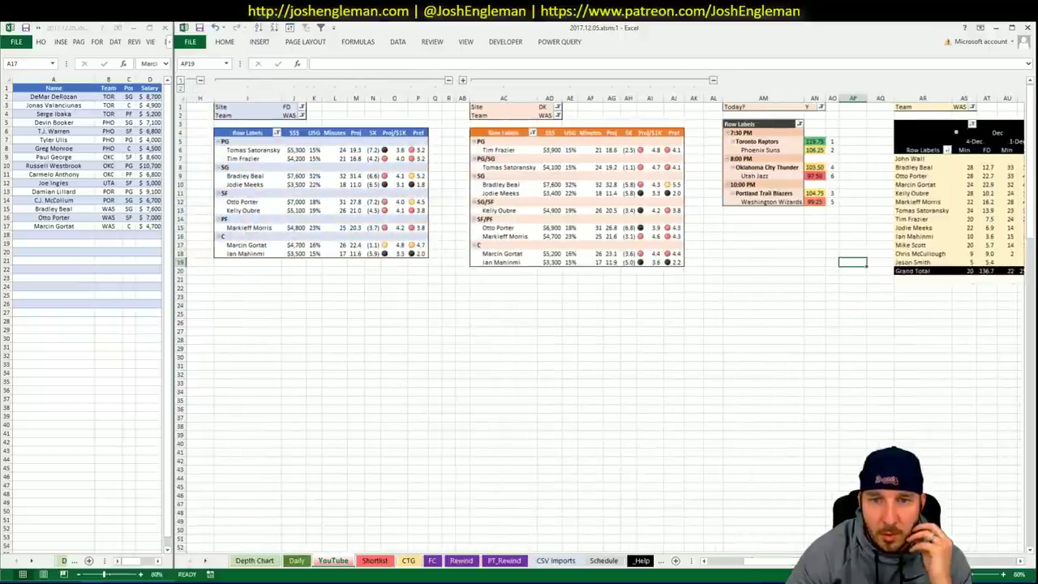
- Compare the Washington players' projections on the Daily sheet with those on the YouTube sheet
click(695, 443)
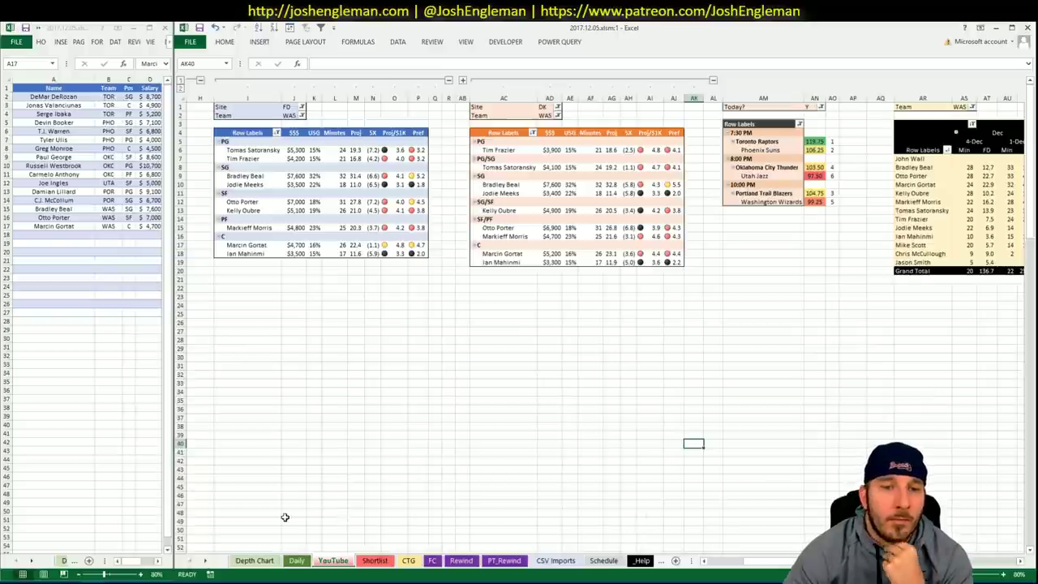
click(297, 560)
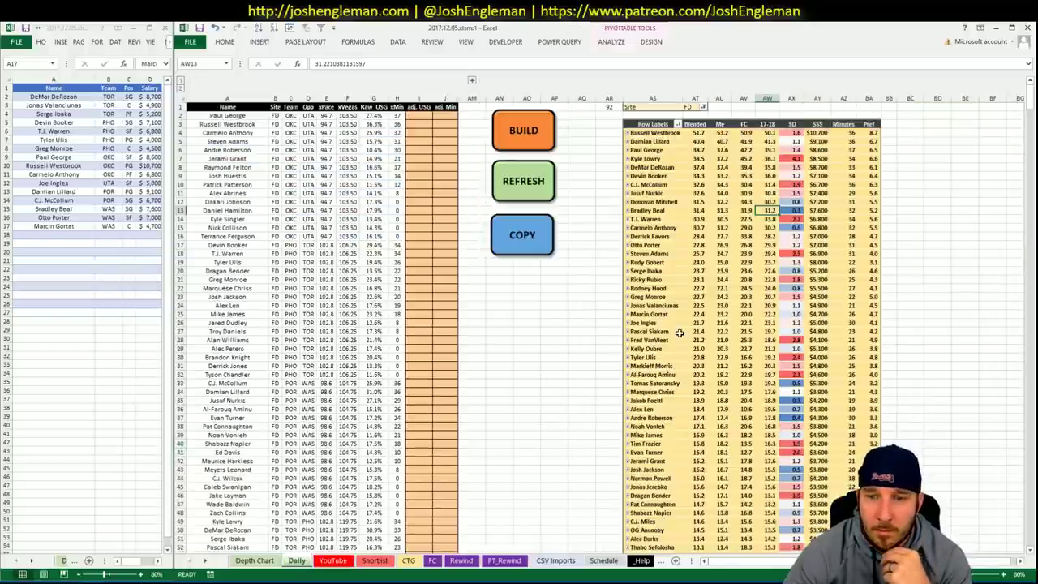
click(332, 560)
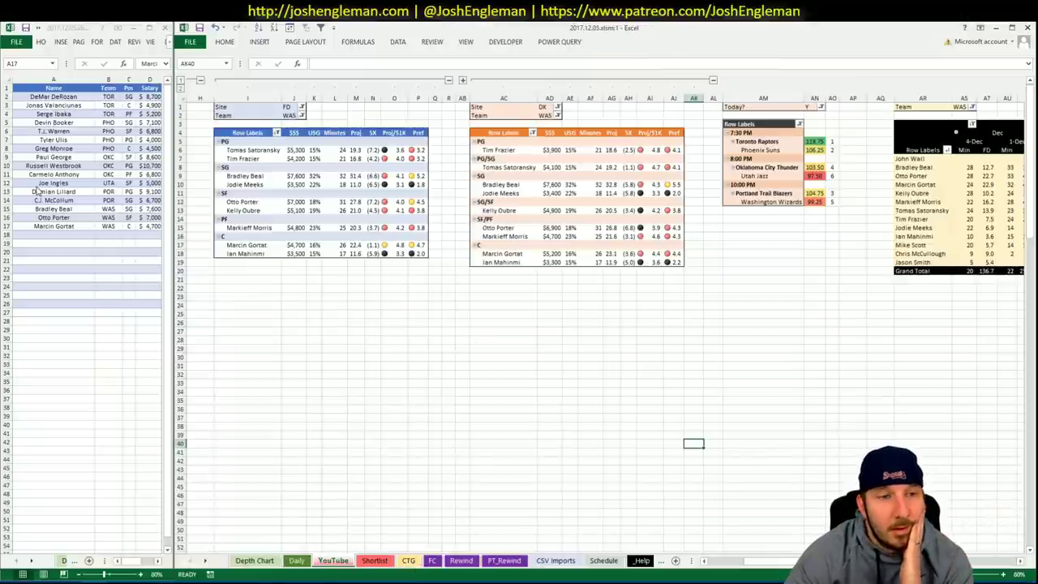
- Delete the empty rows below Marcin Gortat from the shortlist table
click(91, 88)
click(77, 234)
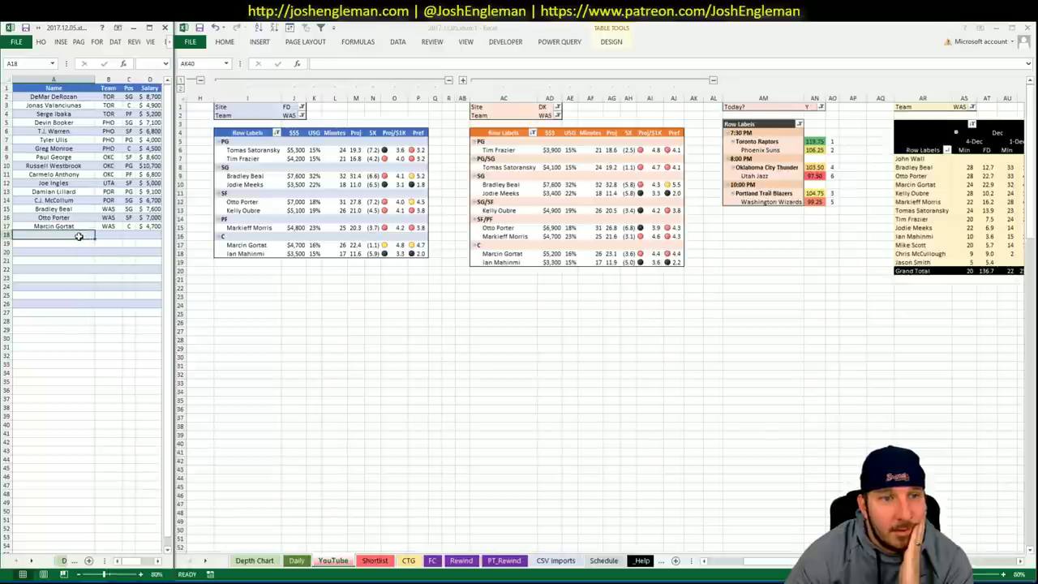
drag(76, 235, 71, 310)
right_click(71, 310)
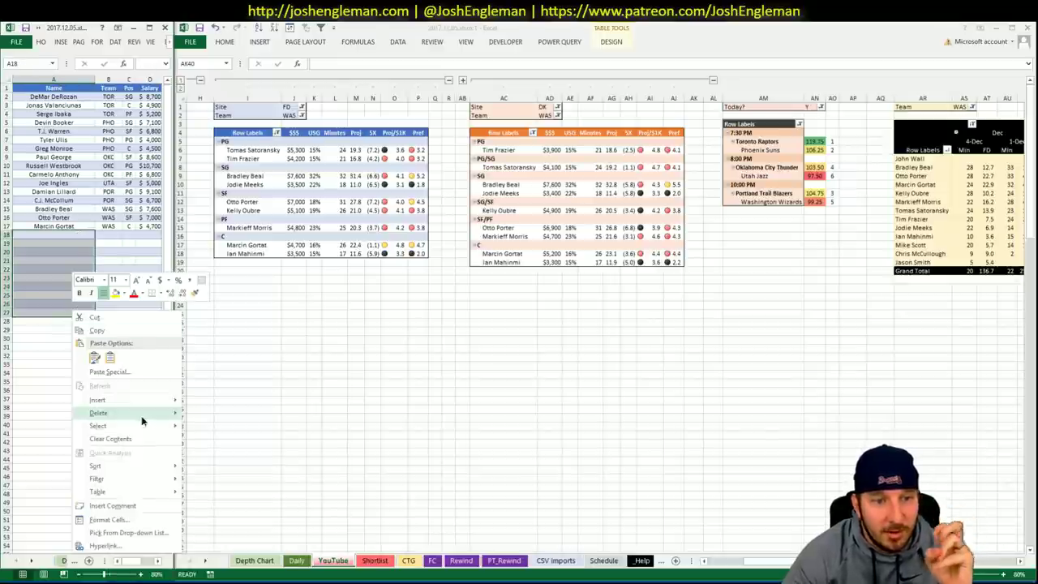
click(214, 428)
- Sort the shortlist table by position from PG to C, with salaries in descending order within each position
click(81, 193)
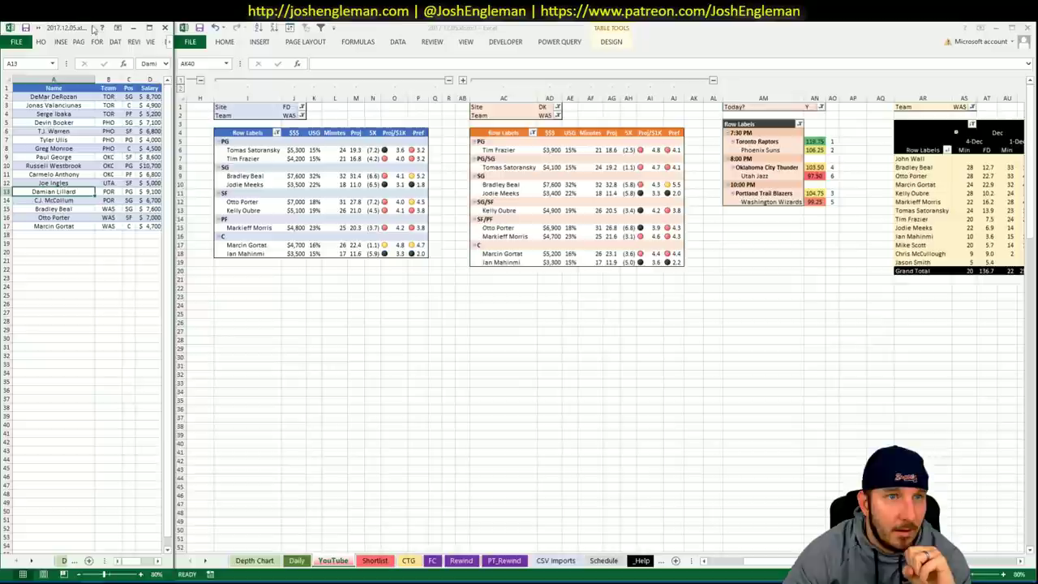
click(116, 41)
click(95, 77)
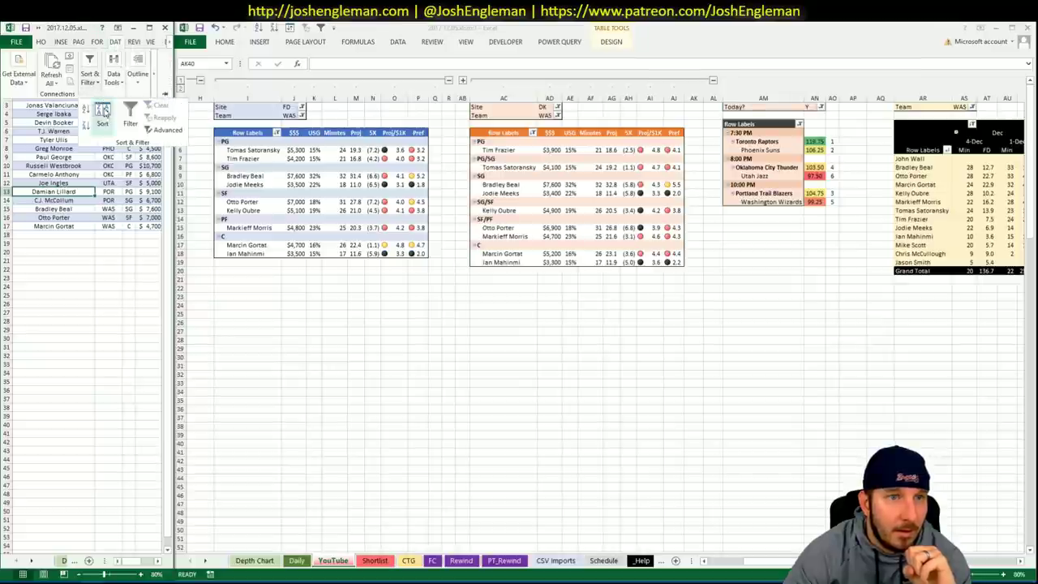
click(103, 114)
click(618, 415)
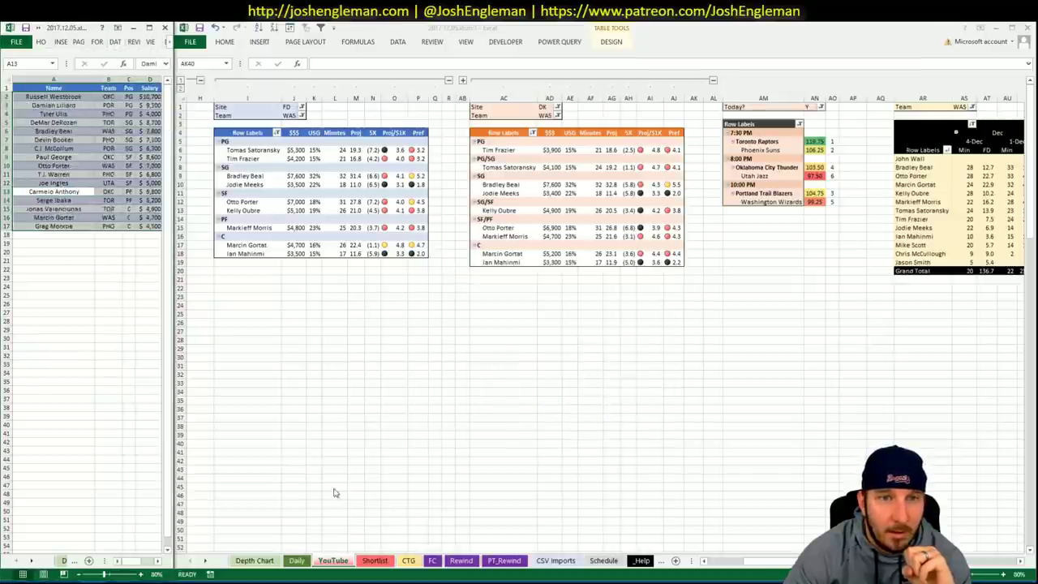
- Switch to FantasyCruncher in the browser and lock Russell Westbrook and Devin Booker in the generated FanDuel lineups
key(alt+Tab)
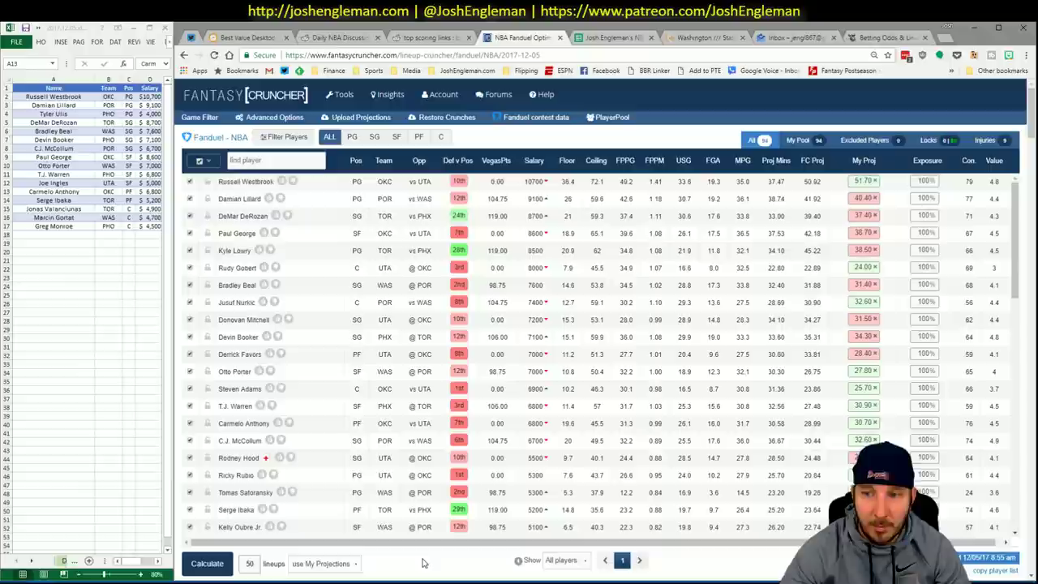
scroll(416, 565, down, 5)
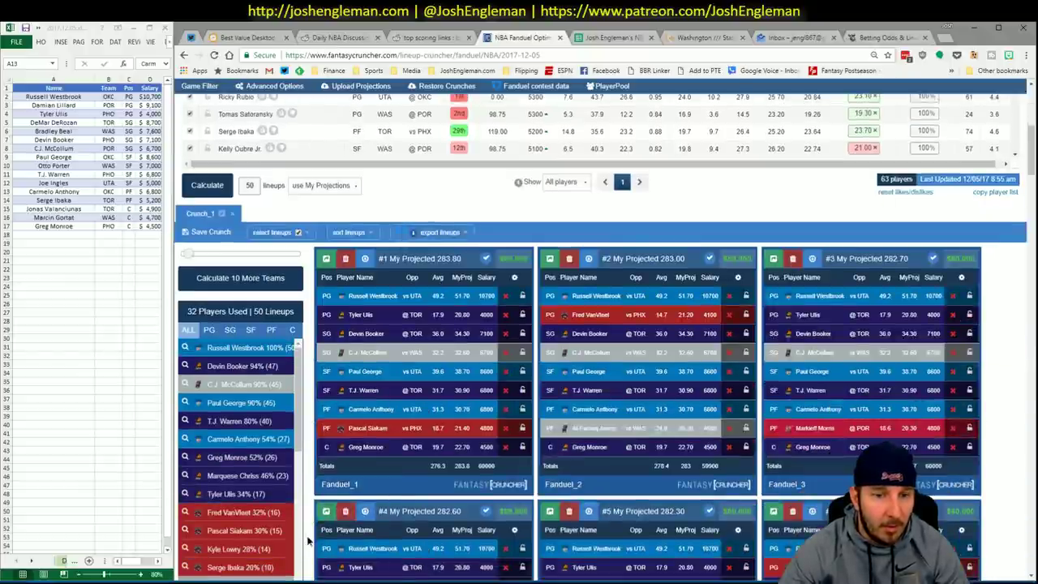
scroll(308, 541, down, 2)
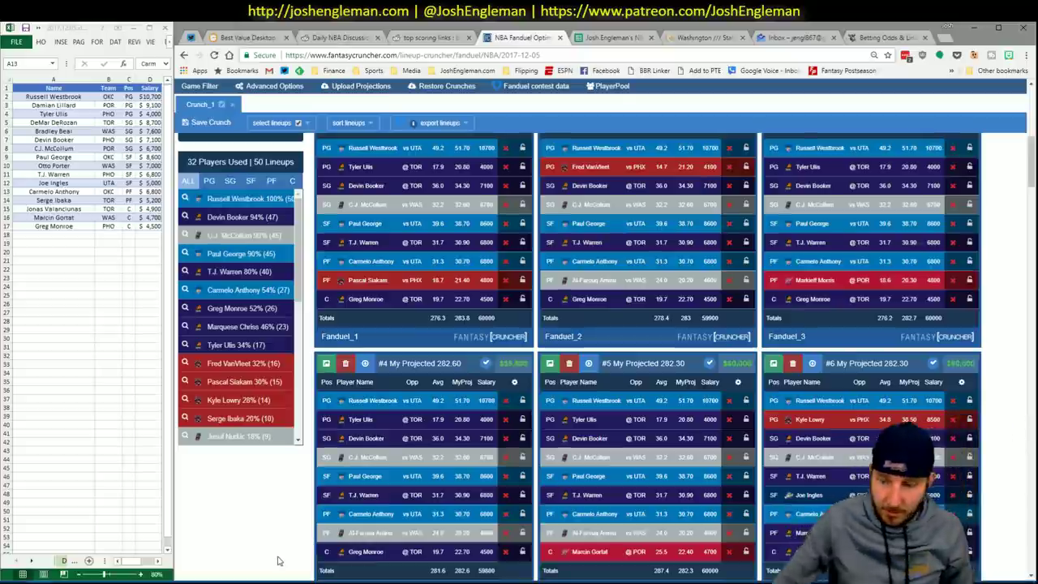
click(522, 148)
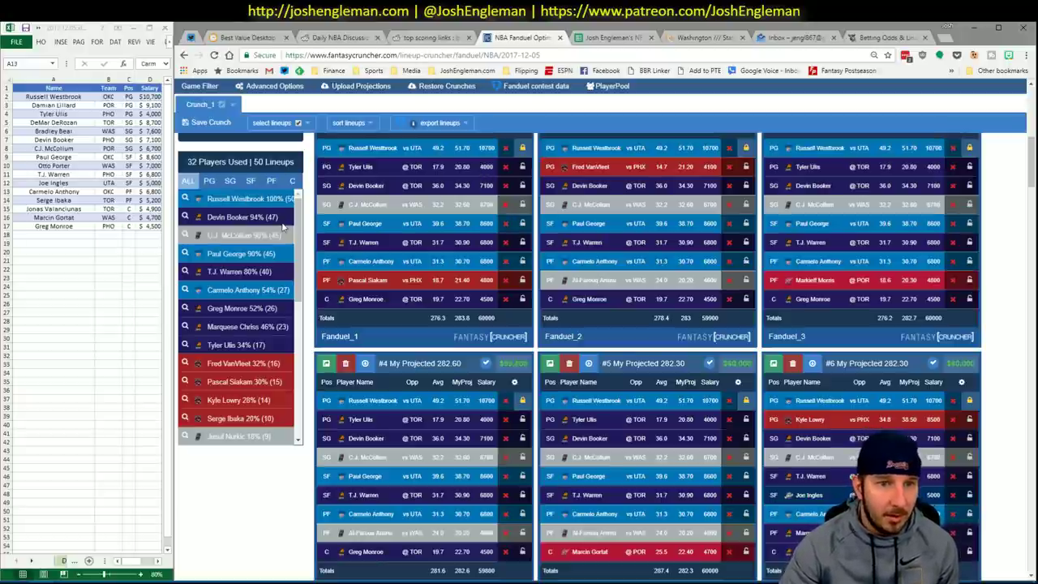
click(523, 185)
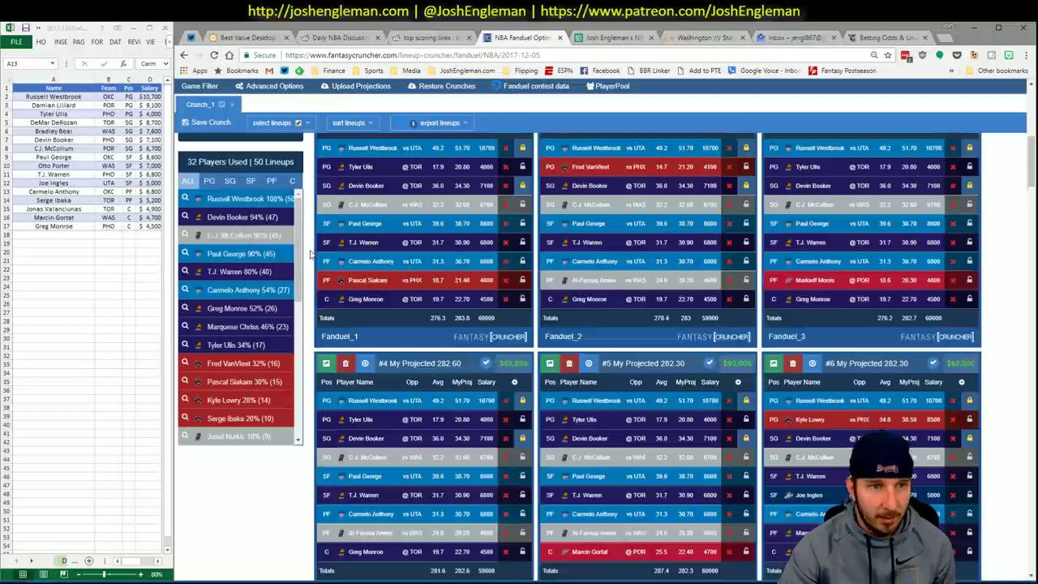
- Check Paul George's game log, then lock T.J. Warren in the lineups
click(363, 225)
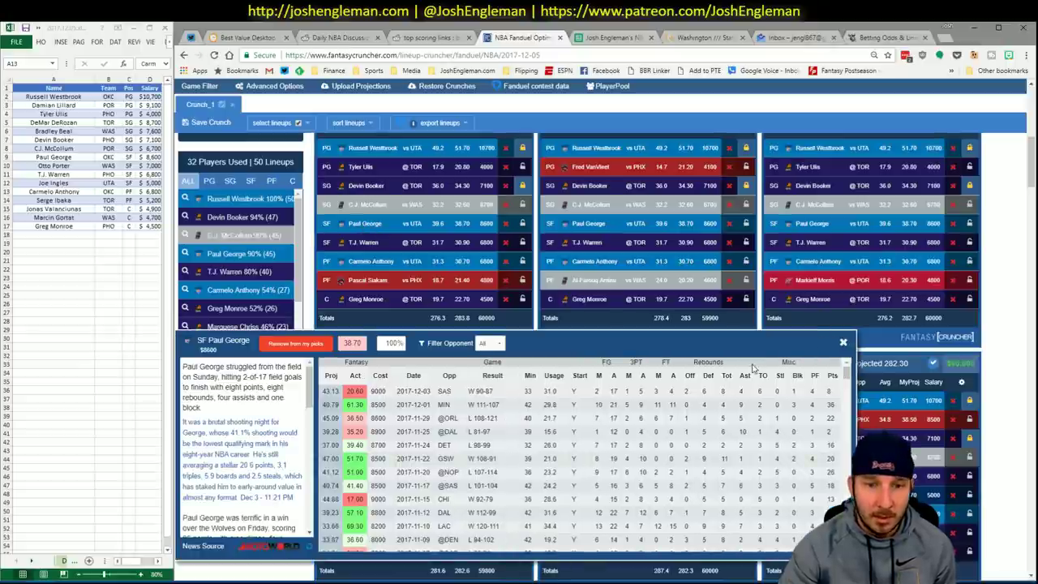
click(844, 342)
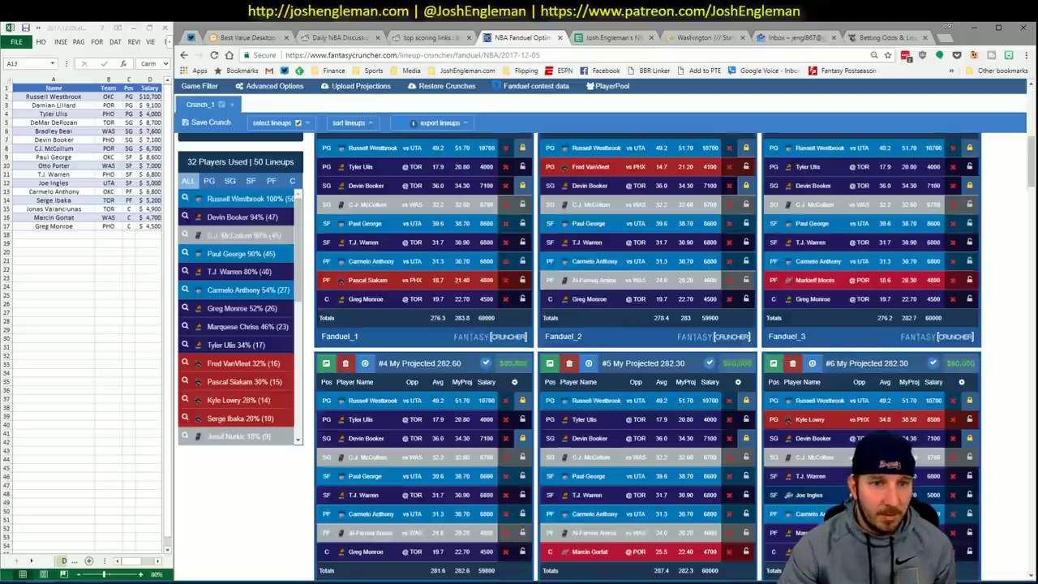
click(523, 242)
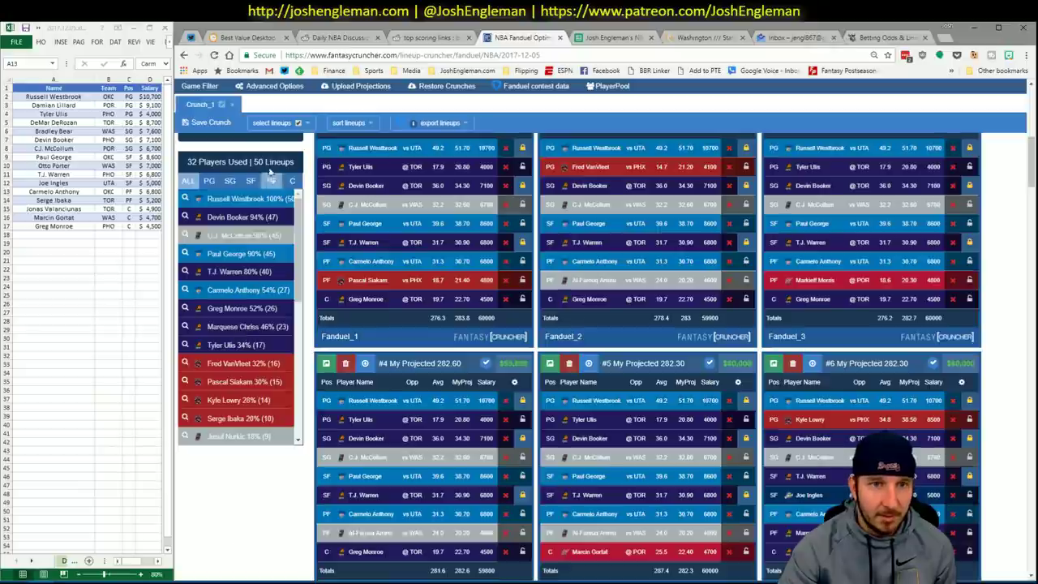
- Calculate a new set of 50 lineups with the locked players and examine the resulting player exposures
scroll(308, 165, up, 4)
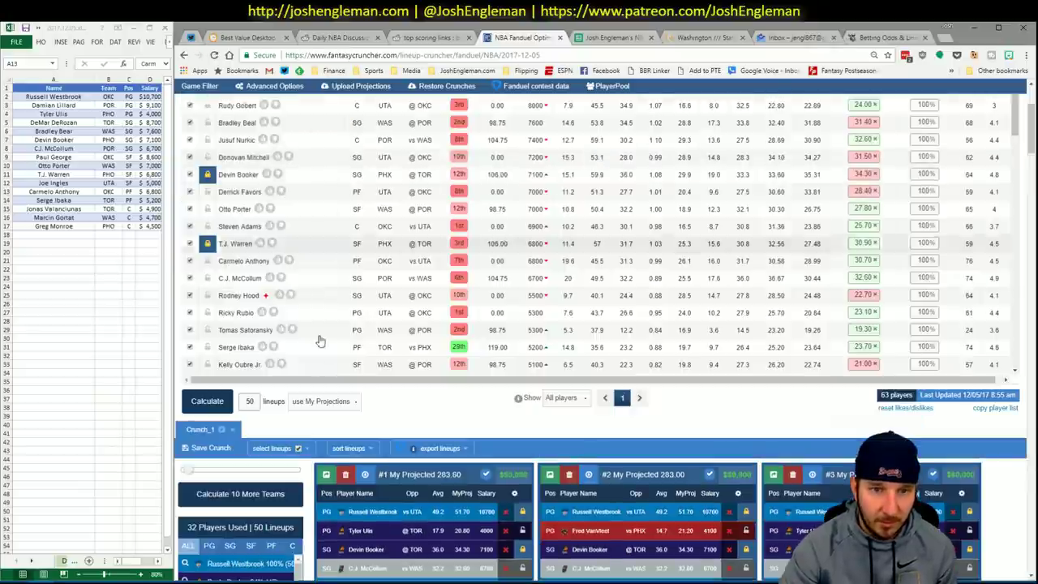
scroll(446, 413, down, 3)
scroll(371, 296, up, 2)
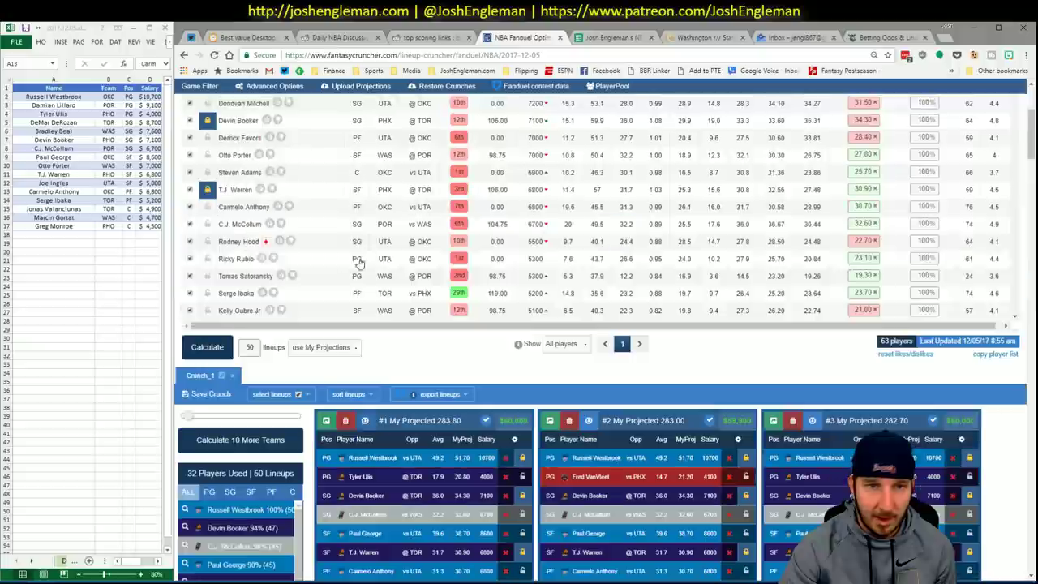
click(221, 345)
scroll(278, 476, down, 3)
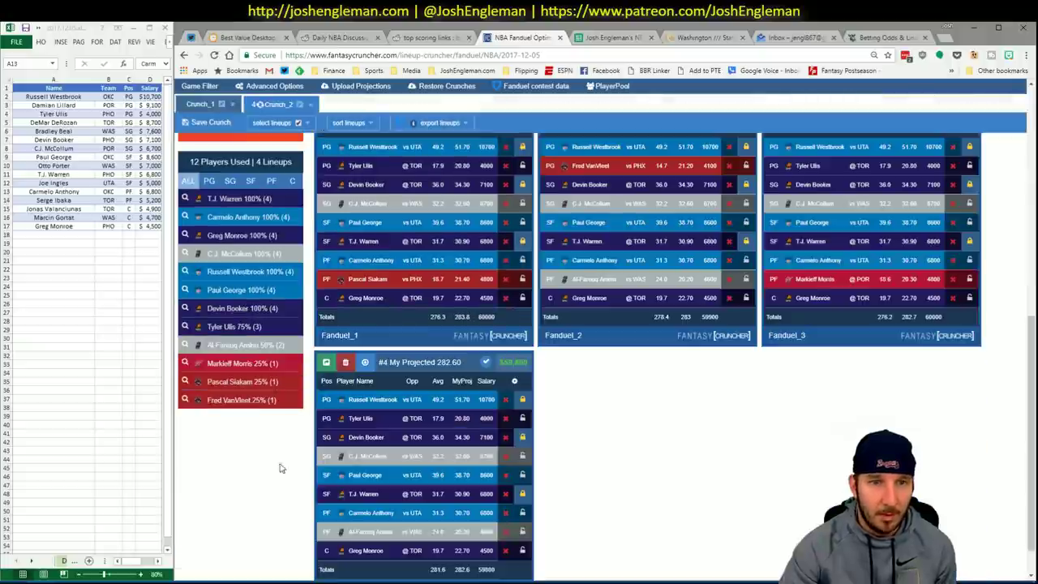
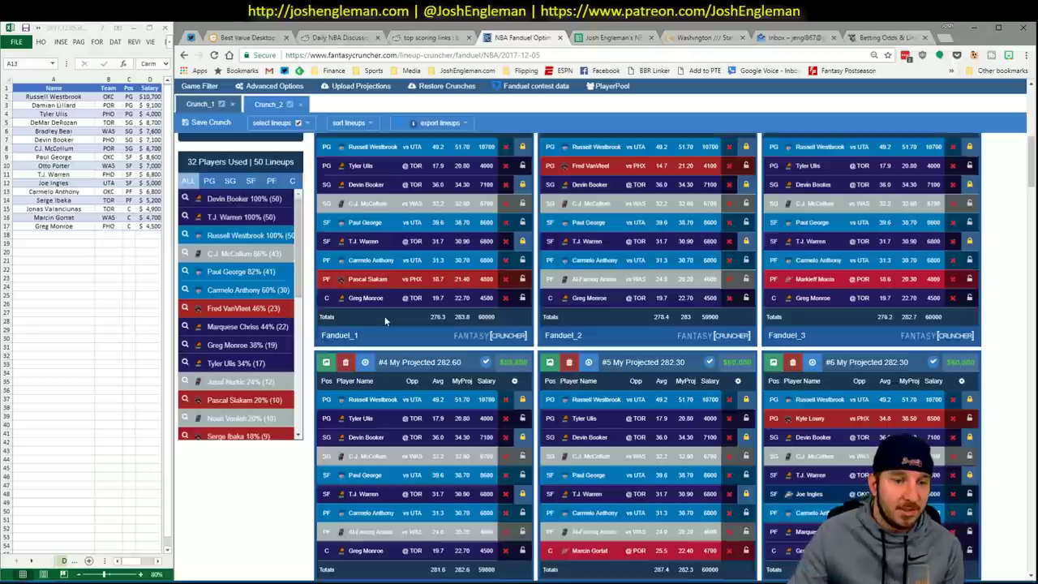
- Return to the workbook and review the FD projections on the Daily sheet and the all-team position list on the YouTube sheet
mouse_move(65, 578)
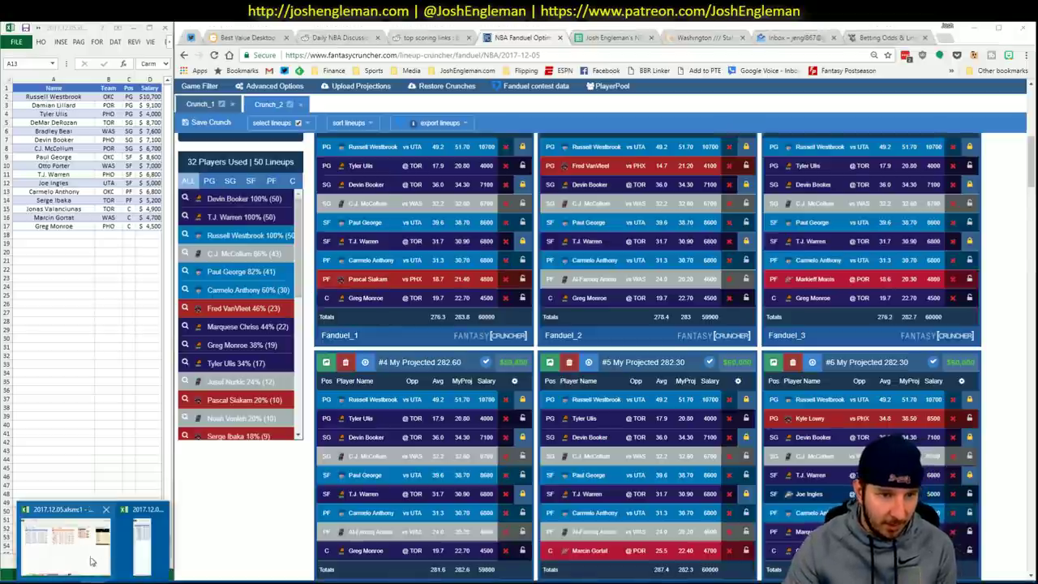
click(65, 535)
click(297, 561)
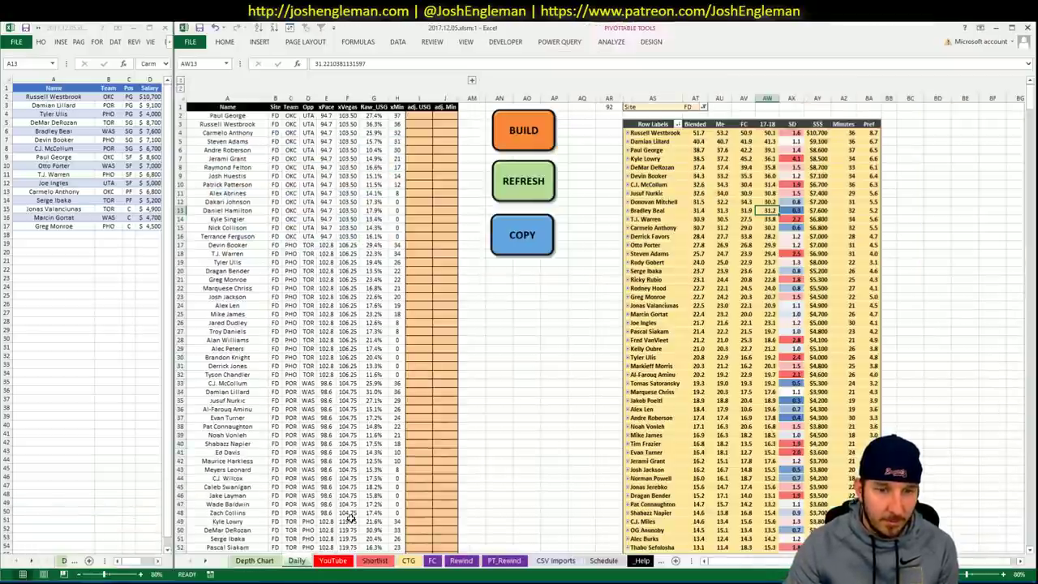
click(337, 560)
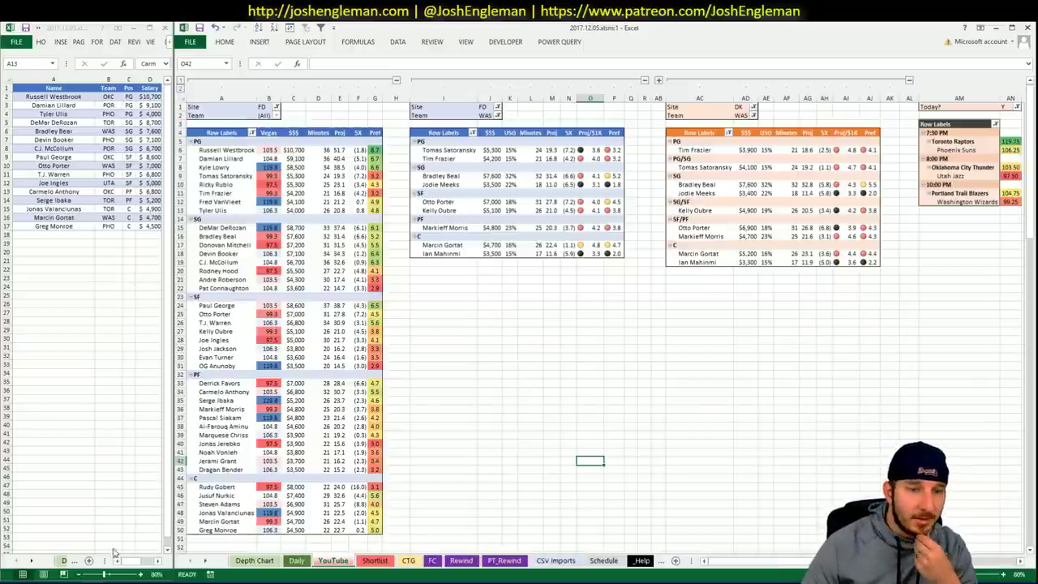
- Switch back to FantasyCruncher and examine C.J. McCollum's game log filtered to opponent WAS
key(alt+Tab)
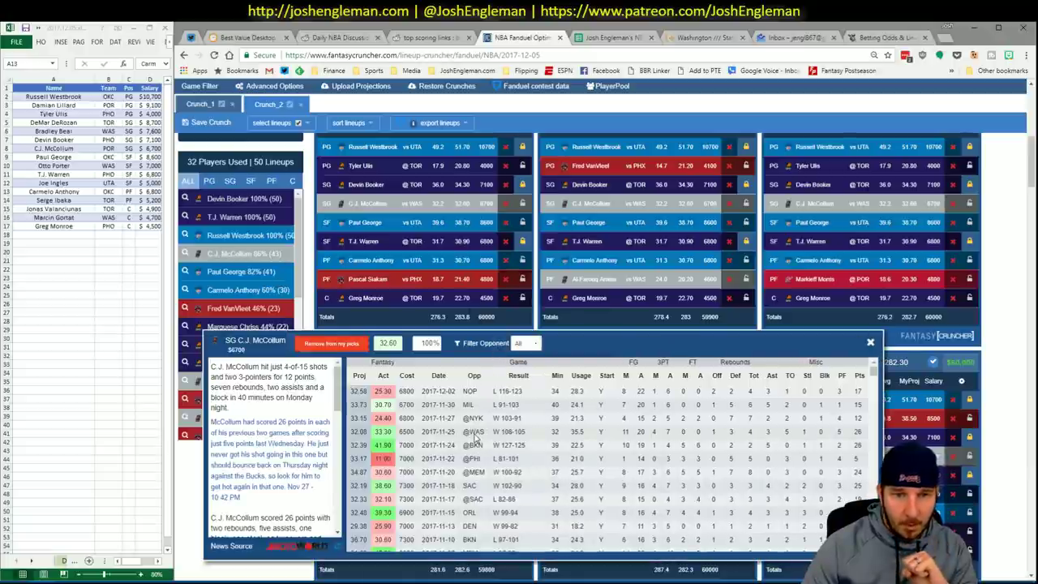
click(528, 343)
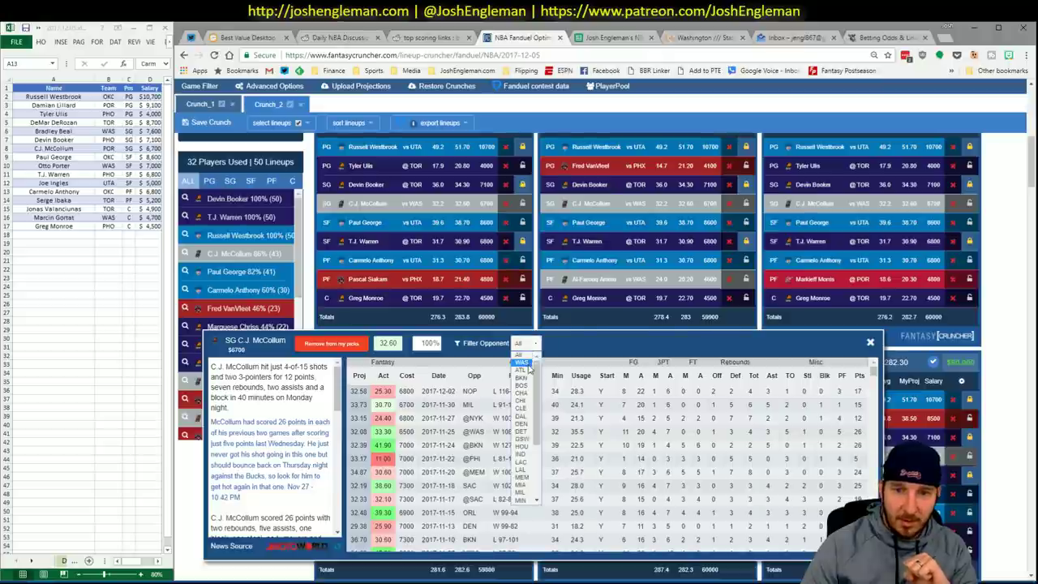
click(533, 371)
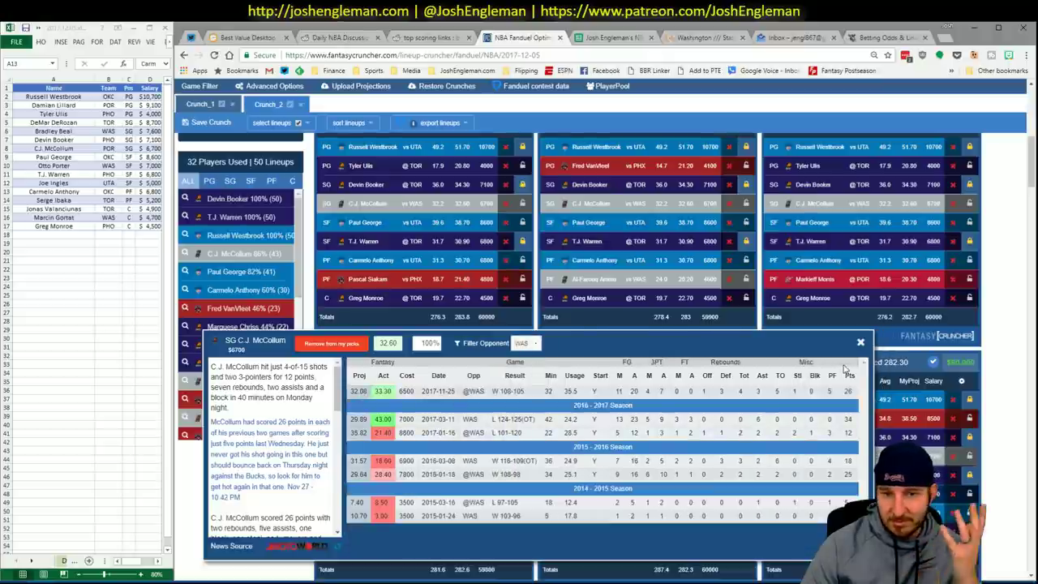
click(861, 343)
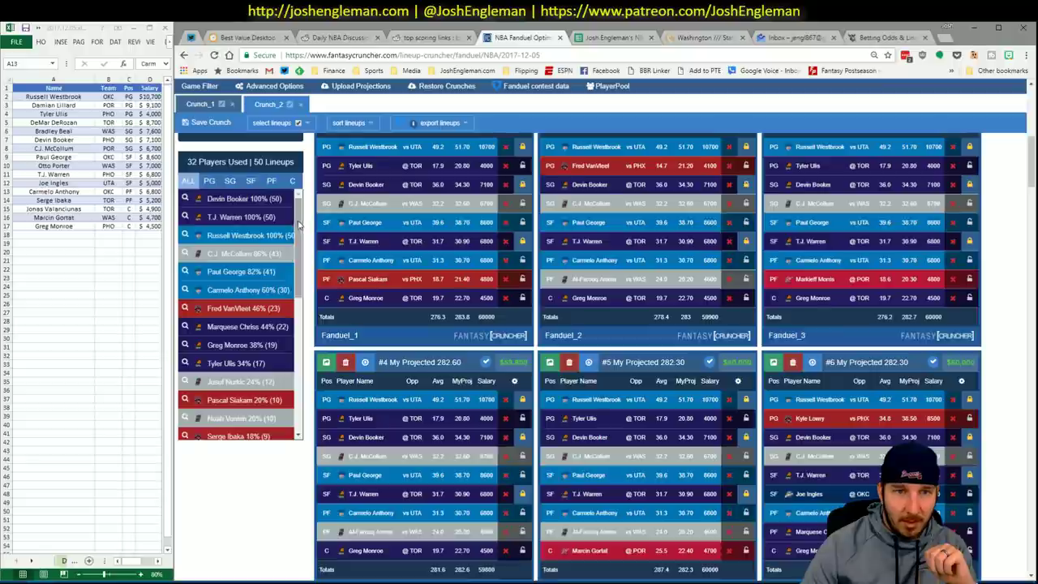
- Review the SG exposures in the Crunch_2 lineups and examine Bradley Beal's game log filtered to opponent POR
click(229, 181)
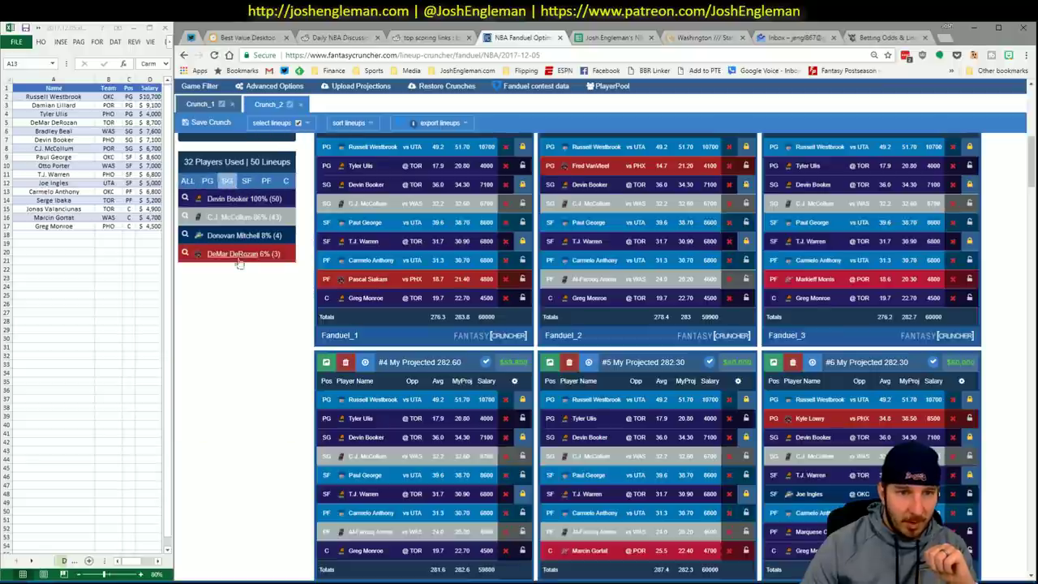
scroll(253, 296, up, 10)
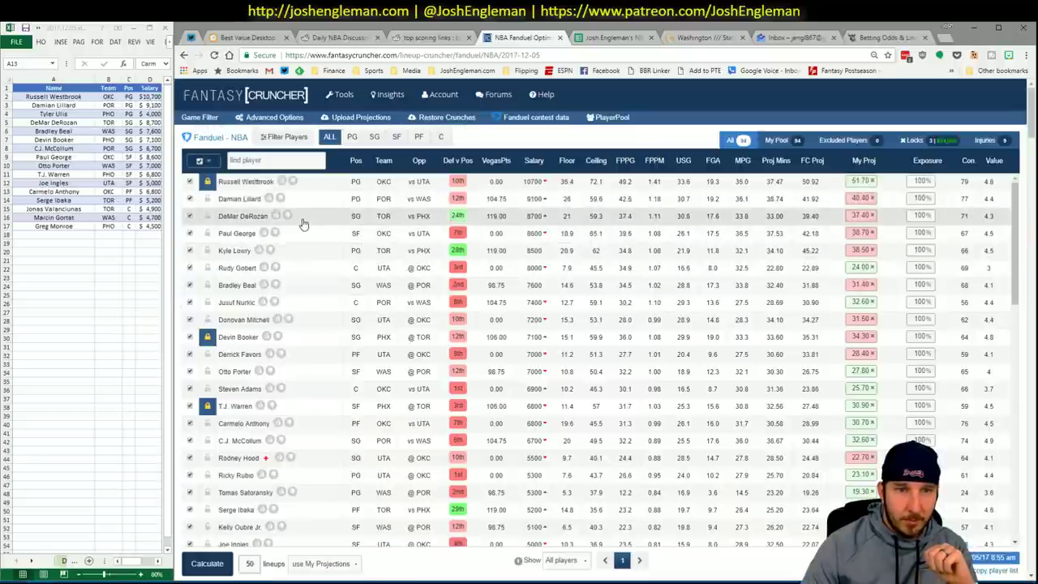
click(231, 283)
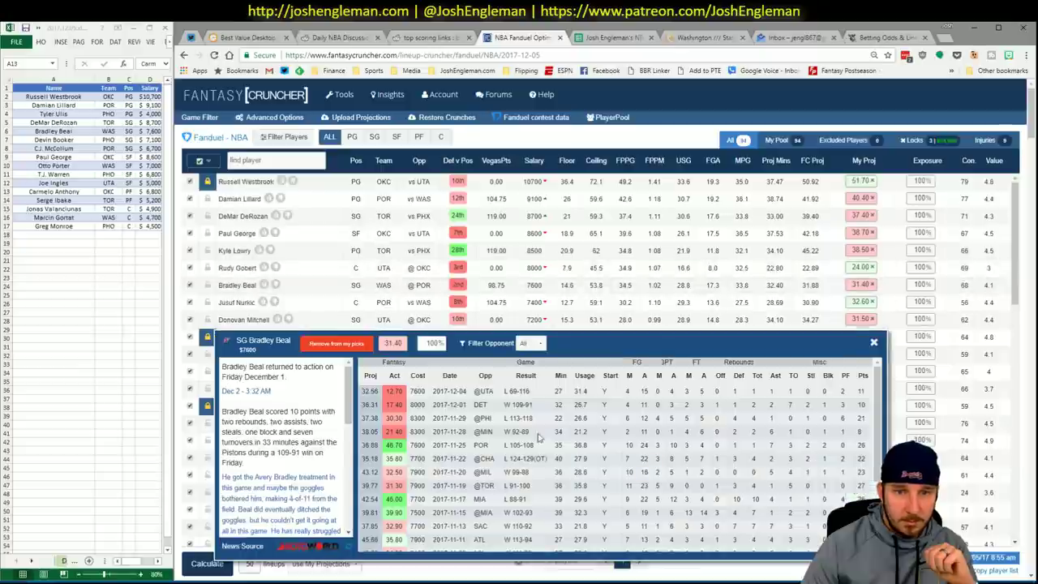
click(532, 343)
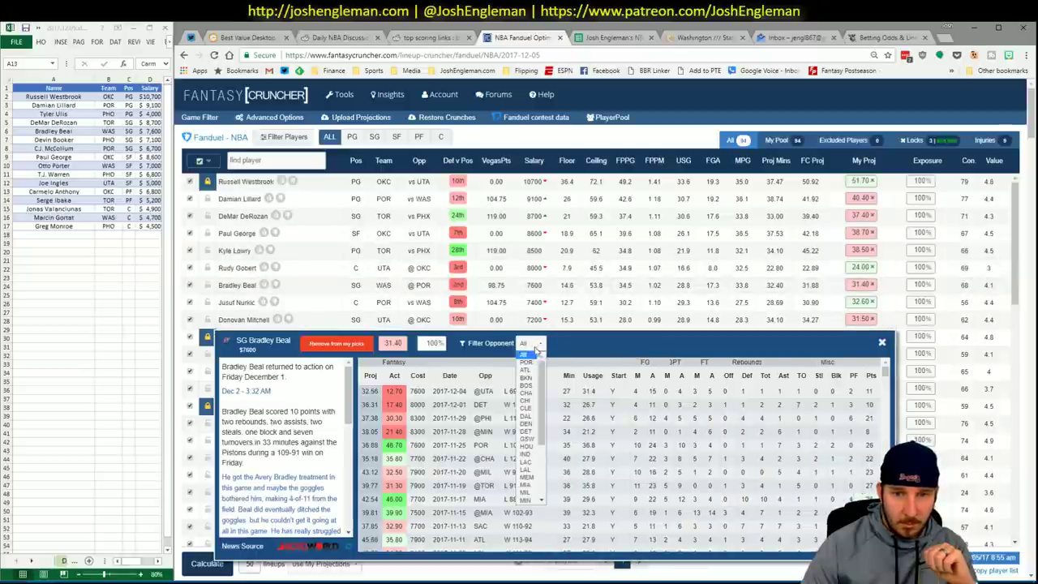
click(536, 370)
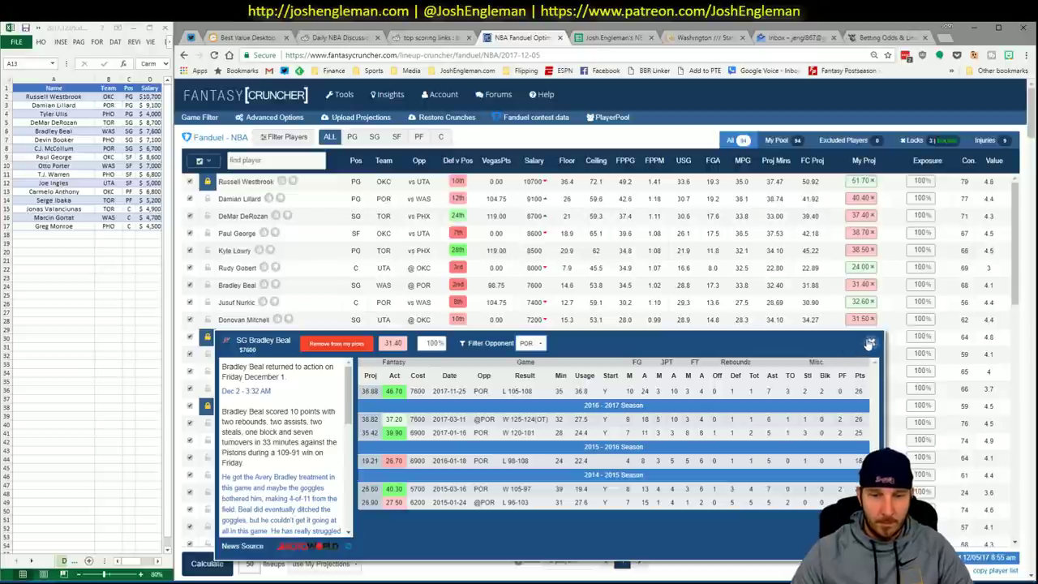
click(871, 341)
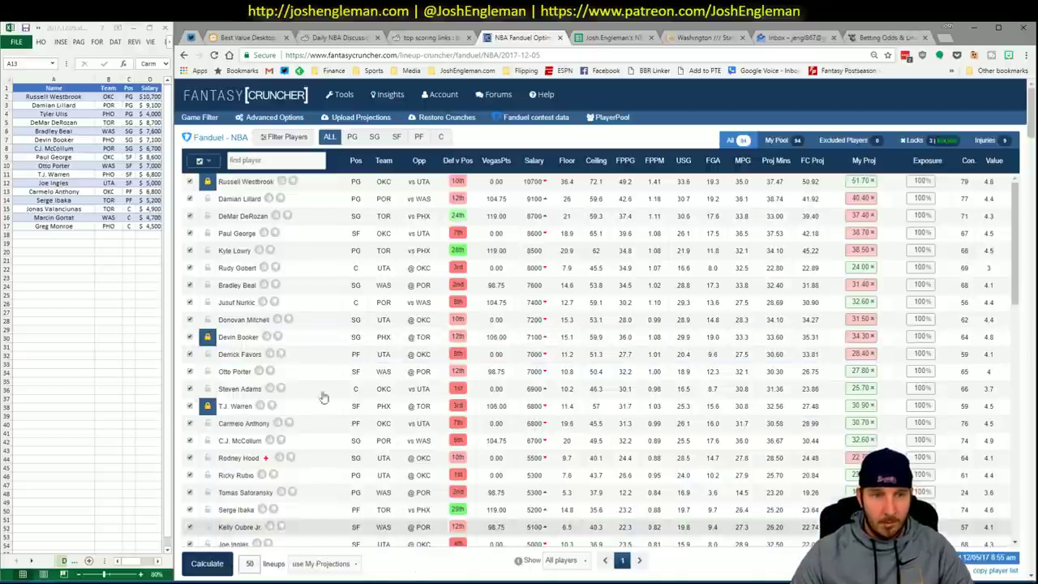
click(1033, 344)
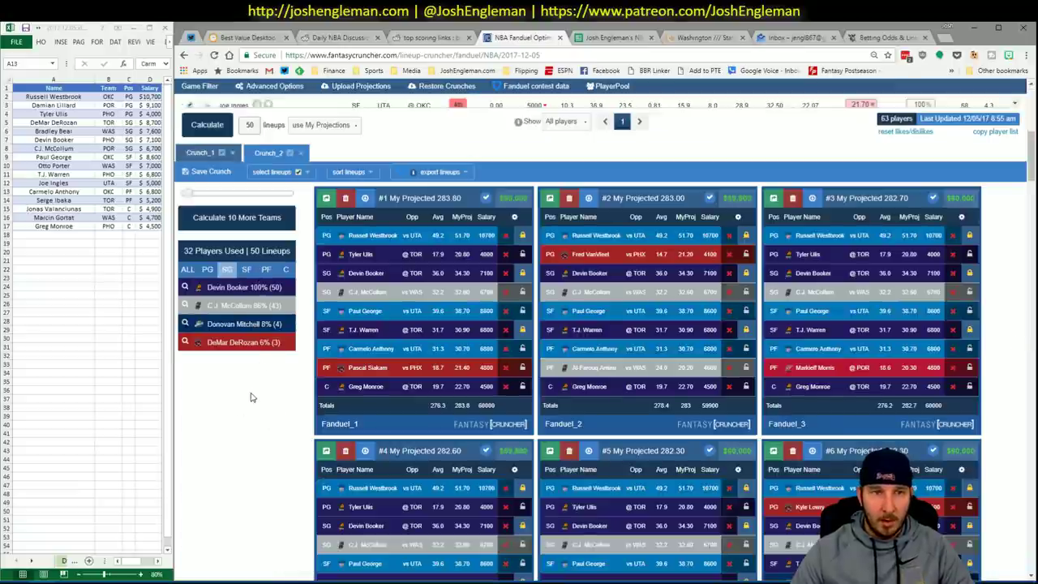
scroll(290, 395, up, 1)
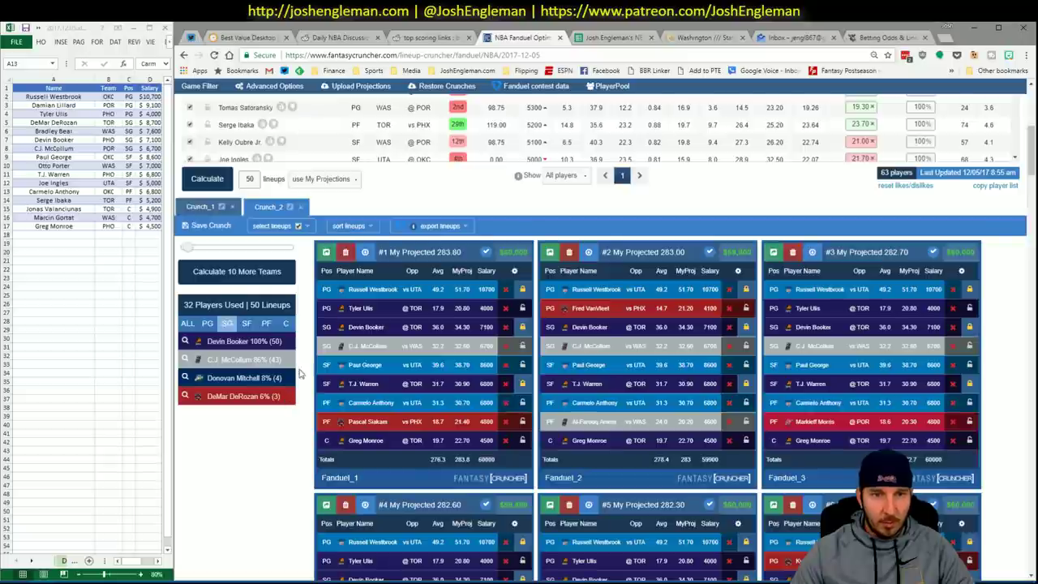
- Lock shooting guard DeMar DeRozan in the player pool and calculate a new set of 50 lineups
scroll(300, 372, up, 7)
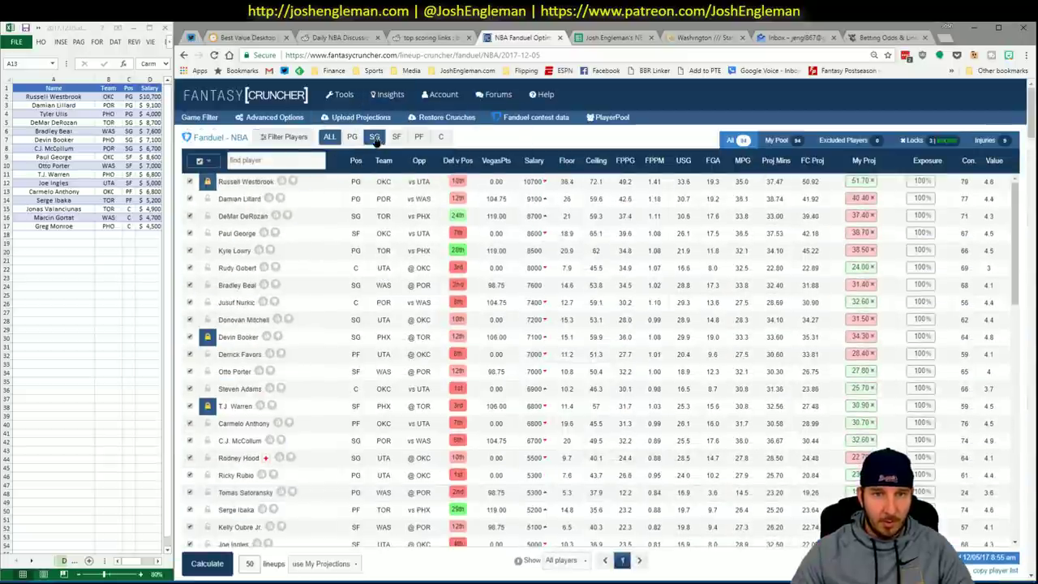
click(375, 138)
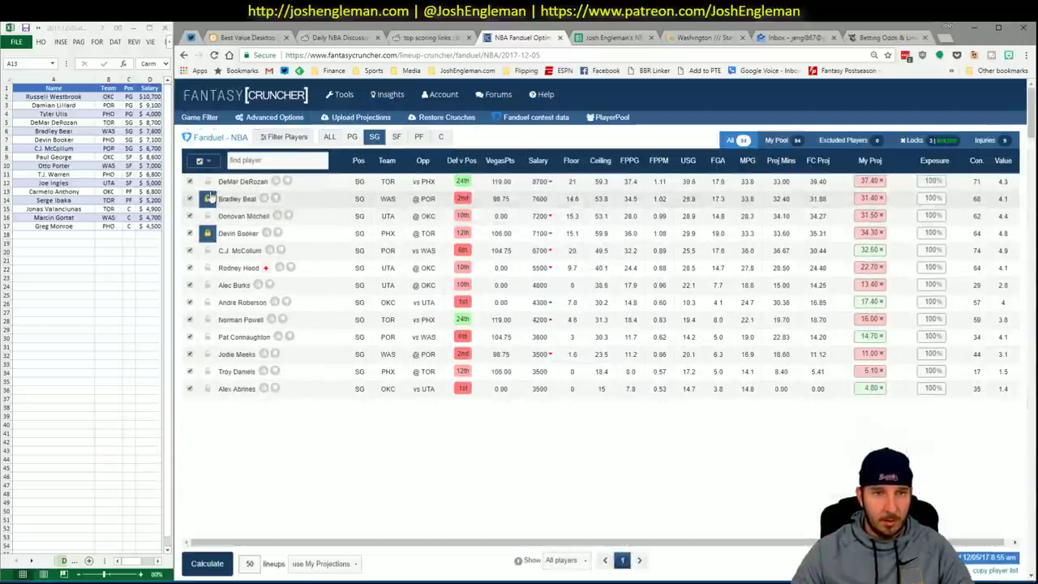
click(208, 182)
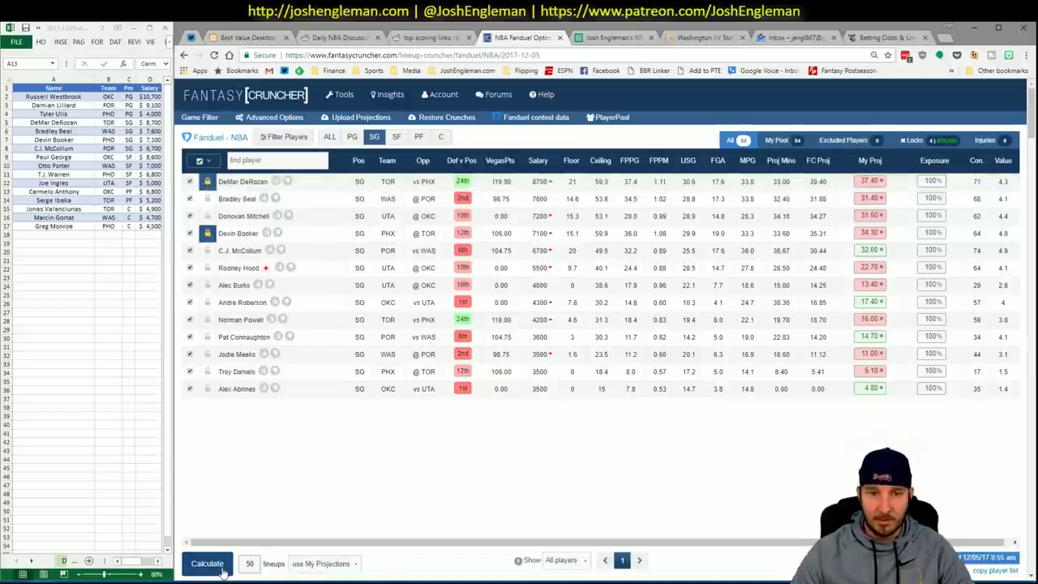
click(221, 568)
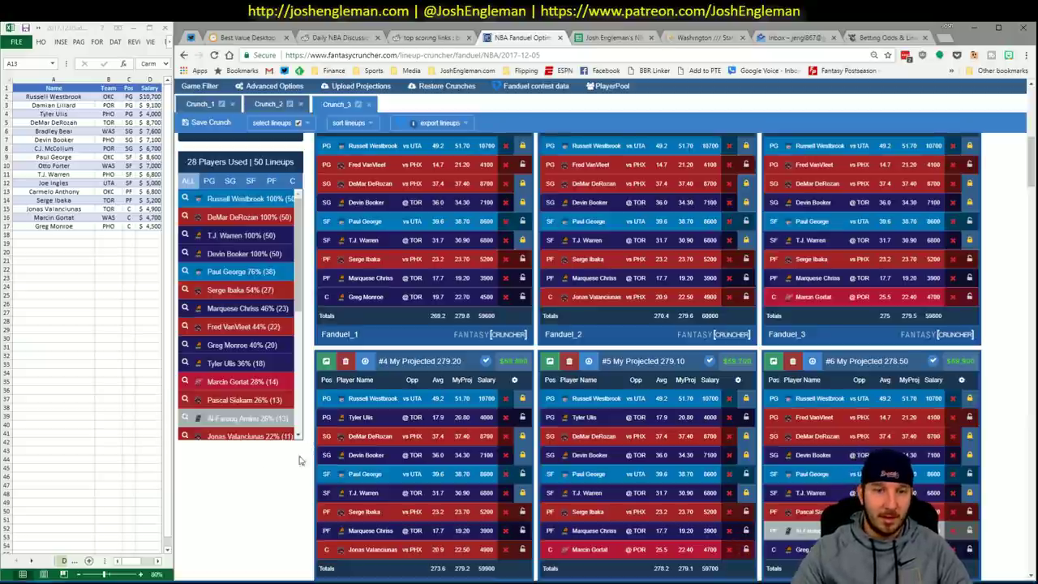
scroll(304, 469, up, 1)
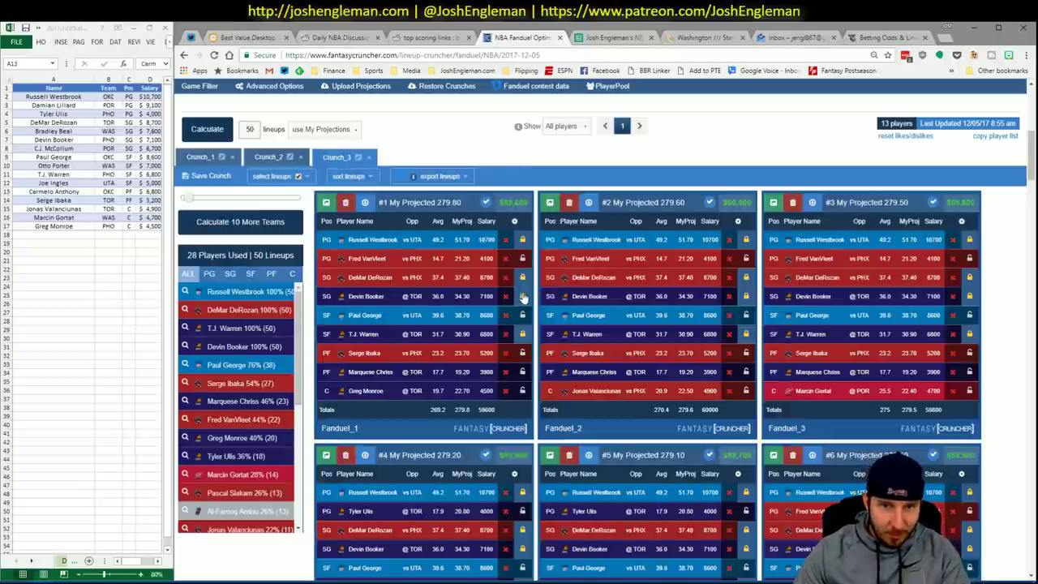
- Review the C and PF player exposures in the Crunch_3 lineups
click(200, 158)
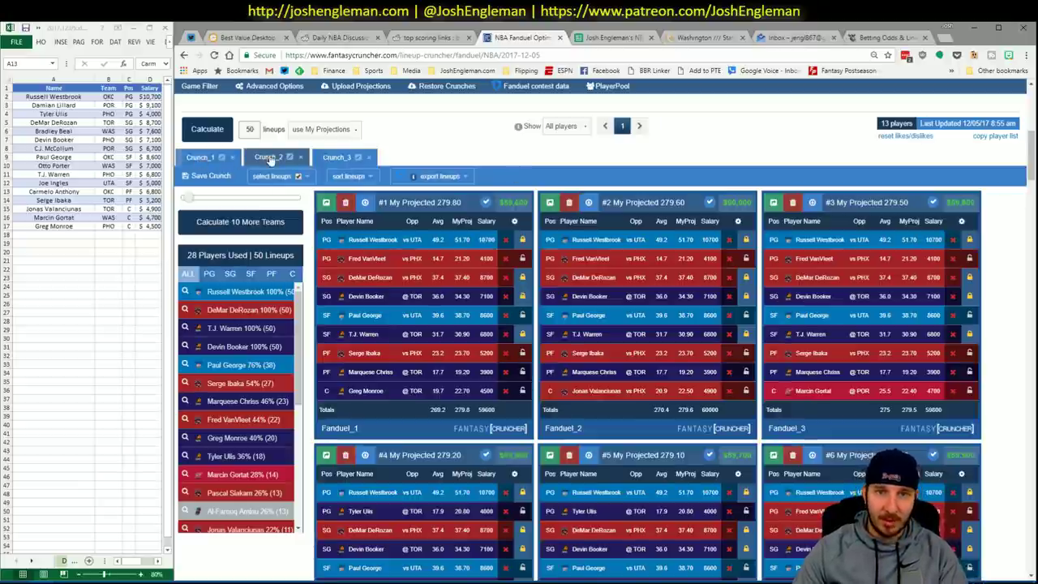
click(335, 158)
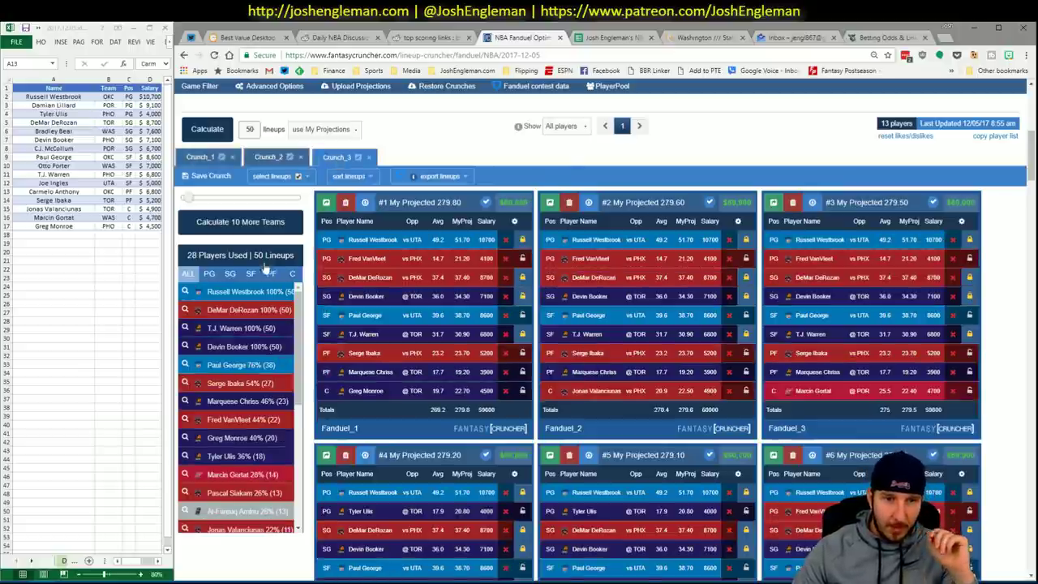
click(290, 275)
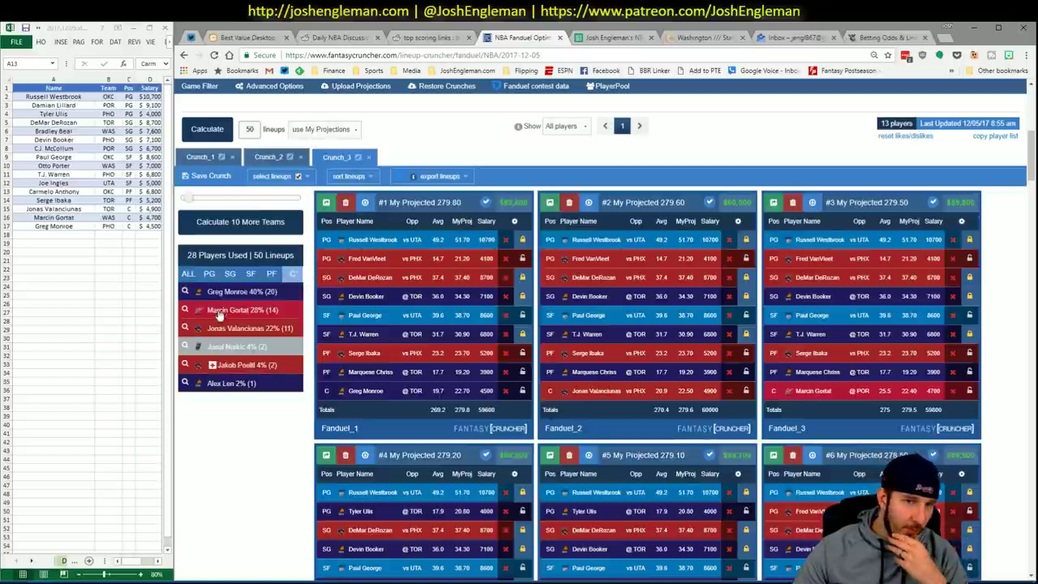
click(270, 276)
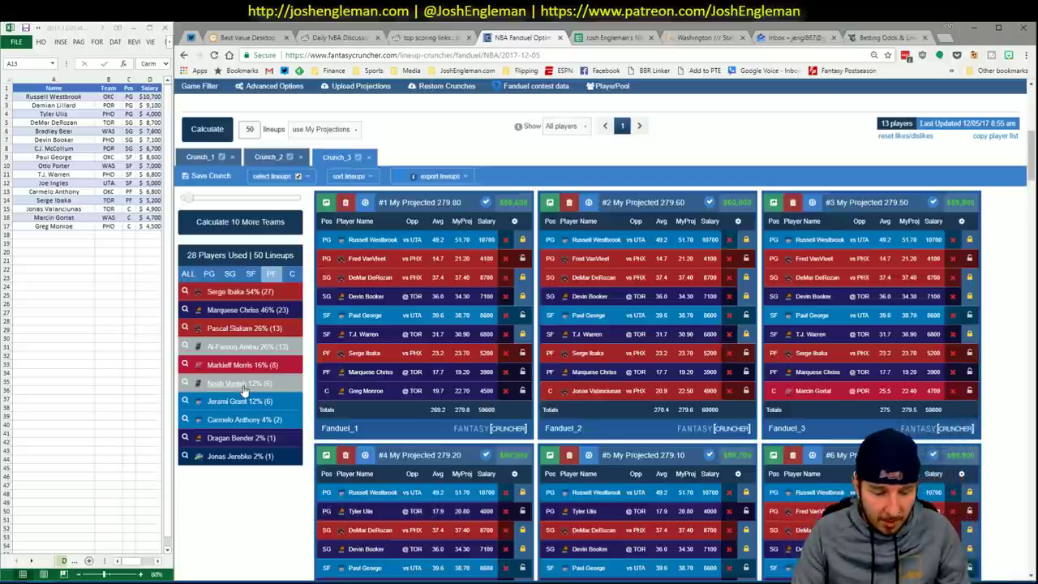
- Open the Fantasy Labs site in a new browser tab and go to its NBA matchups page
click(949, 39)
text(labs)
key(Down)
key(Down)
key(Down)
key(Down)
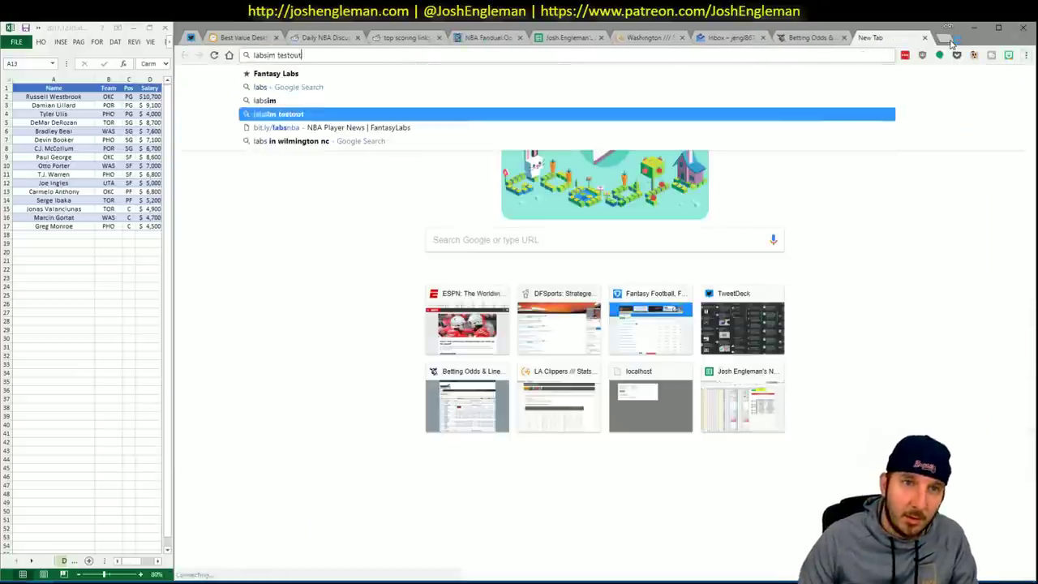
key(Up)
key(Up)
key(Up)
key(Up)
key(Return)
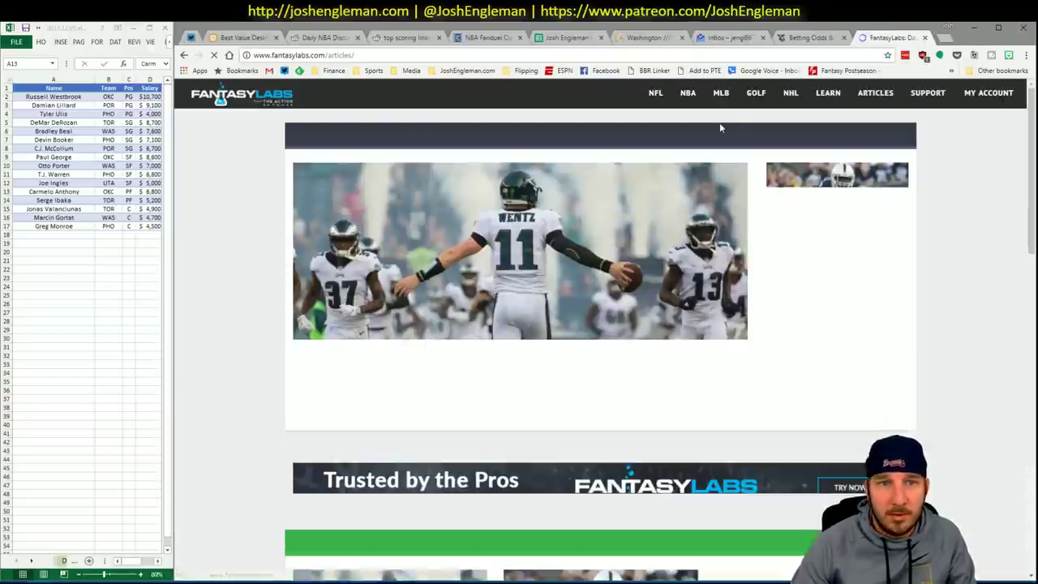
mouse_move(691, 98)
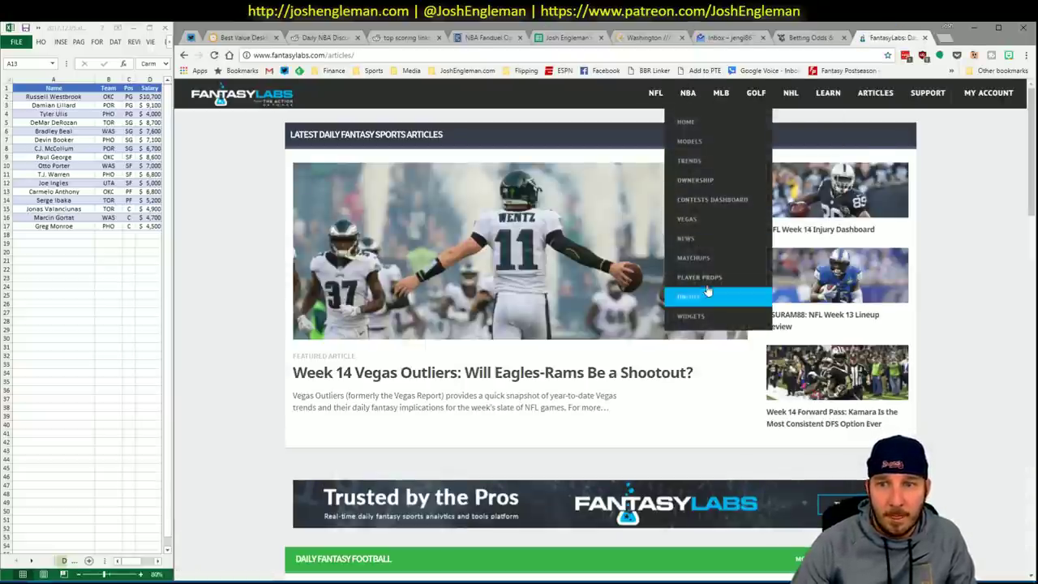
click(705, 259)
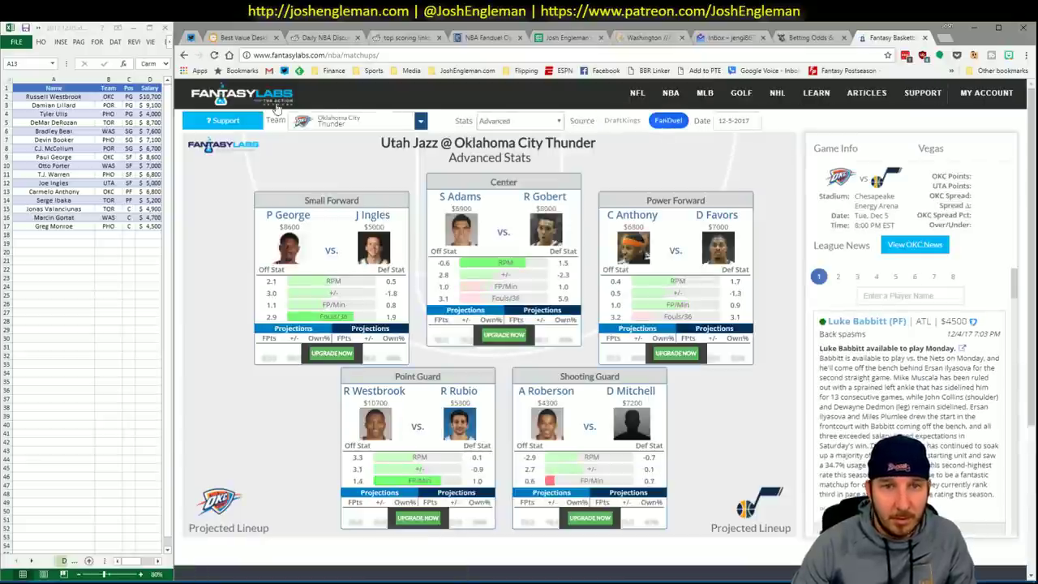
- Show the Toronto Raptors matchup and examine DeMar DeRozan's correlations with his teammates
click(361, 120)
click(344, 185)
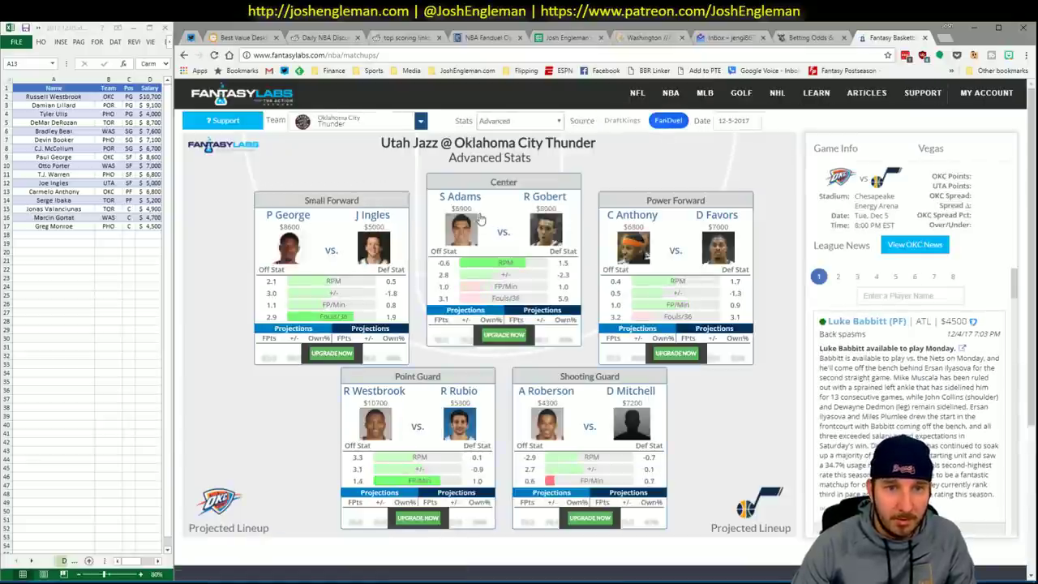
click(289, 216)
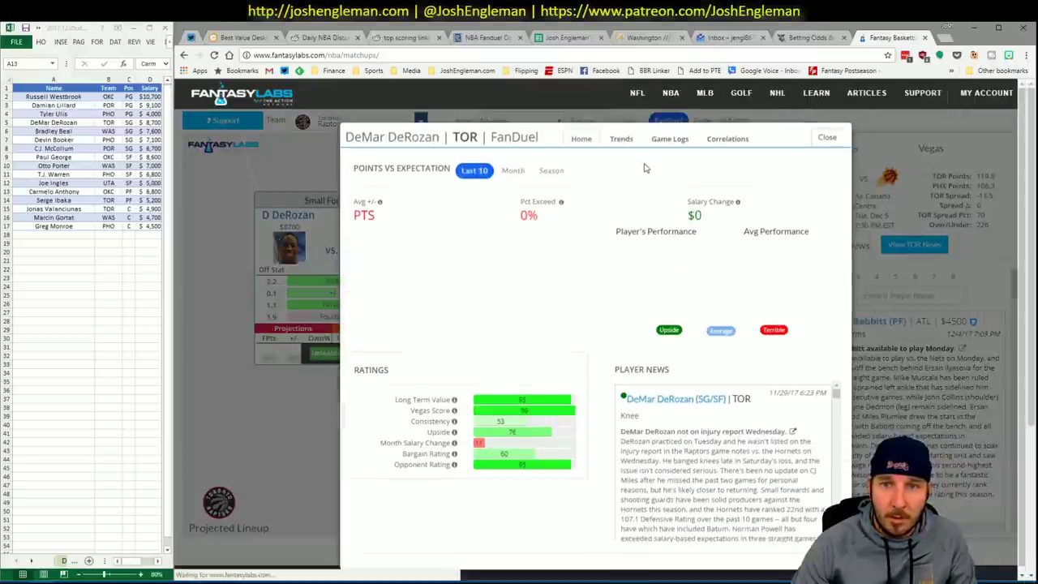
click(726, 140)
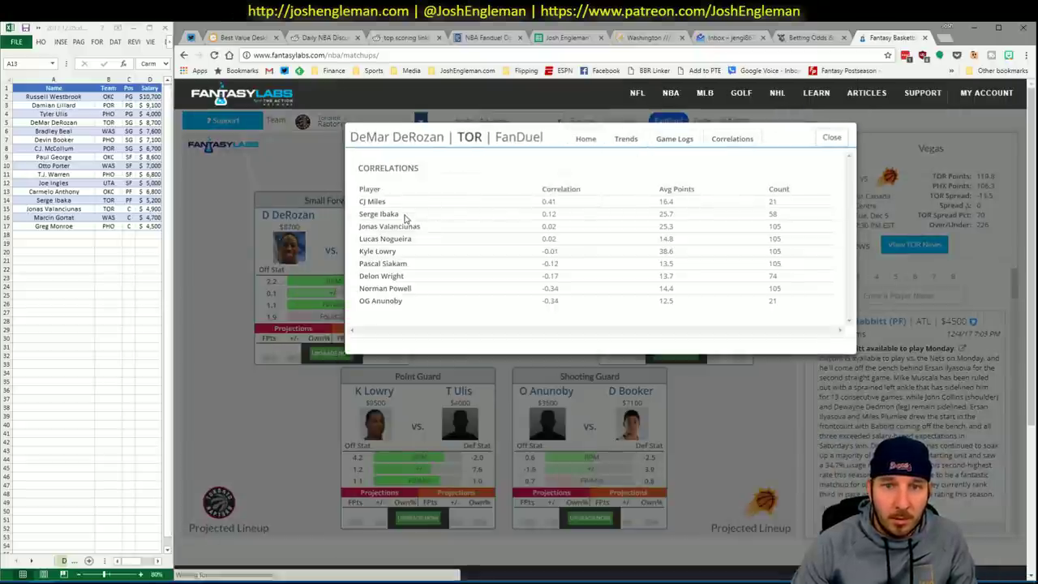
click(832, 138)
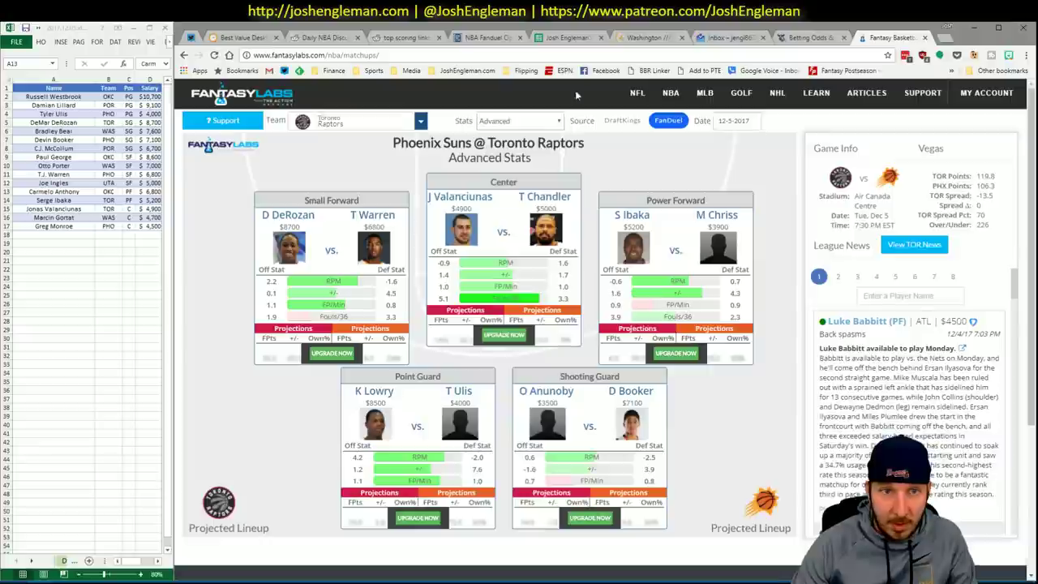
- Switch back to FantasyCruncher and examine the game logs of Marquese Chriss, Fred VanVleet and Tyler Ulis from the Crunch_3 lineups
click(484, 38)
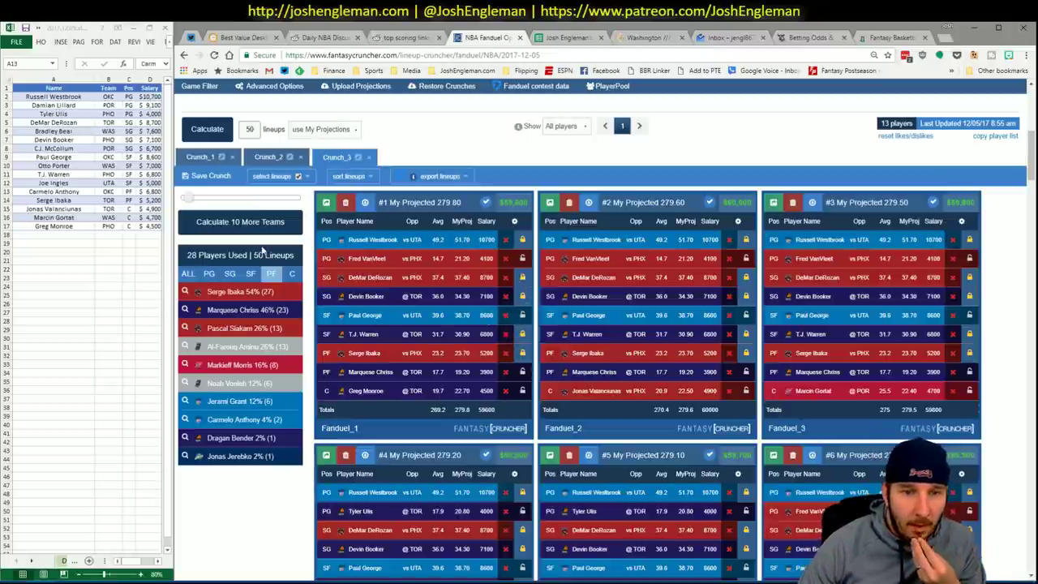
click(376, 373)
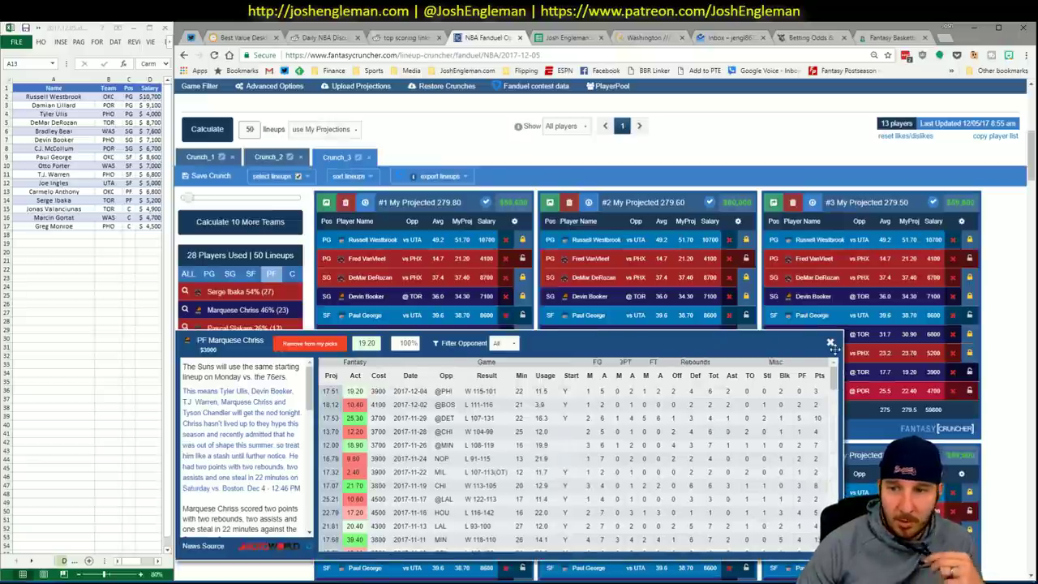
click(831, 343)
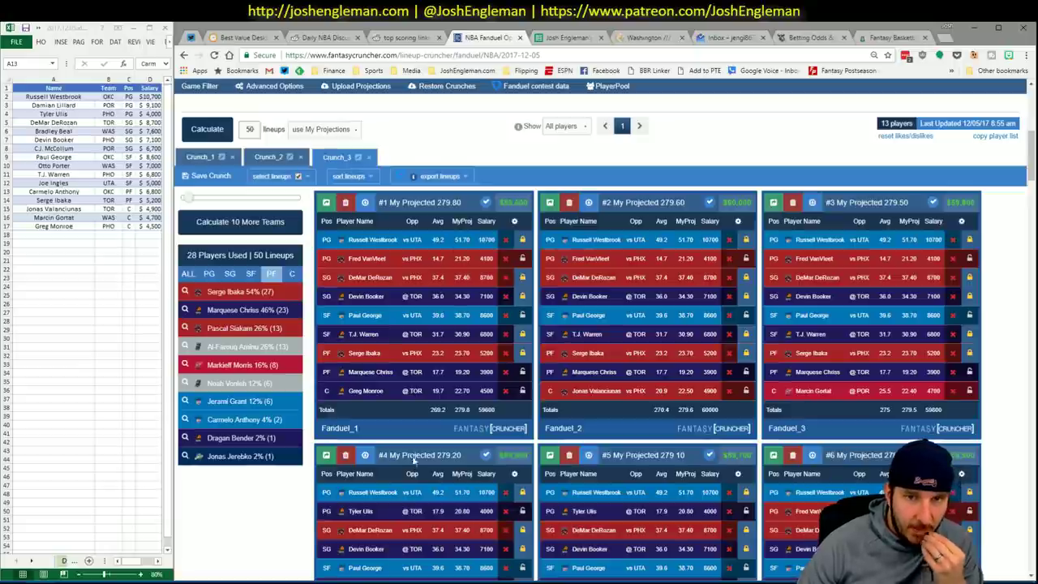
click(372, 259)
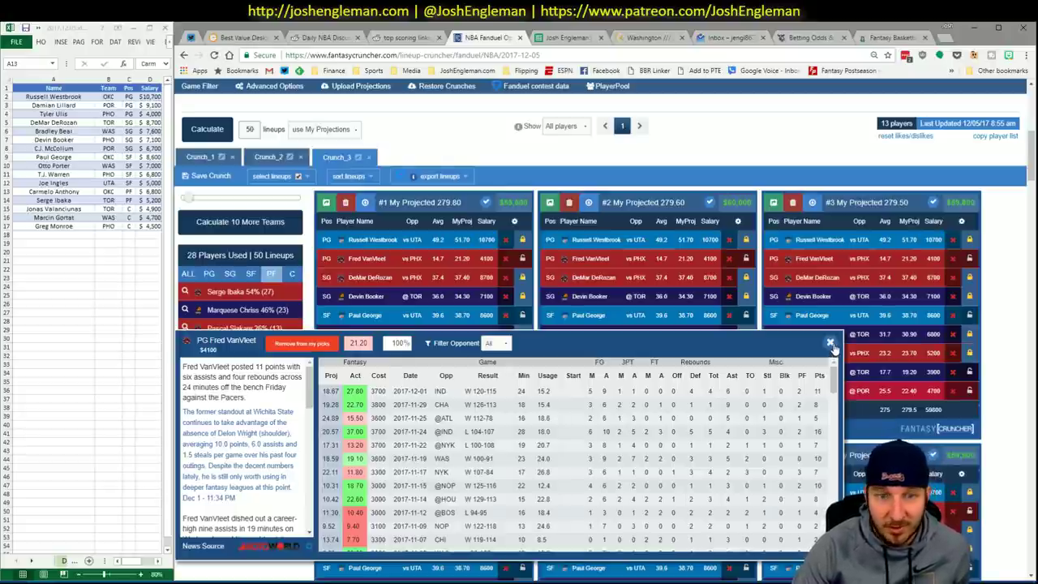
click(831, 345)
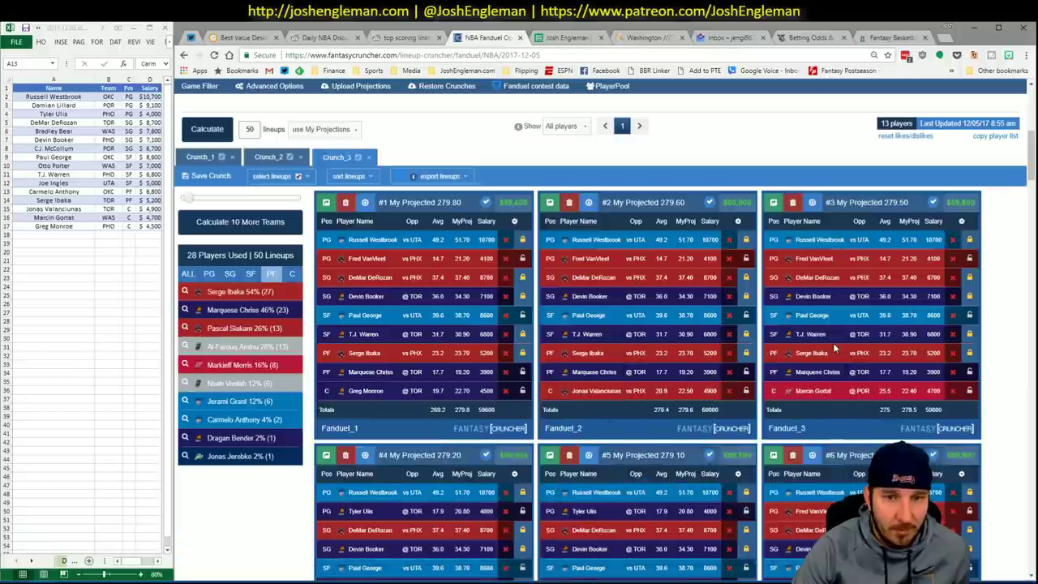
click(361, 512)
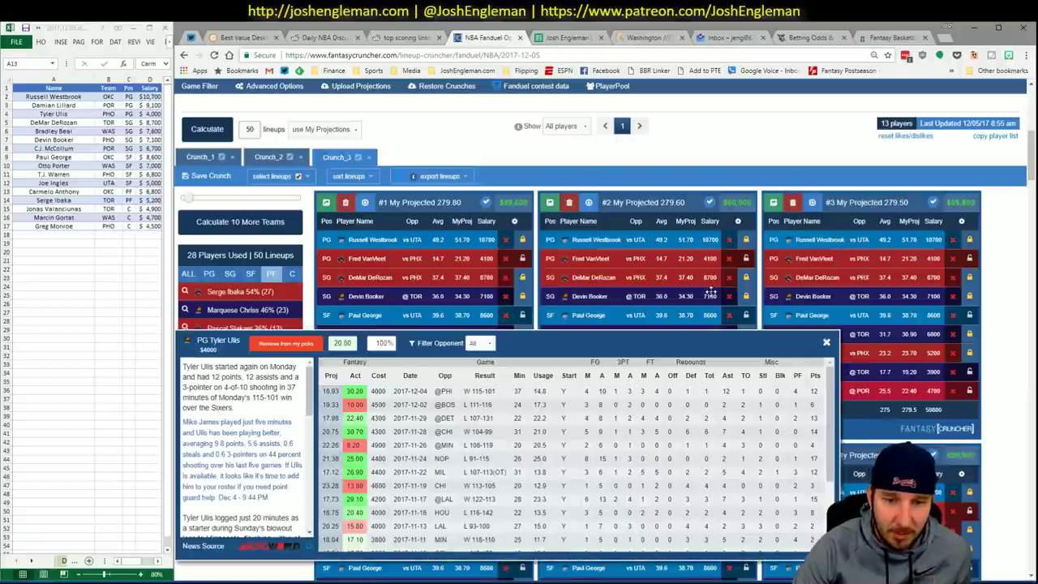
click(829, 344)
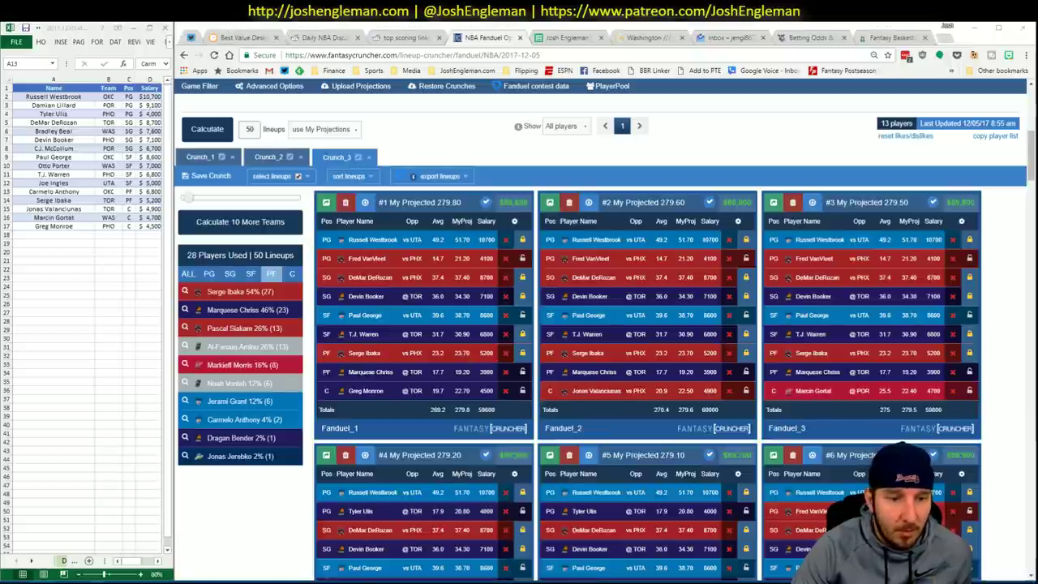
- Return to the workbook and select the shortlist rows from Bradley Beal through Paul George
click(90, 569)
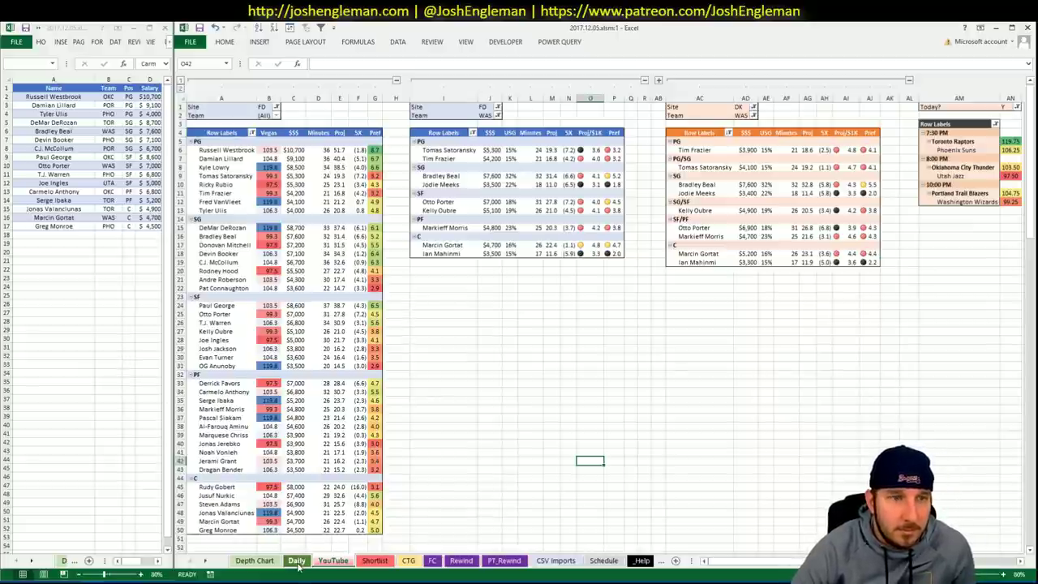
click(57, 192)
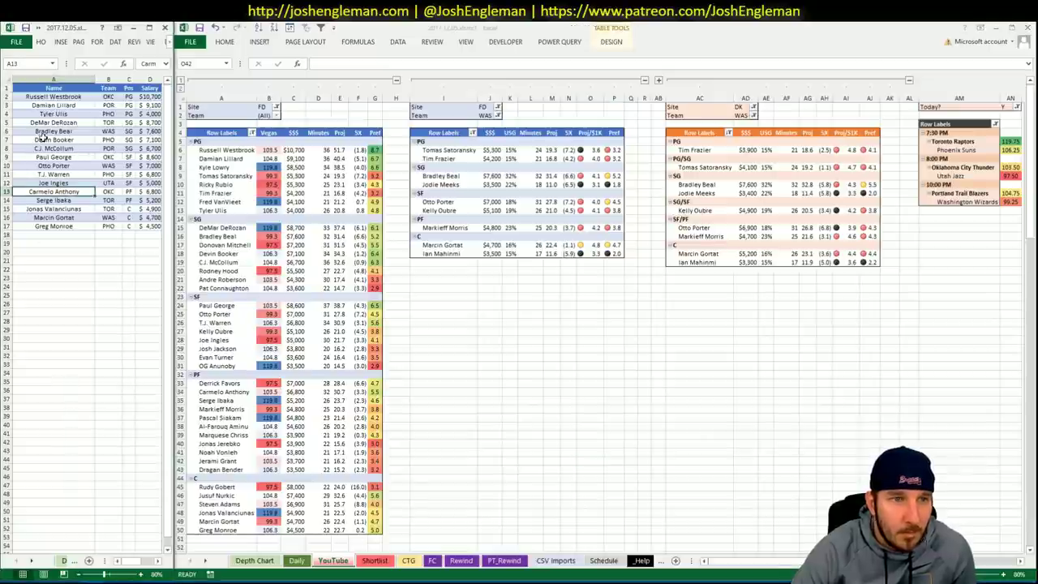
click(49, 132)
drag(50, 131, 150, 157)
- Switch back to FantasyCruncher, lock small forward Joe Ingles and calculate a new set of 50 lineups
key(alt+Tab)
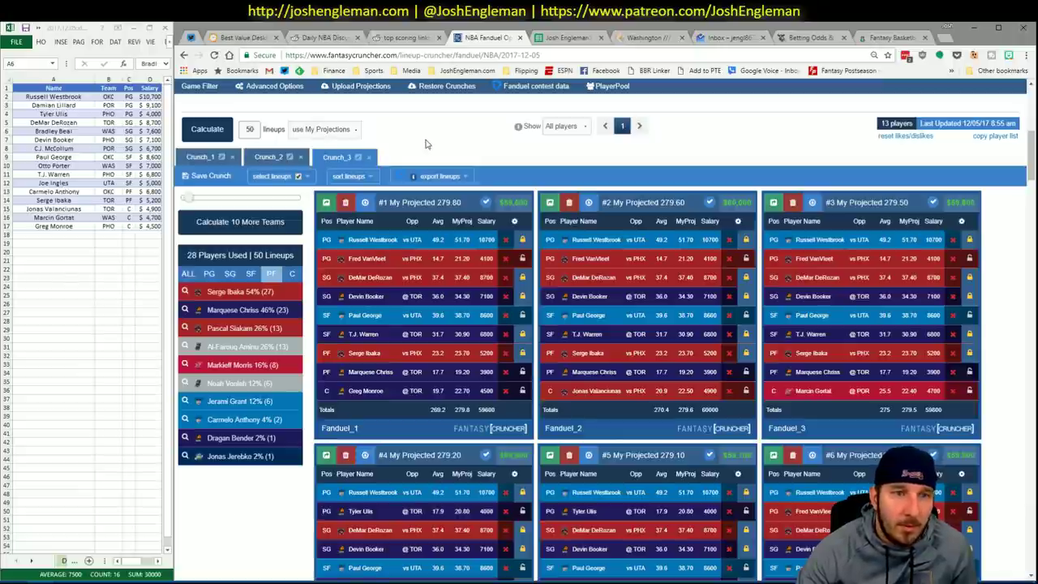
scroll(442, 162, up, 1)
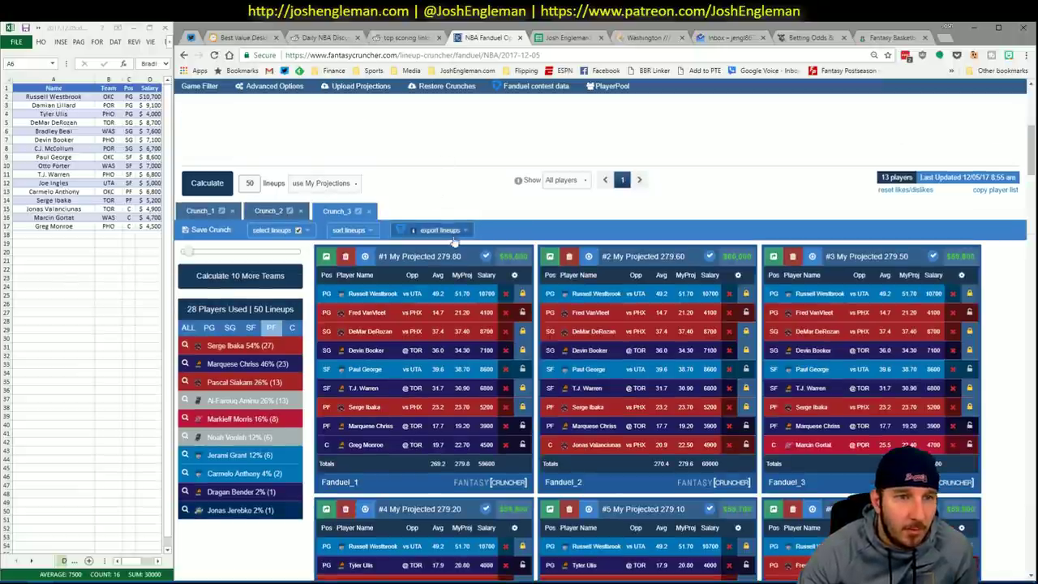
scroll(444, 207, up, 5)
click(397, 137)
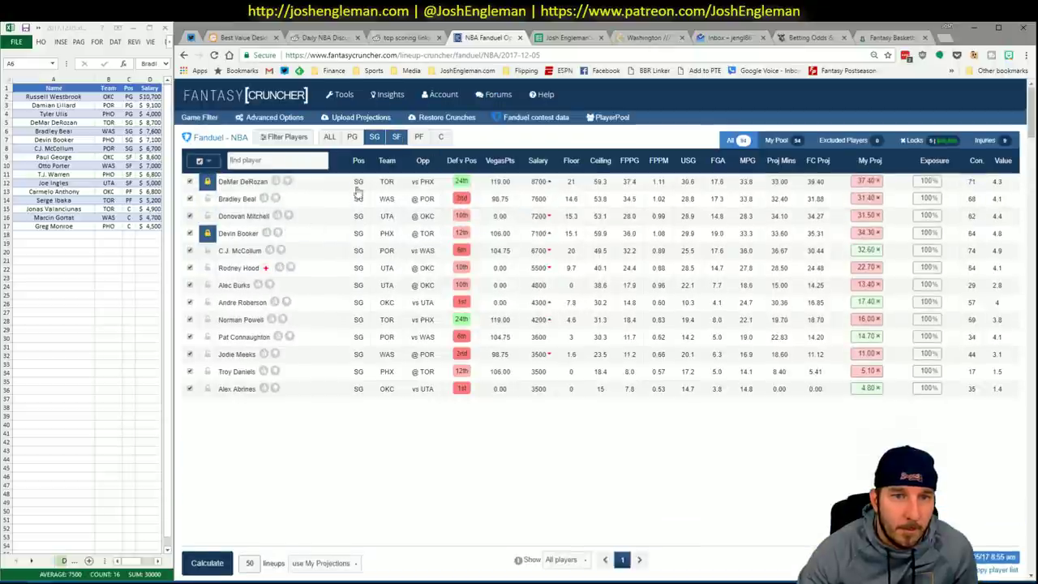
click(207, 251)
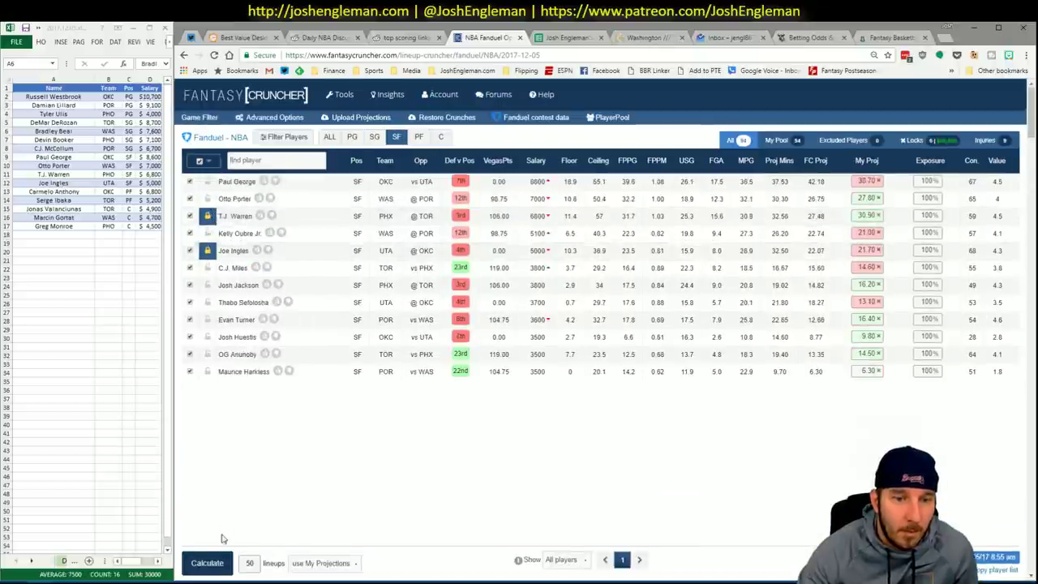
click(207, 563)
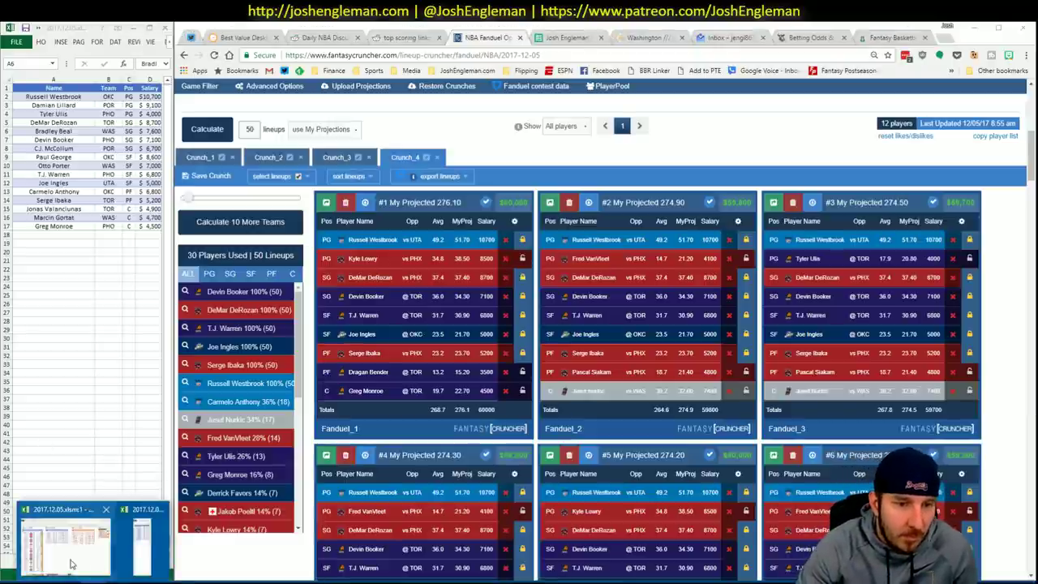
- Return to the workbook and check Joe Ingles's Pref rating on the YouTube sheet and the FD projections on the Daily sheet
click(139, 542)
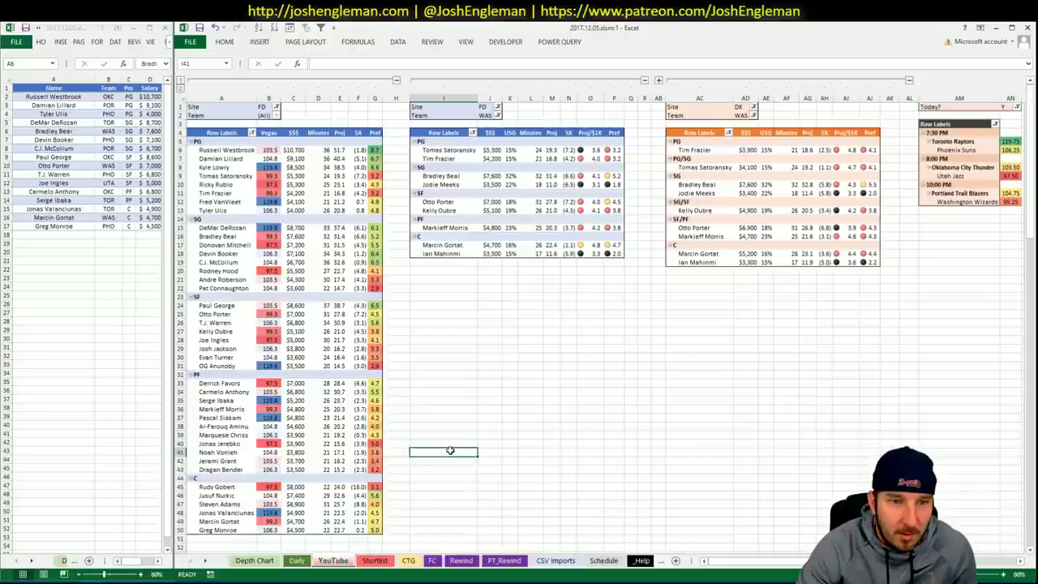
click(375, 340)
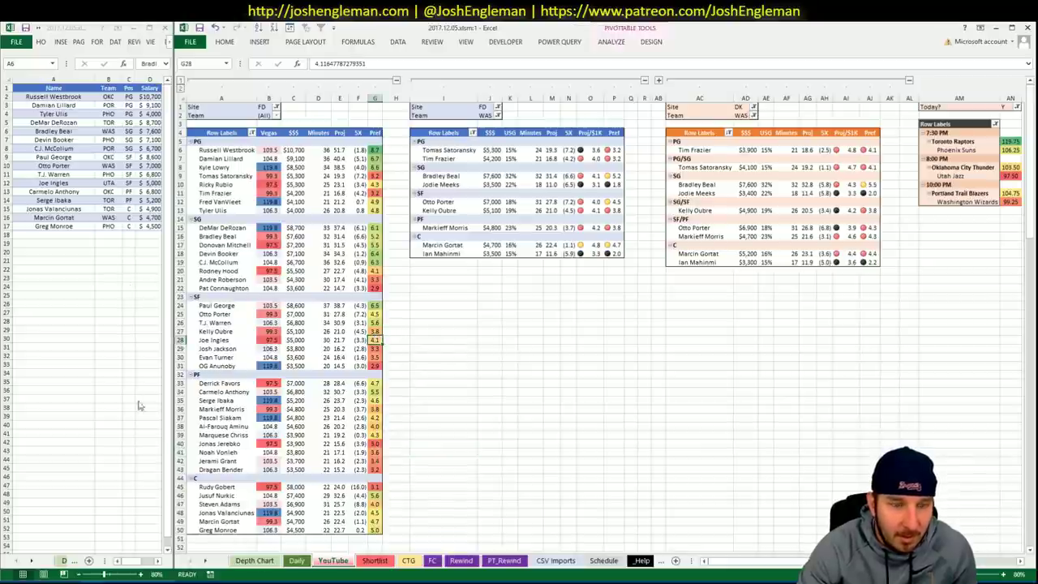
click(332, 561)
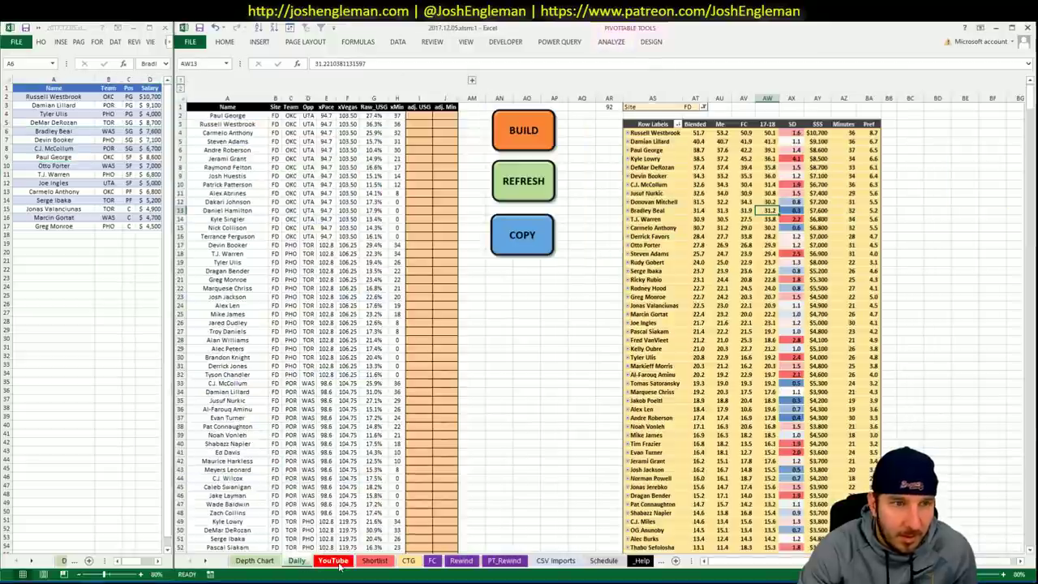
key(ctrl+Page_Up)
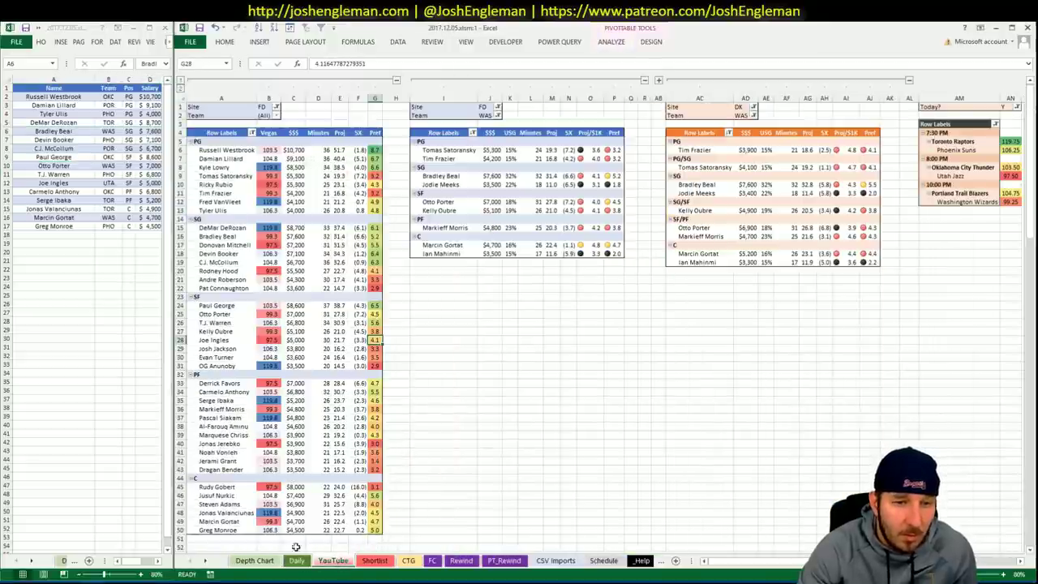
- Switch back to FantasyCruncher, discard Crunch_4, replace the T.J. Warren lock with Paul George beside Joe Ingles, and calculate 50 lineups
key(ctrl+Page_Down)
key(ctrl+Page_Up)
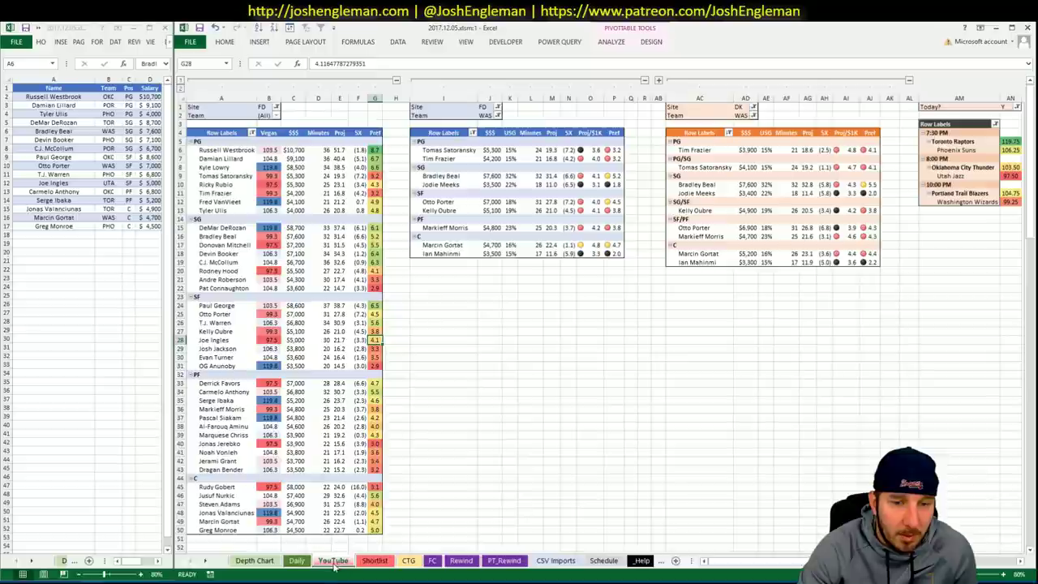
key(alt+Tab)
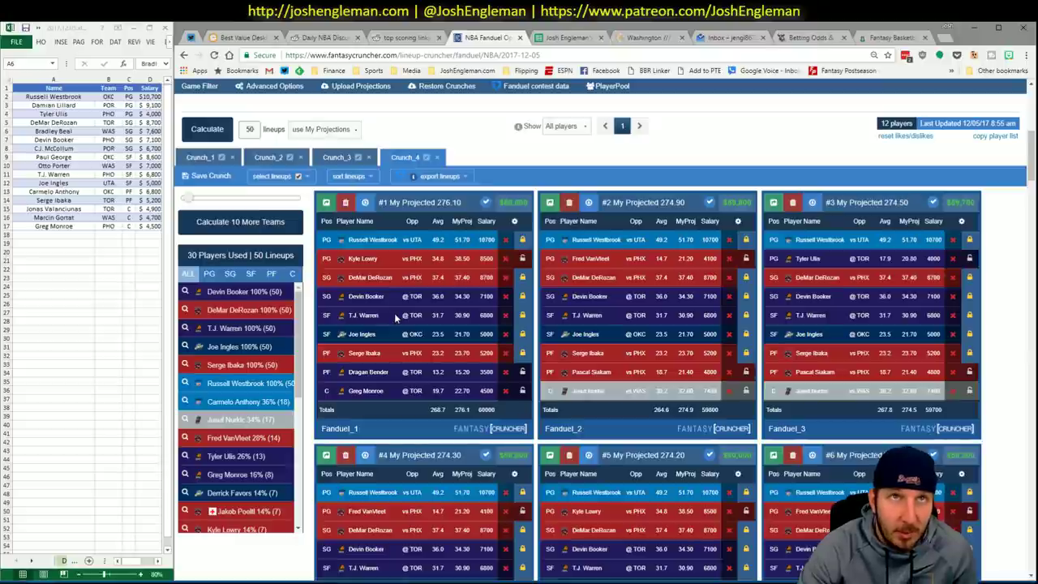
click(523, 316)
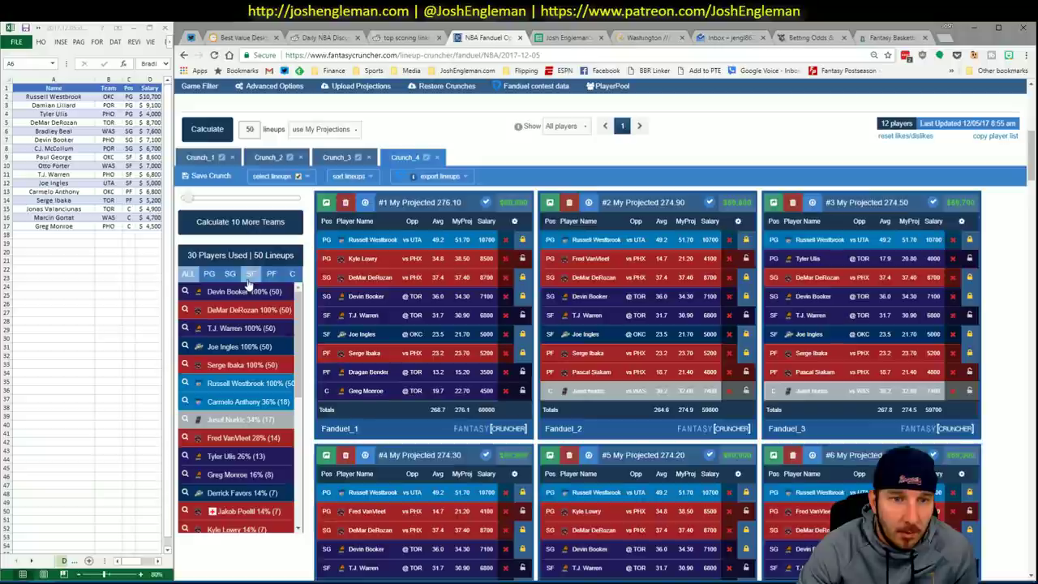
click(437, 159)
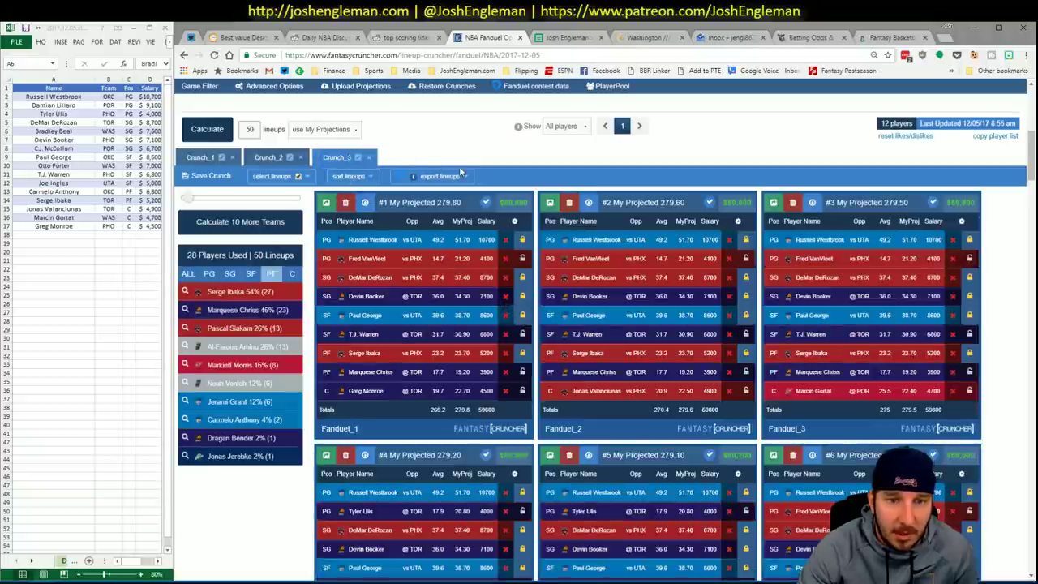
click(251, 273)
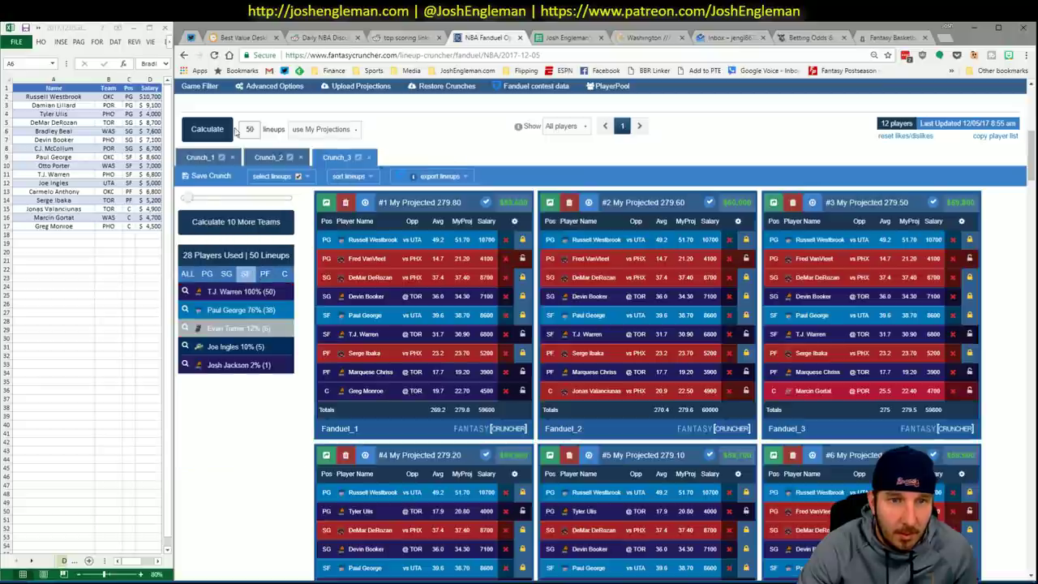
click(217, 130)
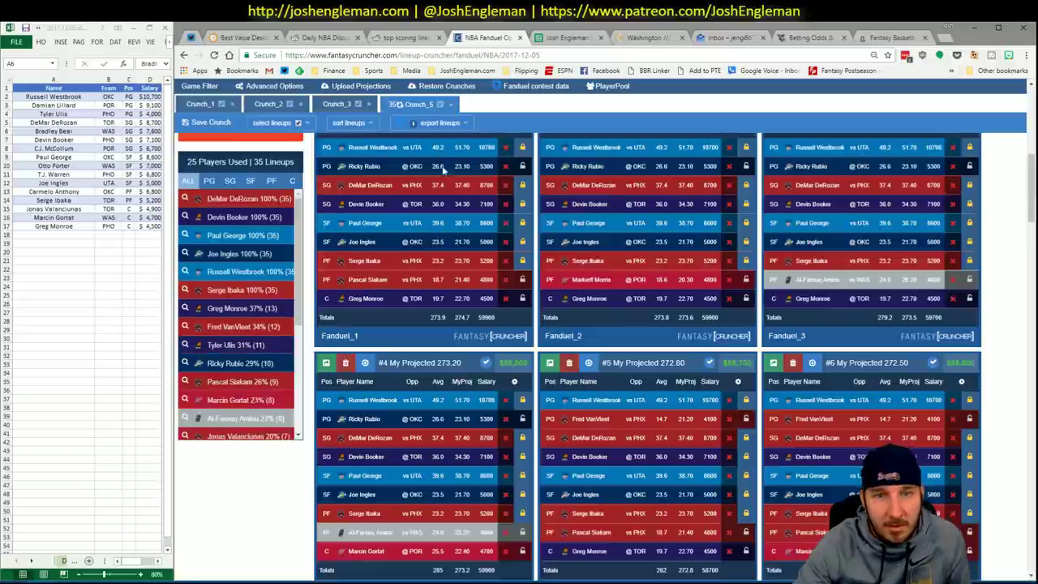
- Unlock Joe Ingles, calculate a new set of 50 lineups and check its center and power forward exposures
scroll(503, 195, up, 2)
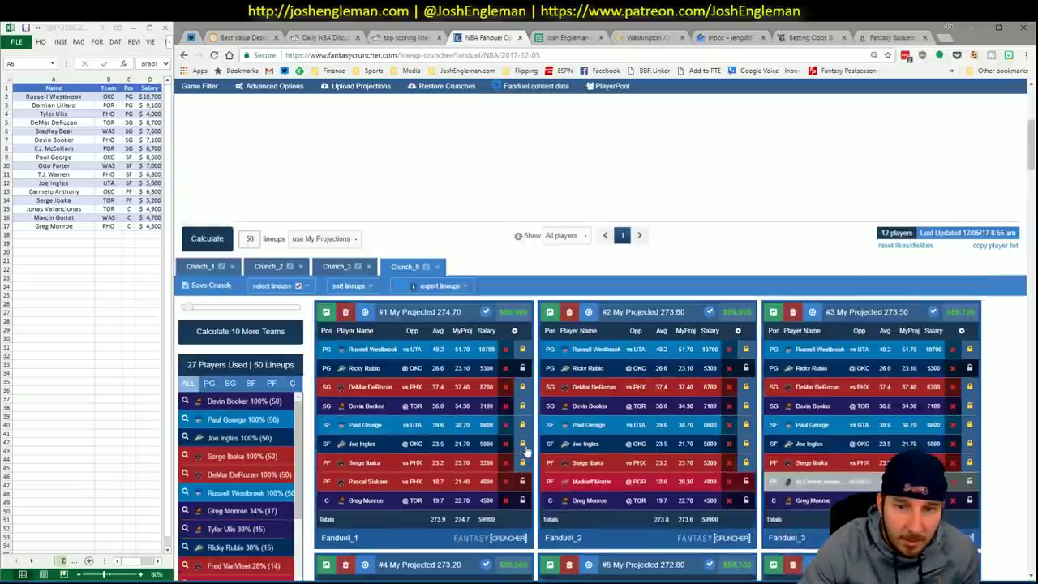
click(215, 241)
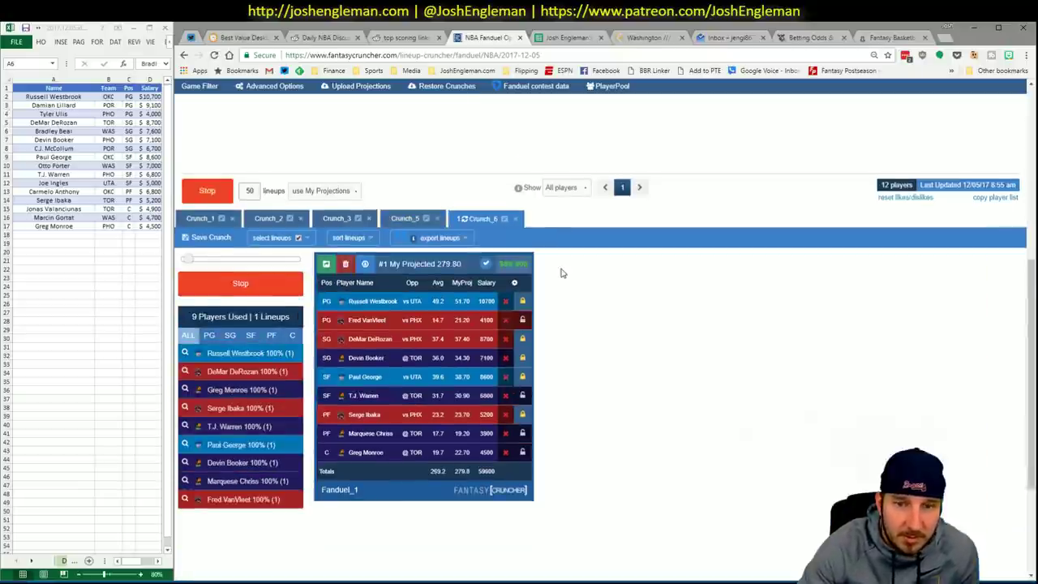
scroll(477, 476, down, 3)
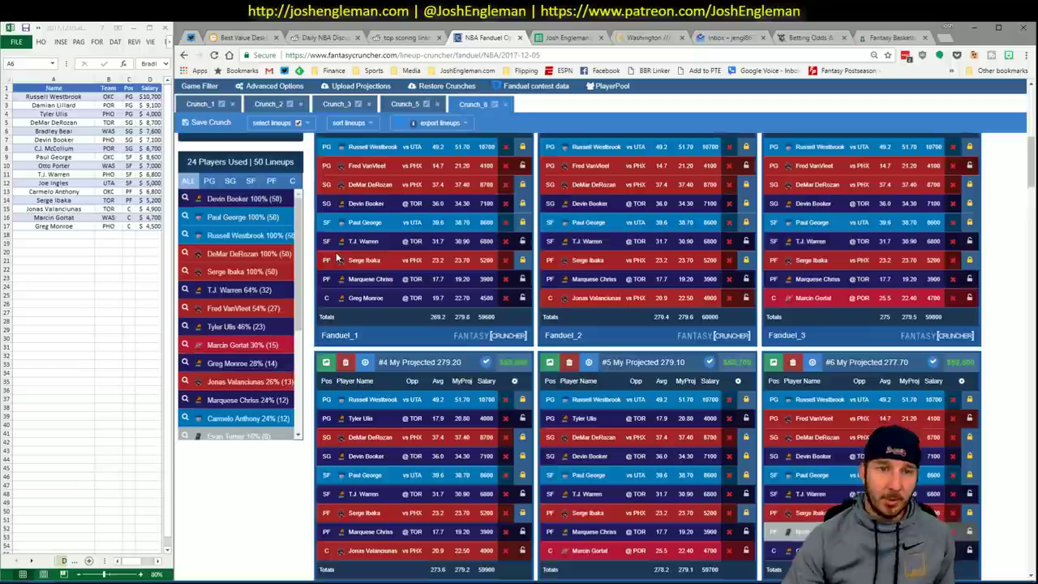
click(292, 181)
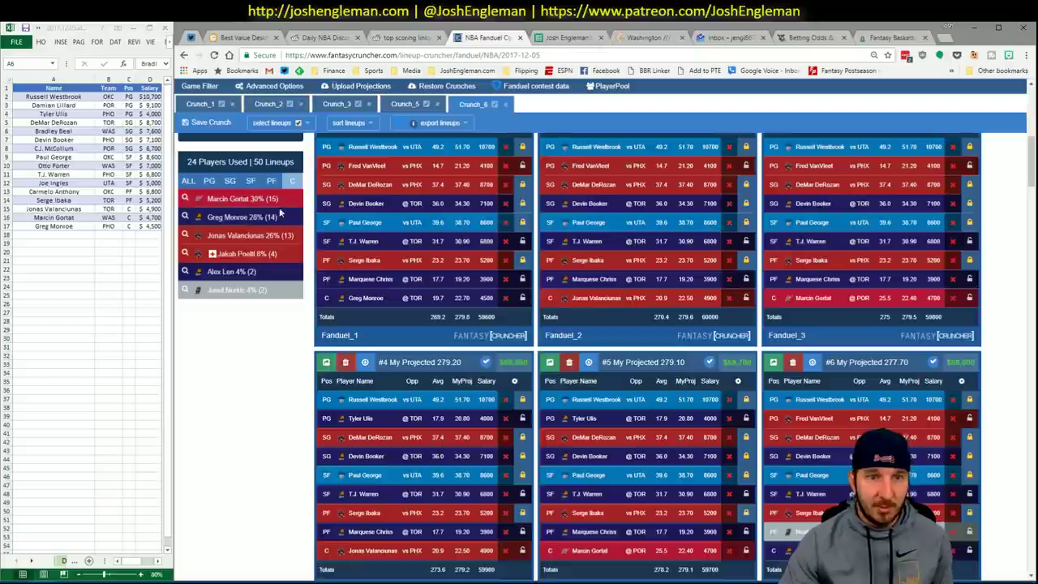
click(271, 181)
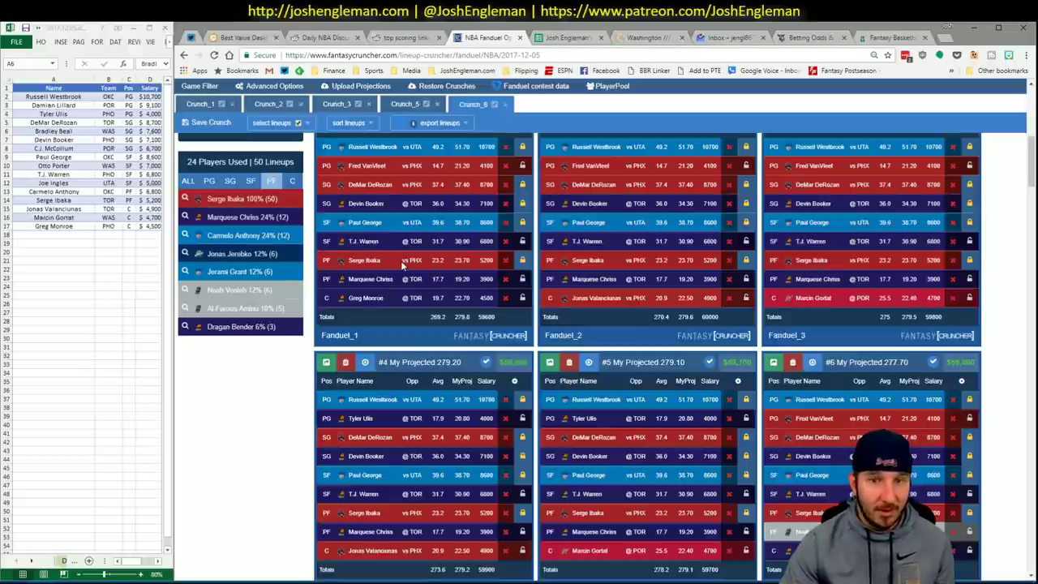
- Switch to the Excel workbook and compare the Joe Ingles and Pascal Siakam projections on the Daily sheet, then return to the YouTube sheet
click(49, 580)
mouse_move(94, 580)
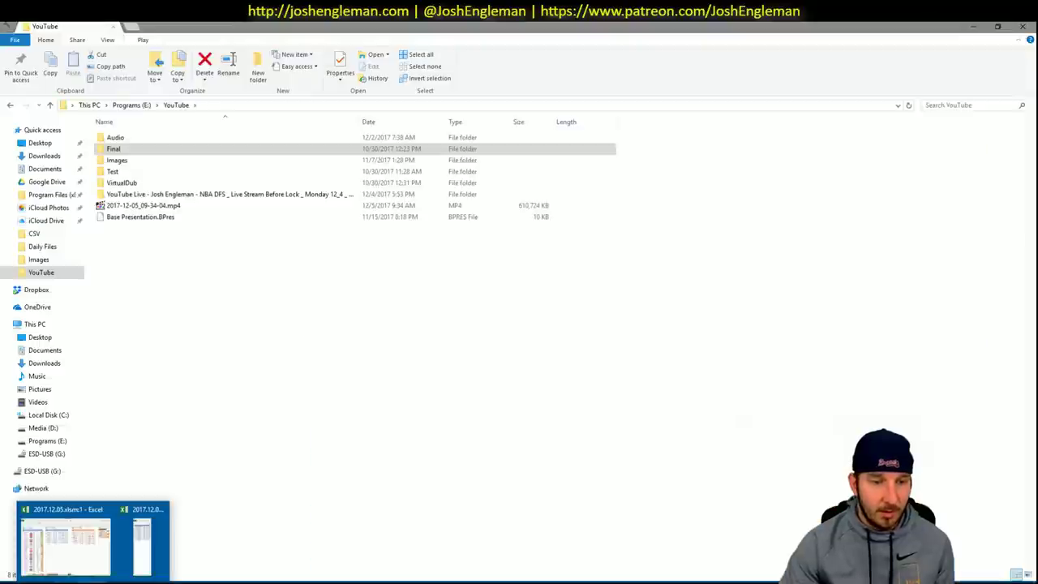
click(64, 539)
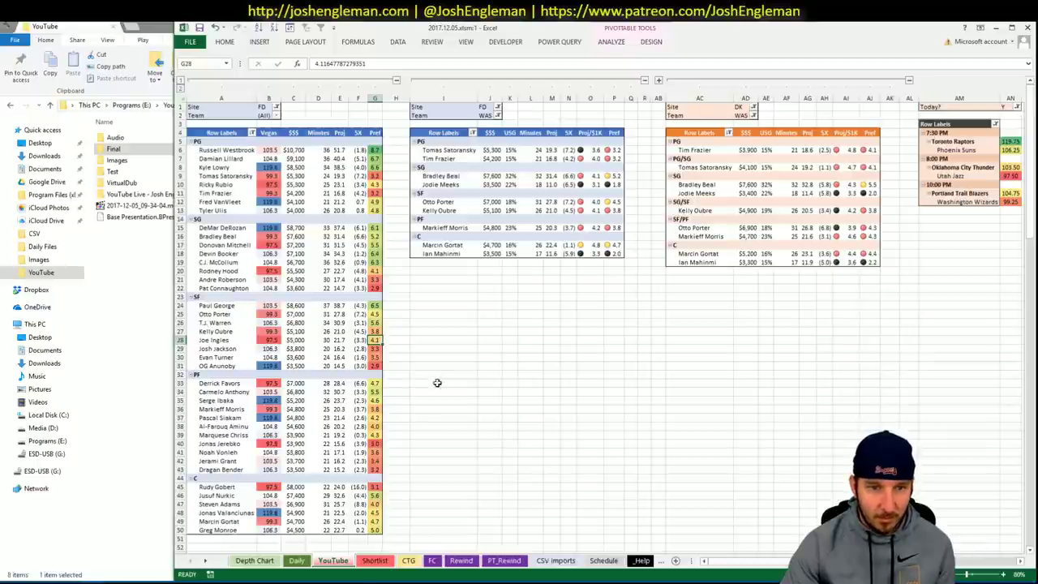
click(300, 561)
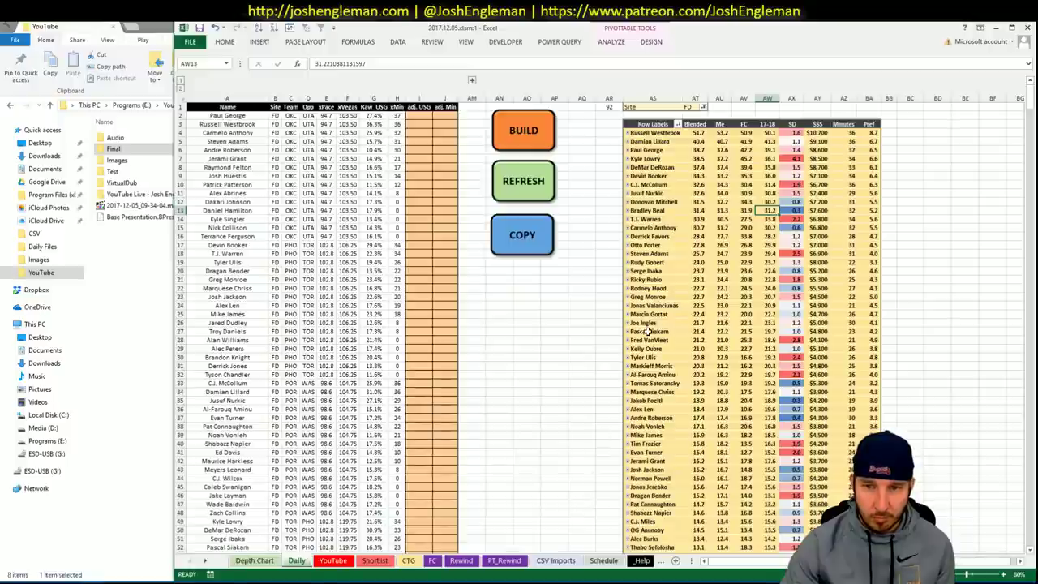
drag(646, 331, 875, 325)
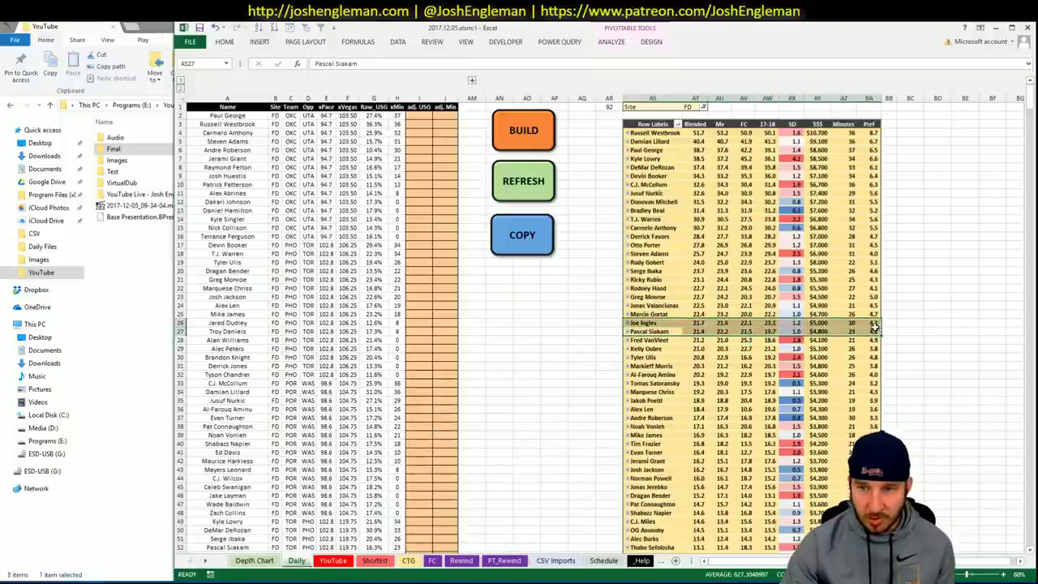
click(344, 560)
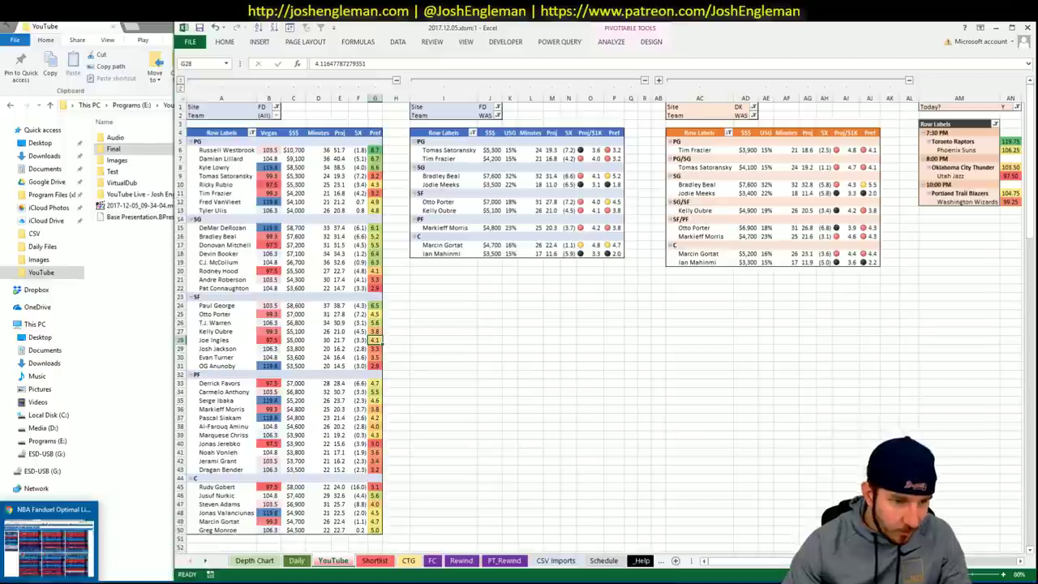
- Return to FantasyCruncher, check the point guard exposure, lock Tyler Ulis and calculate another 50 lineups
click(53, 547)
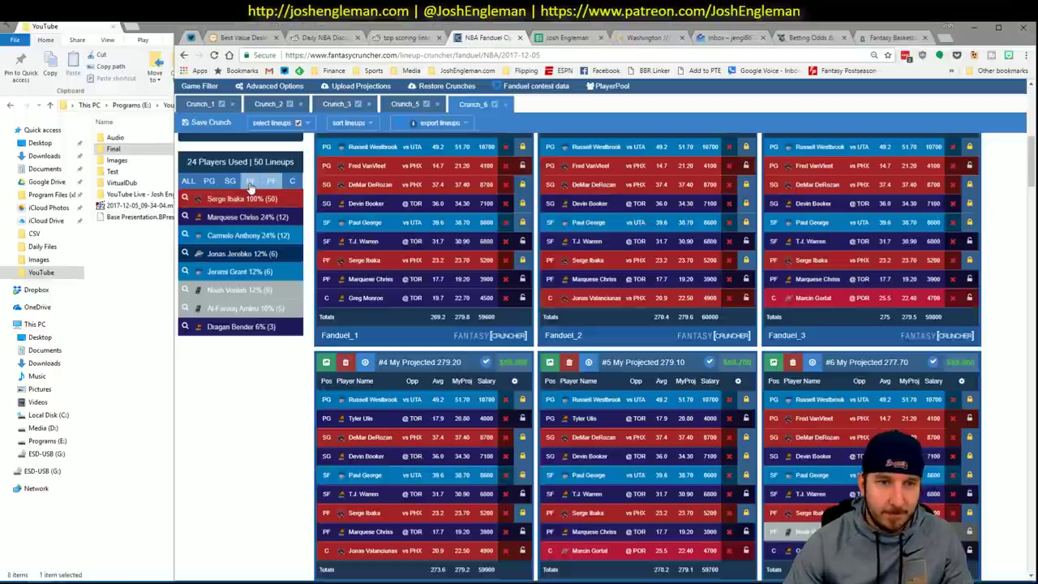
click(209, 180)
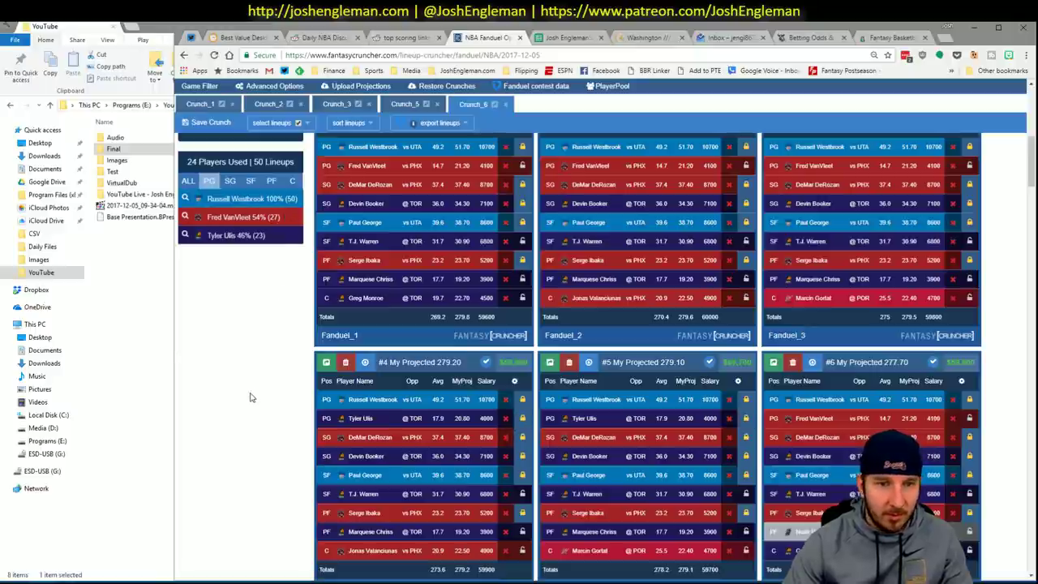
scroll(244, 373, up, 3)
click(213, 294)
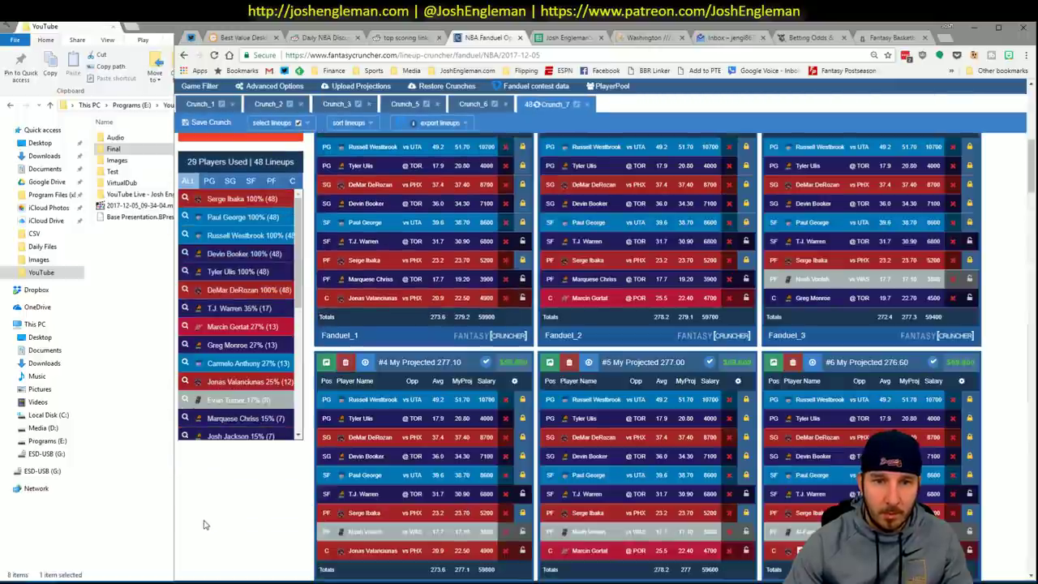
- Review the center and small forward exposures in Crunch_7, then lock T.J. Warren and recalculate 50 lineups
click(293, 182)
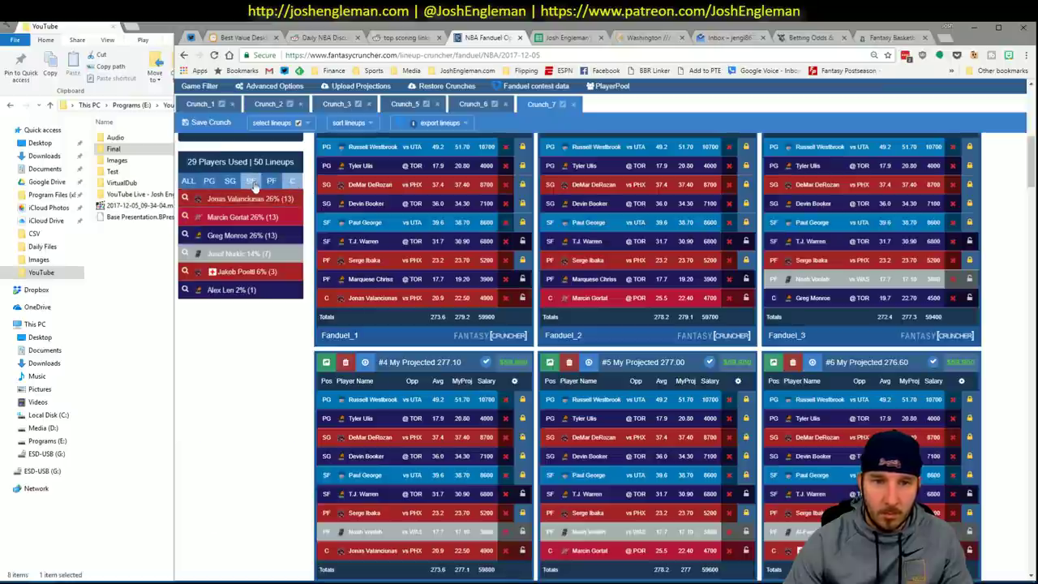
click(253, 184)
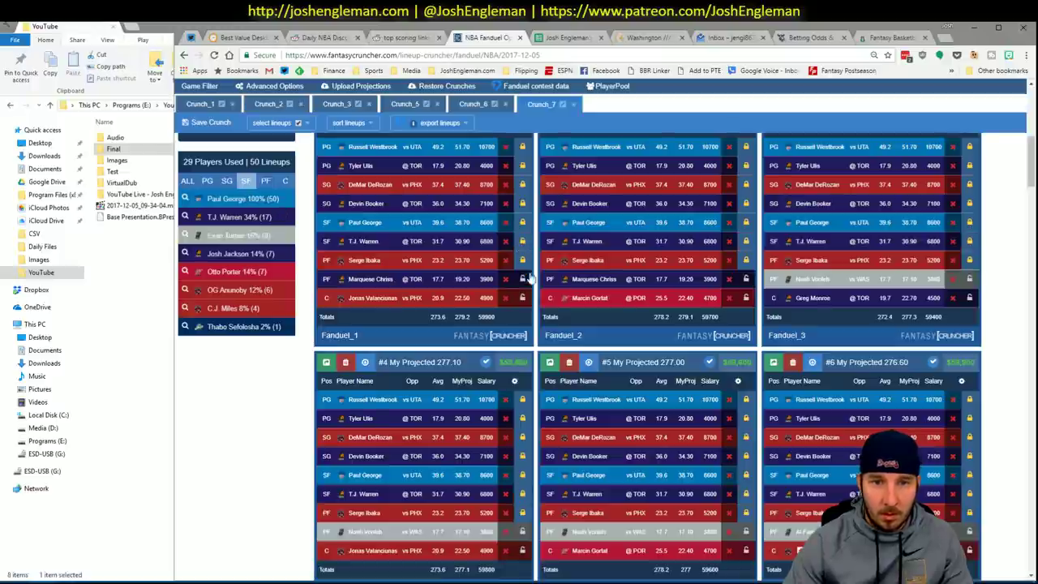
scroll(204, 417, up, 2)
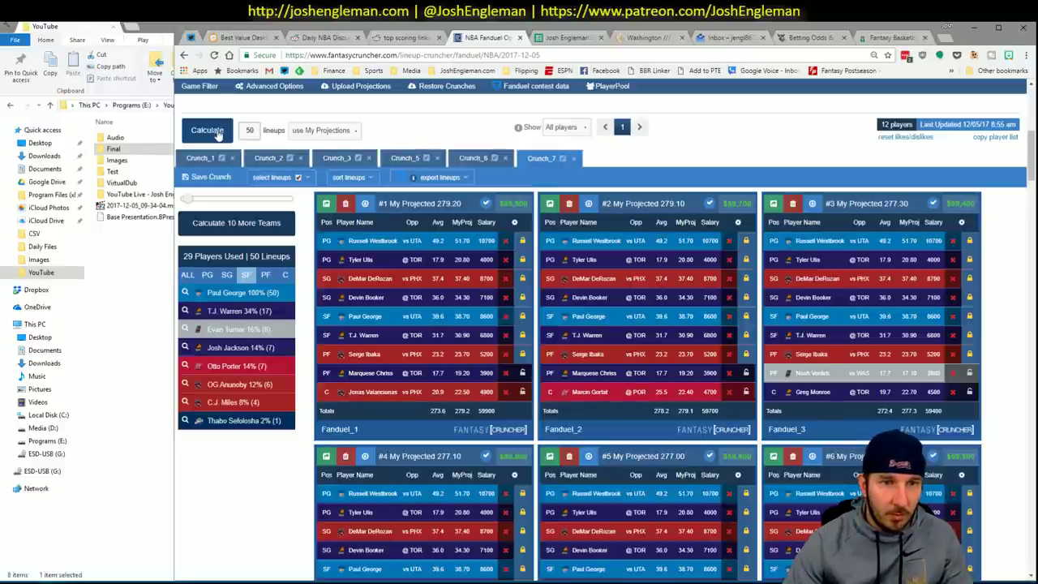
click(208, 130)
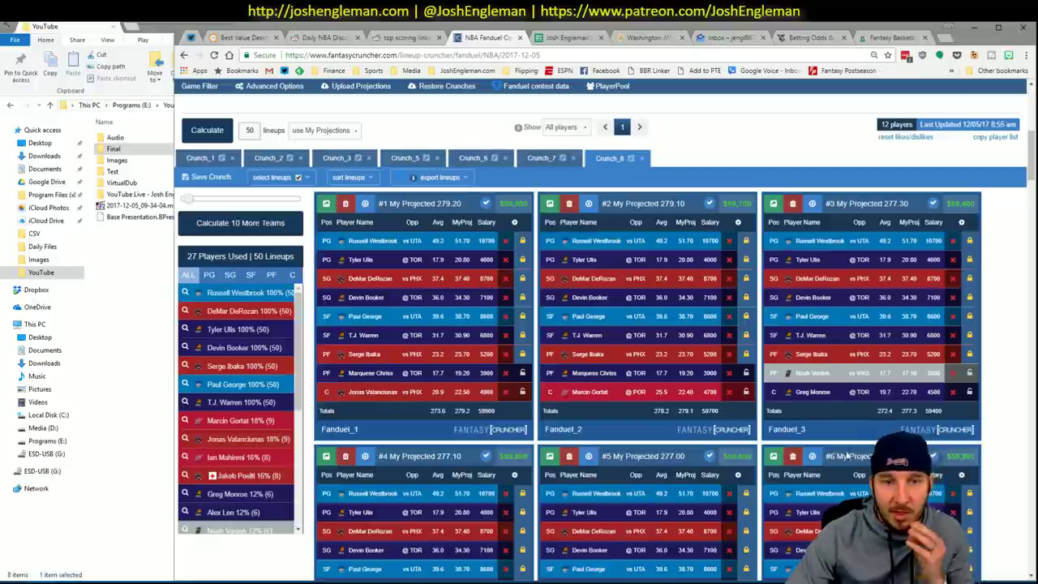
- Check the power forward and center exposures in Crunch_8, then examine Jonas Valanciunas's teammate correlations on FantasyLabs
click(269, 275)
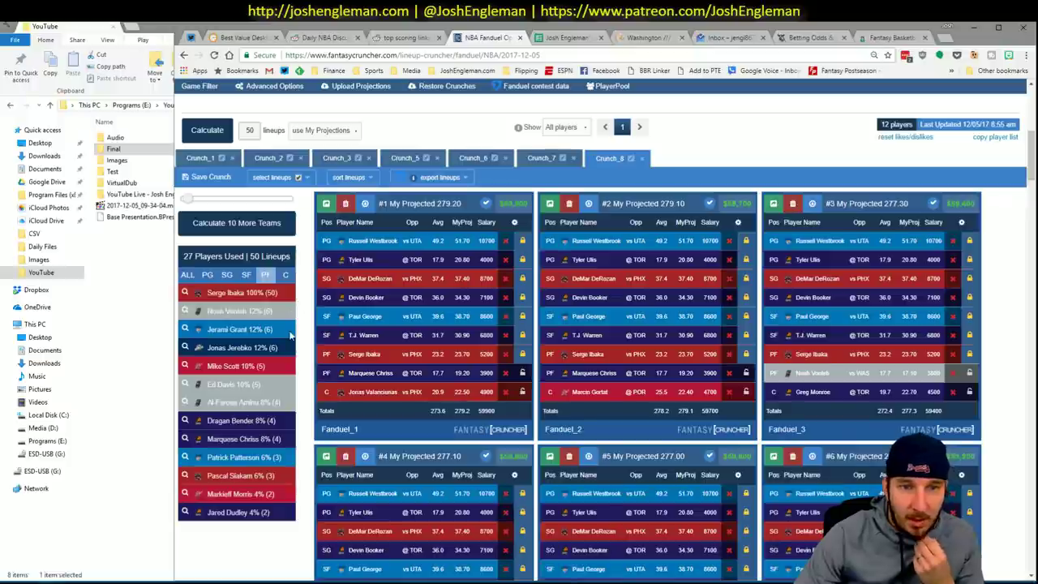
click(285, 275)
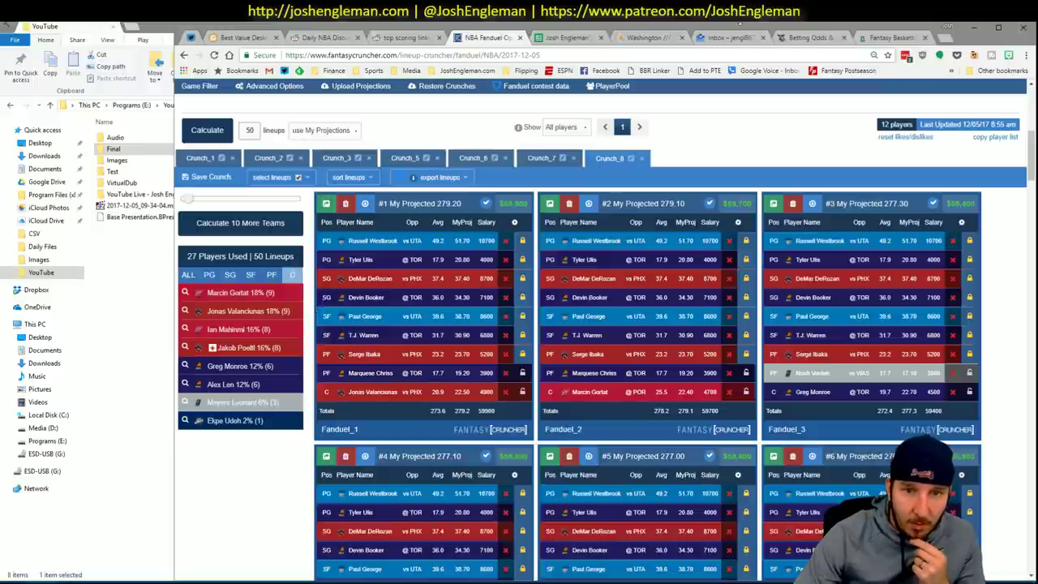
click(874, 38)
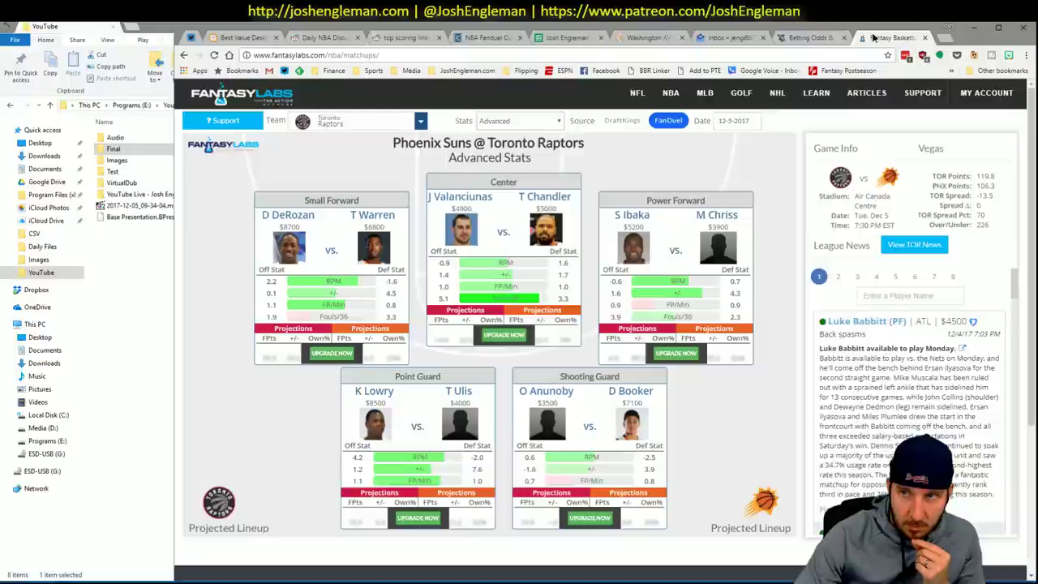
click(442, 198)
click(720, 140)
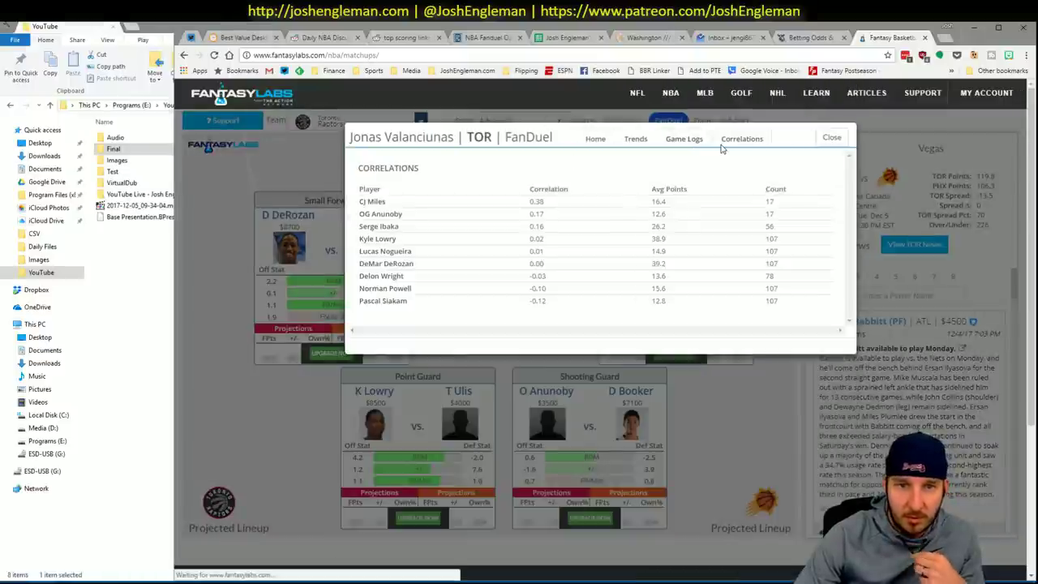
double_click(539, 264)
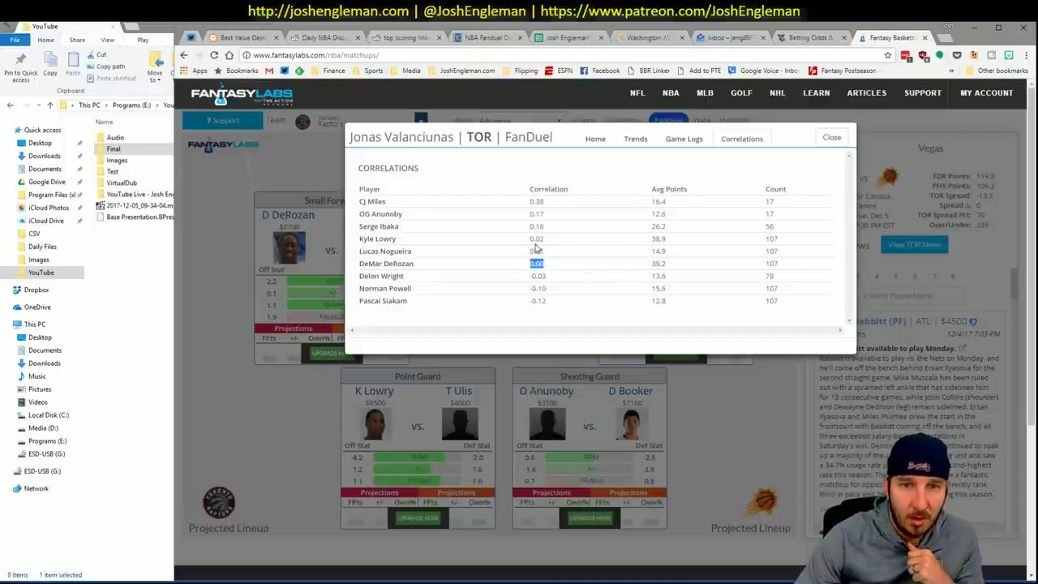
click(562, 227)
click(832, 137)
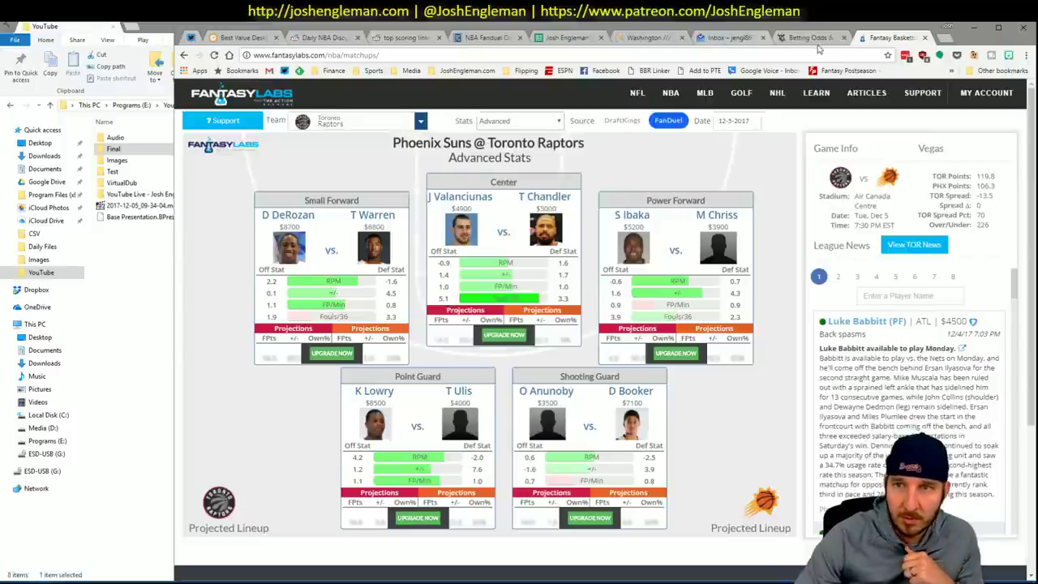
- Return to FantasyCruncher, lock center Jonas Valanciunas, calculate the lineups and check the power forward exposure
click(489, 37)
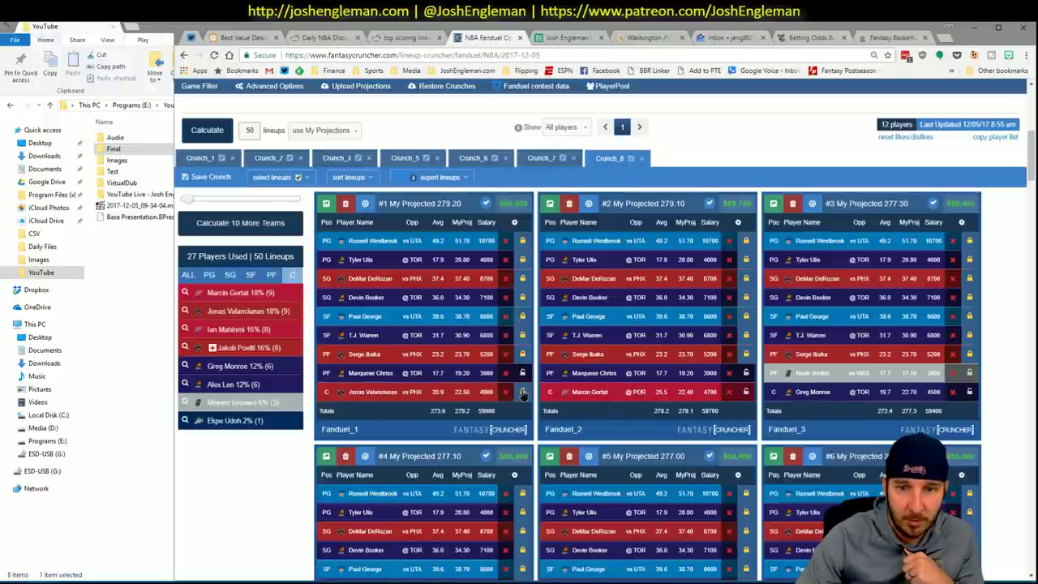
click(208, 130)
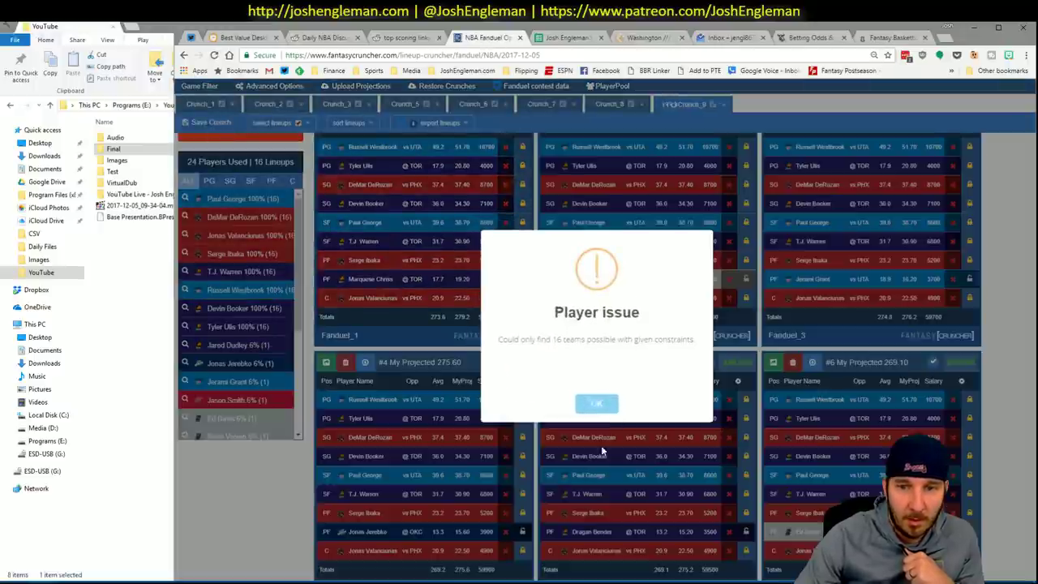
click(597, 404)
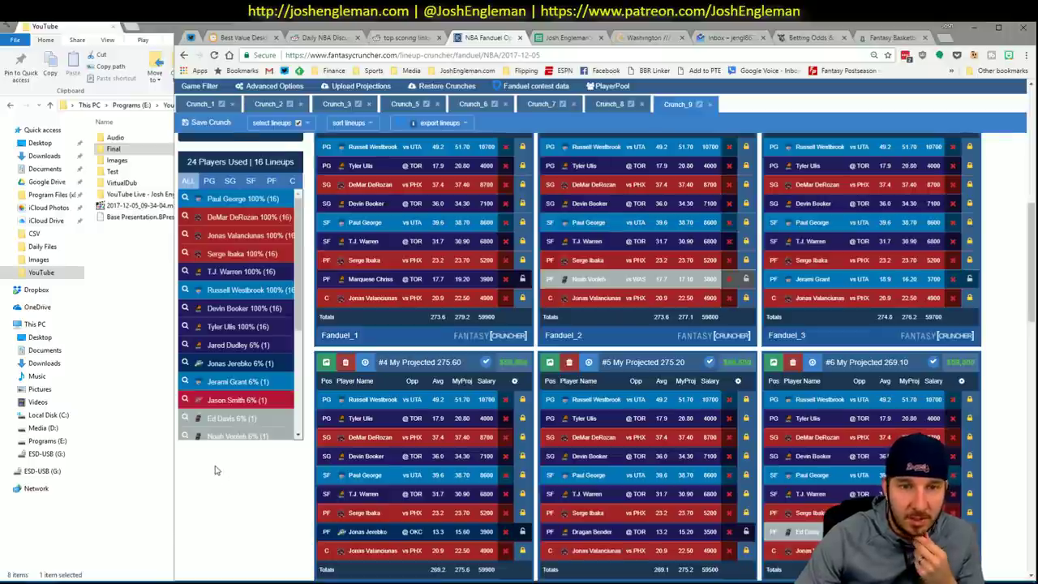
scroll(215, 471, up, 2)
click(272, 275)
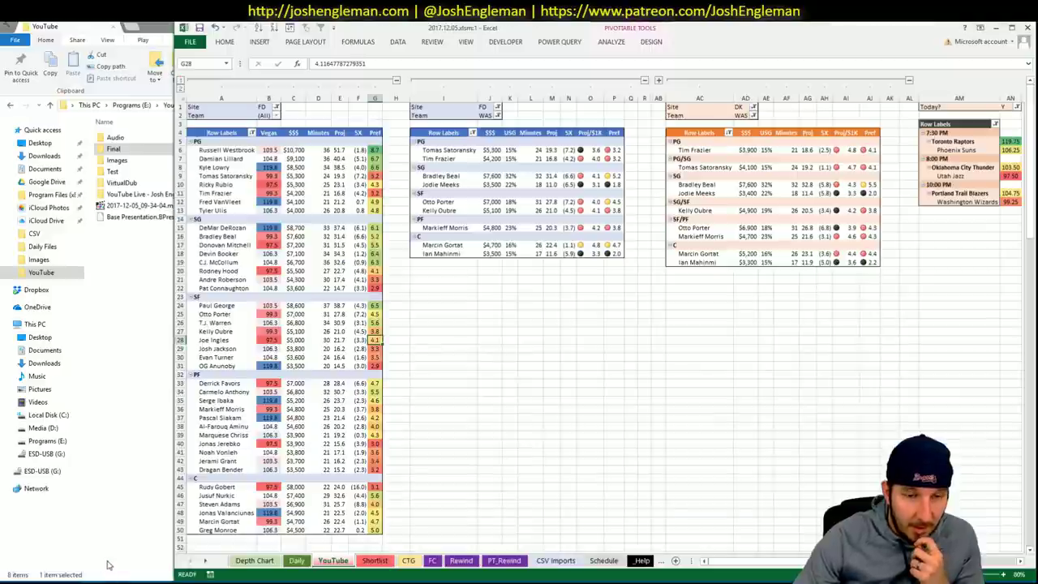
- Bring the Excel window with the player shortlist (name, team, position and salary) back into view beside the YouTube sheet
click(111, 566)
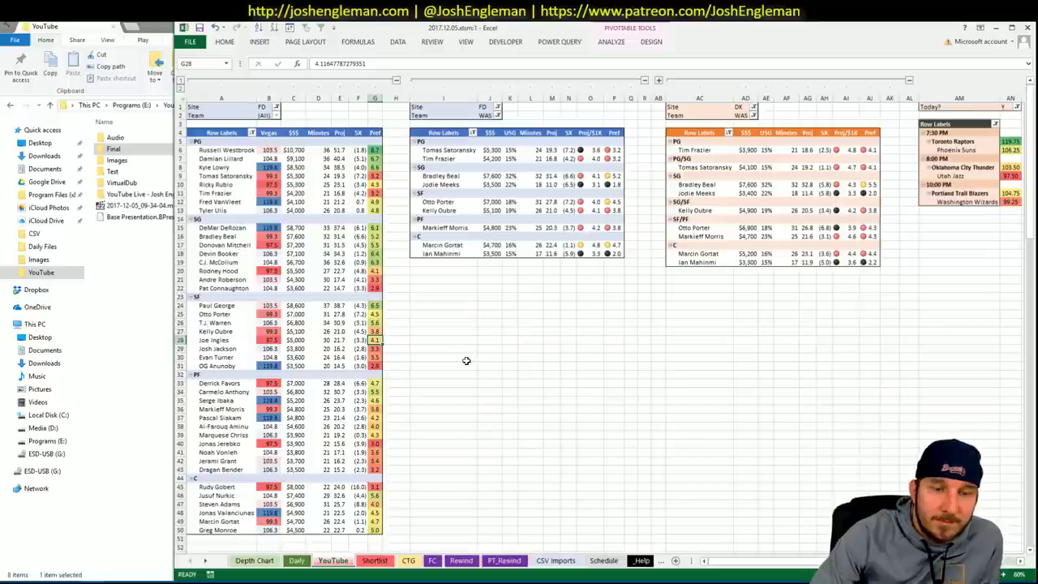
click(72, 580)
click(81, 575)
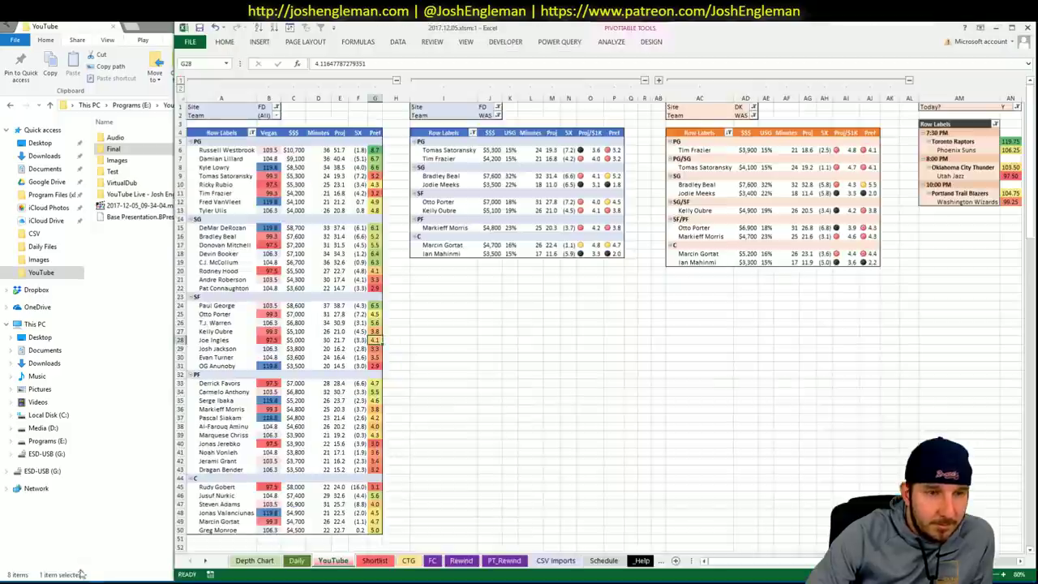
click(333, 561)
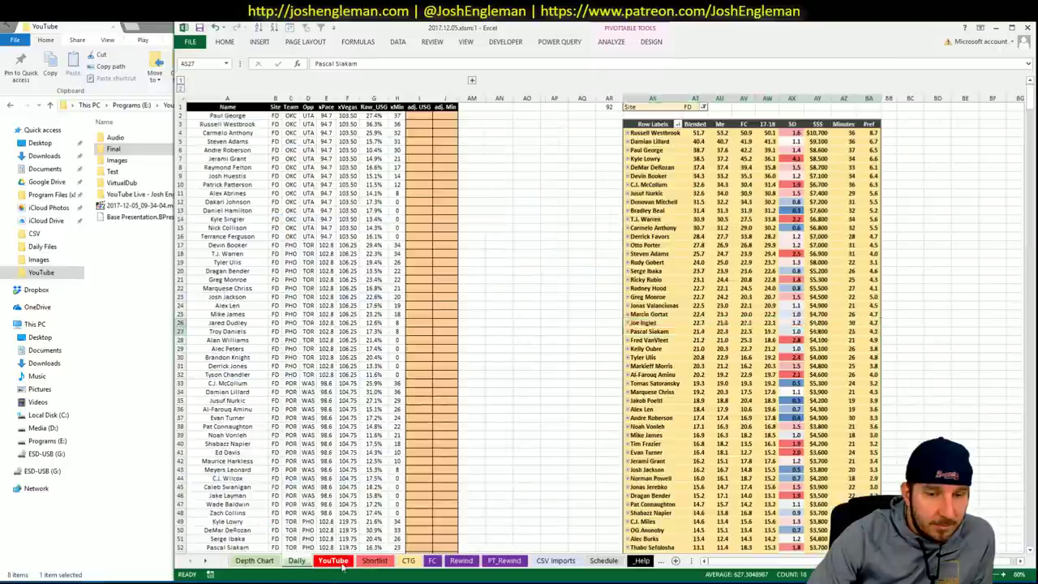
click(296, 561)
mouse_move(81, 577)
click(81, 539)
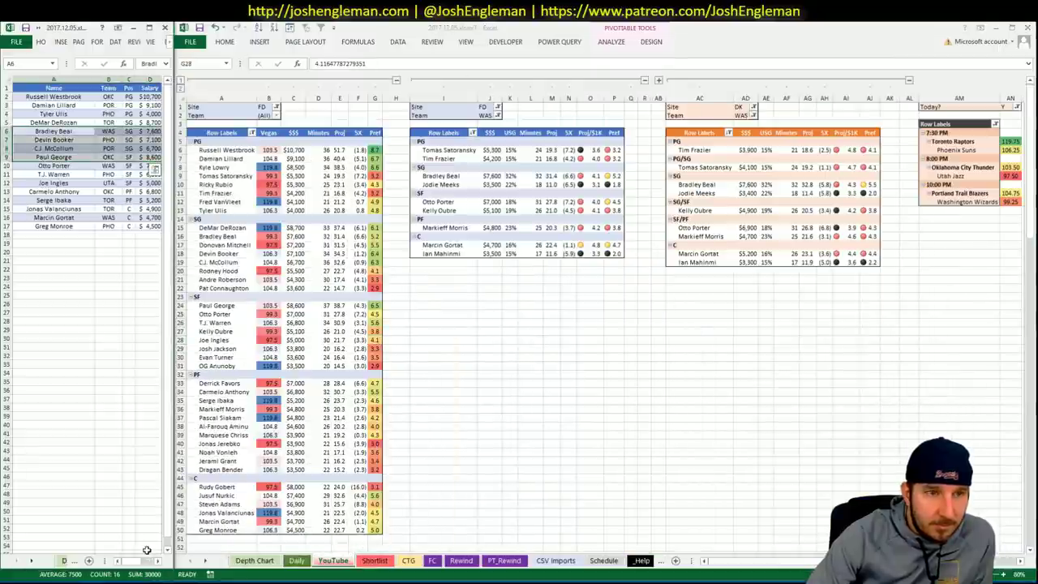
click(108, 451)
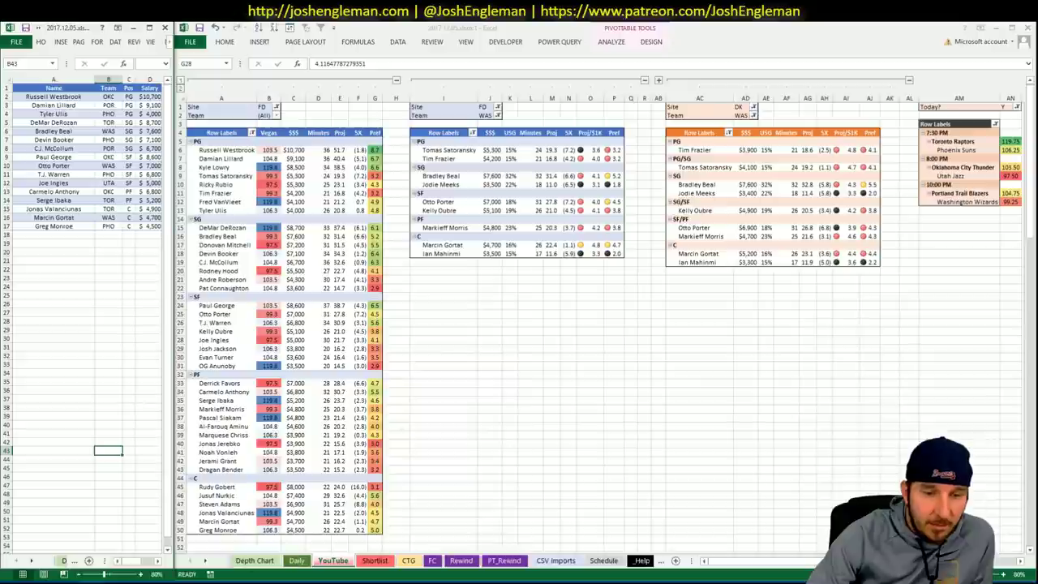
- Return to FantasyCruncher, replace the lock on Paul George with one on Carmelo Anthony and calculate 50 lineups
click(43, 574)
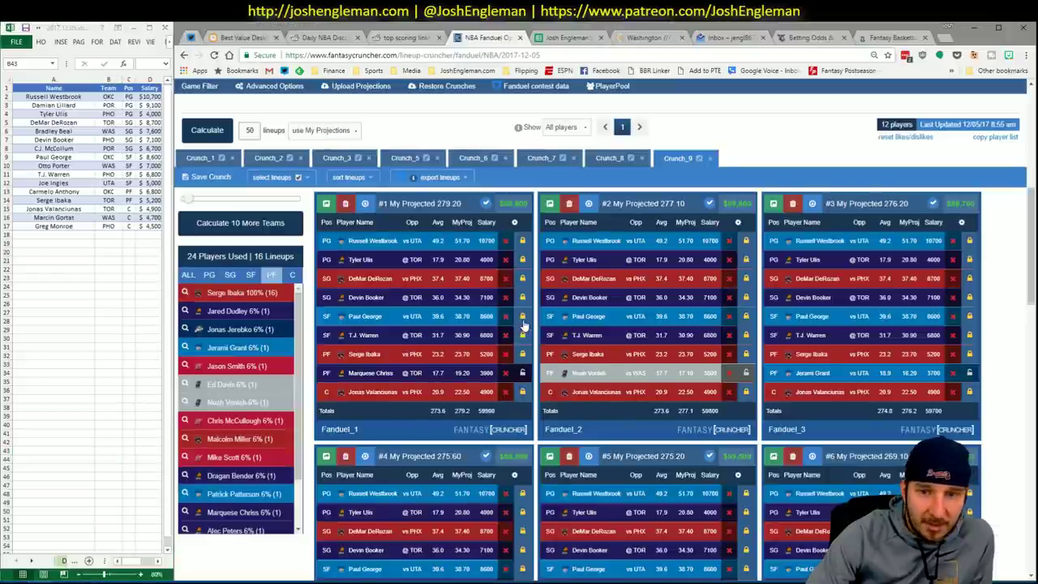
click(522, 316)
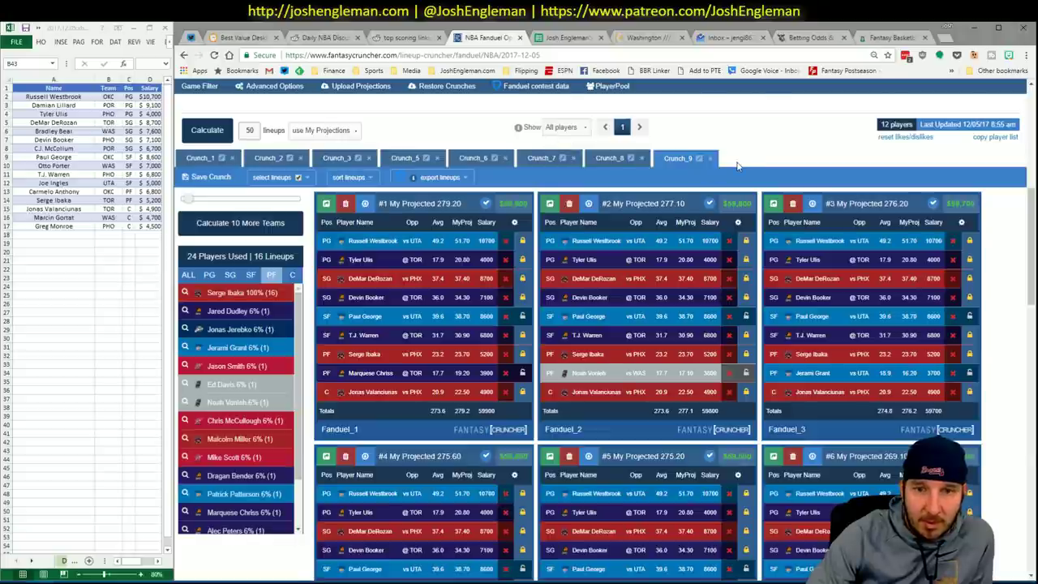
scroll(738, 166, up, 5)
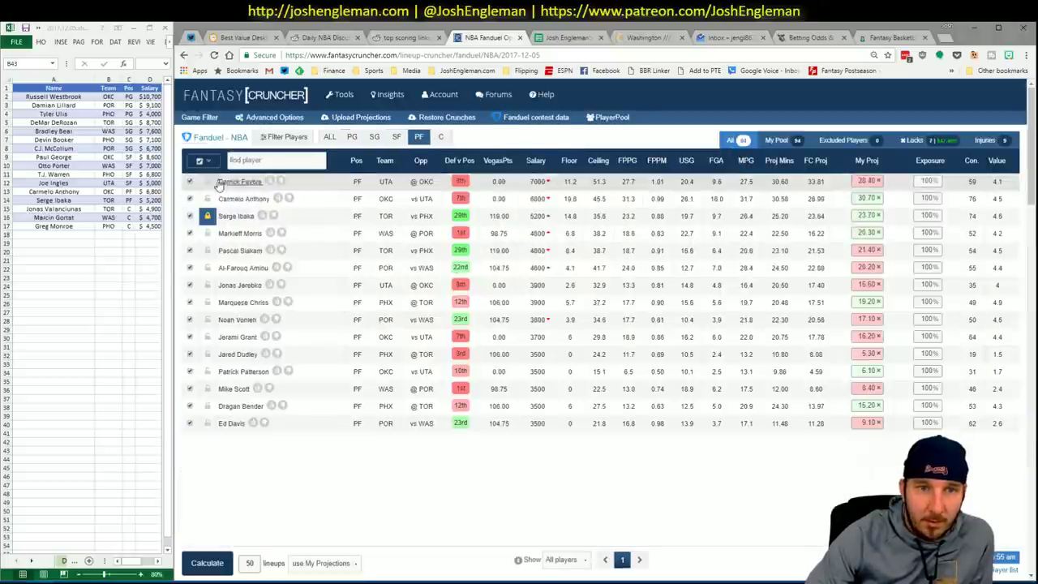
click(209, 563)
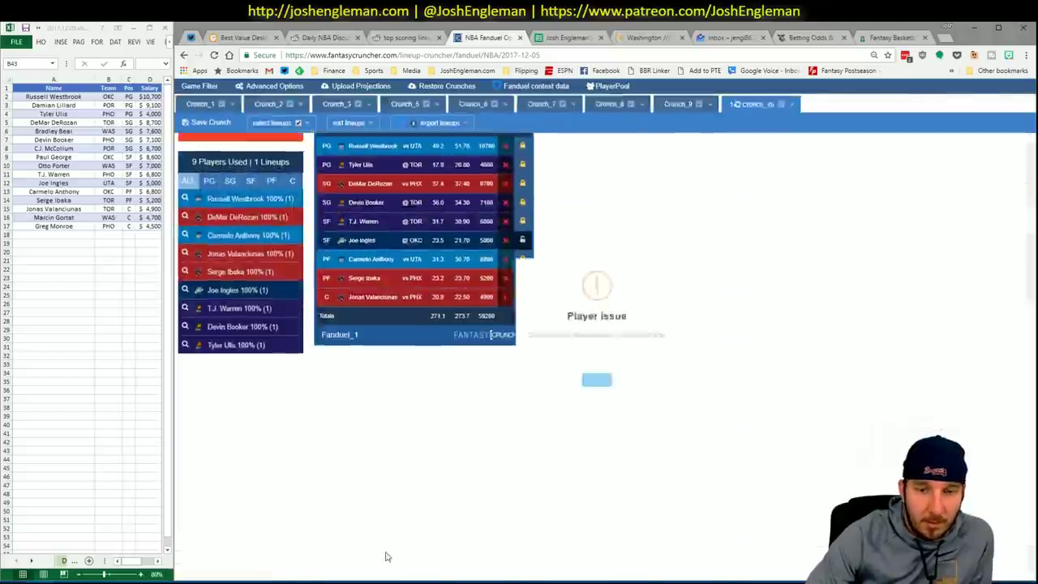
click(596, 402)
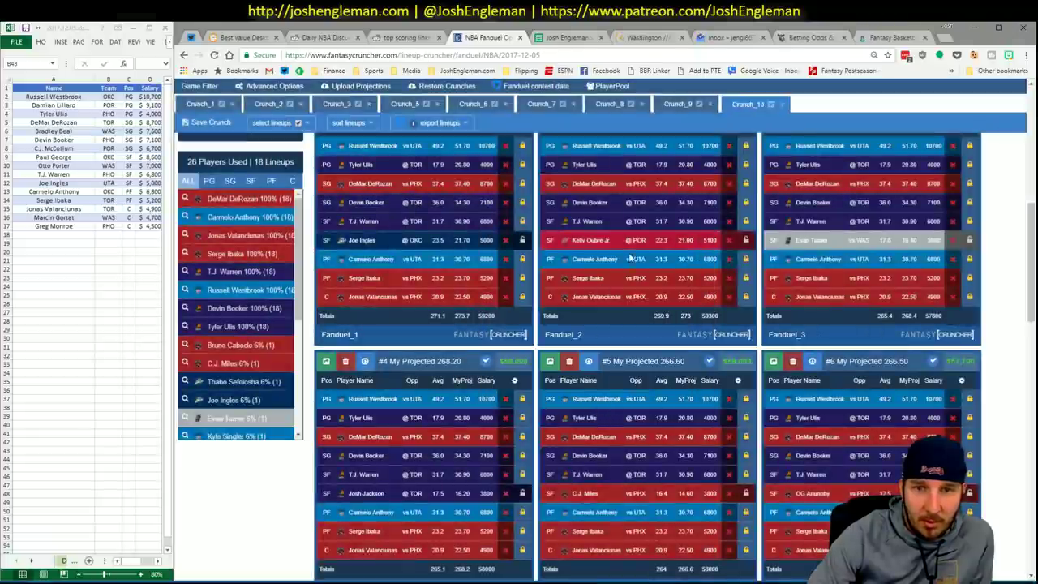
- Lock Joe Ingles from the first Crunch_10 lineup and recalculate with 50 lineups requested
scroll(725, 261, up, 2)
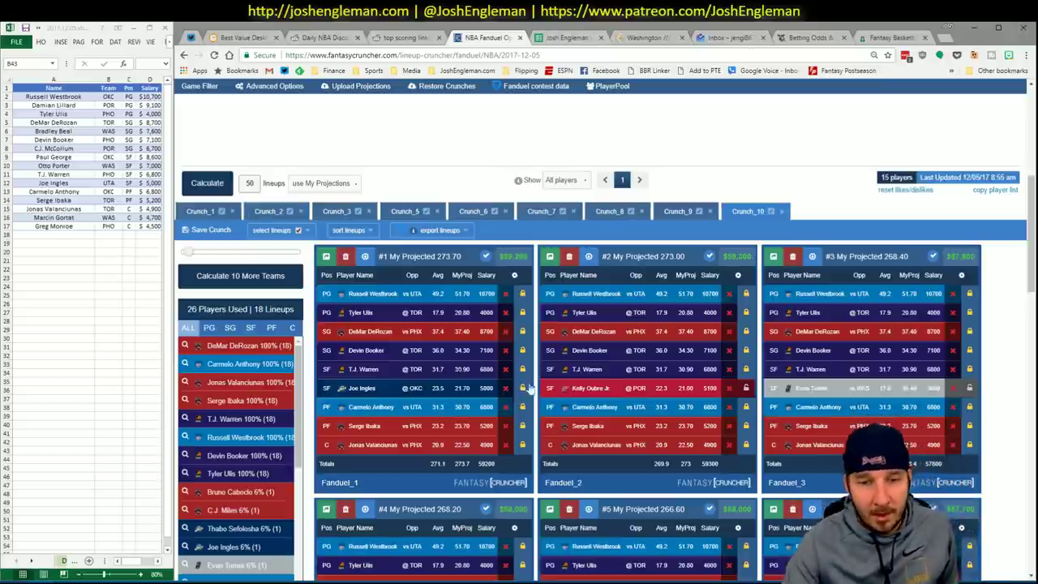
click(211, 185)
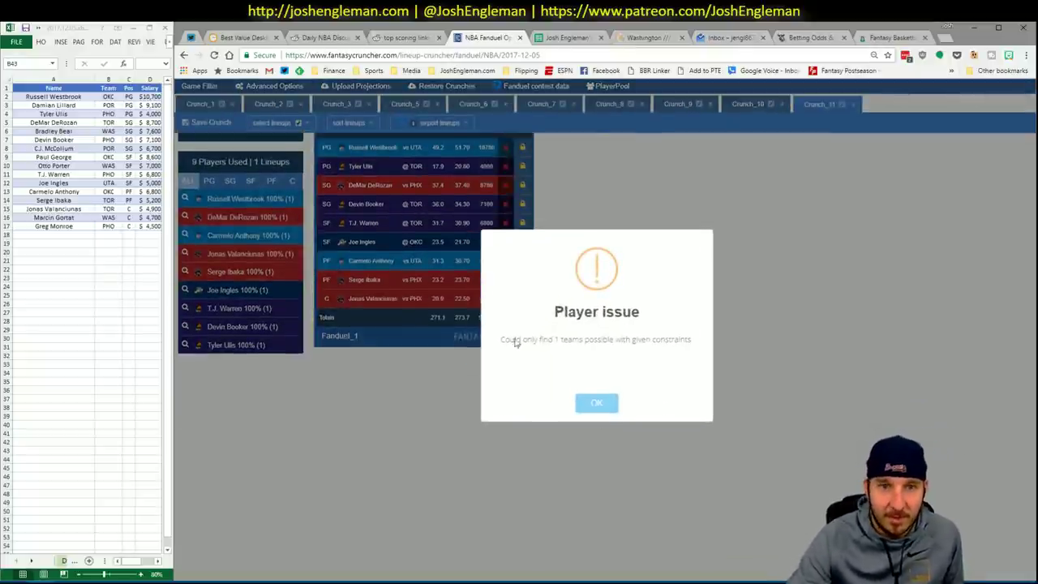
click(610, 406)
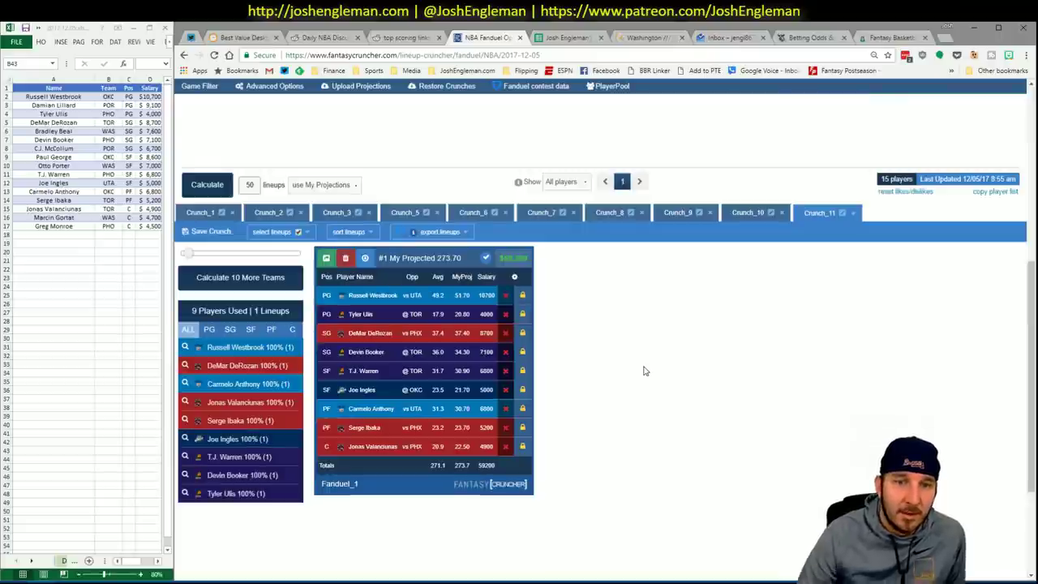